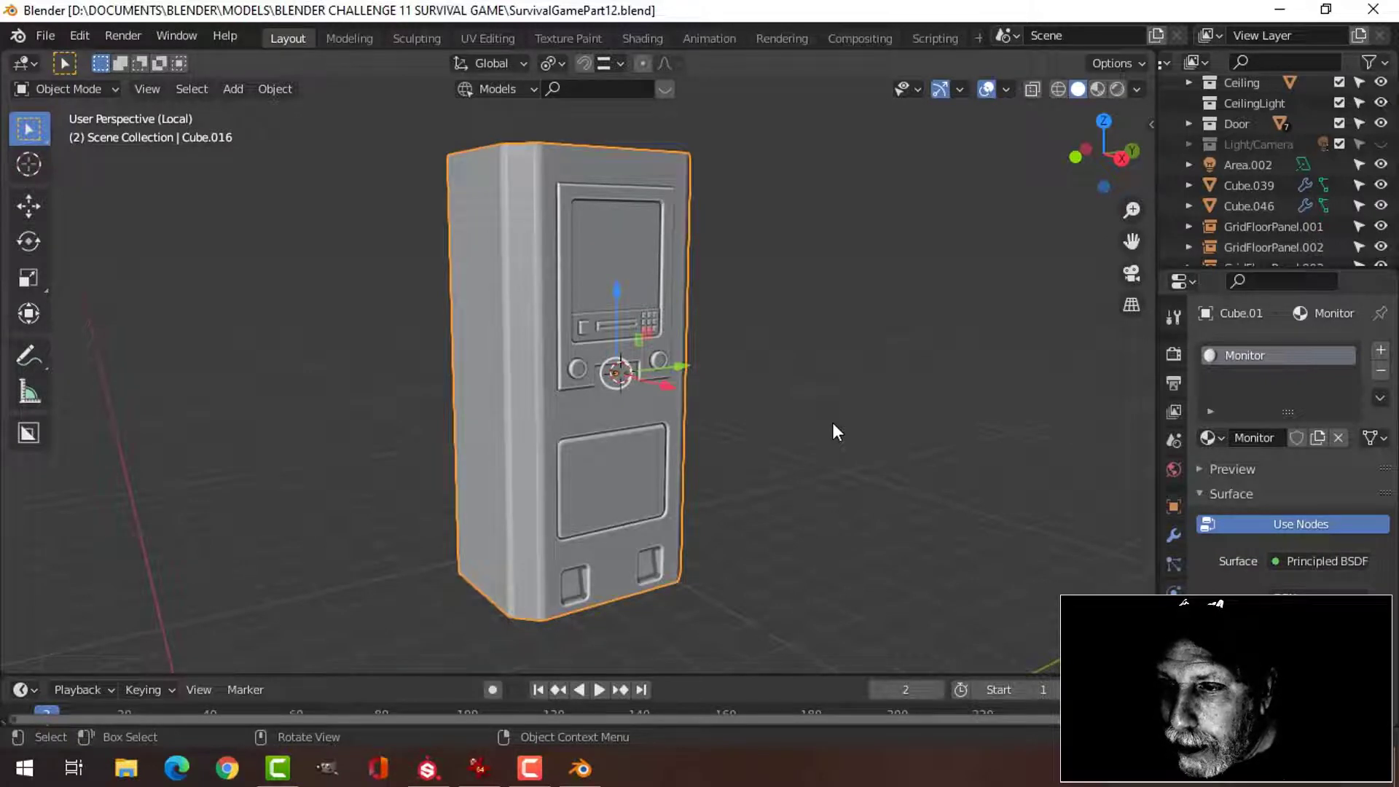
- Export the selected monitor as Monitor.fbx into the EXPORT SURVIVAL GAME/video folder
{"action": "mouse_move", "coordinate": [833, 425]}
{"action": "middle_mouse_down"}
{"action": "mouse_move", "coordinate": [797, 423]}
{"action": "mouse_move", "coordinate": [823, 429]}
{"action": "middle_mouse_up"}
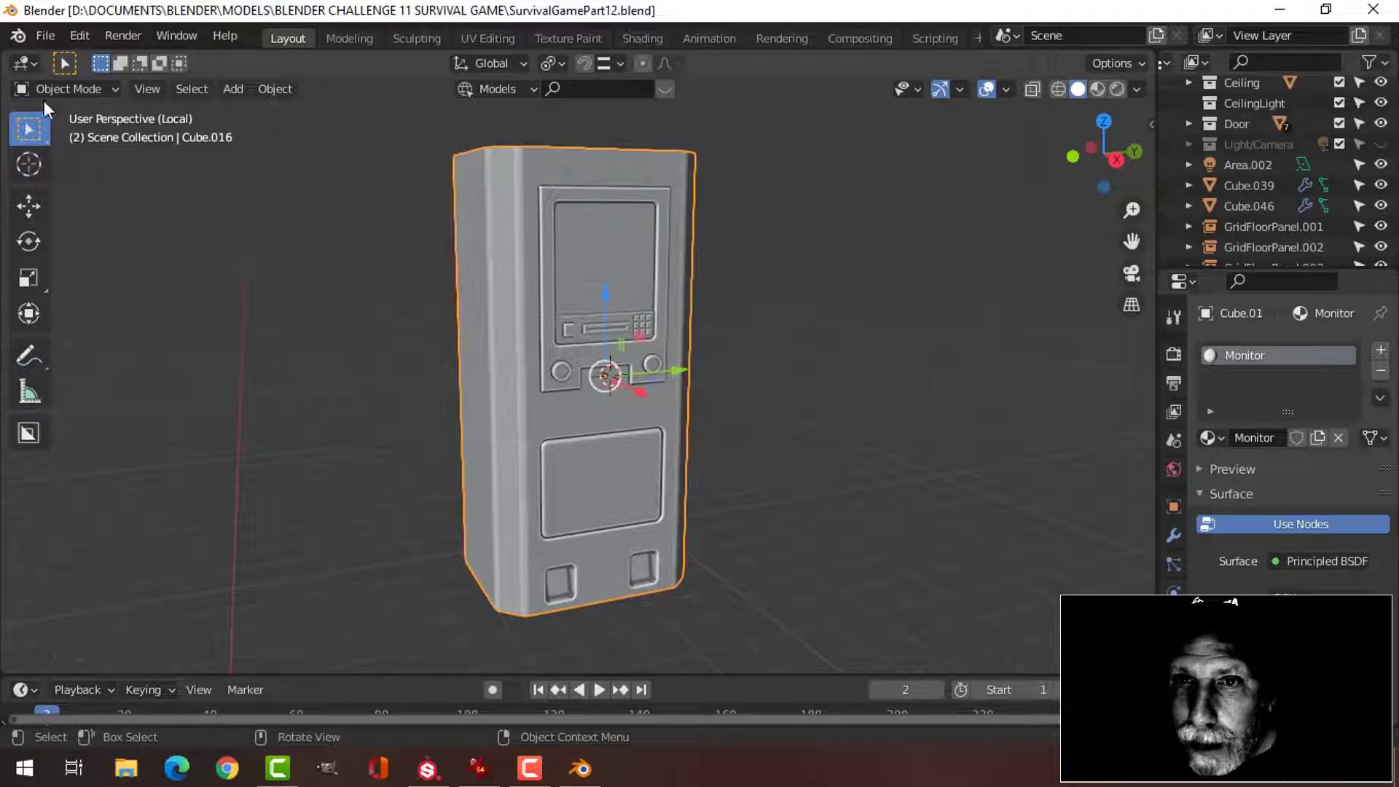
{"action": "left_click", "coordinate": [35, 34]}
{"action": "mouse_move", "coordinate": [91, 332]}
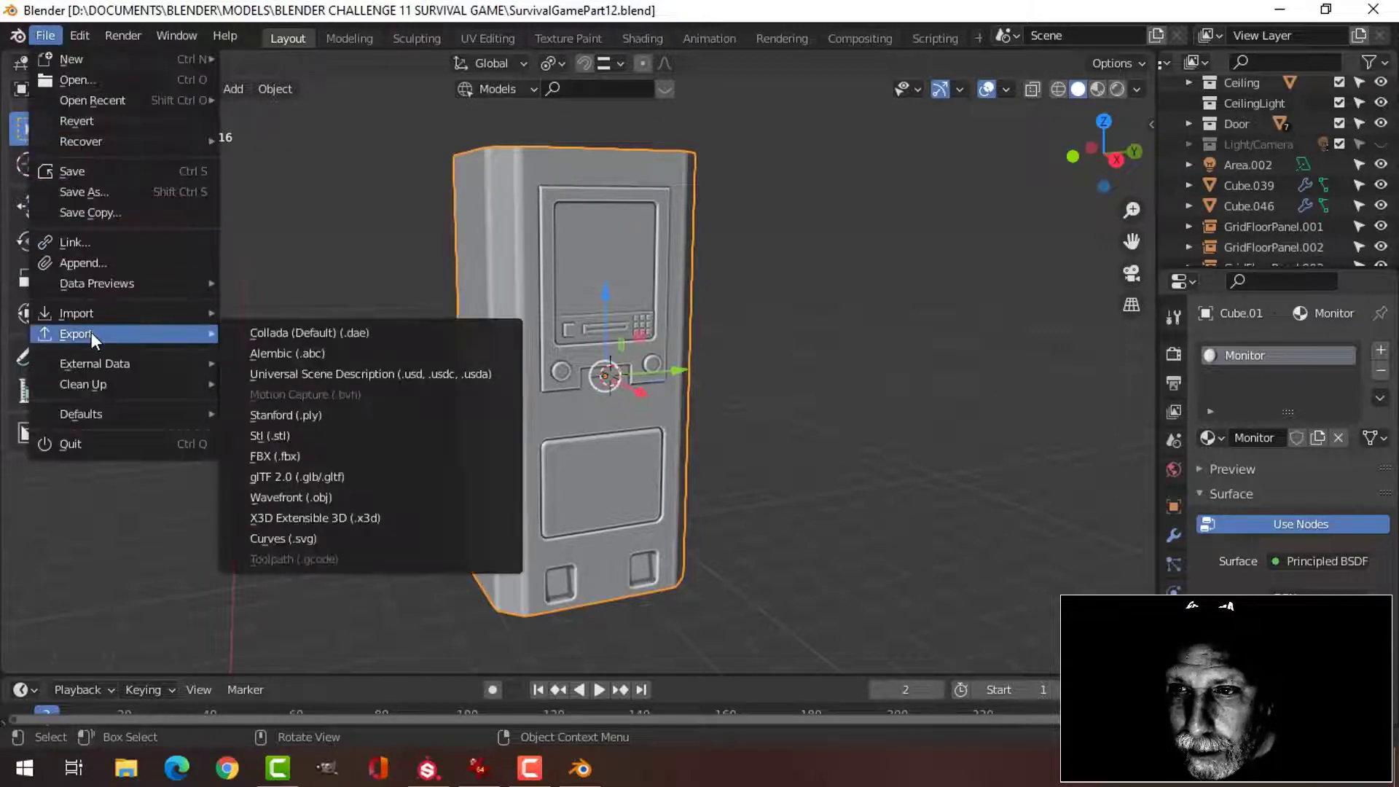
{"action": "left_click", "coordinate": [288, 455]}
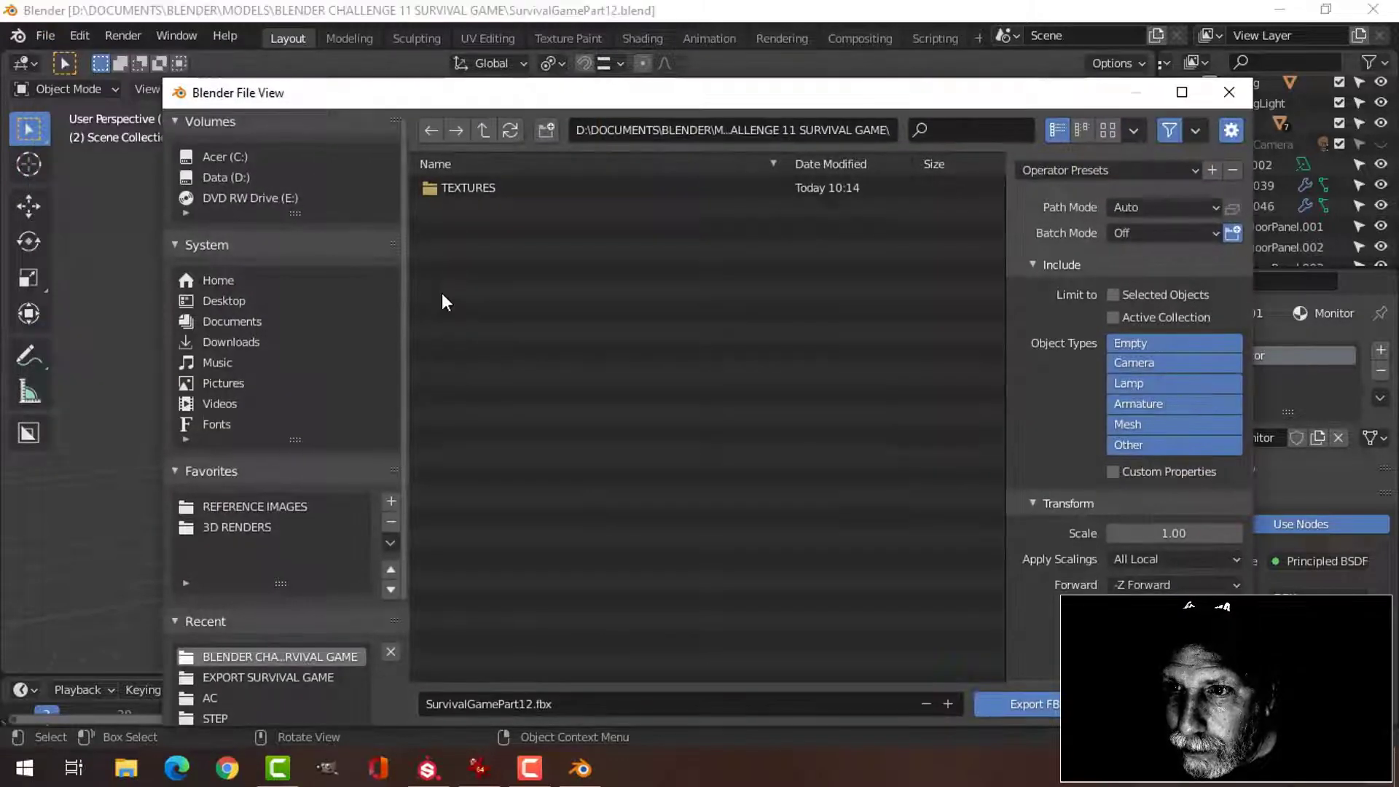
{"action": "left_click", "coordinate": [276, 676]}
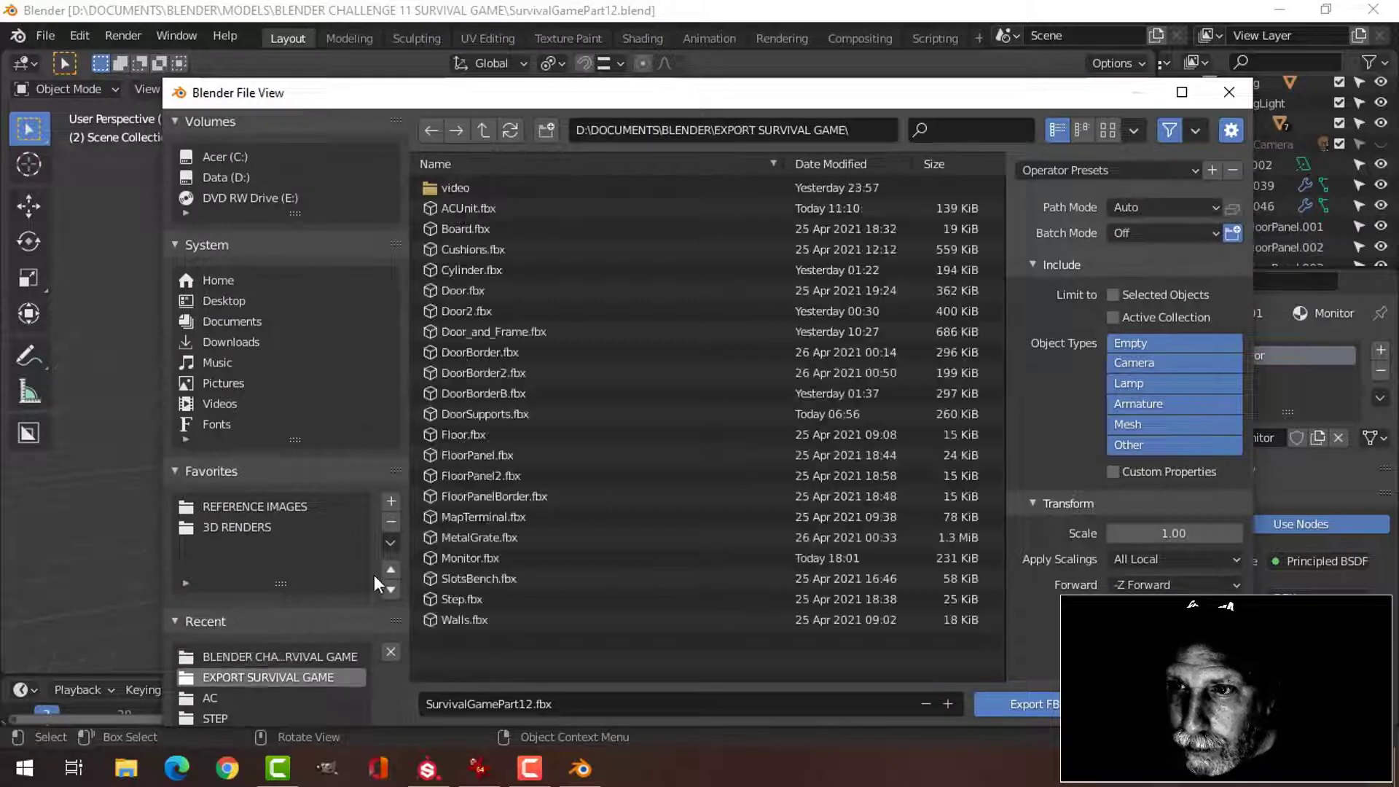
{"action": "left_click", "coordinate": [453, 184]}
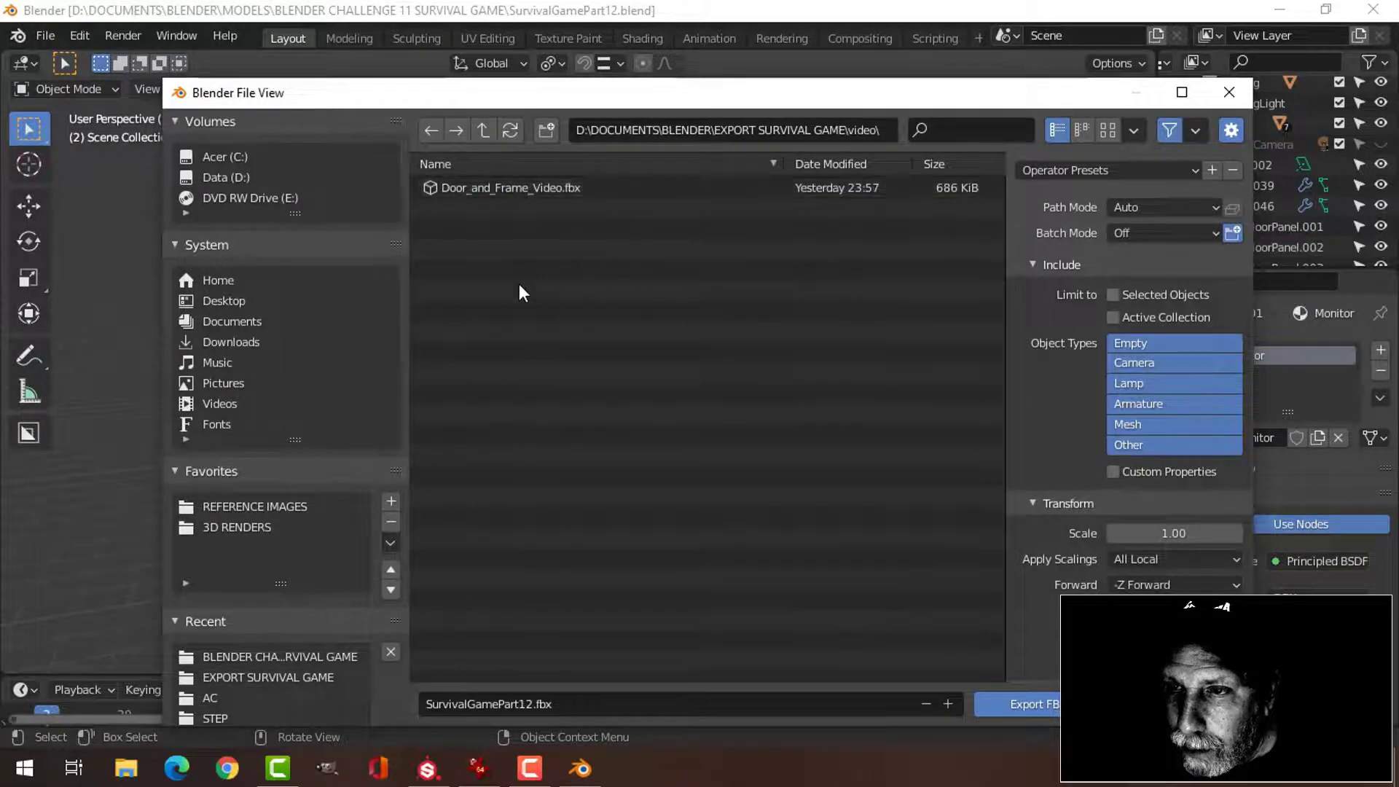
{"action": "left_click", "coordinate": [618, 702]}
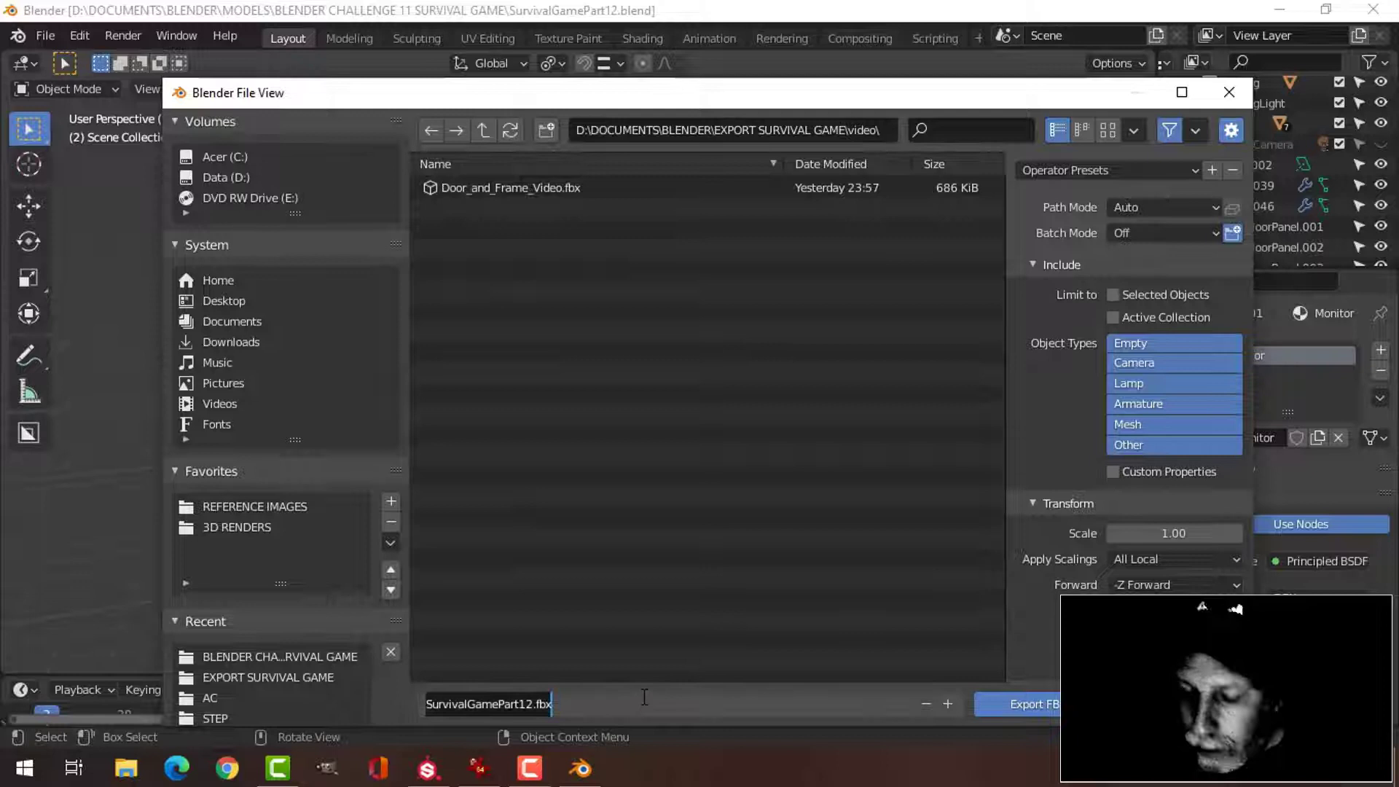
{"action": "type", "text": "Monitor"}
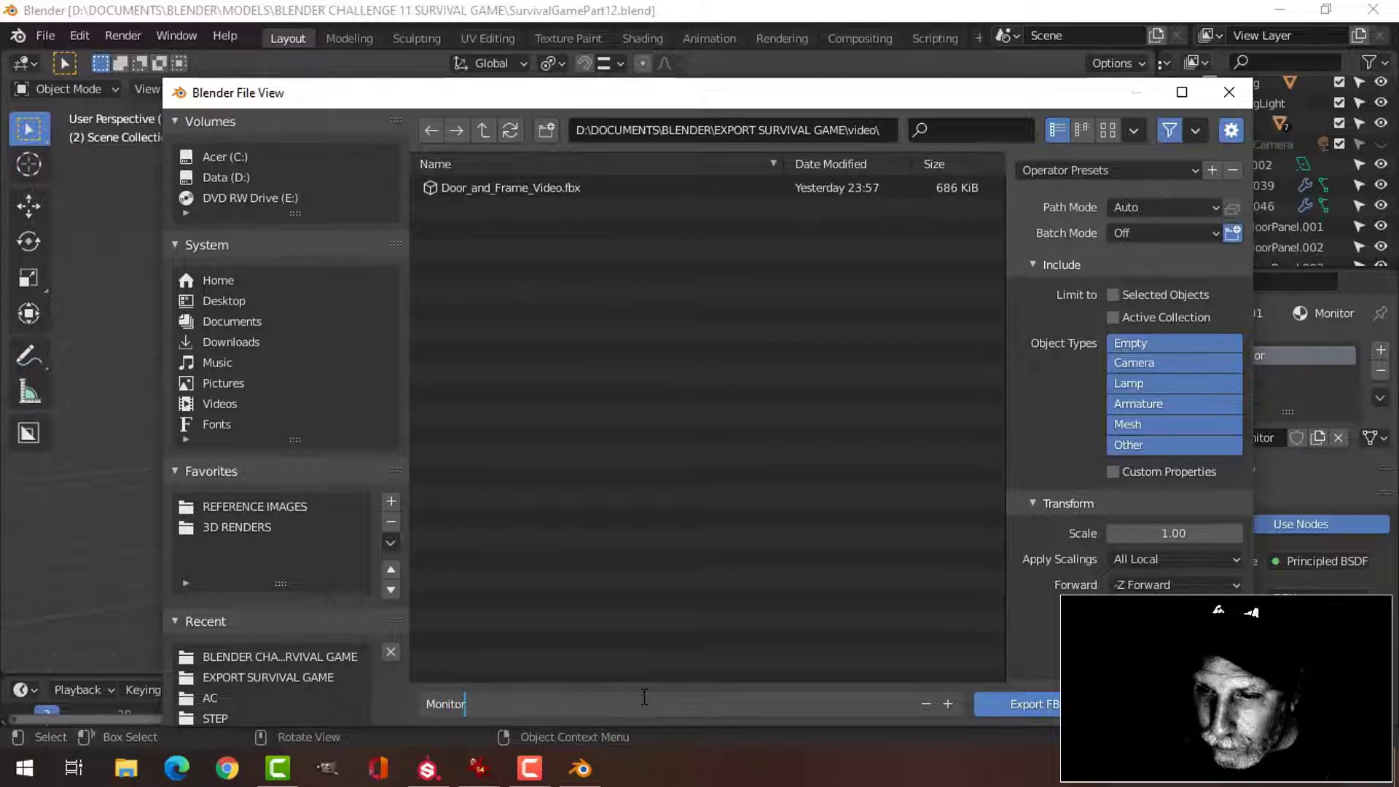
{"action": "key", "text": "Return"}
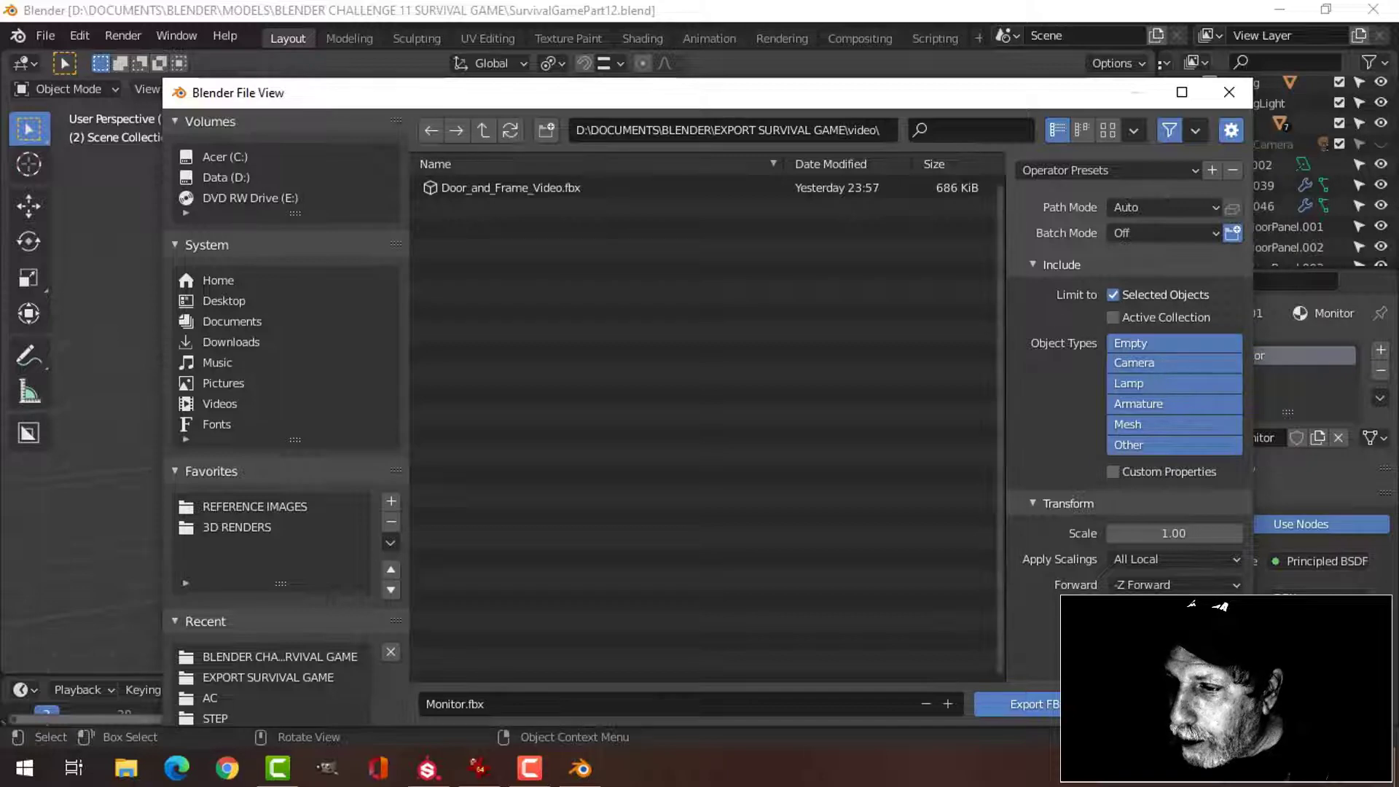
{"action": "left_click", "coordinate": [1020, 704]}
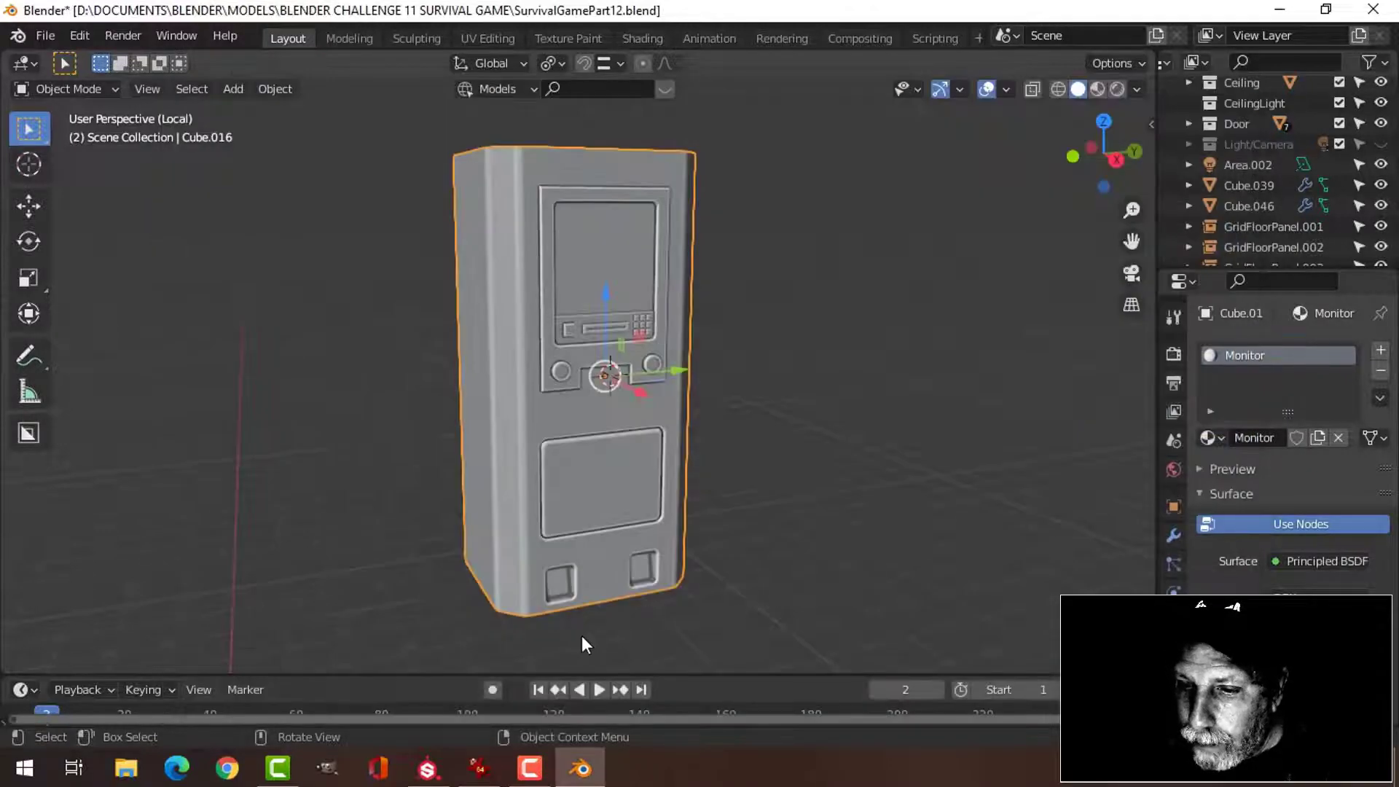
- Start a new Substance Painter project and choose its document resolution
{"action": "left_click", "coordinate": [429, 762]}
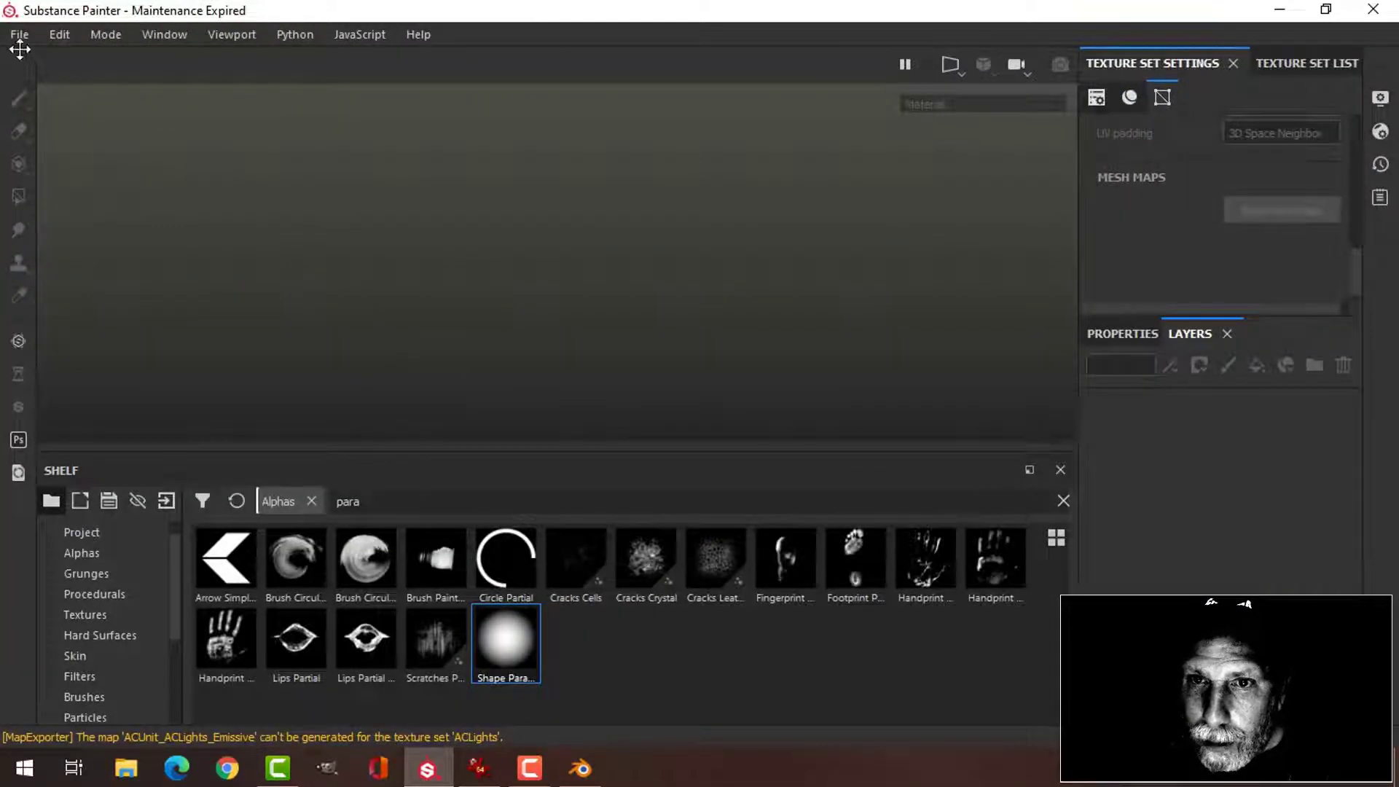
{"action": "left_click", "coordinate": [20, 36]}
{"action": "left_click", "coordinate": [27, 54]}
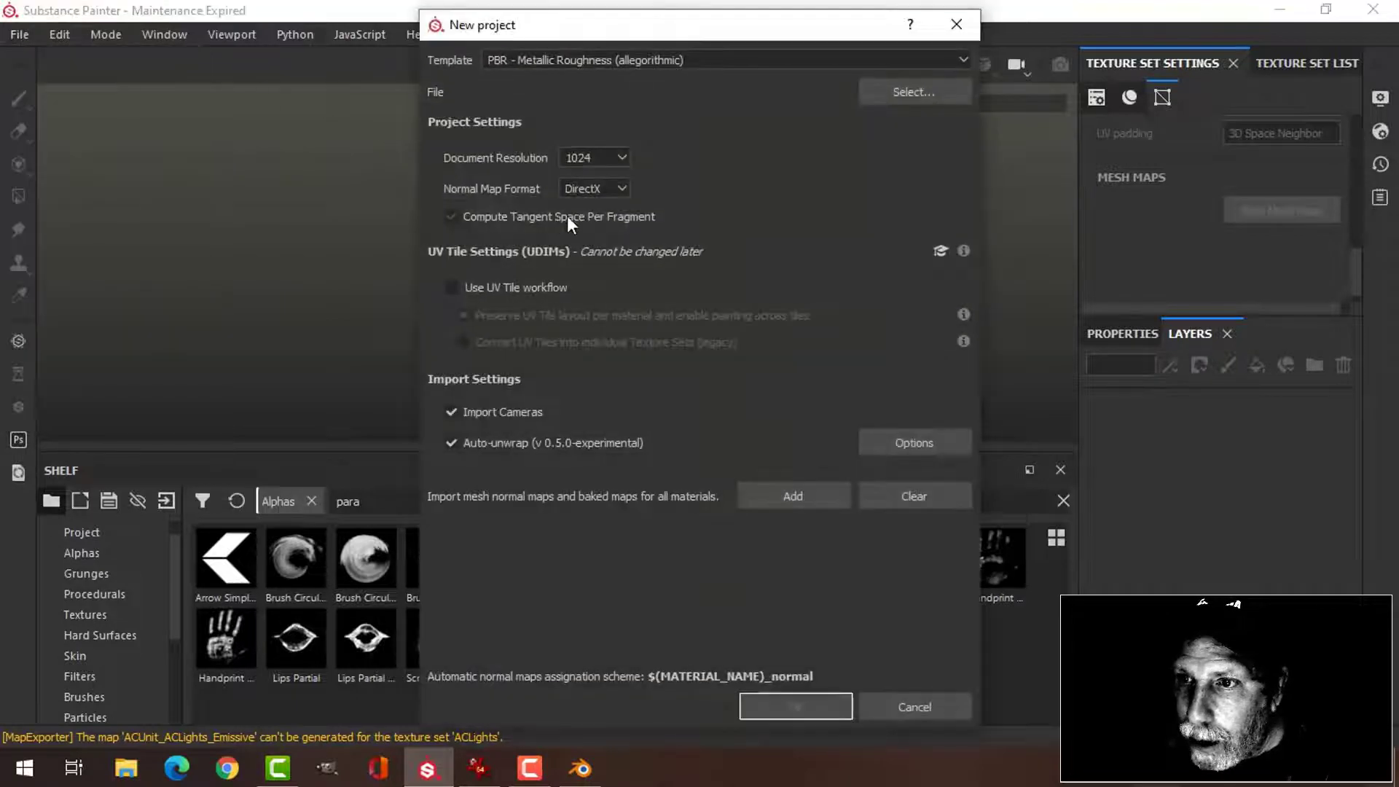
{"action": "left_click", "coordinate": [602, 157]}
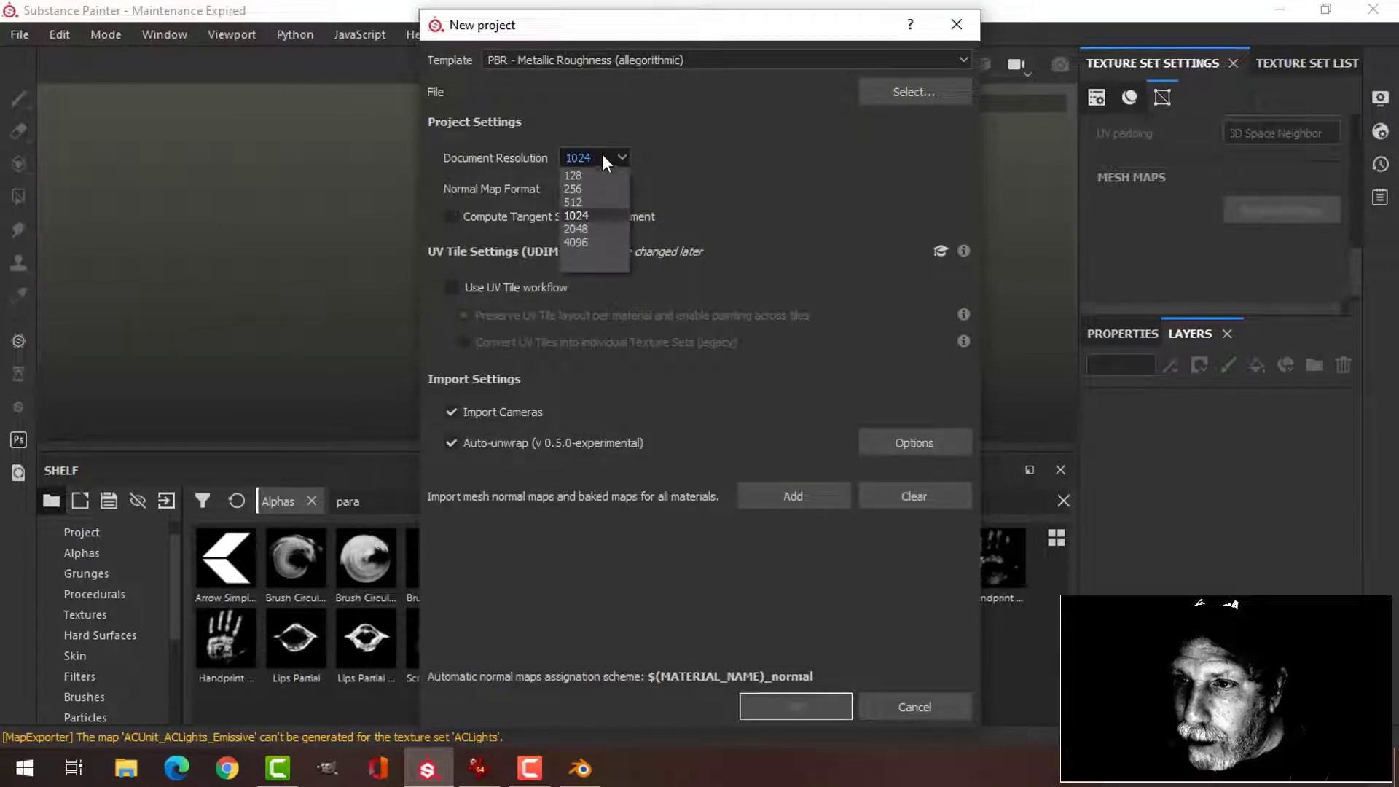
{"action": "left_click", "coordinate": [594, 223]}
- Load Monitor.fbx from the video folder as the project mesh and create the project
{"action": "left_click", "coordinate": [912, 86]}
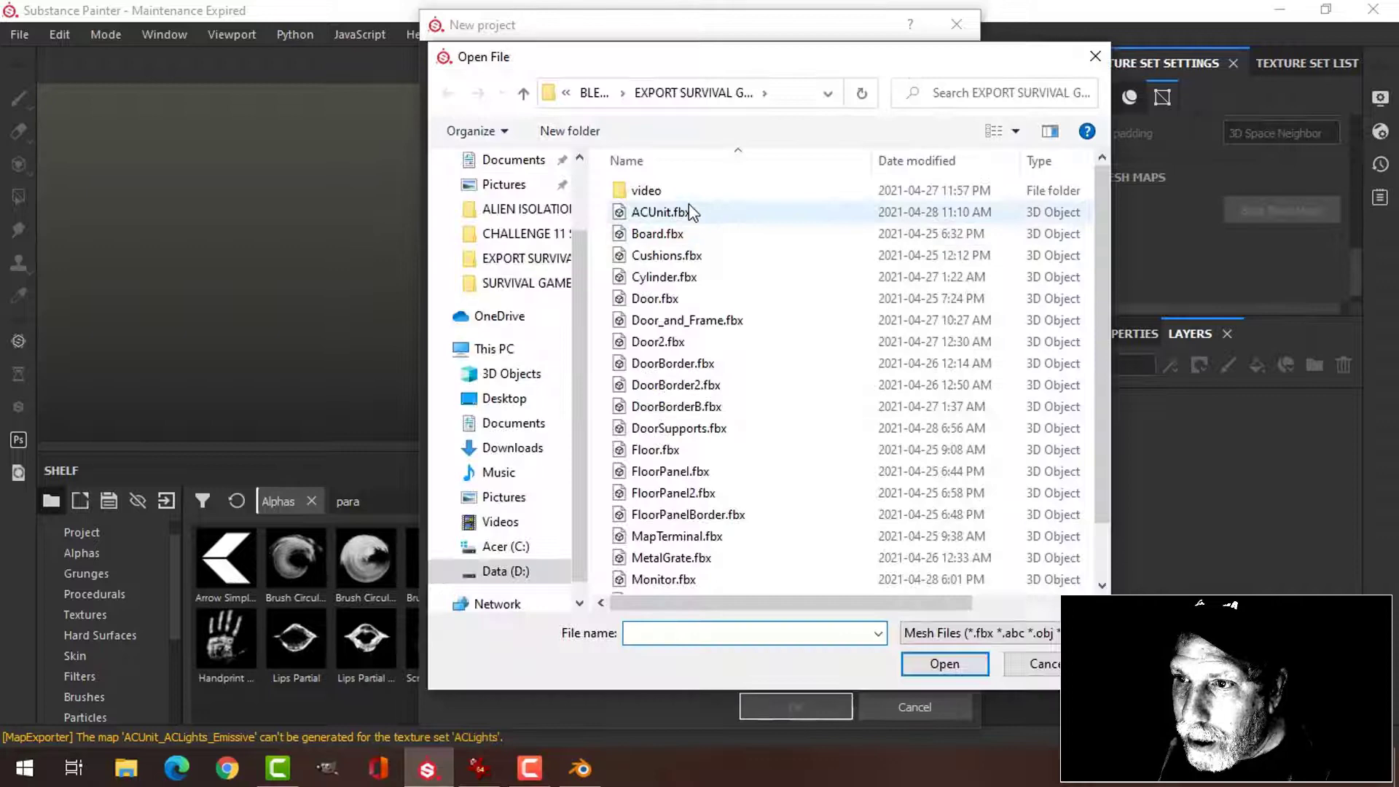
{"action": "double_click", "coordinate": [644, 192]}
{"action": "left_click", "coordinate": [656, 212]}
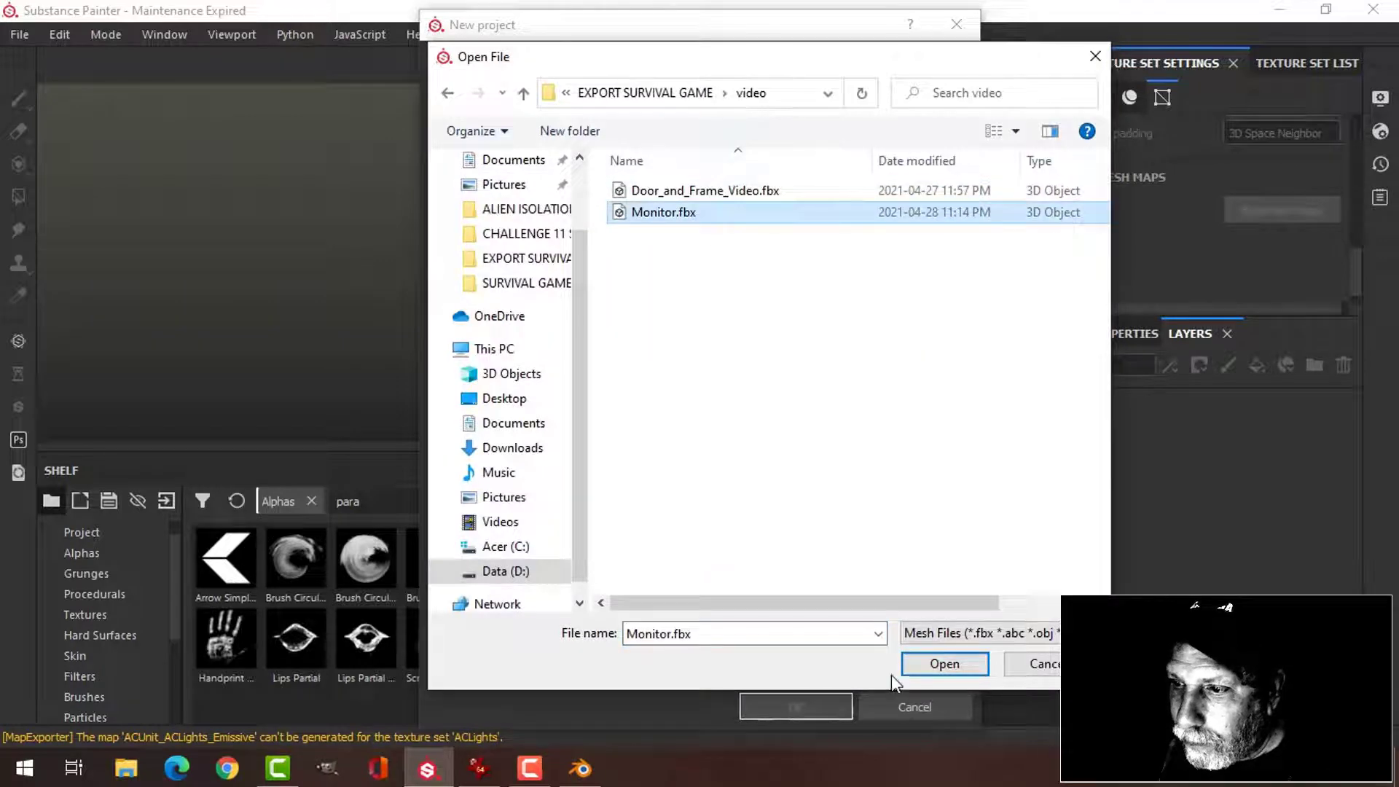
{"action": "left_click", "coordinate": [940, 664]}
{"action": "left_click", "coordinate": [796, 704]}
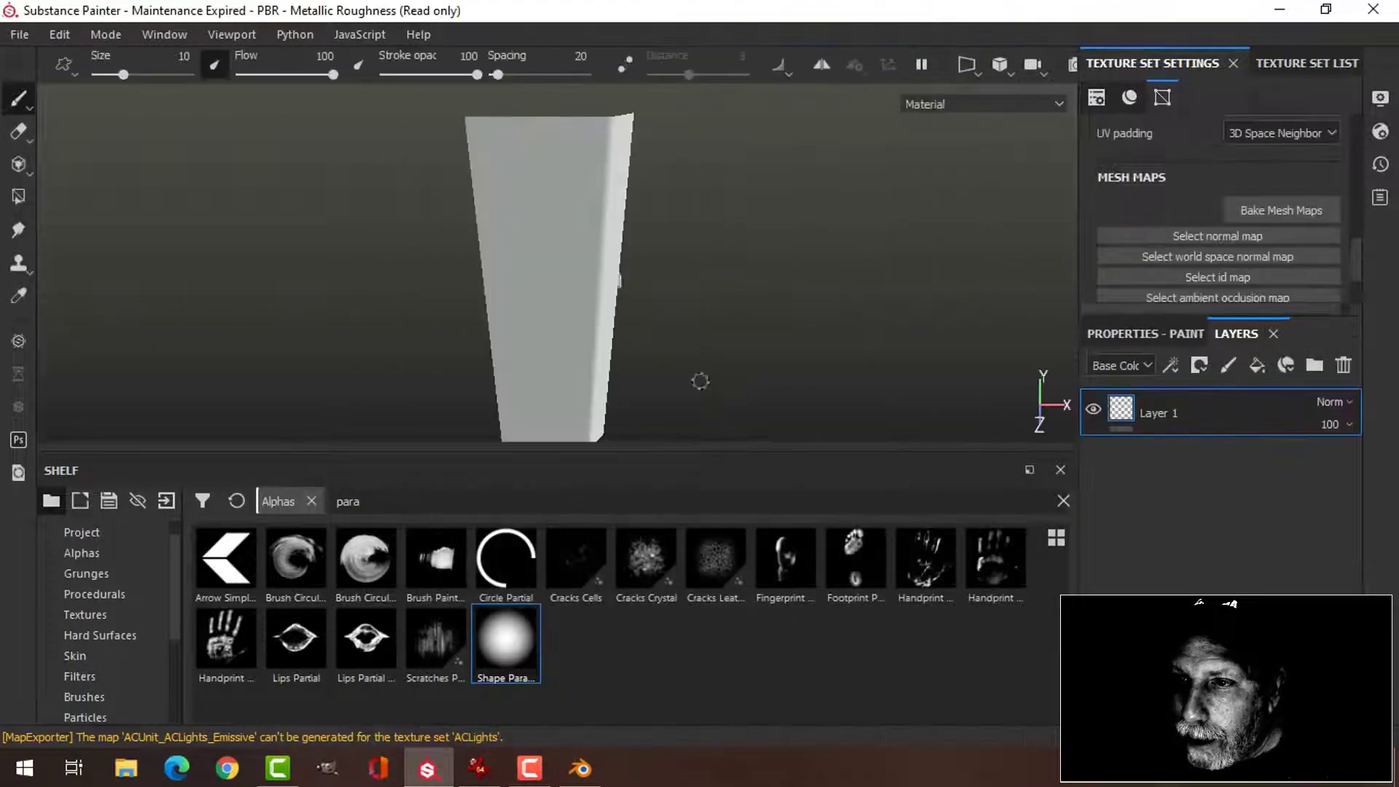
{"action": "left_click_drag", "start_coordinate": [749, 319], "coordinate": [475, 287], "text": "alt"}
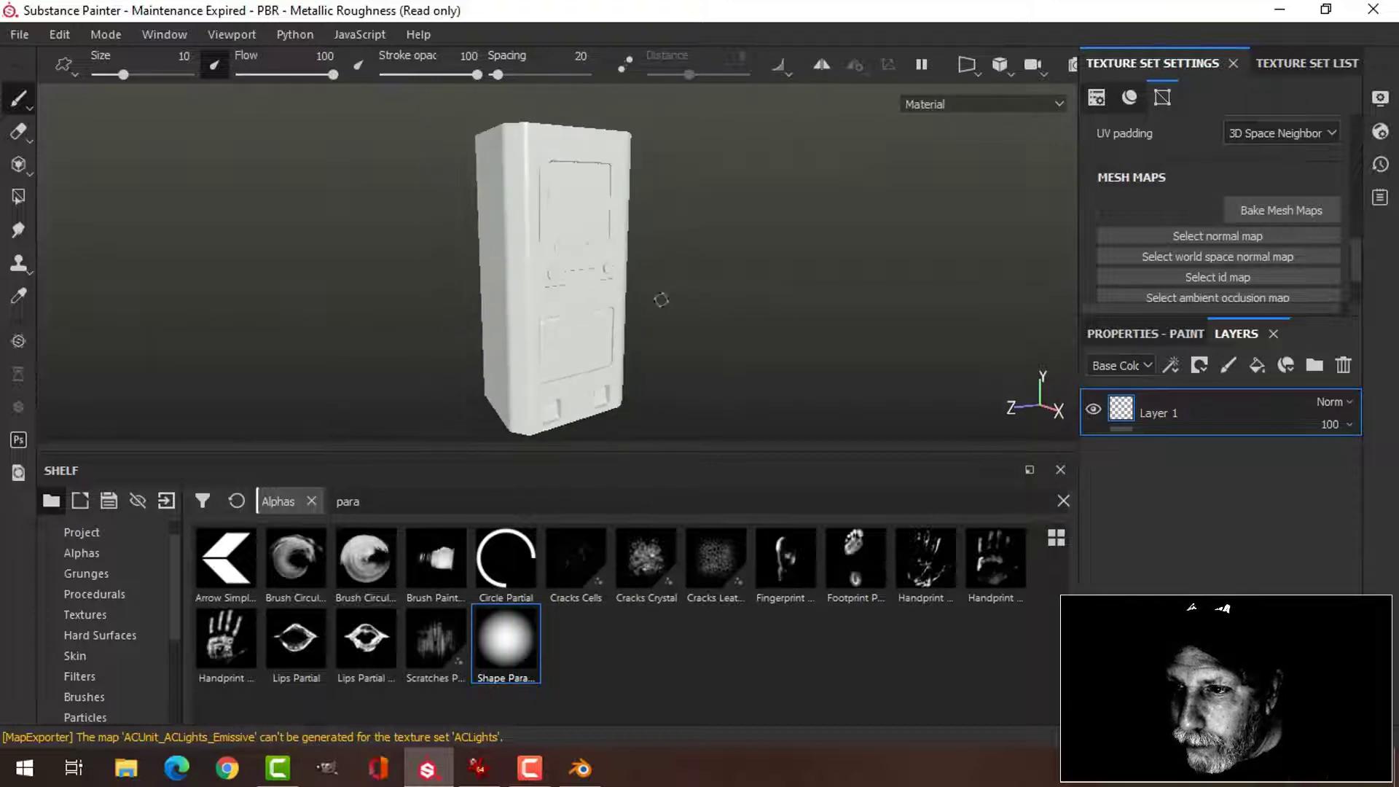
{"action": "scroll", "coordinate": [655, 299], "scroll_direction": "up", "scroll_amount": 3}
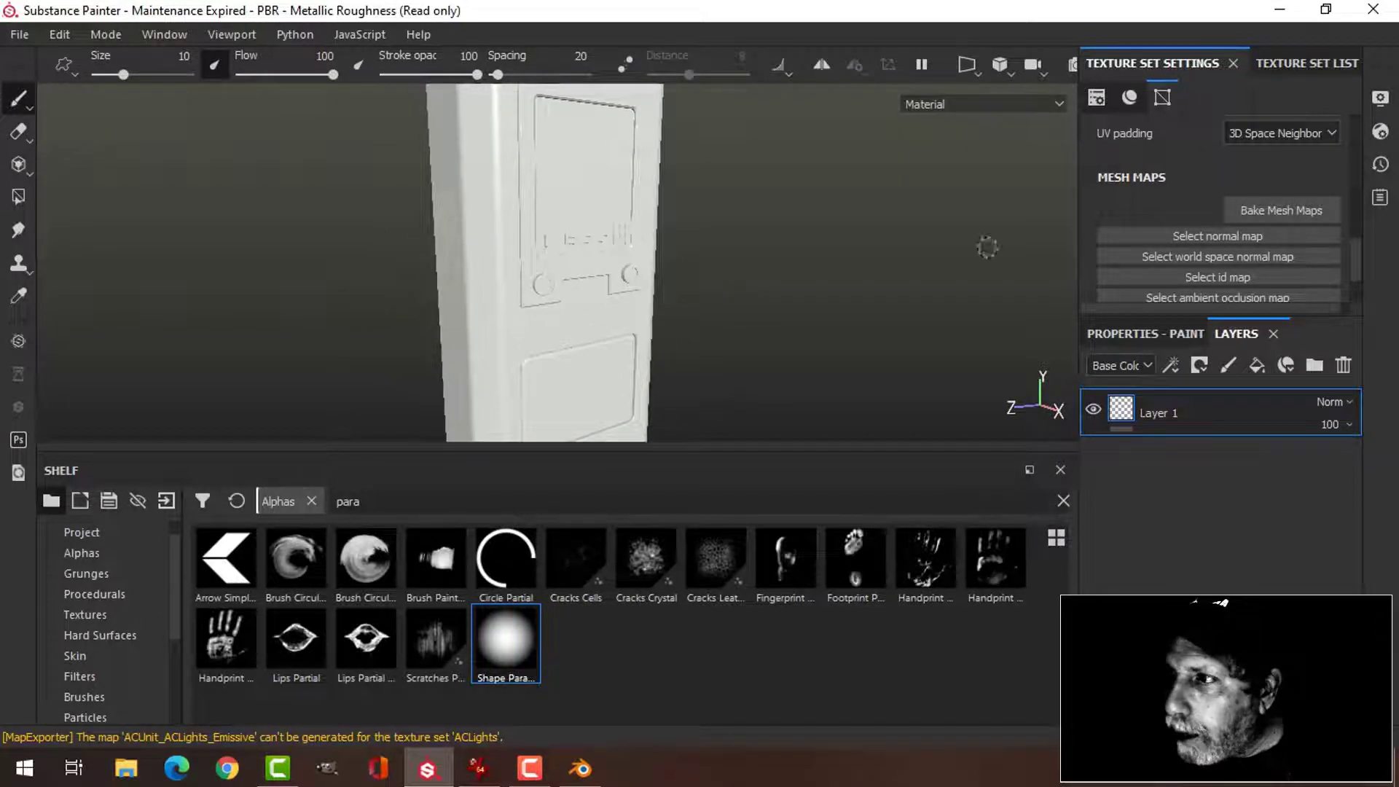
- Bake all seven monitor mesh maps at a 2048 output size
{"action": "left_click", "coordinate": [1283, 209]}
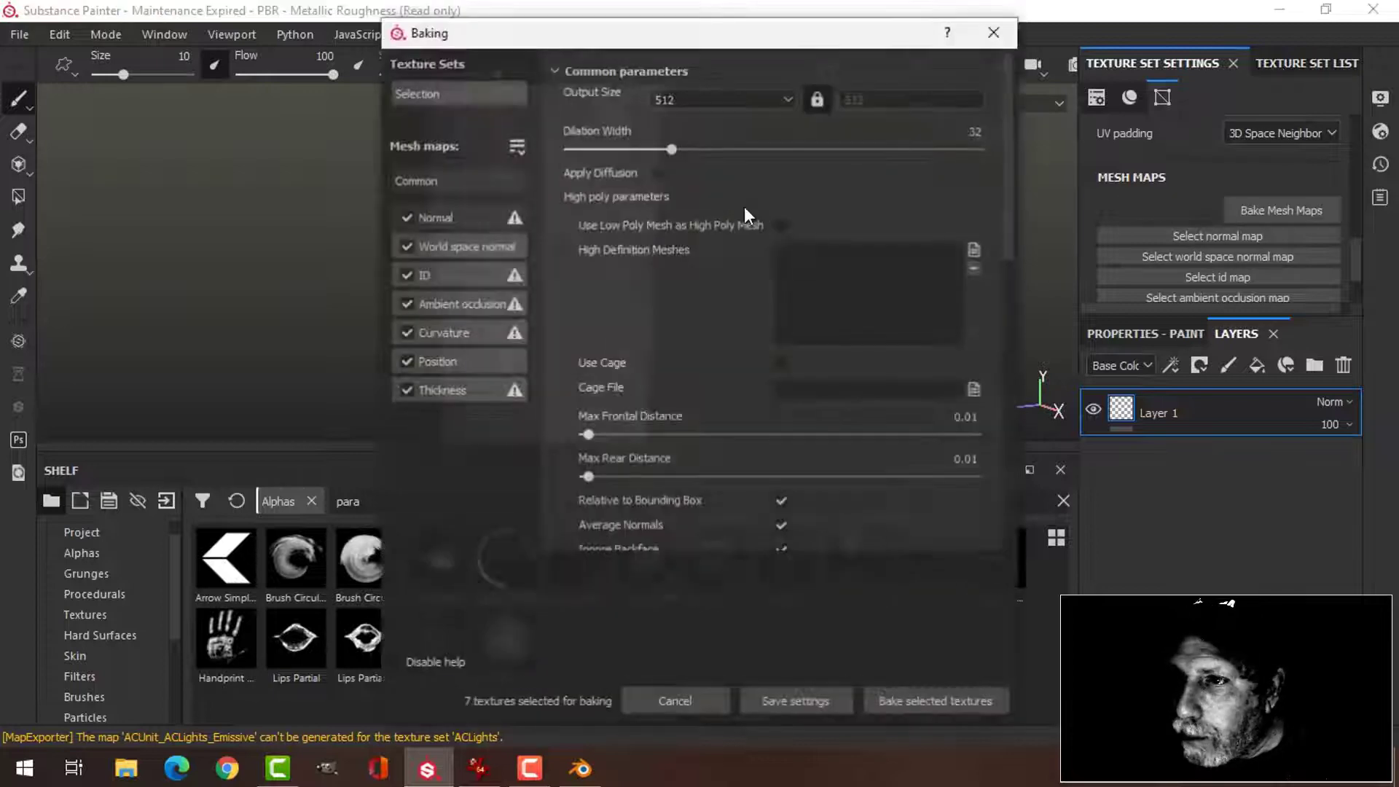
{"action": "left_click", "coordinate": [703, 98]}
{"action": "left_click", "coordinate": [693, 194]}
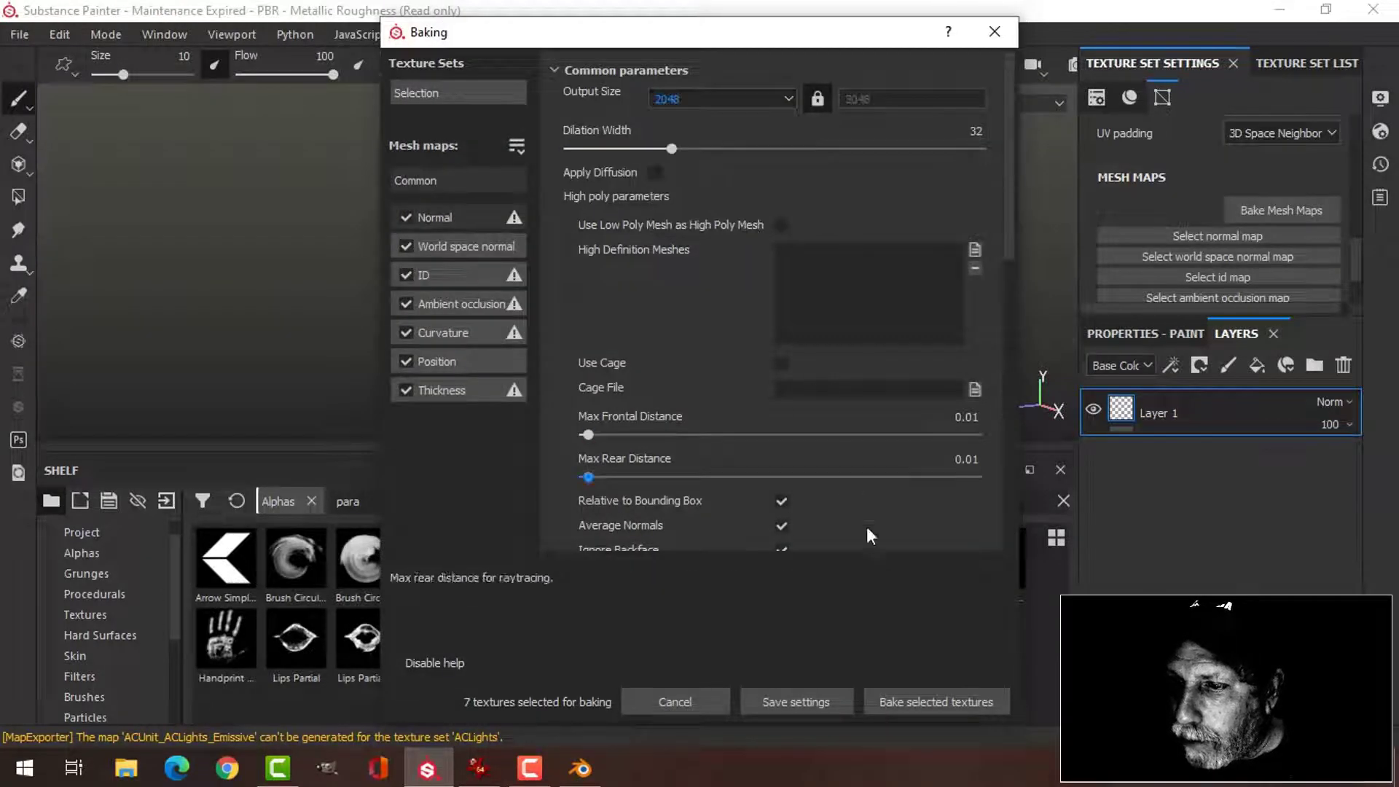
{"action": "left_click", "coordinate": [916, 702]}
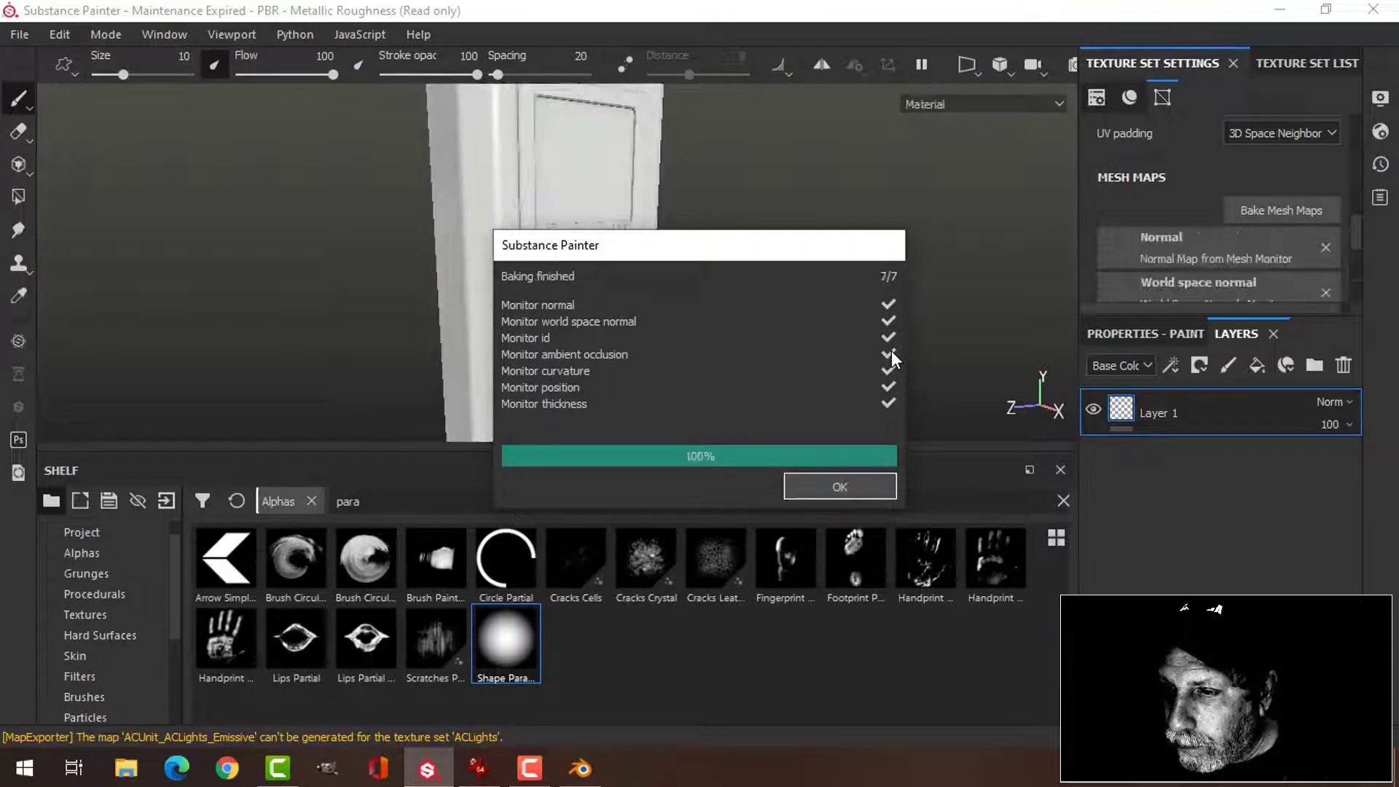
{"action": "left_click", "coordinate": [838, 487]}
{"action": "left_click_drag", "start_coordinate": [737, 361], "coordinate": [722, 244], "text": "alt"}
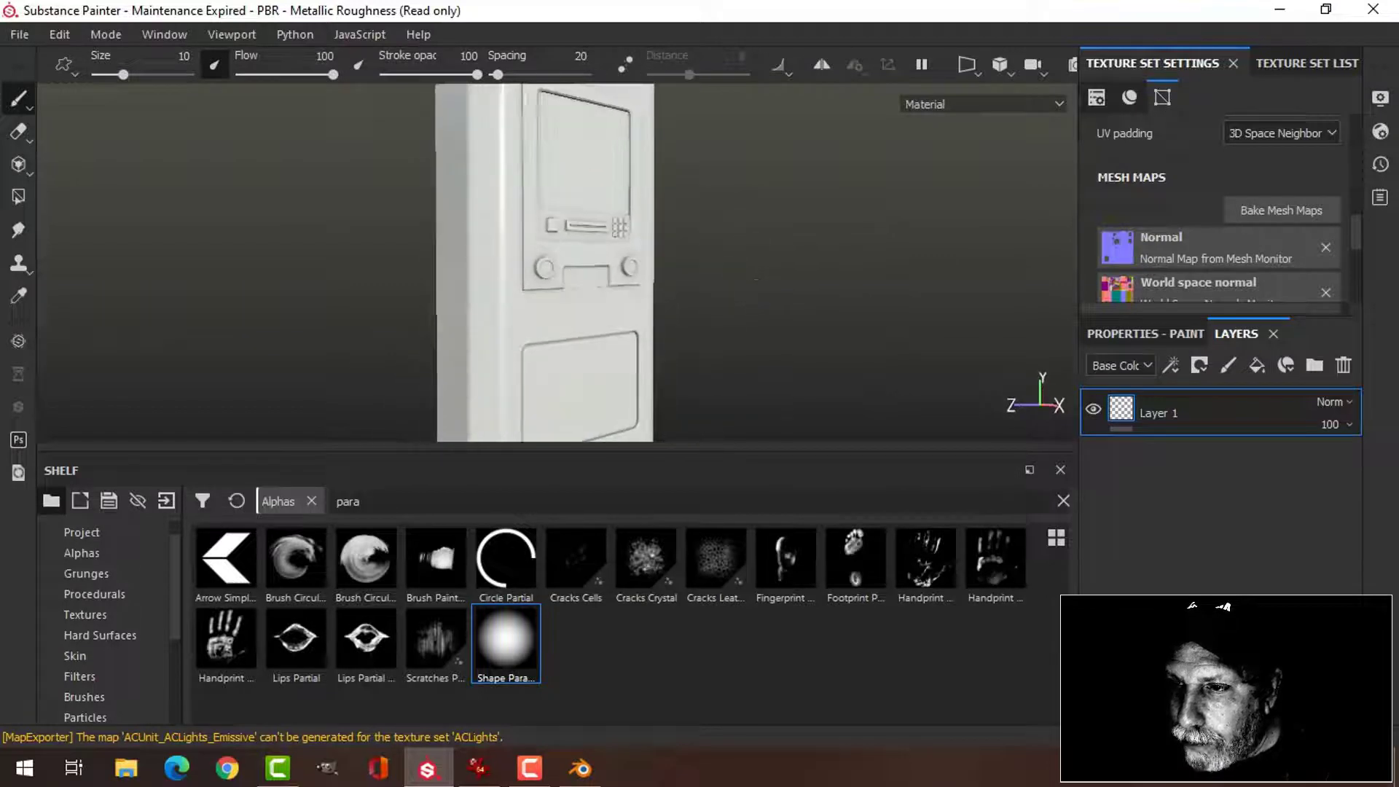
{"action": "middle_click_drag", "start_coordinate": [722, 244], "coordinate": [723, 269], "text": "alt"}
{"action": "left_click_drag", "start_coordinate": [723, 268], "coordinate": [748, 293], "text": "alt"}
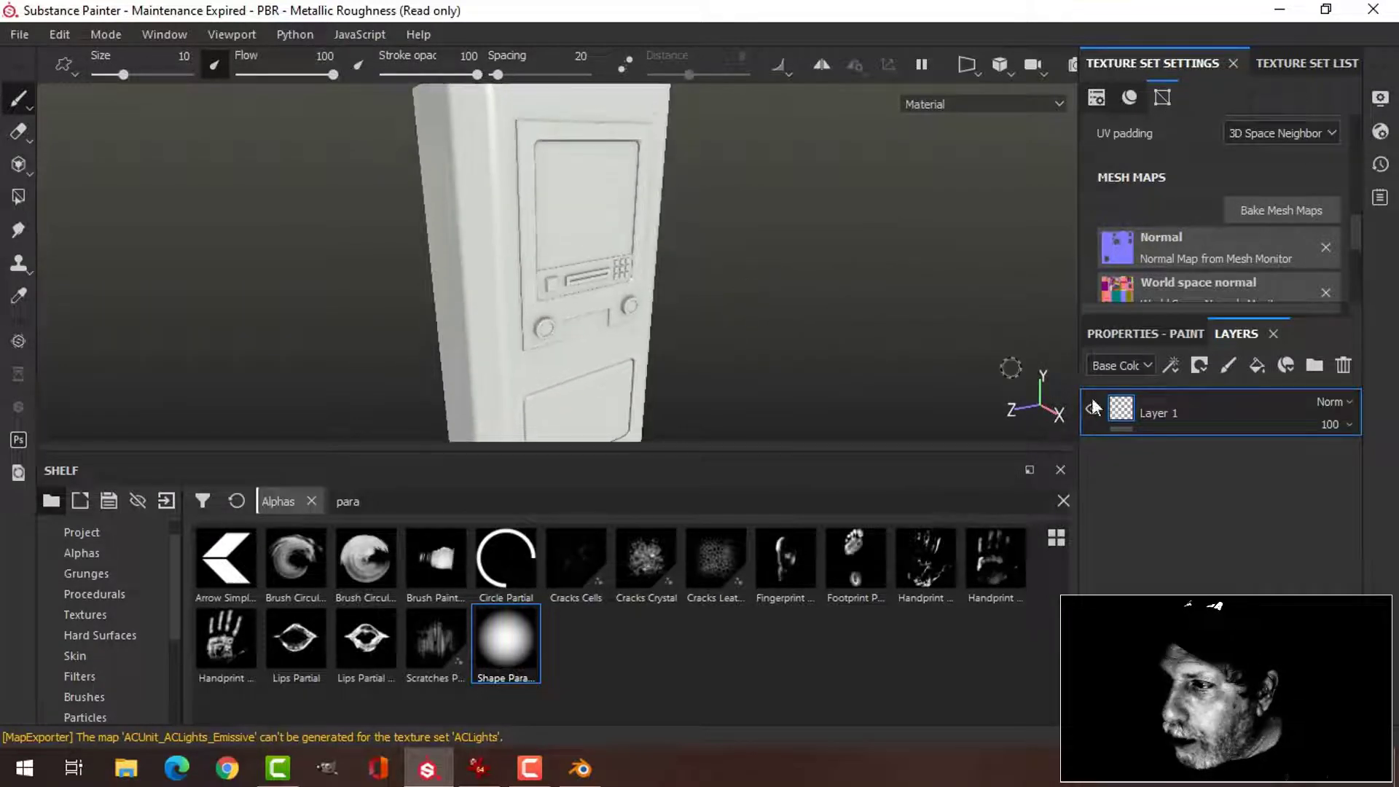
- Replace the default Layer 1 with a fill layer named Paint Rough
{"action": "left_click", "coordinate": [1343, 365]}
{"action": "left_click", "coordinate": [1257, 366]}
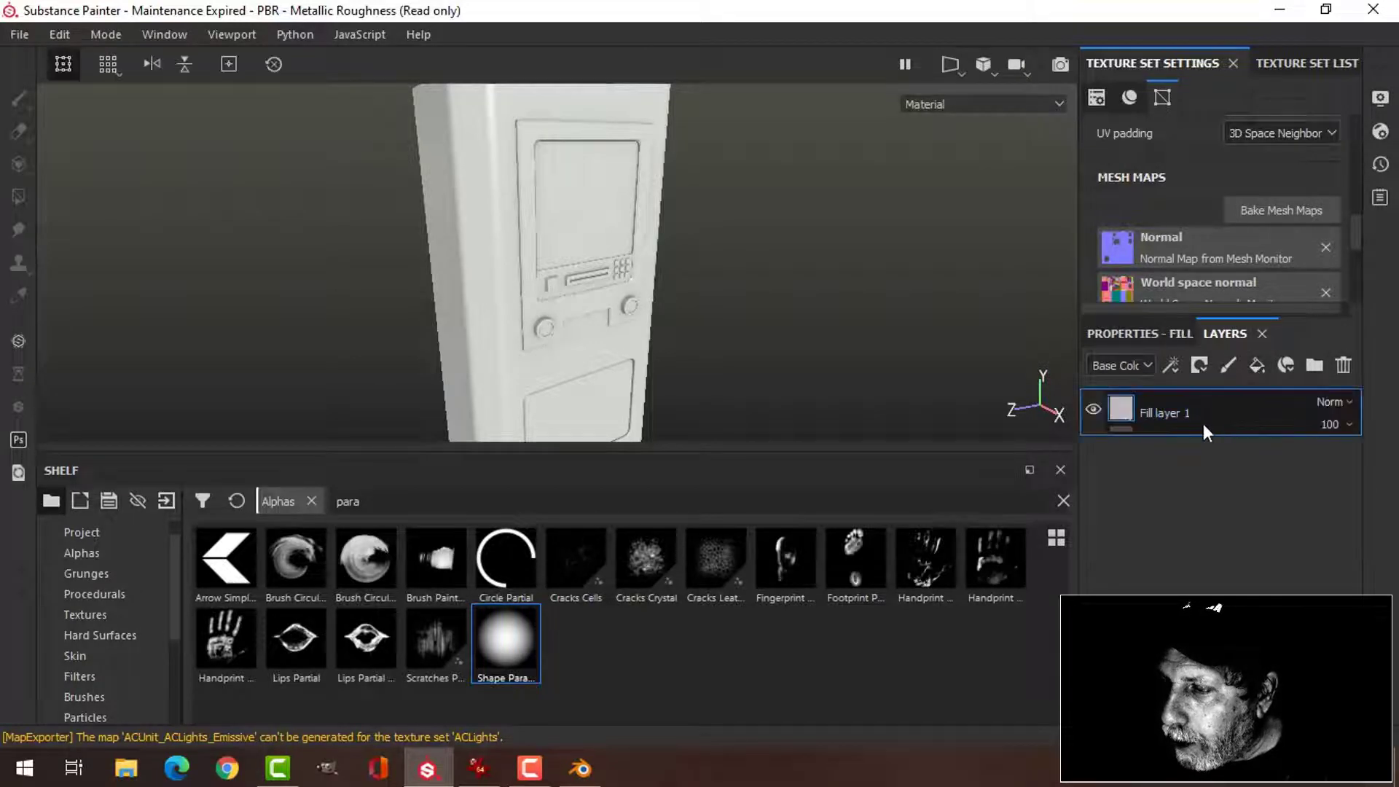
{"action": "double_click", "coordinate": [1157, 415]}
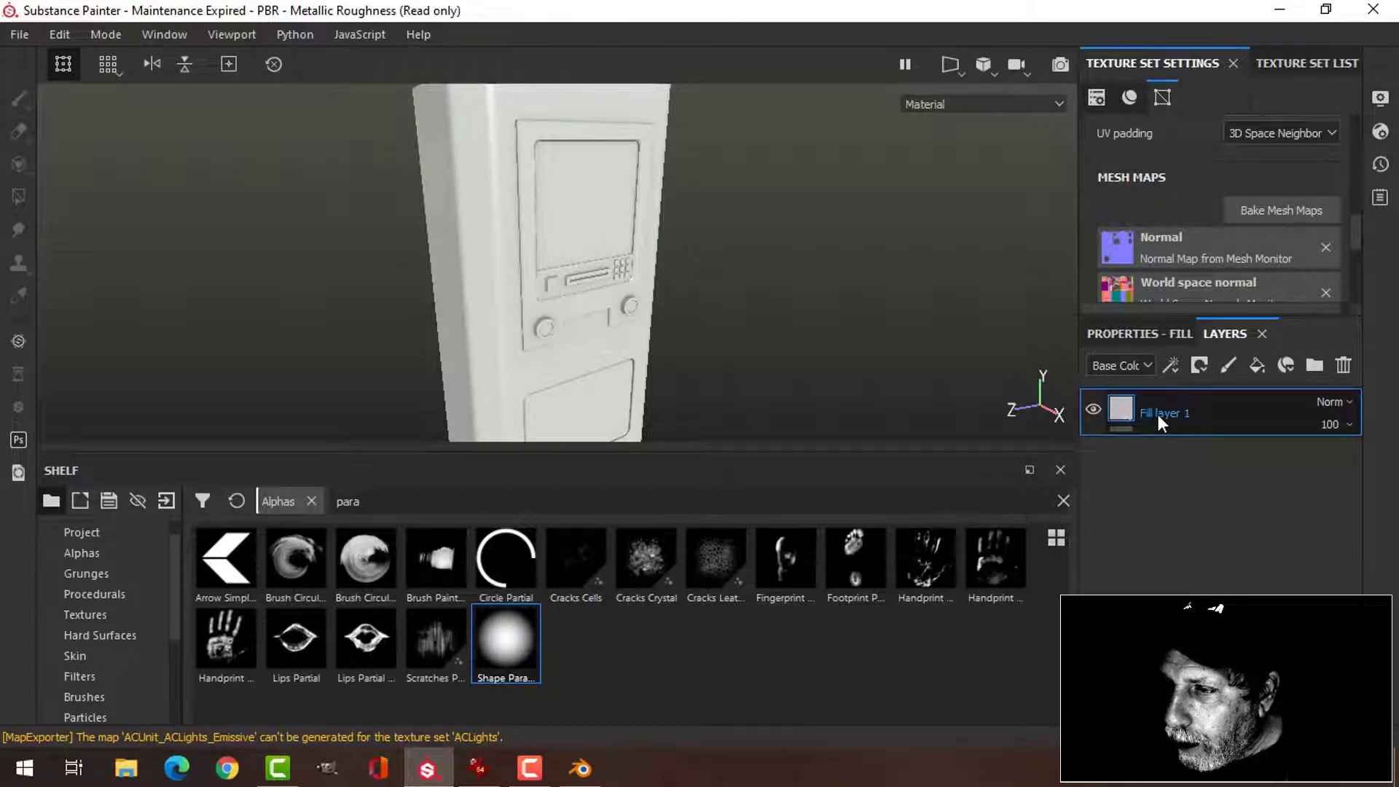
{"action": "type", "text": "P"}
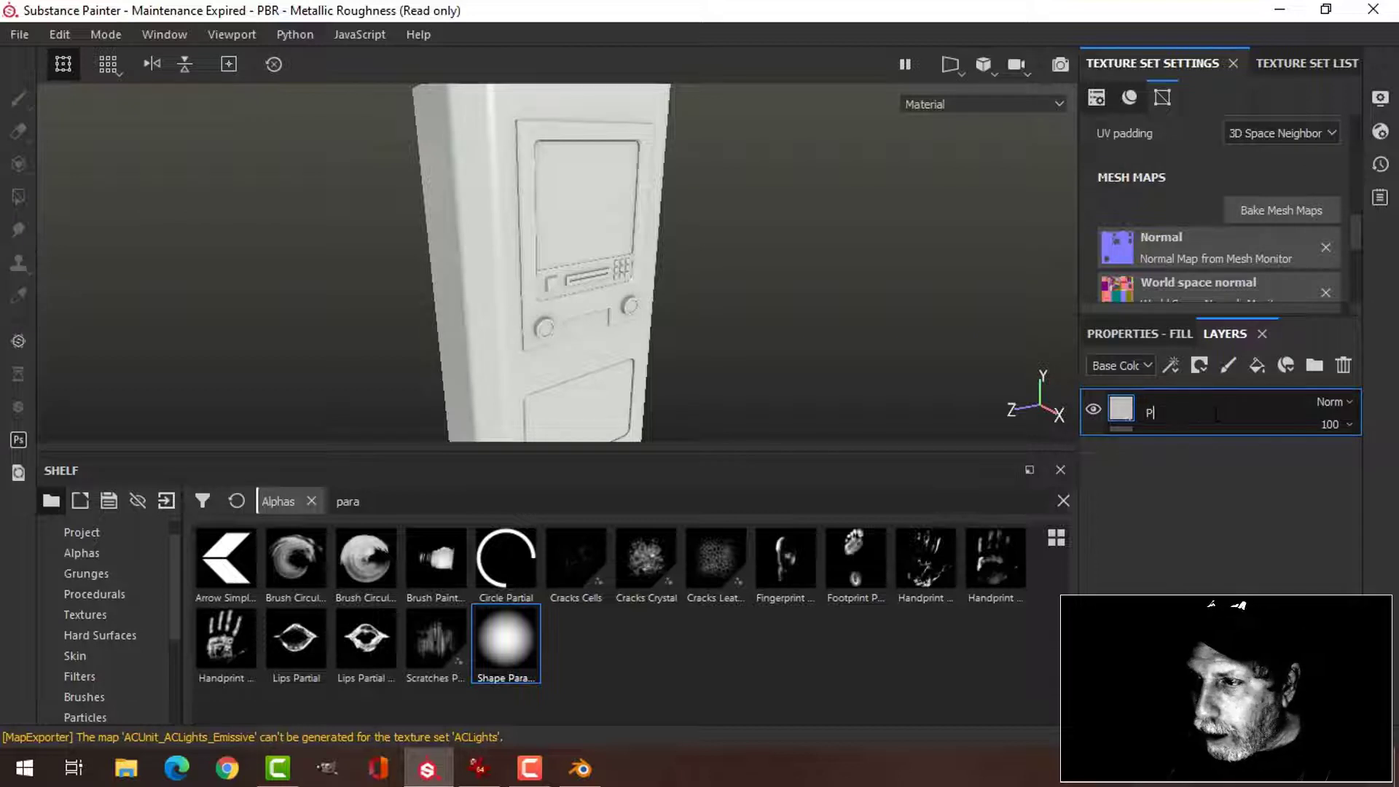
{"action": "type", "text": "aint Rough"}
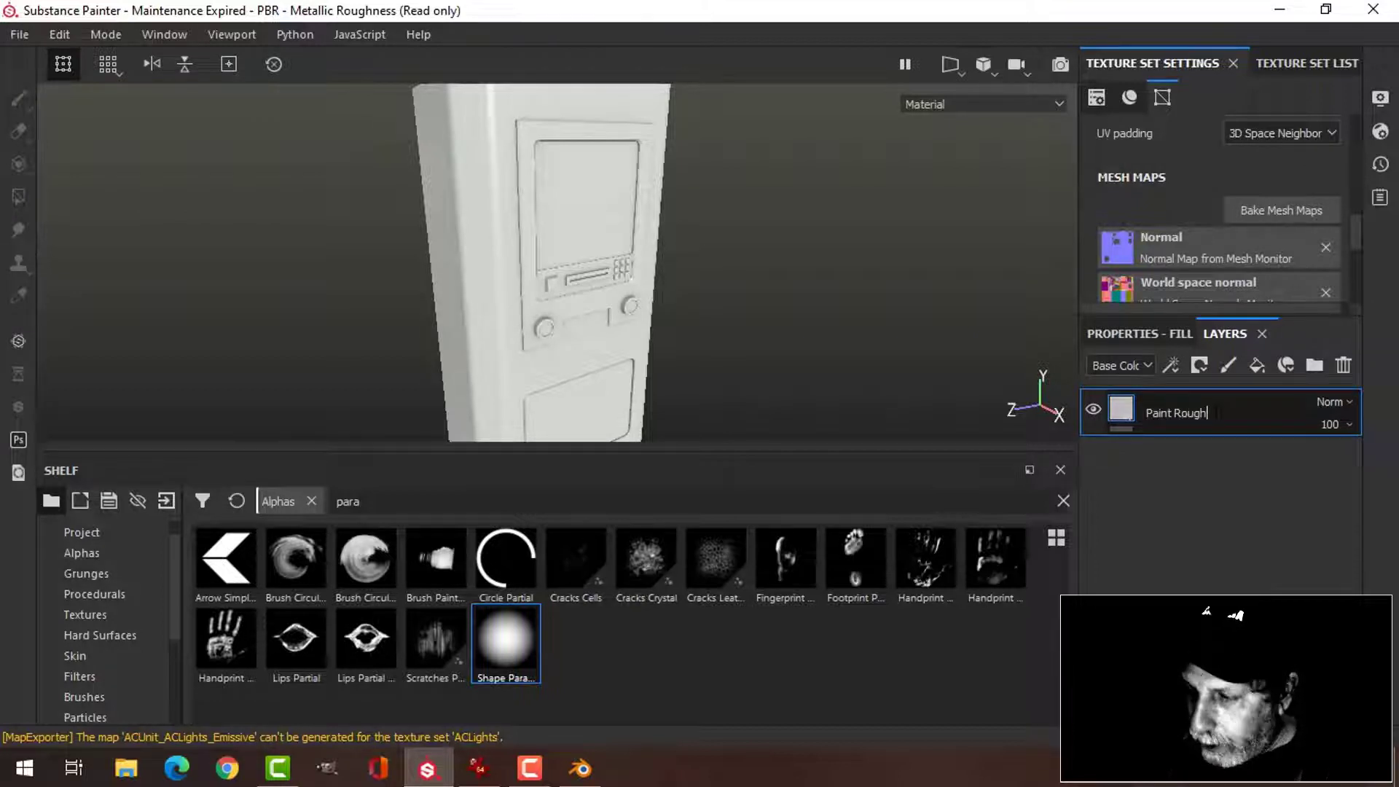
{"action": "key", "text": "Return"}
- Limit Paint Rough to color and roughness channels, raising roughness to about 0.69
{"action": "left_click", "coordinate": [1131, 334]}
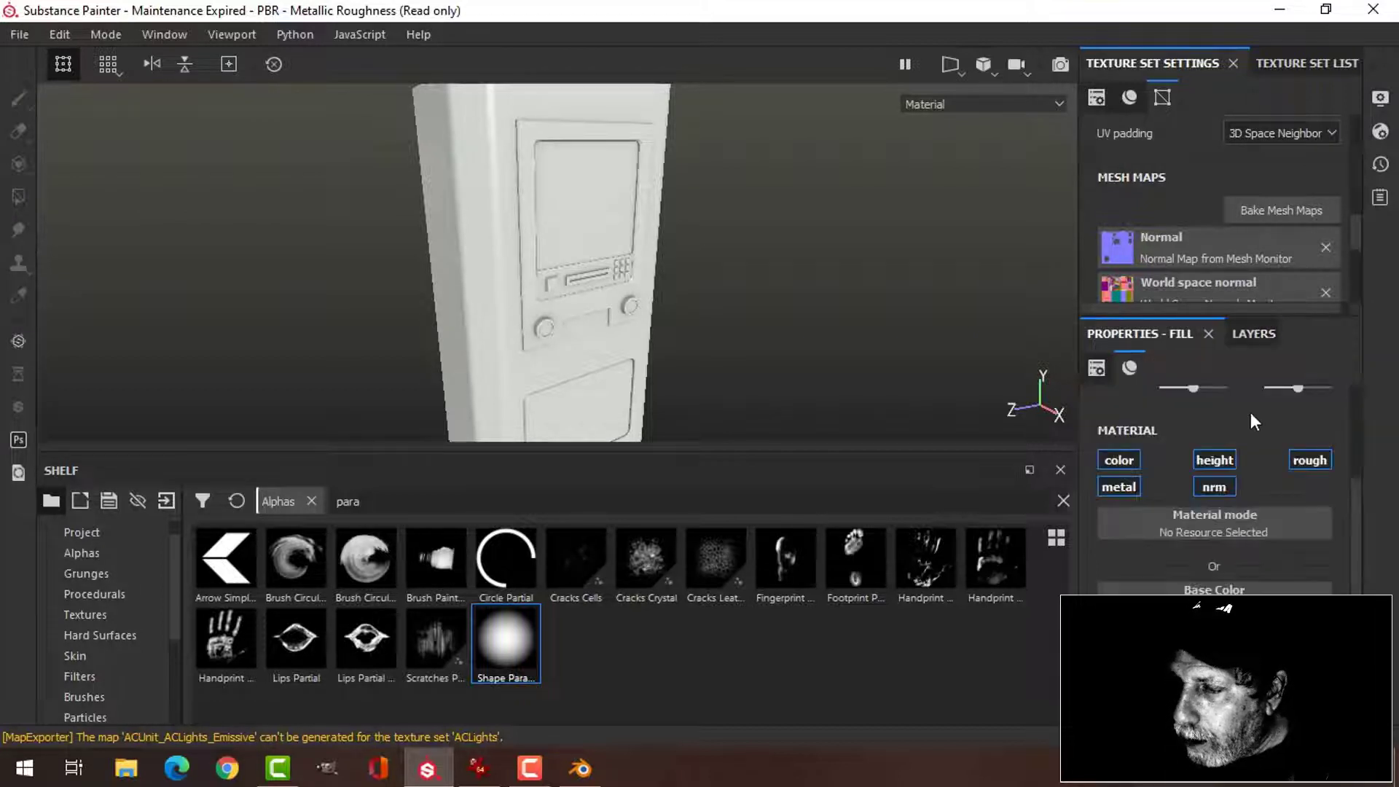
{"action": "left_click", "coordinate": [1121, 460]}
{"action": "left_click", "coordinate": [1310, 461]}
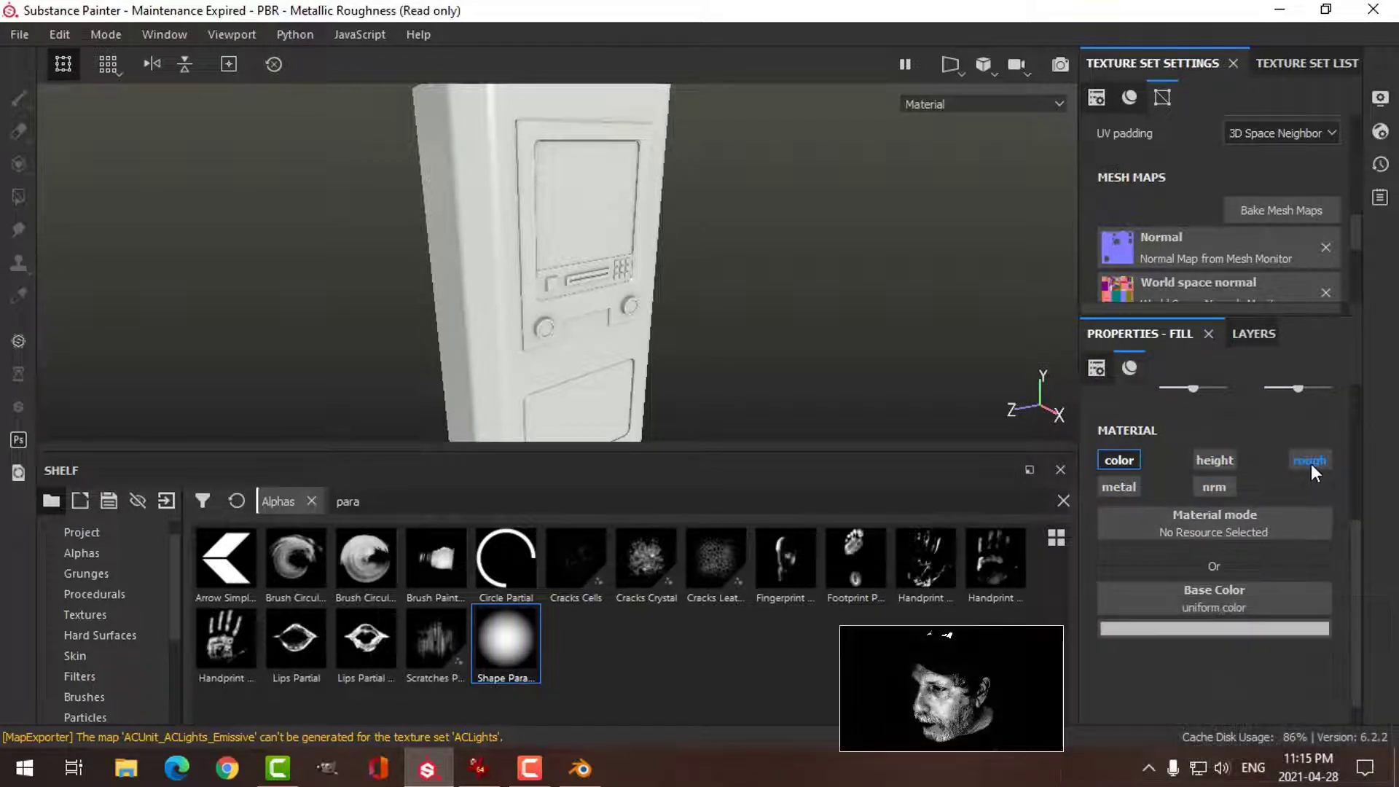
{"action": "scroll", "coordinate": [1355, 553], "scroll_direction": "down", "scroll_amount": 1}
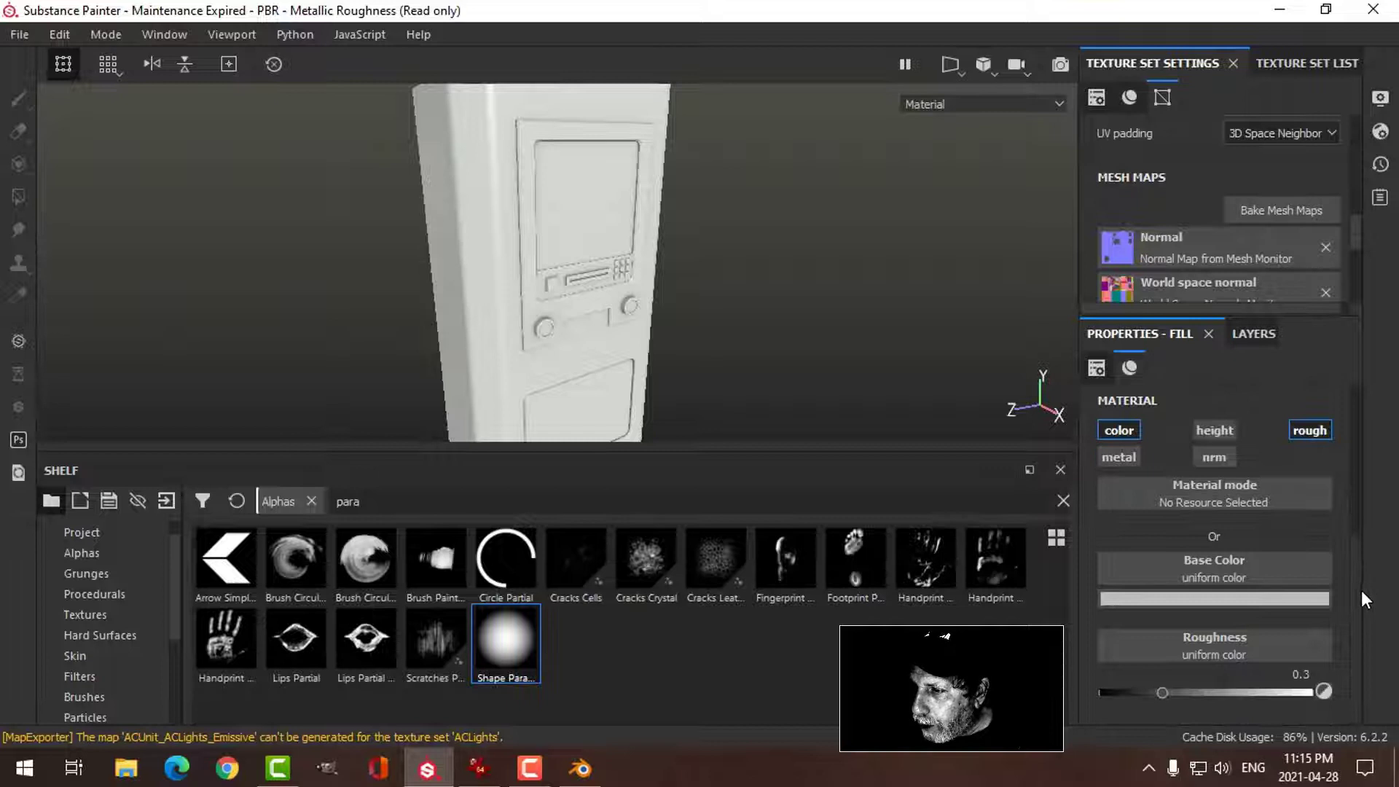
{"action": "left_click_drag", "start_coordinate": [1162, 692], "coordinate": [1246, 689]}
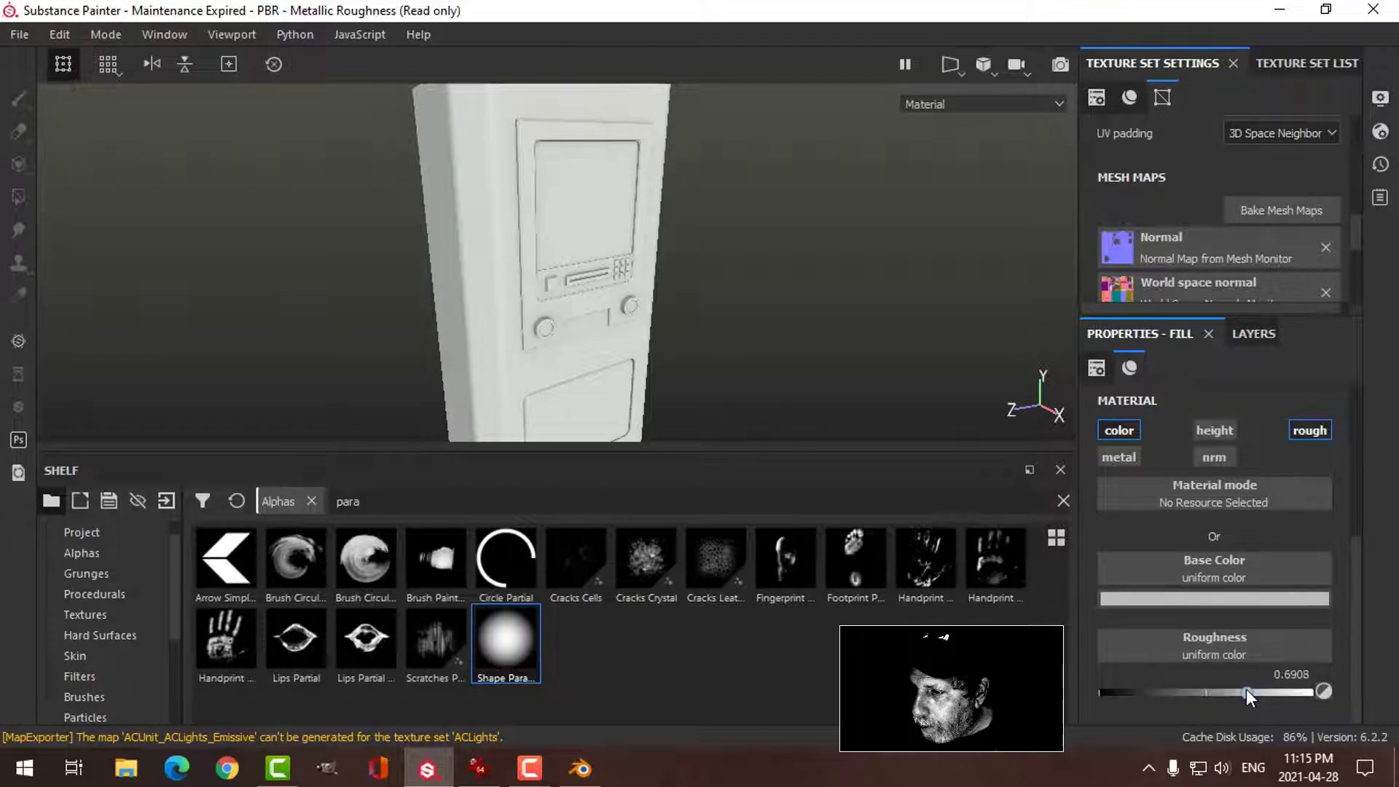
{"action": "left_click", "coordinate": [1252, 337]}
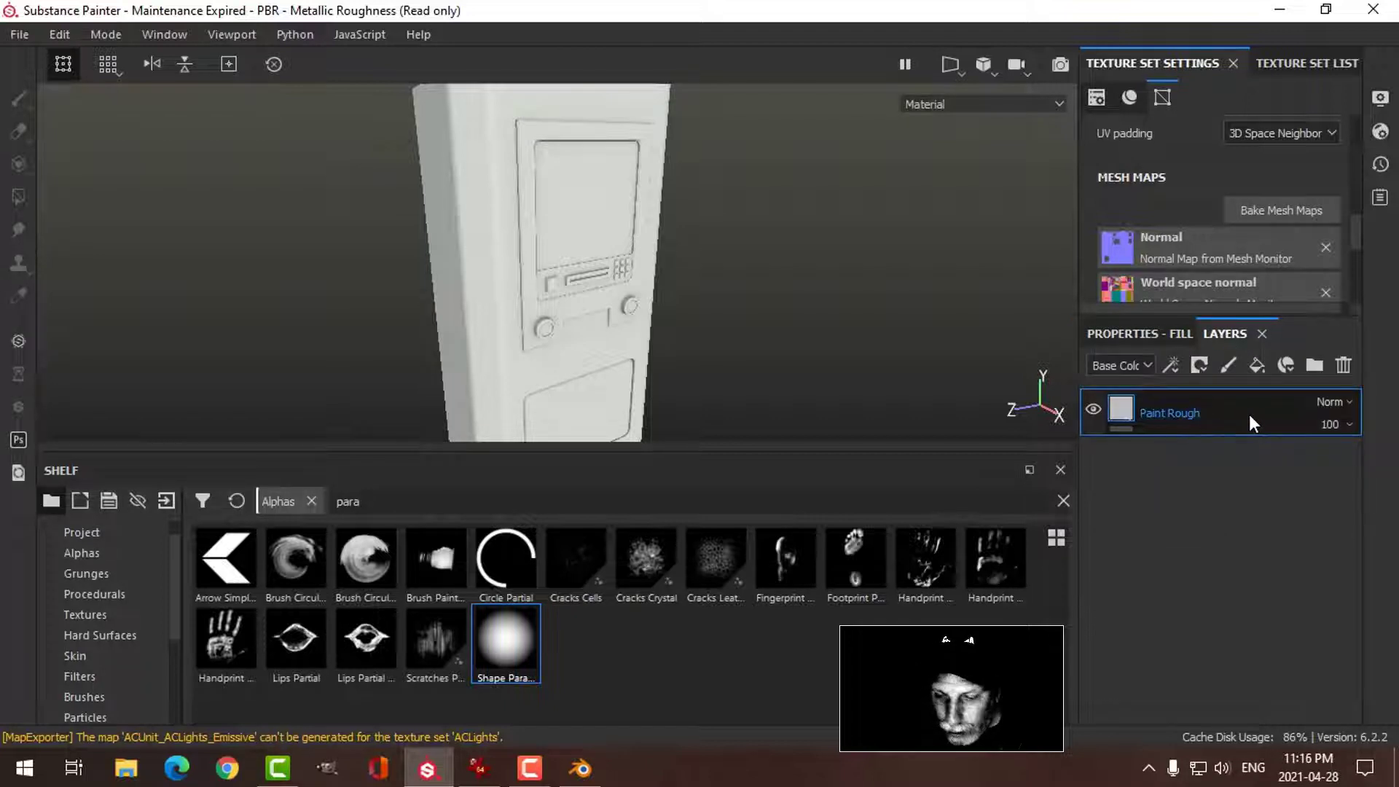
- Duplicate Paint Rough and rename the copy Paint Glossy
{"action": "key", "text": "ctrl+d"}
{"action": "double_click", "coordinate": [1199, 413]}
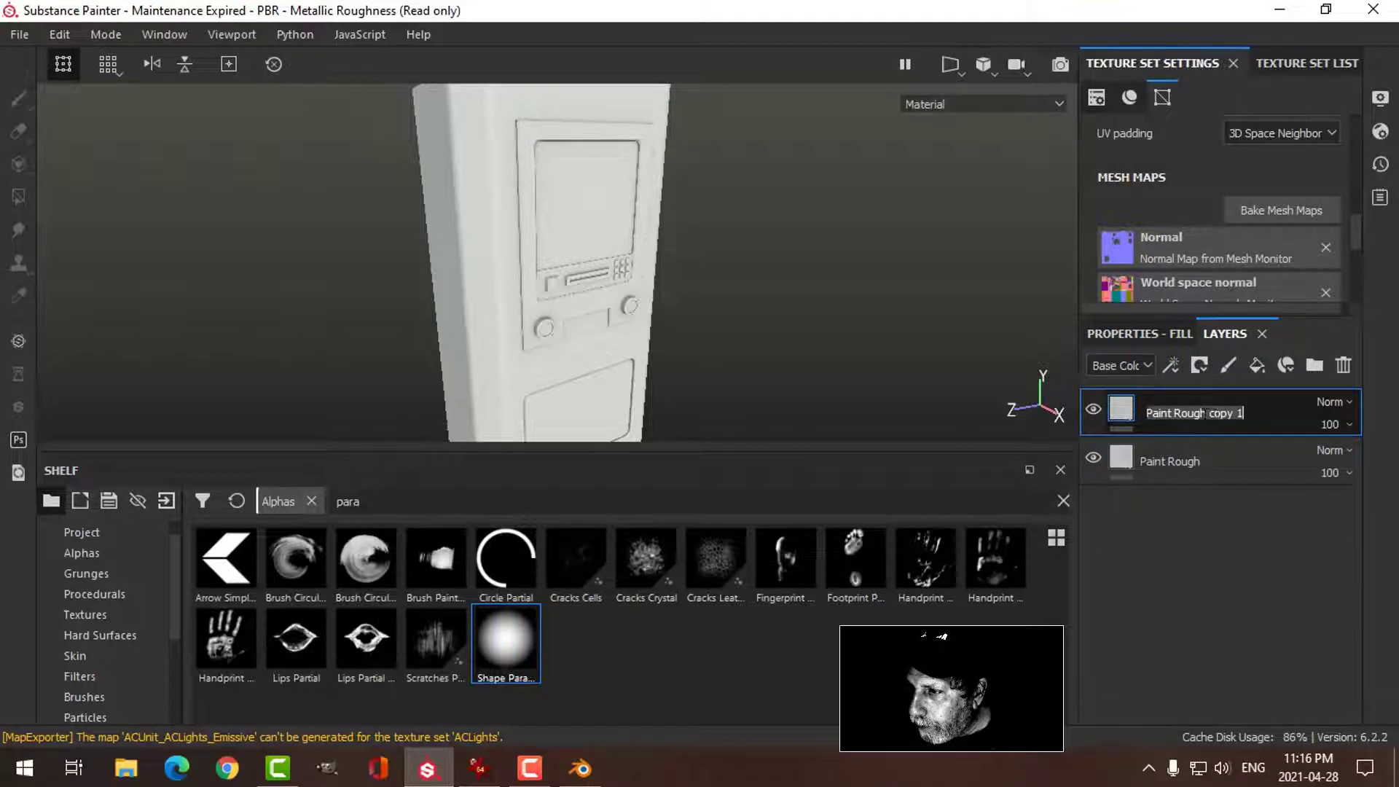
{"action": "type", "text": "Paint Glossy"}
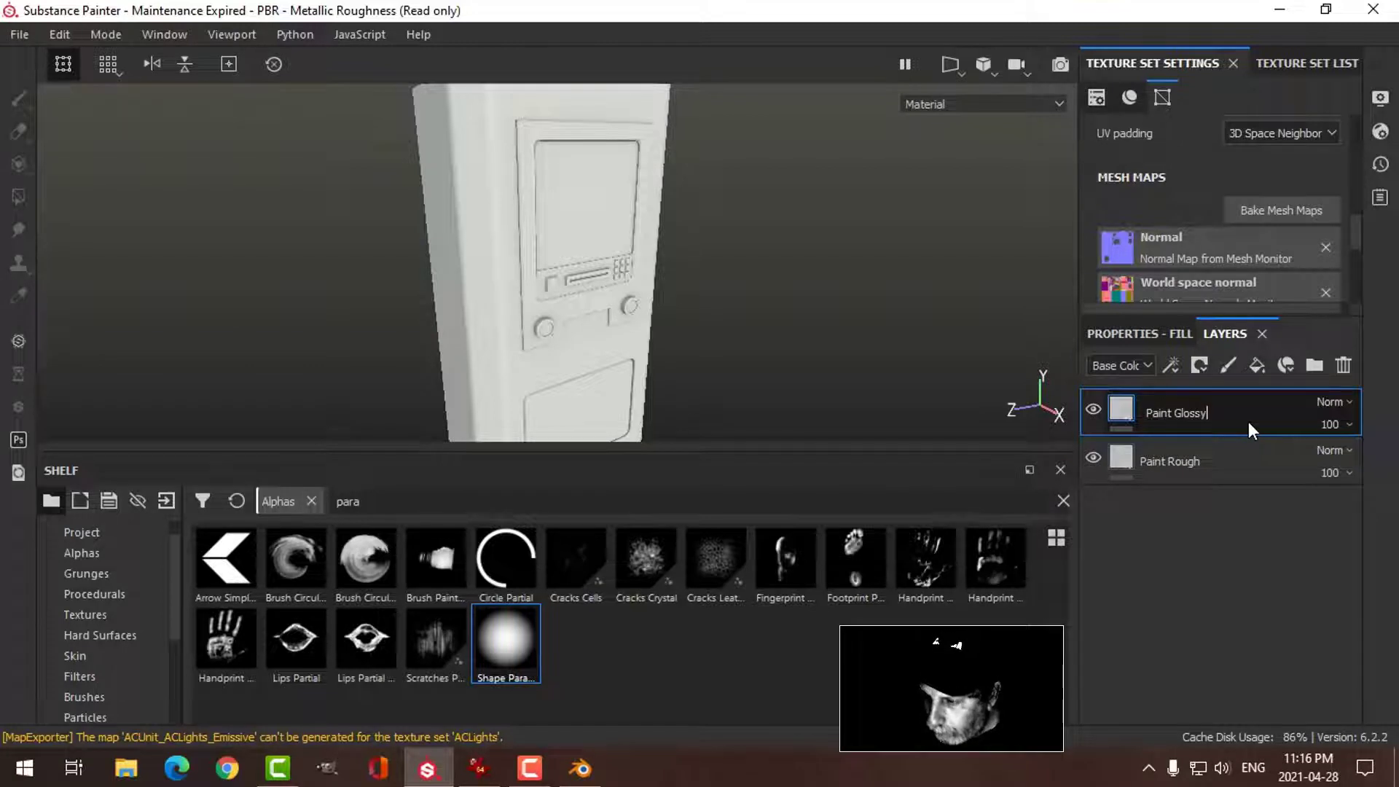
{"action": "key", "text": "Return"}
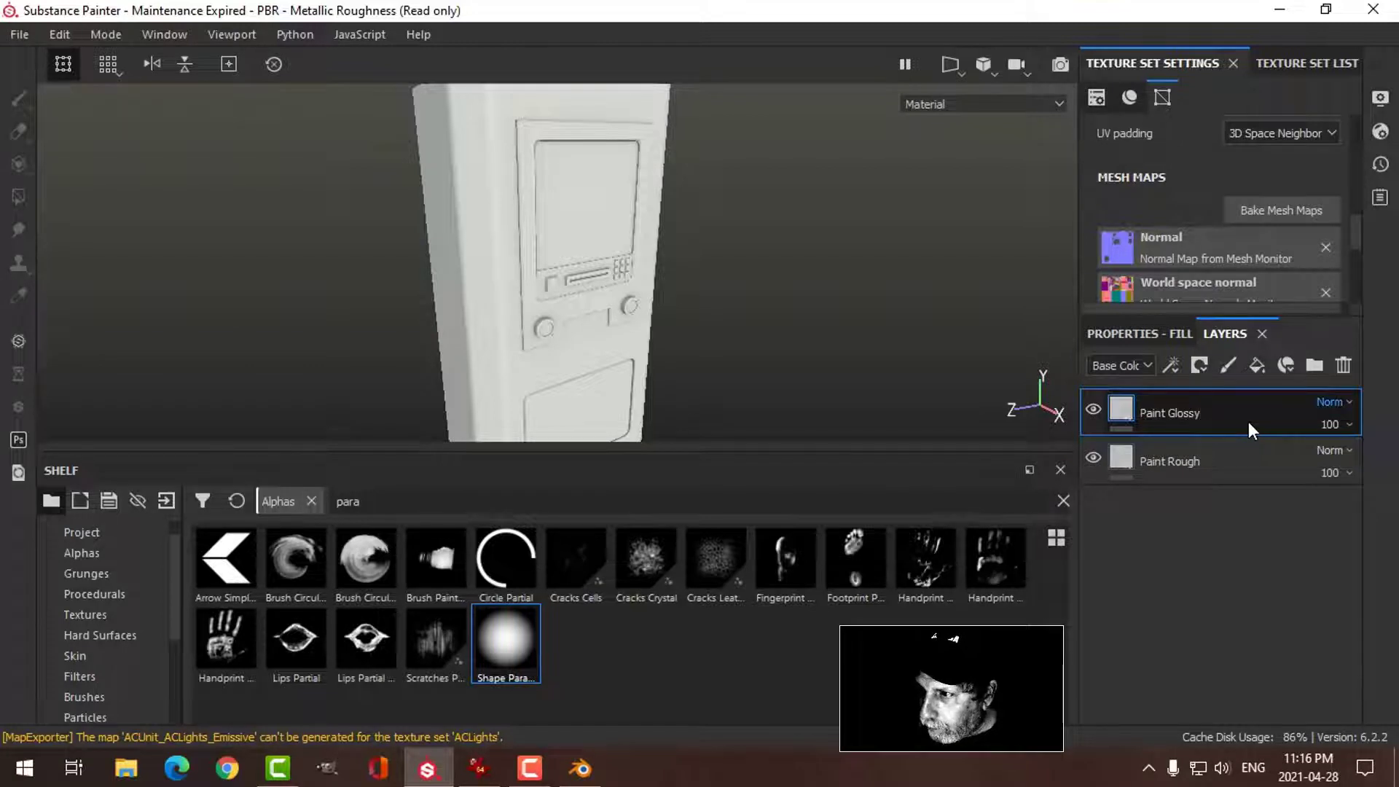
- Lighten Paint Glossy's base colour slightly and lower its roughness to about 0.30
{"action": "left_click", "coordinate": [1150, 336]}
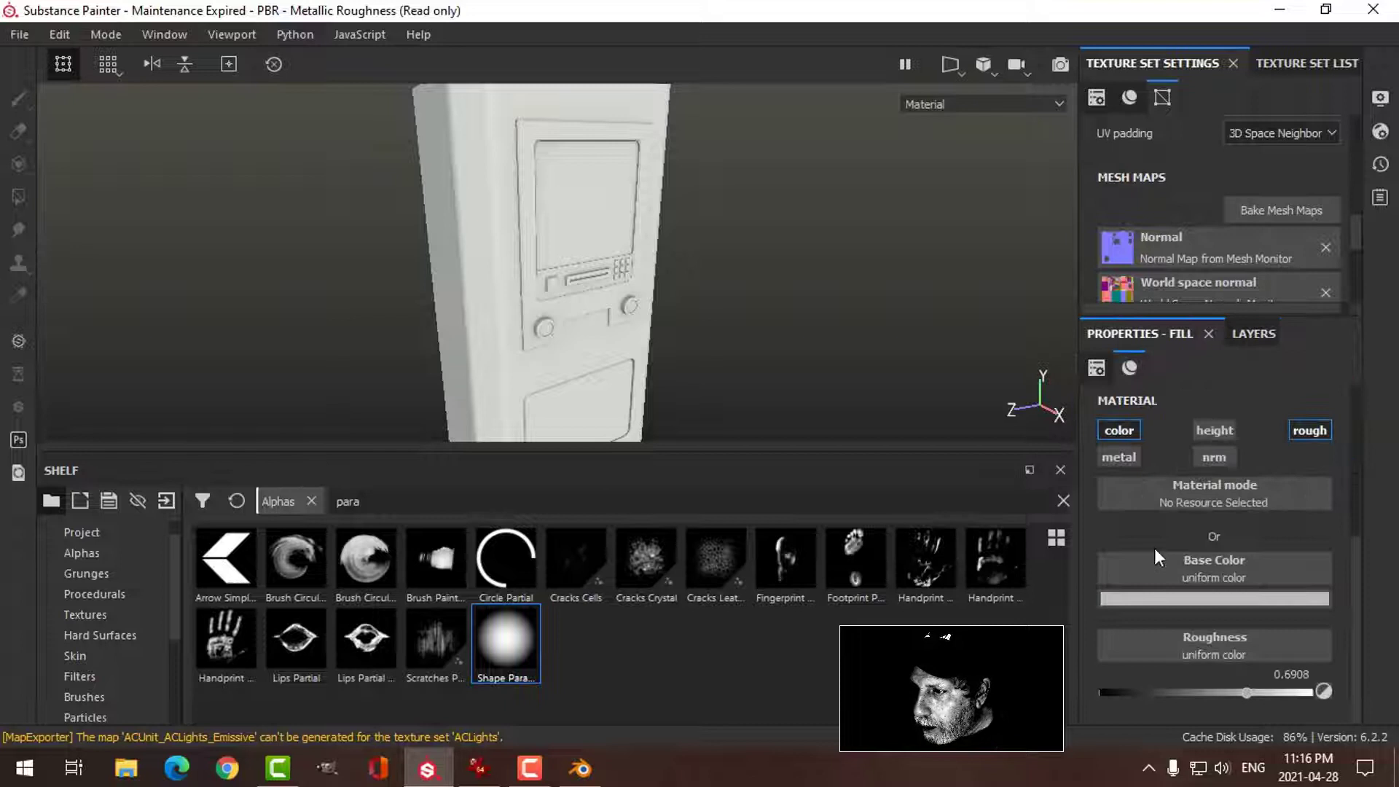
{"action": "left_click", "coordinate": [1172, 599]}
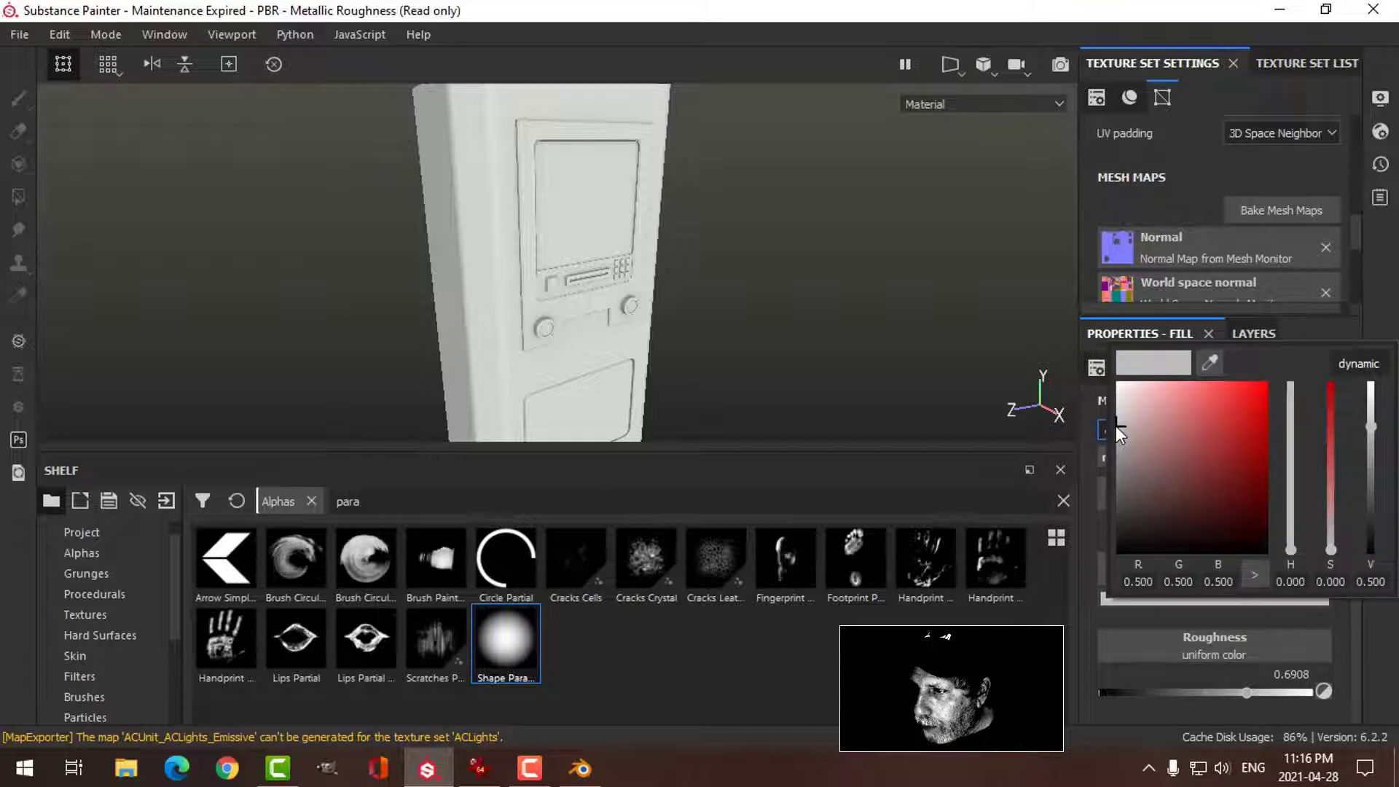
{"action": "left_click_drag", "start_coordinate": [1119, 431], "coordinate": [1120, 426]}
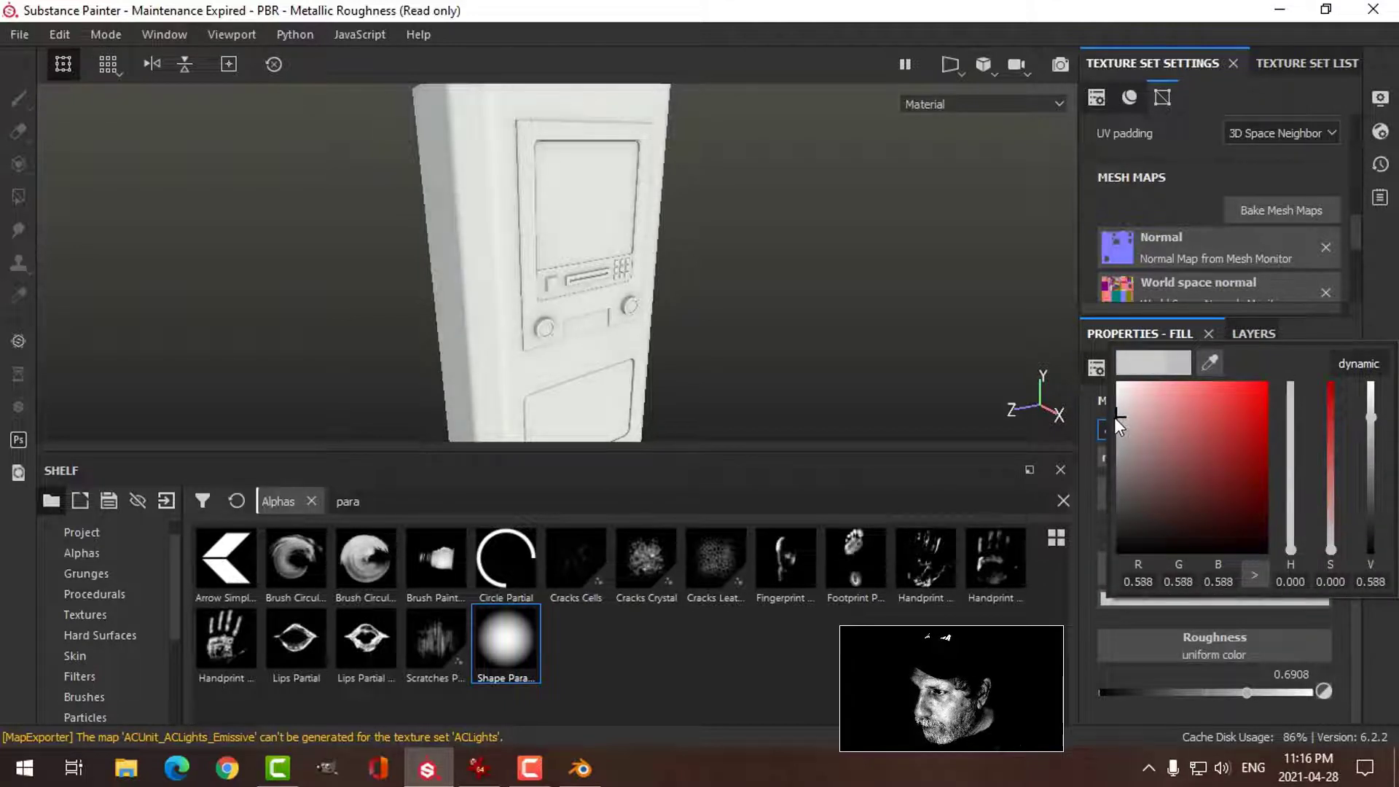
{"action": "left_click", "coordinate": [1233, 335]}
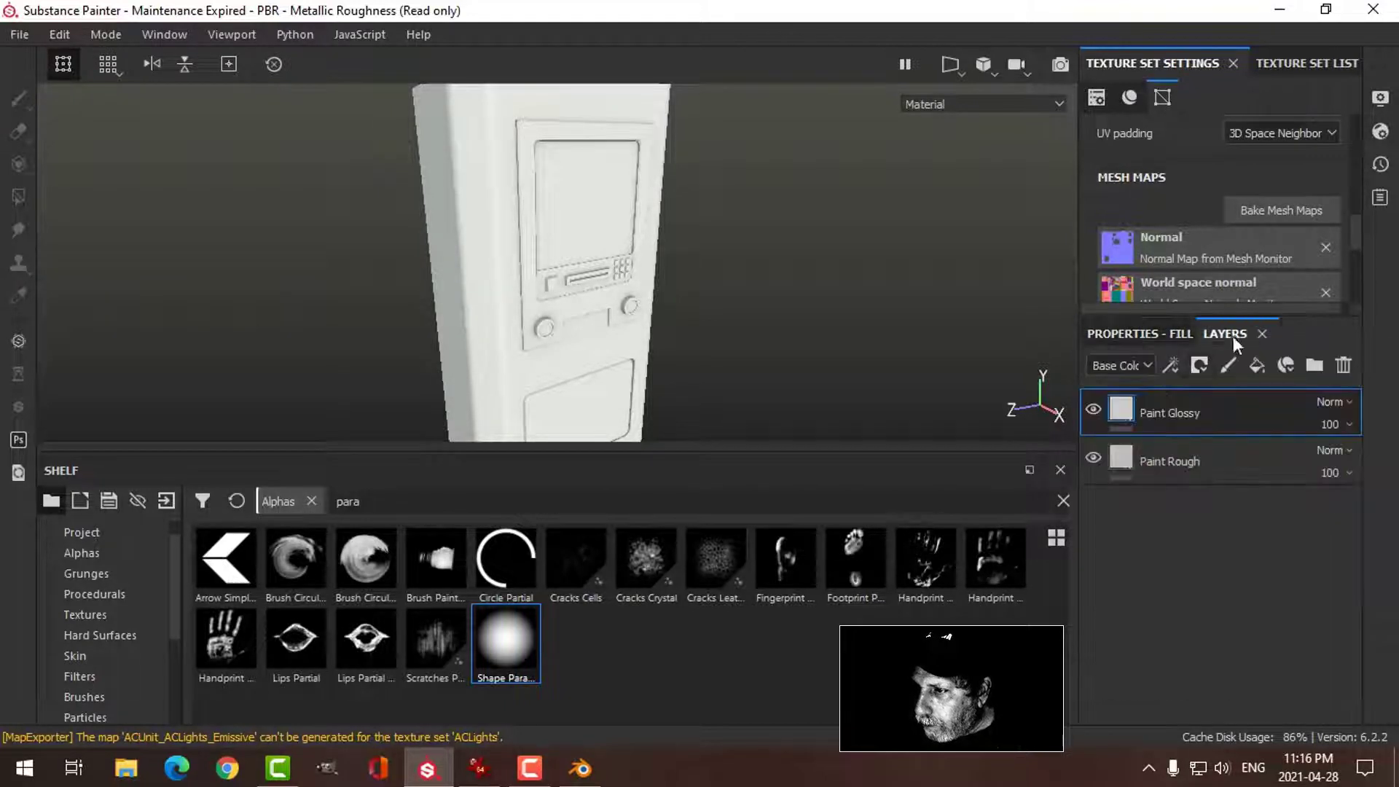
{"action": "left_click", "coordinate": [1094, 411]}
{"action": "left_click", "coordinate": [1095, 406]}
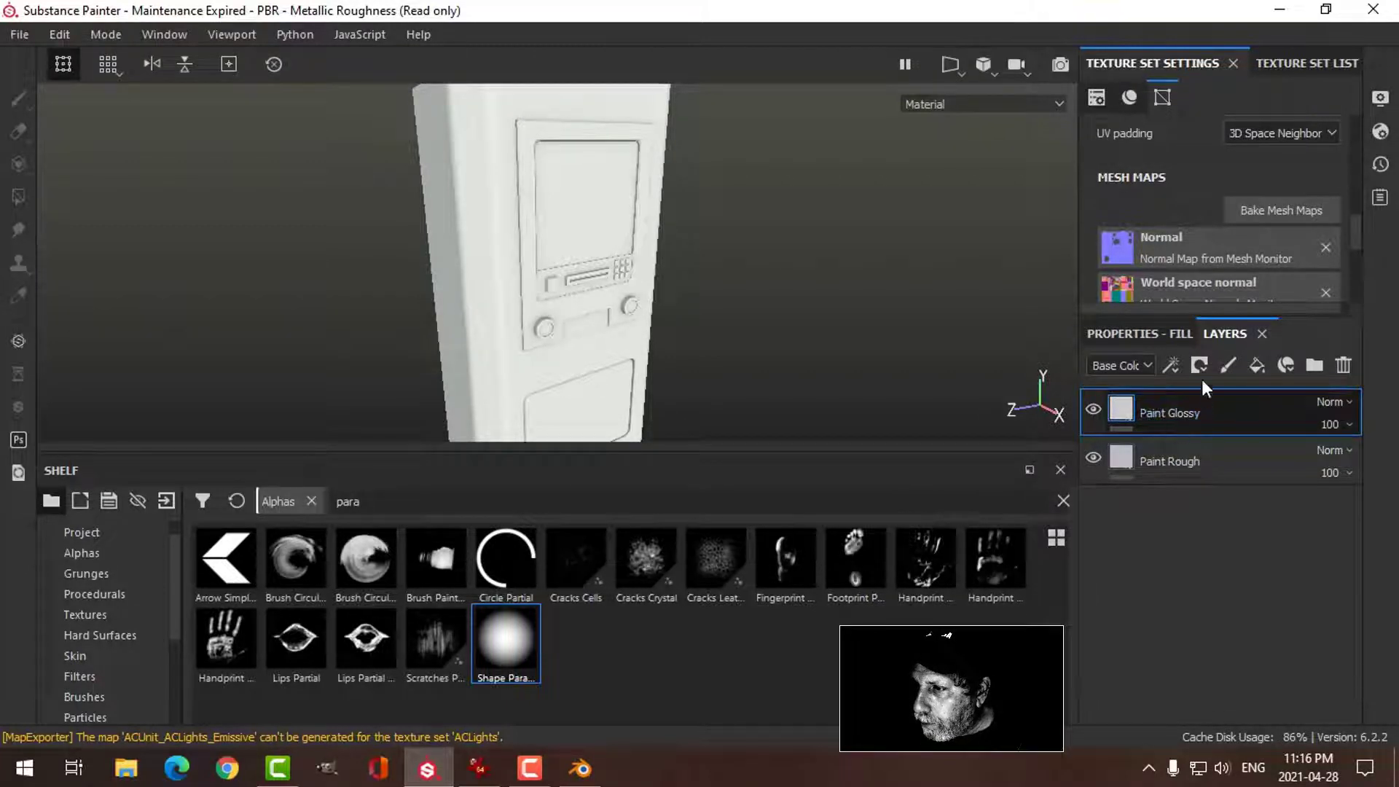
{"action": "left_click", "coordinate": [1159, 334]}
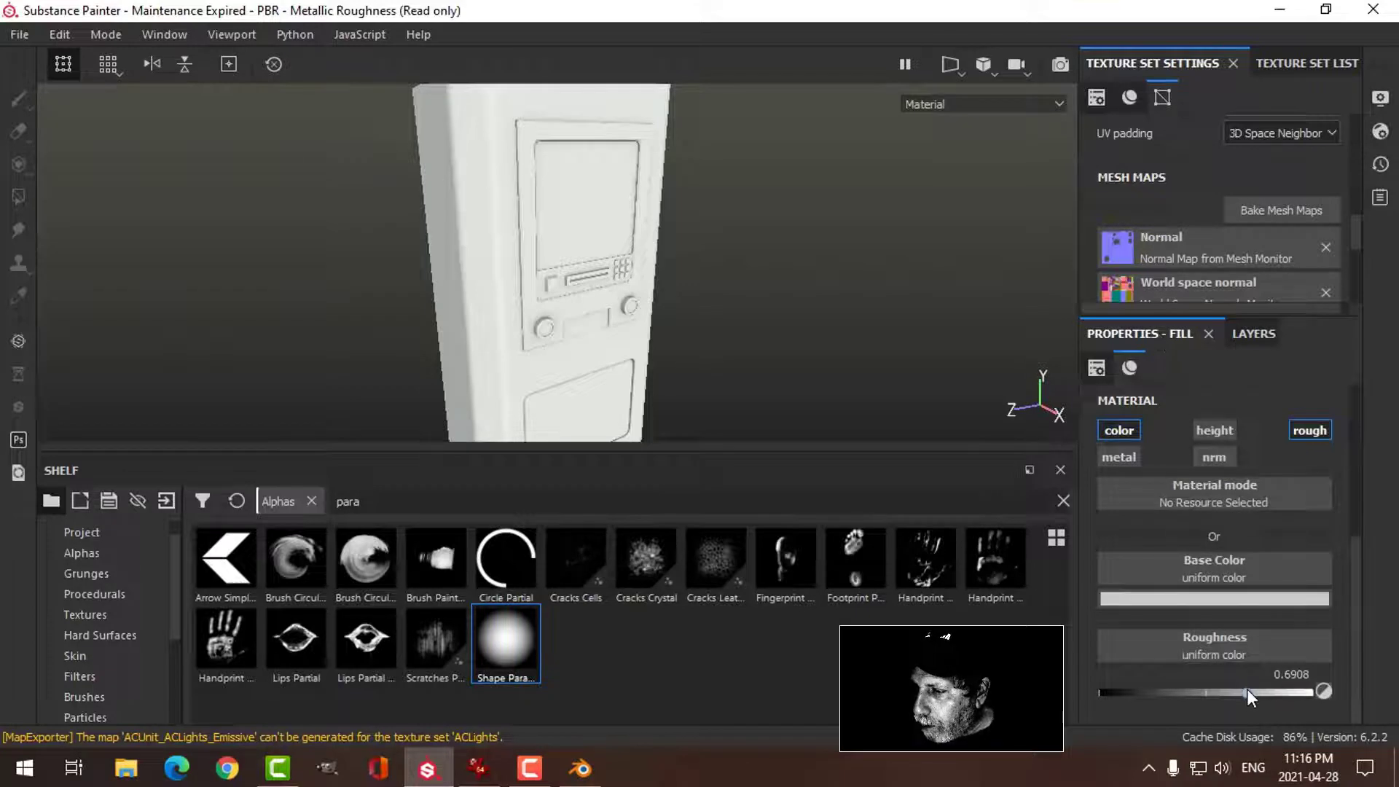
{"action": "left_click_drag", "start_coordinate": [1248, 691], "coordinate": [1163, 690]}
- Add a black mask to Paint Glossy and insert a fill effect into it
{"action": "left_click_drag", "start_coordinate": [692, 313], "coordinate": [846, 306], "text": "alt"}
{"action": "left_click", "coordinate": [1252, 333]}
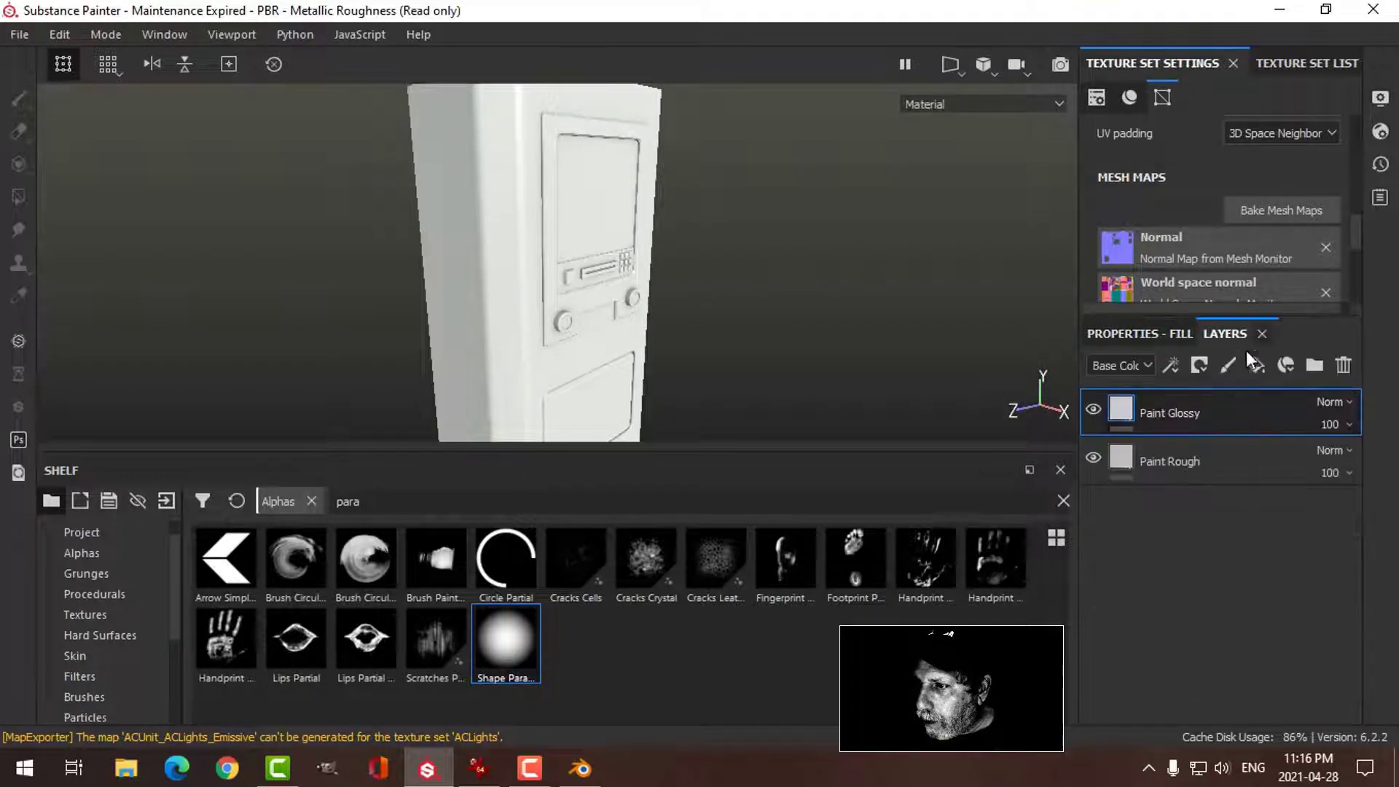
{"action": "left_click", "coordinate": [1198, 366]}
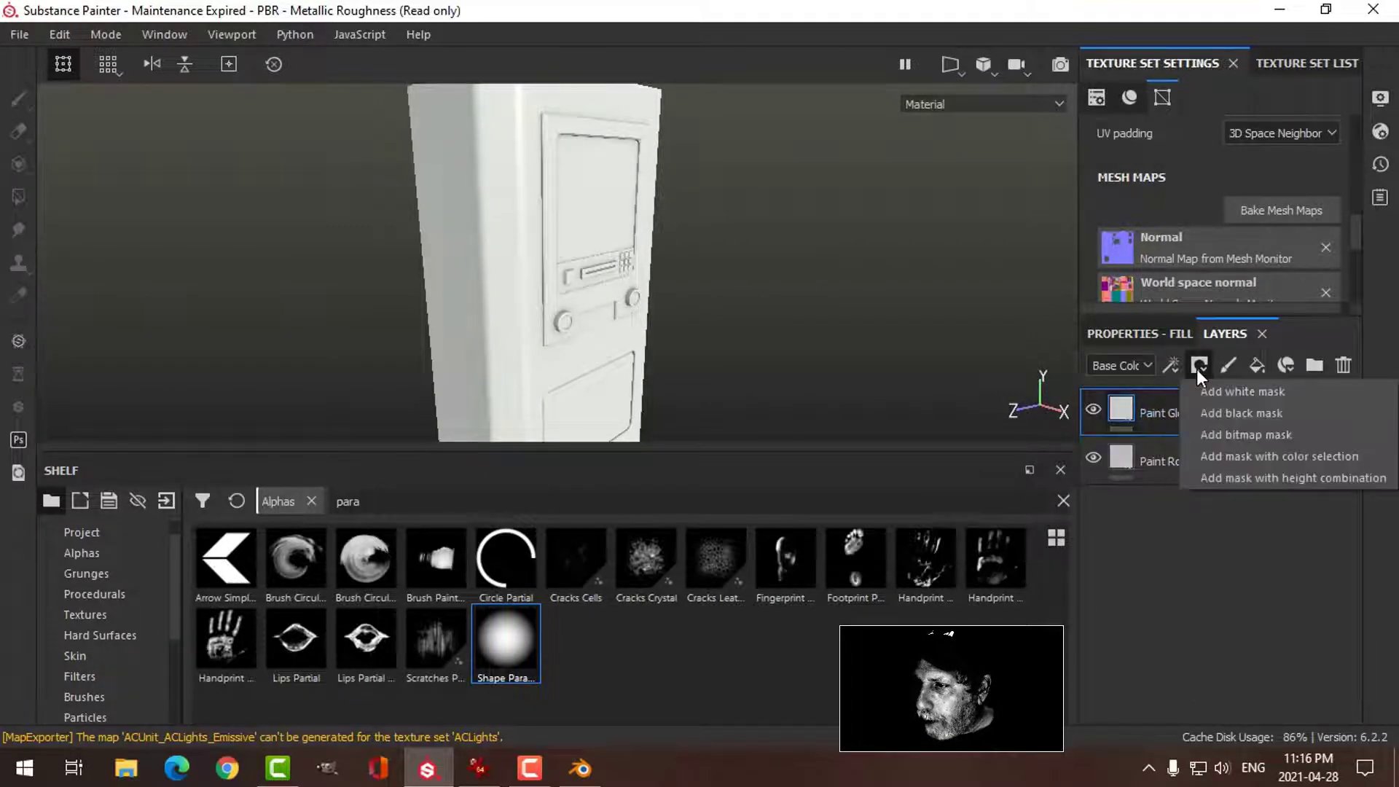
{"action": "left_click", "coordinate": [1232, 412]}
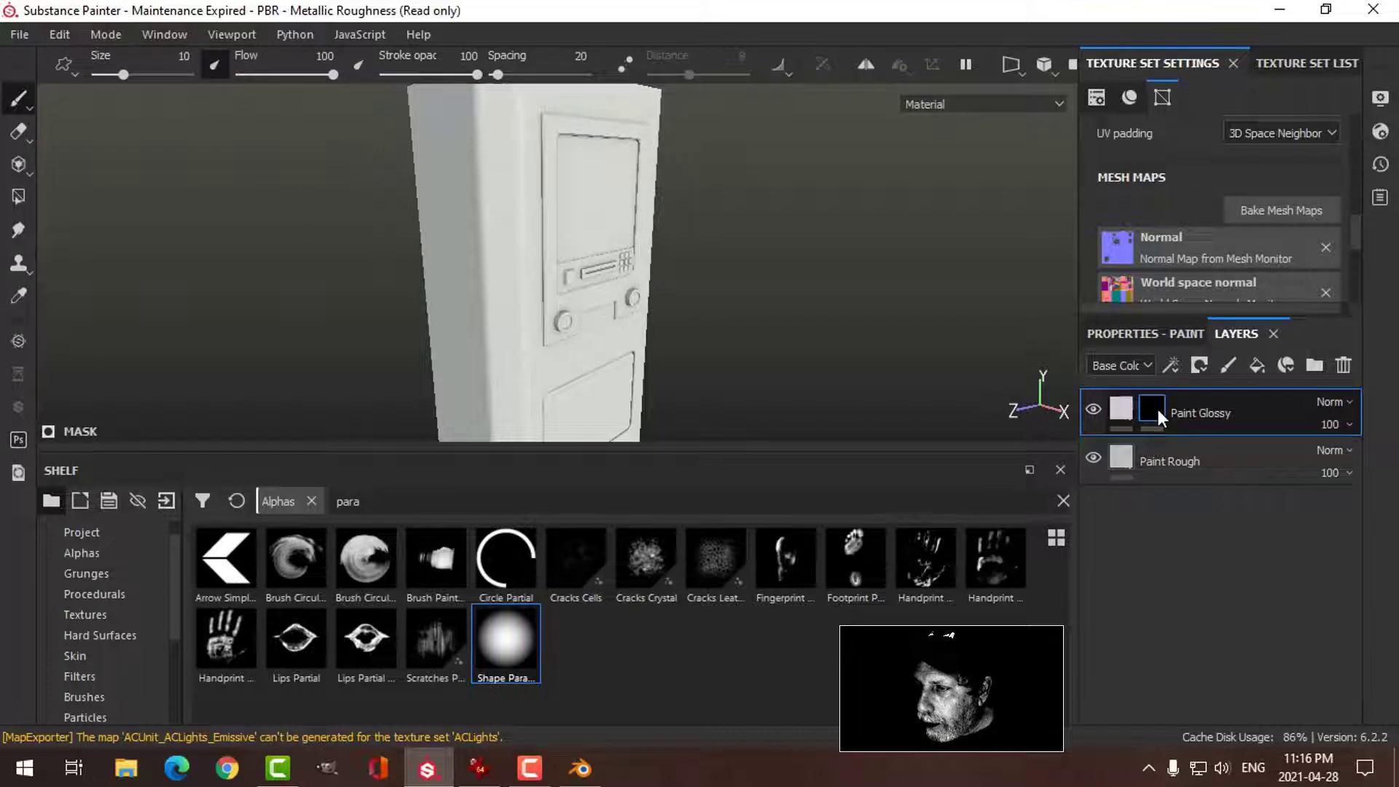
{"action": "right_click", "coordinate": [1156, 405]}
{"action": "left_click", "coordinate": [1182, 456]}
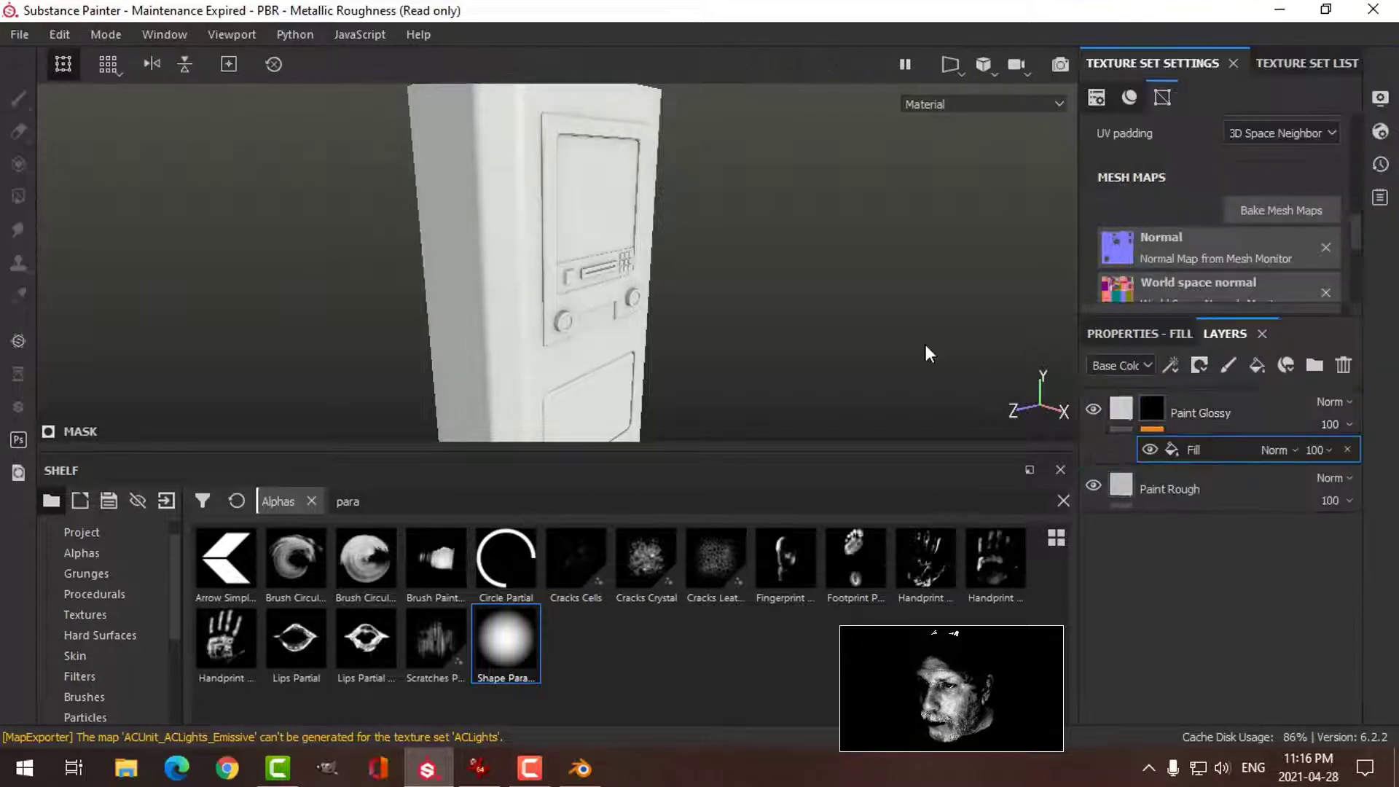
- Set the mask fill's grayscale to the Grunge Rust Fine texture
{"action": "left_click", "coordinate": [1149, 337]}
{"action": "left_click", "coordinate": [1207, 471]}
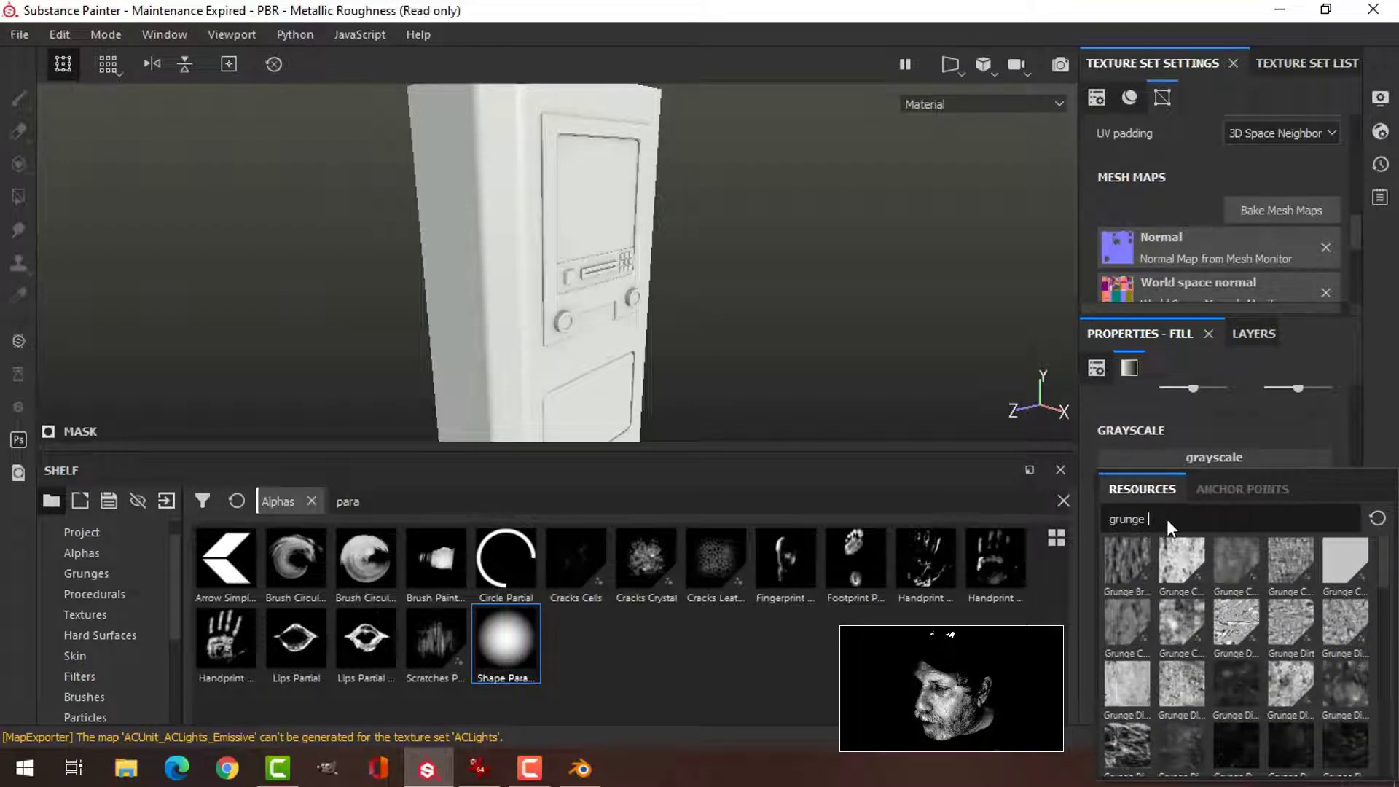
{"action": "left_click_drag", "start_coordinate": [1388, 576], "coordinate": [1392, 664]}
{"action": "scroll", "coordinate": [1391, 665], "scroll_direction": "down", "scroll_amount": 2}
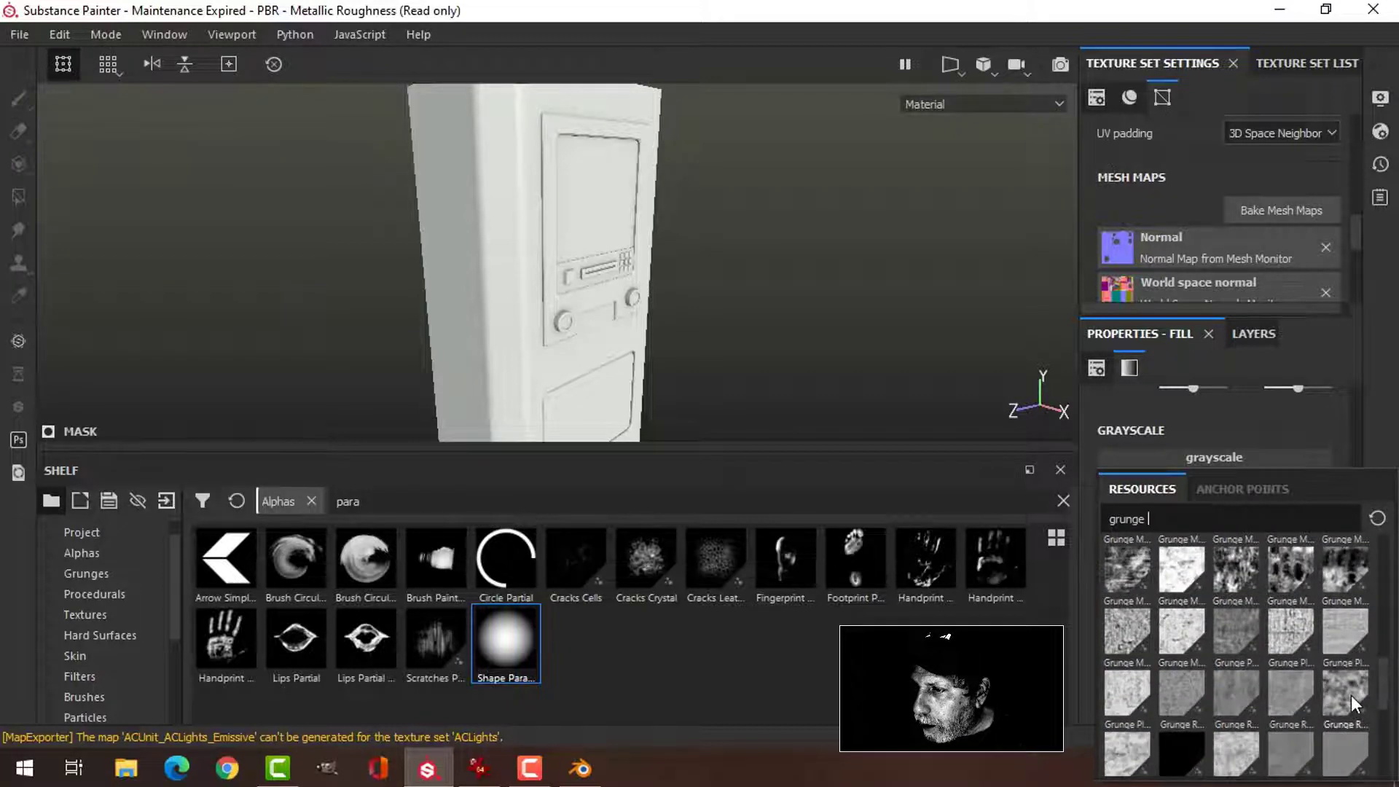
{"action": "mouse_move", "coordinate": [1352, 695]}
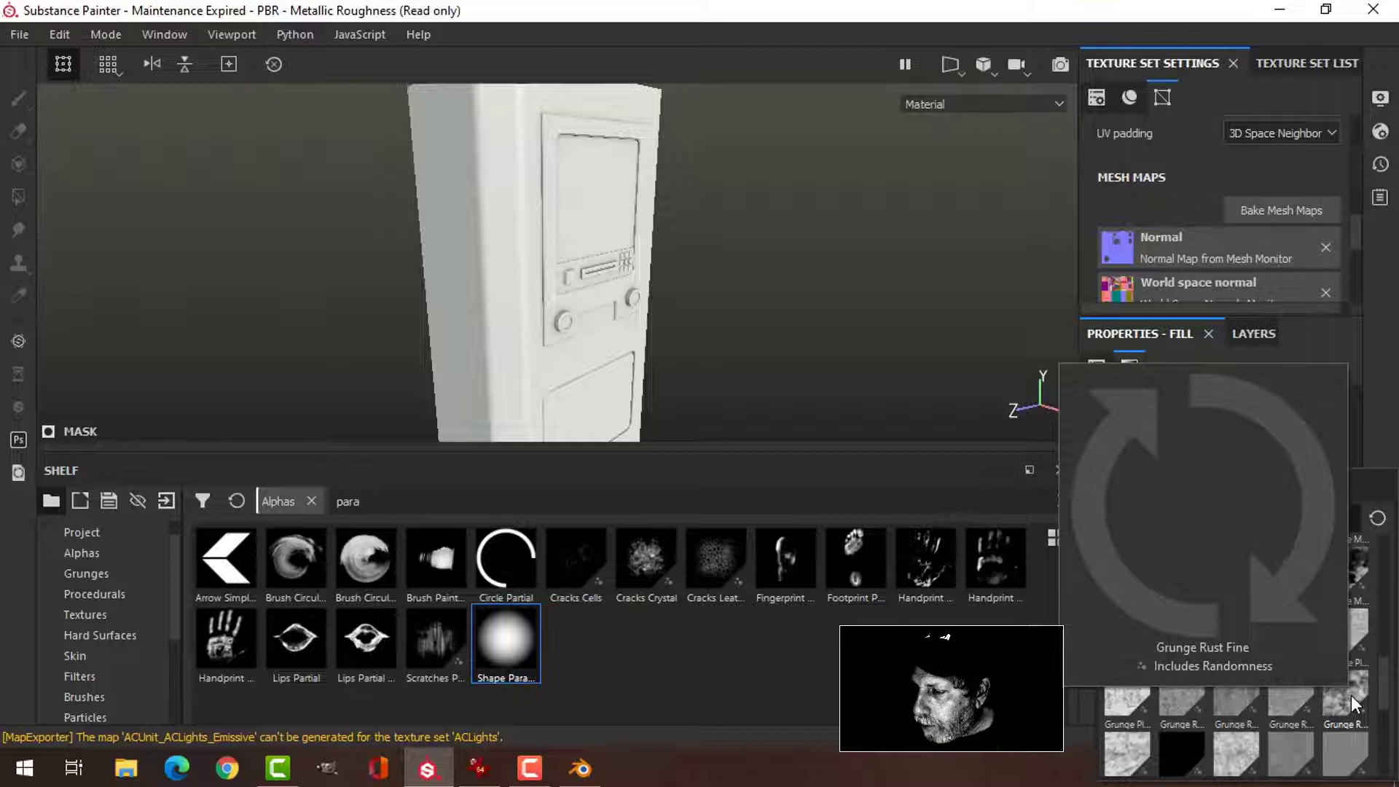
{"action": "left_click", "coordinate": [1351, 695]}
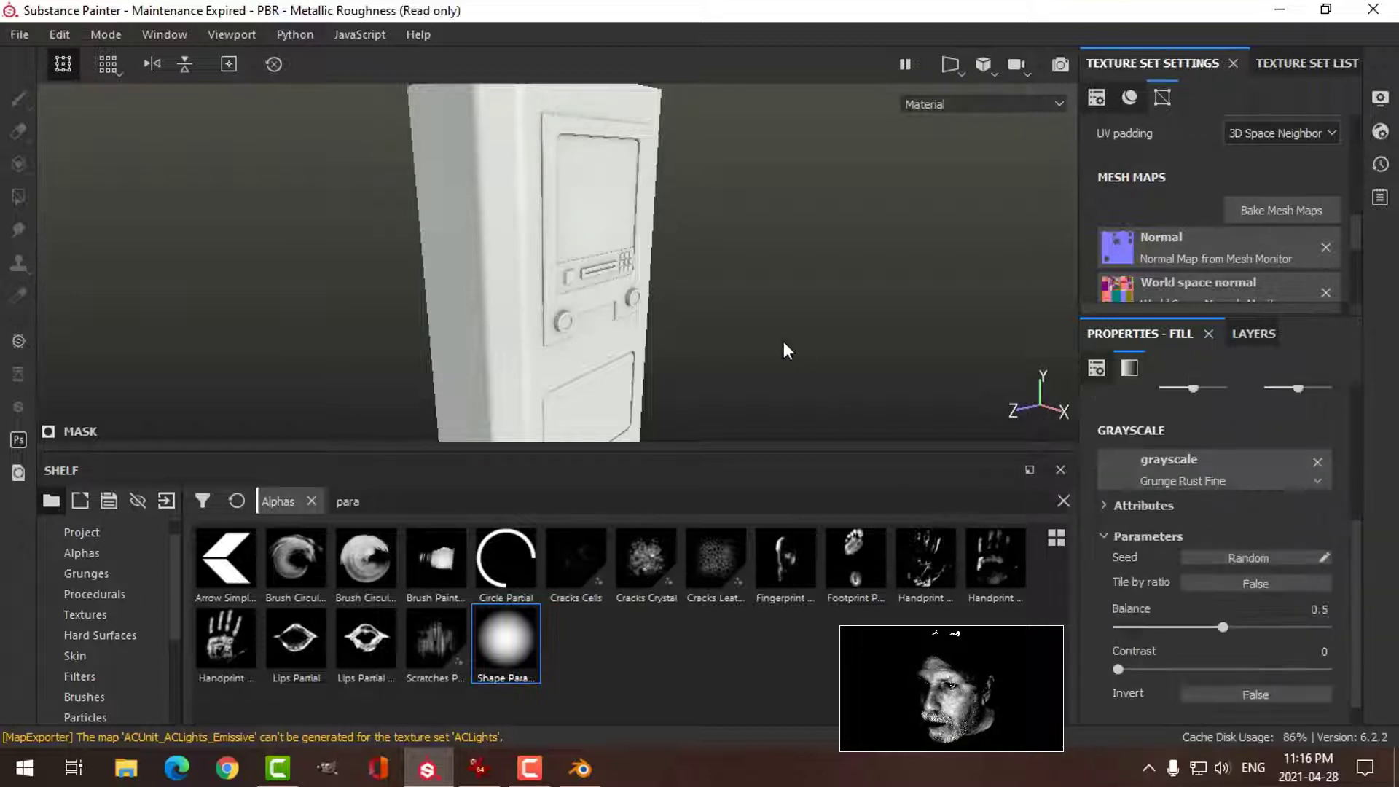
- Compare the front panel with Paint Glossy hidden and shown to check the grunge patches
{"action": "left_click_drag", "start_coordinate": [740, 297], "coordinate": [625, 291], "text": "alt"}
{"action": "scroll", "coordinate": [681, 265], "scroll_direction": "up", "scroll_amount": 5}
{"action": "middle_click_drag", "start_coordinate": [625, 291], "coordinate": [669, 242], "text": "alt"}
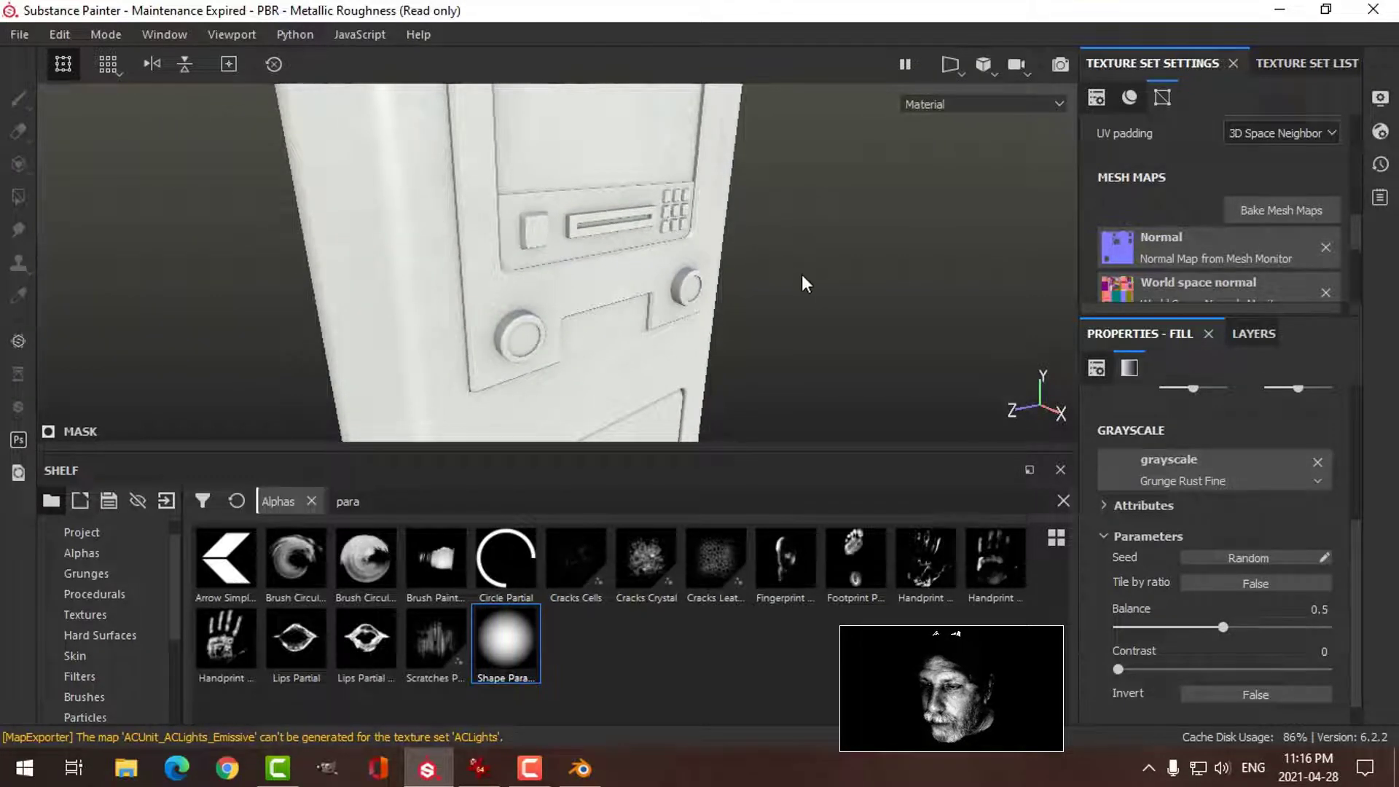
{"action": "middle_click_drag", "start_coordinate": [804, 283], "coordinate": [836, 283], "text": "alt"}
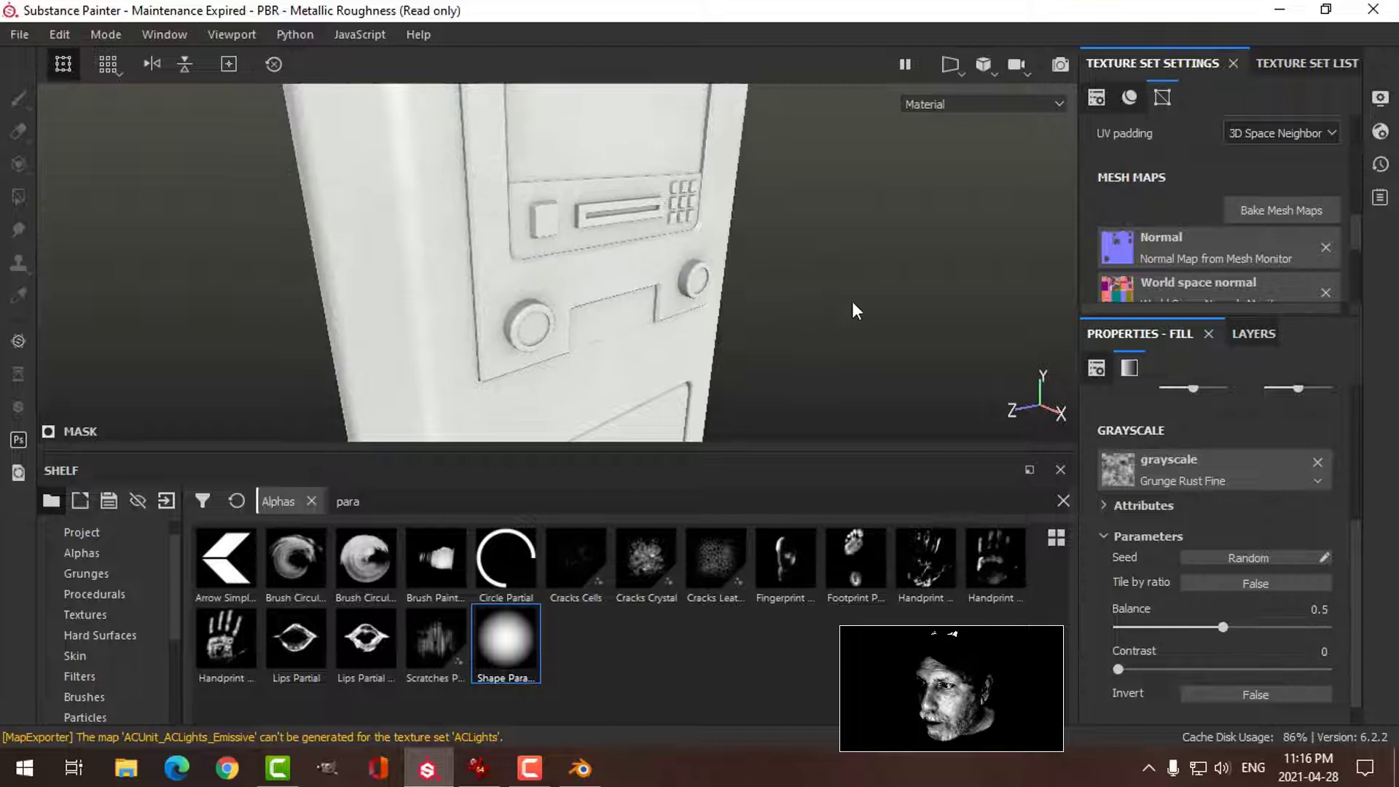
{"action": "left_click", "coordinate": [1258, 345]}
{"action": "left_click", "coordinate": [1094, 409]}
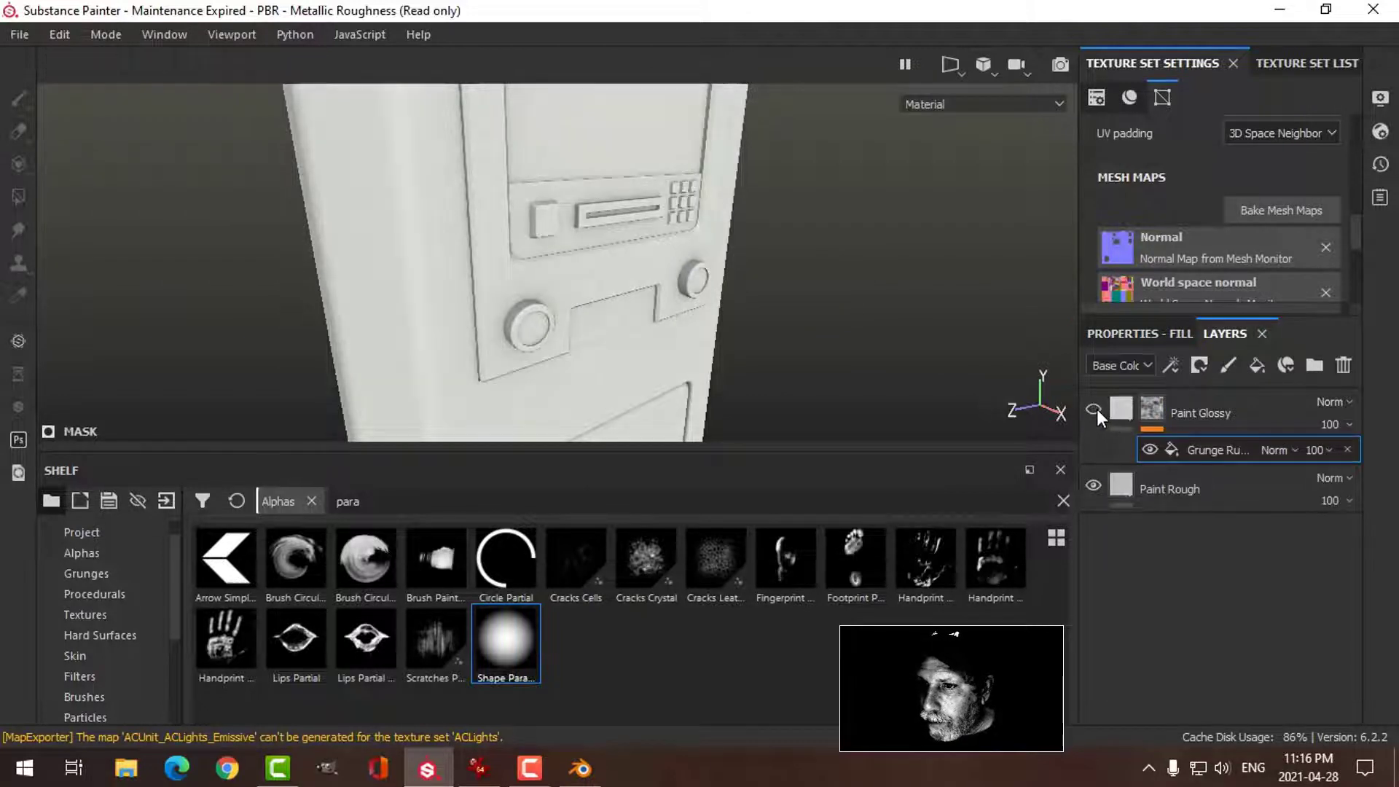
{"action": "left_click", "coordinate": [1096, 409]}
{"action": "mouse_move", "coordinate": [845, 372]}
{"action": "left_mouse_down", "text": "alt"}
{"action": "mouse_move", "coordinate": [759, 321]}
{"action": "mouse_move", "coordinate": [774, 263]}
{"action": "mouse_move", "coordinate": [806, 279]}
{"action": "mouse_move", "coordinate": [806, 343]}
{"action": "mouse_move", "coordinate": [724, 365]}
{"action": "left_mouse_up", "text": "alt"}
{"action": "scroll", "coordinate": [800, 348], "scroll_direction": "down", "scroll_amount": 2}
{"action": "mouse_move", "coordinate": [724, 365]}
{"action": "middle_mouse_down", "text": "alt"}
{"action": "mouse_move", "coordinate": [712, 265]}
{"action": "mouse_move", "coordinate": [762, 304]}
{"action": "middle_mouse_up", "text": "alt"}
{"action": "left_click", "coordinate": [1199, 414]}
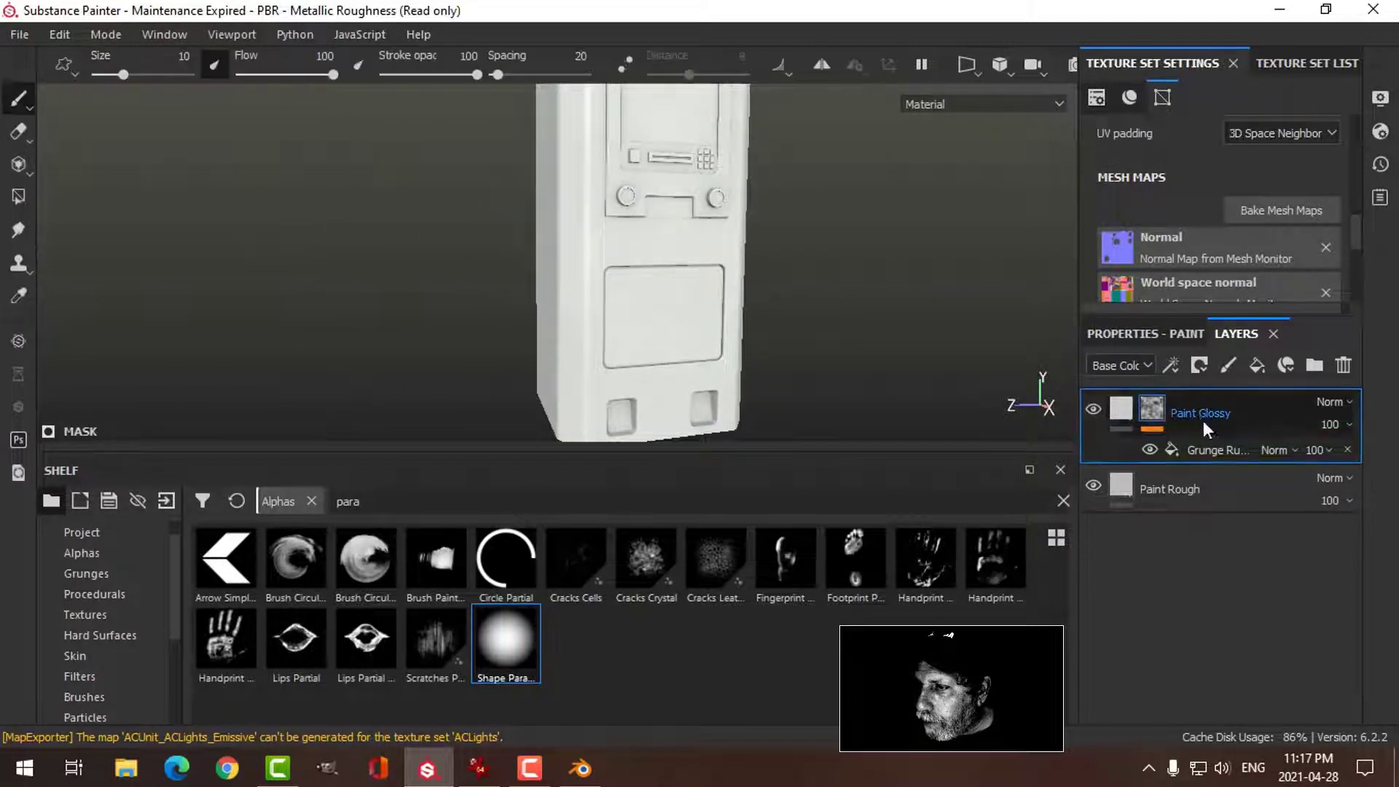
- Group Paint Glossy and Paint Rough with Ctrl+G, collapse the folder, and name it Main Paint
{"action": "left_click", "coordinate": [1227, 487]}
{"action": "key", "text": "ctrl+g"}
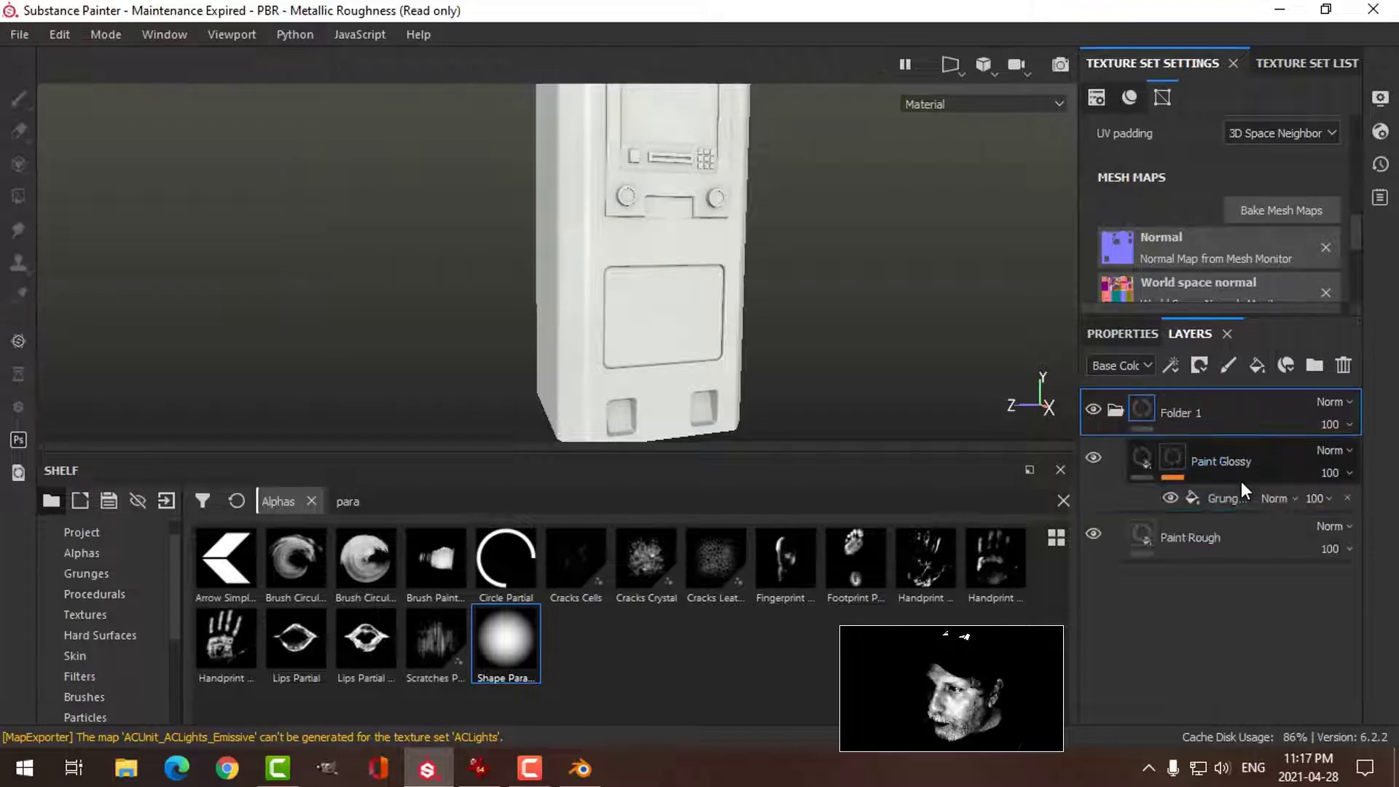
{"action": "left_click", "coordinate": [1116, 410]}
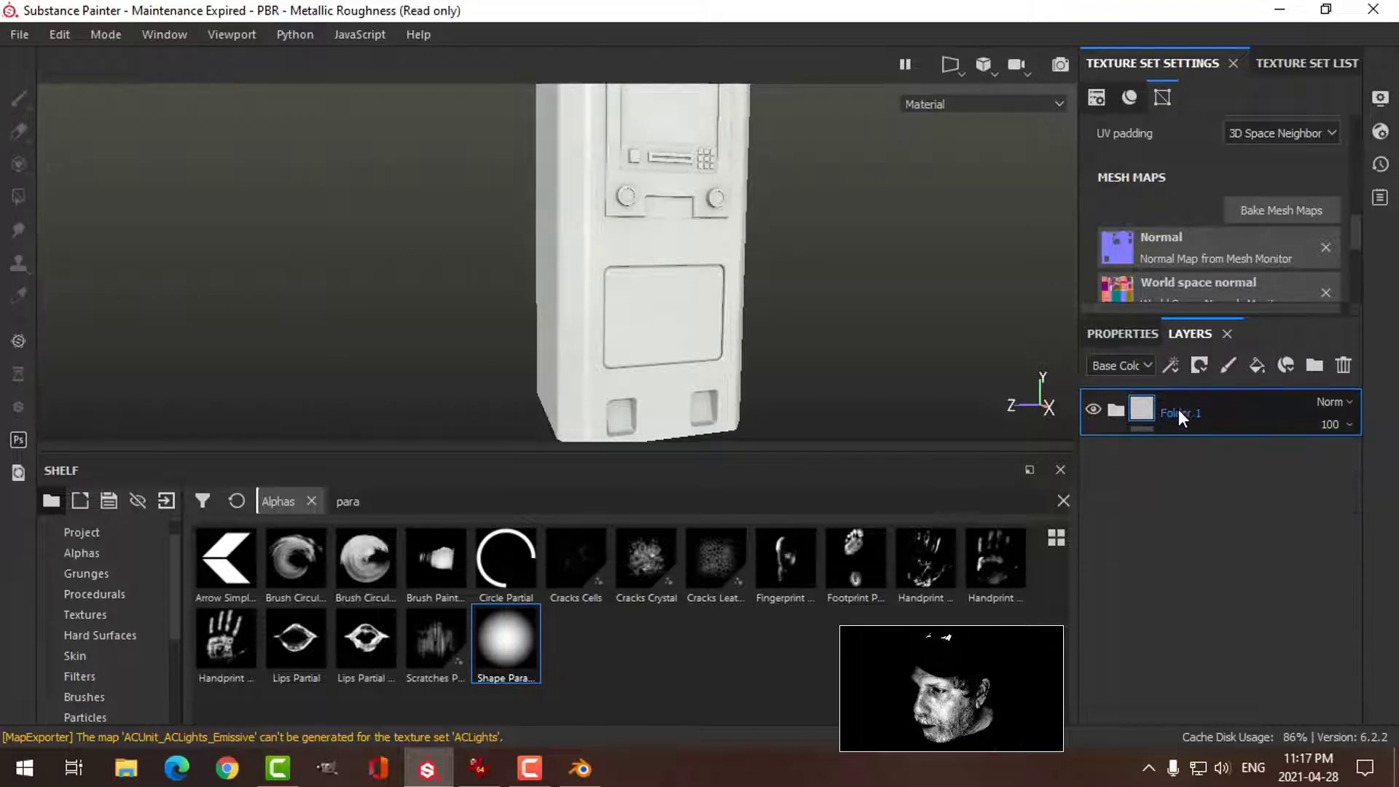
{"action": "type", "text": "Main Paint"}
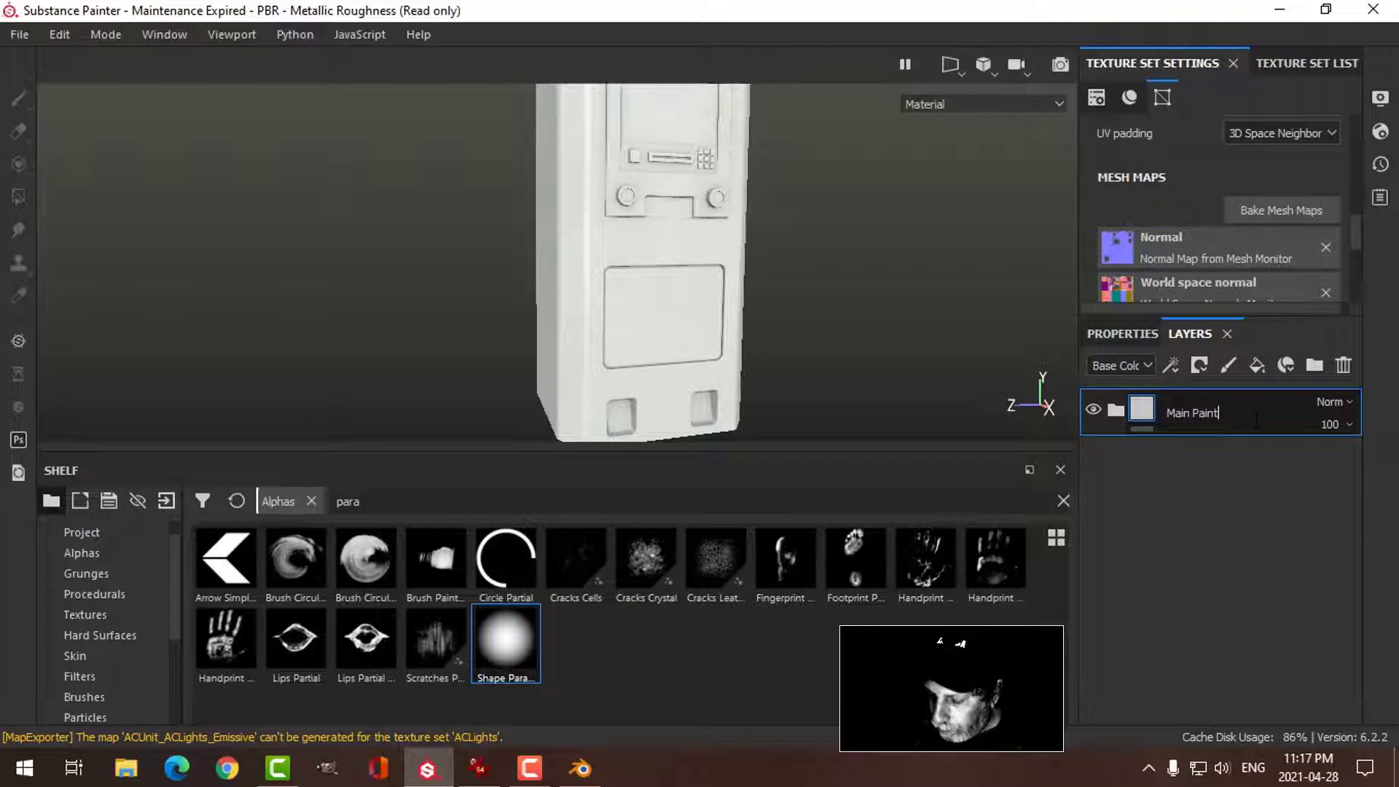
{"action": "key", "text": "Return"}
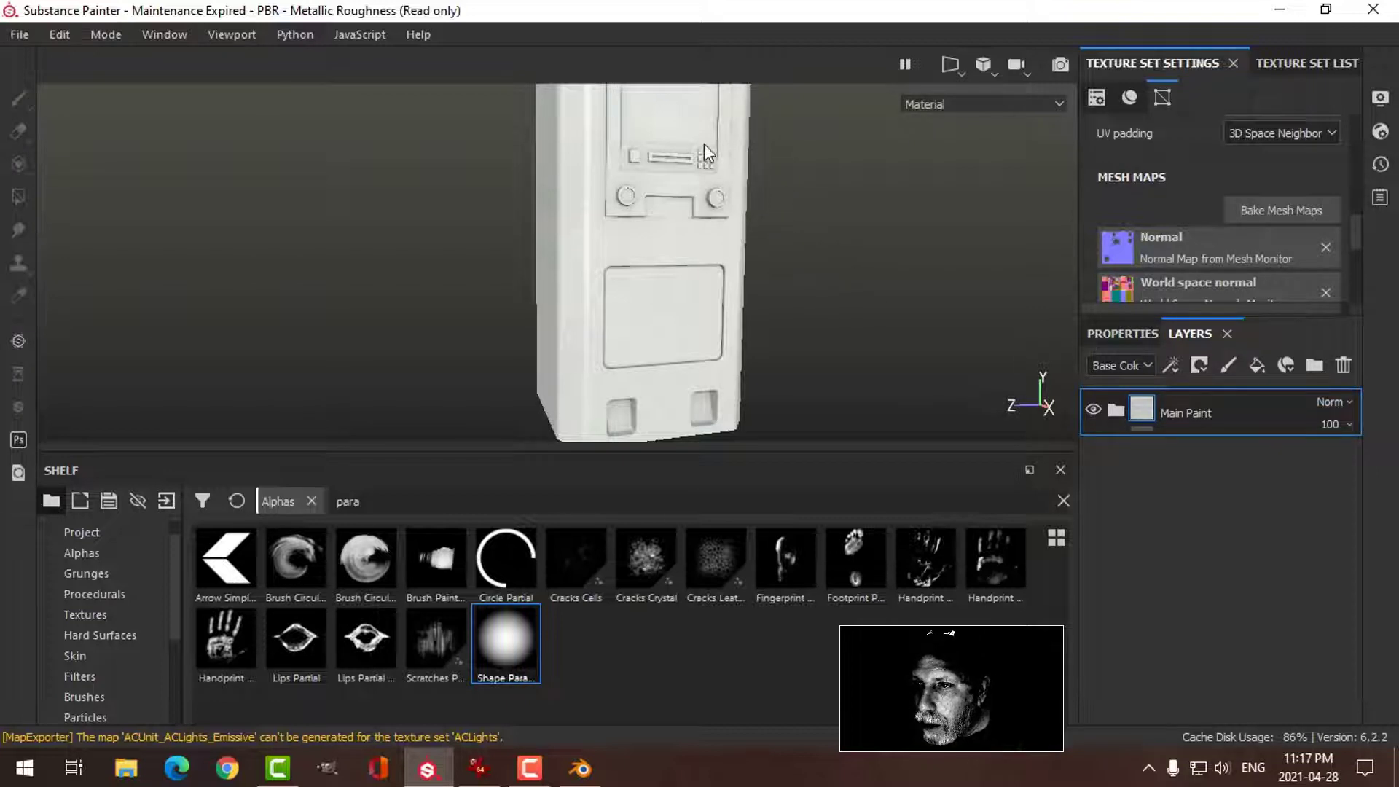
{"action": "middle_click_drag", "start_coordinate": [780, 196], "coordinate": [773, 260], "text": "alt"}
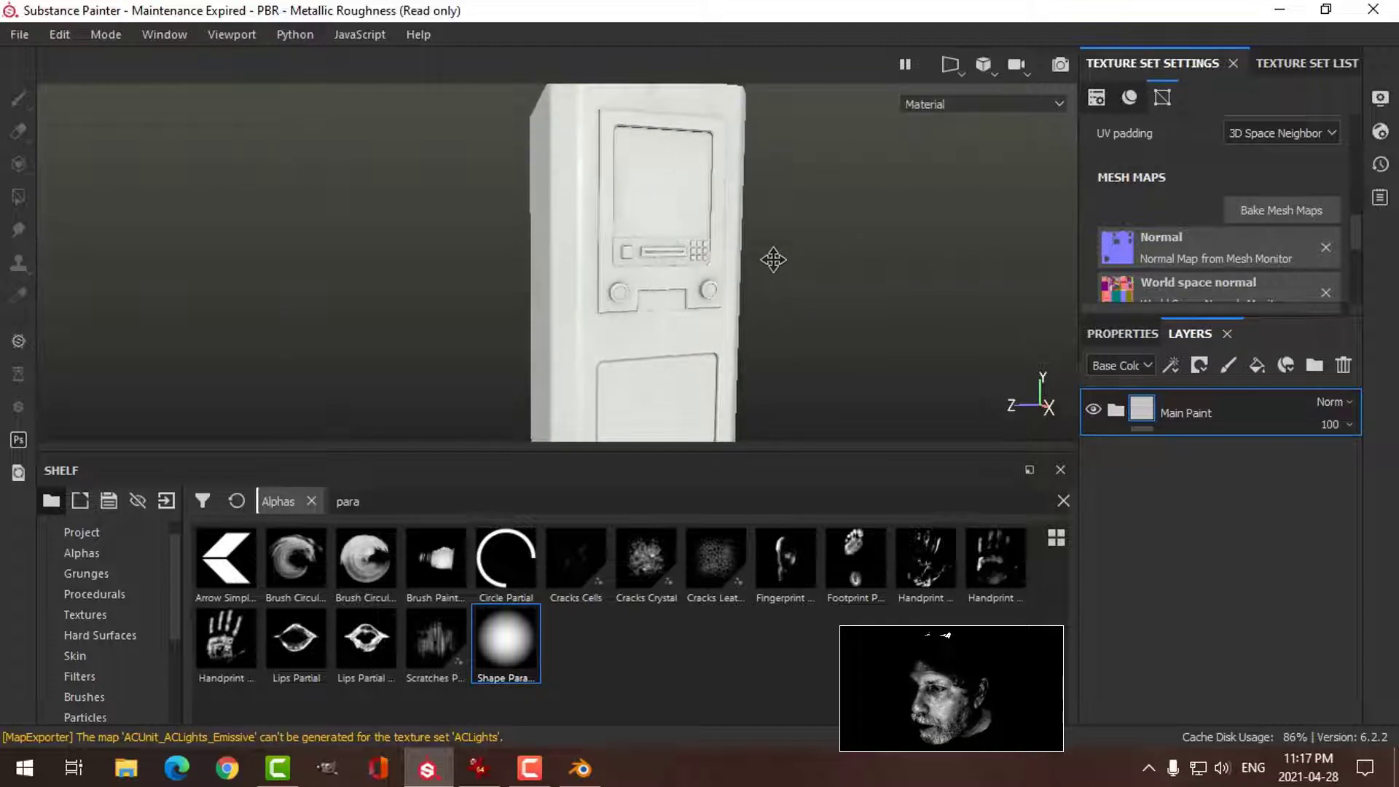
- Add a fill layer above Main Paint, then drop the Plastic PVC material from the Shelf into the stack
{"action": "left_click", "coordinate": [1258, 367]}
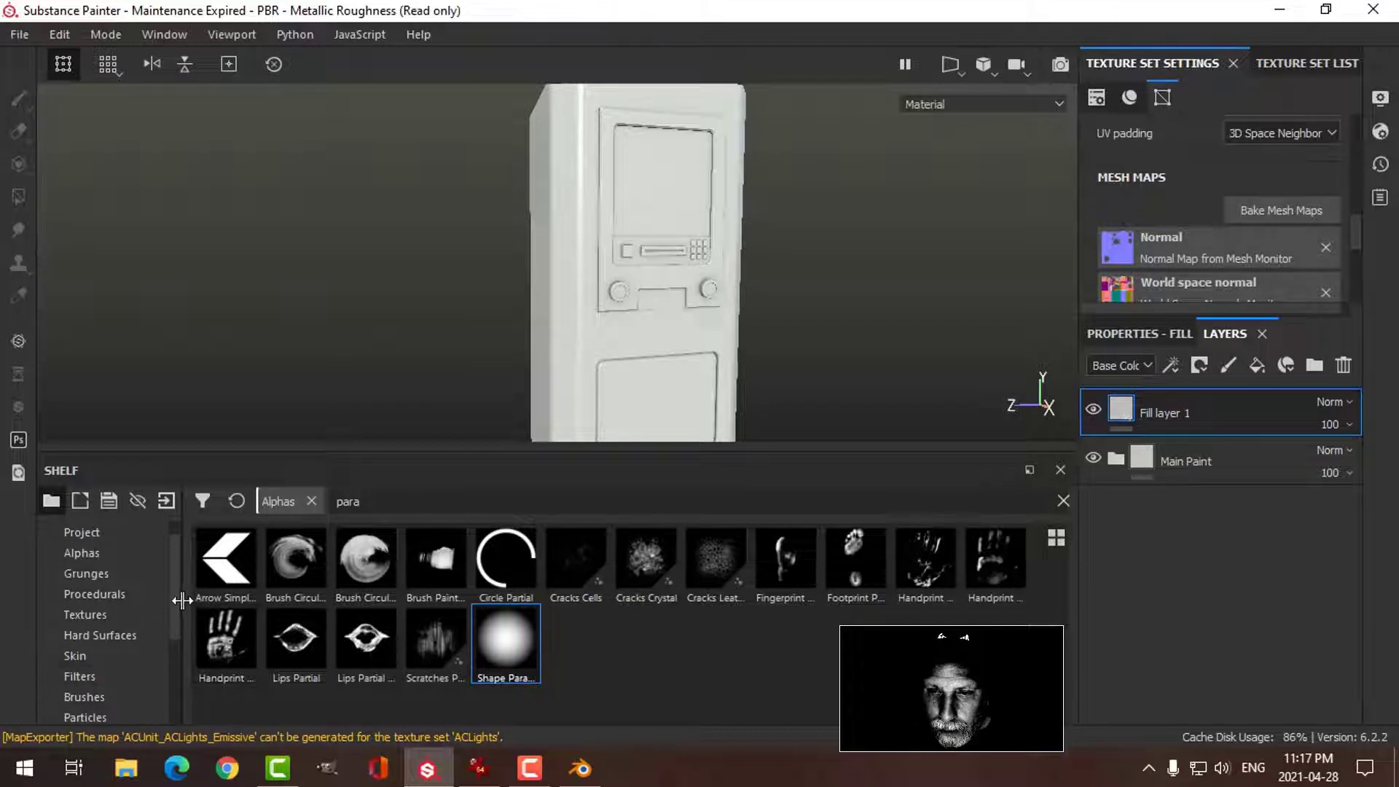
{"action": "left_click_drag", "start_coordinate": [177, 600], "coordinate": [177, 654]}
{"action": "left_click", "coordinate": [137, 675]}
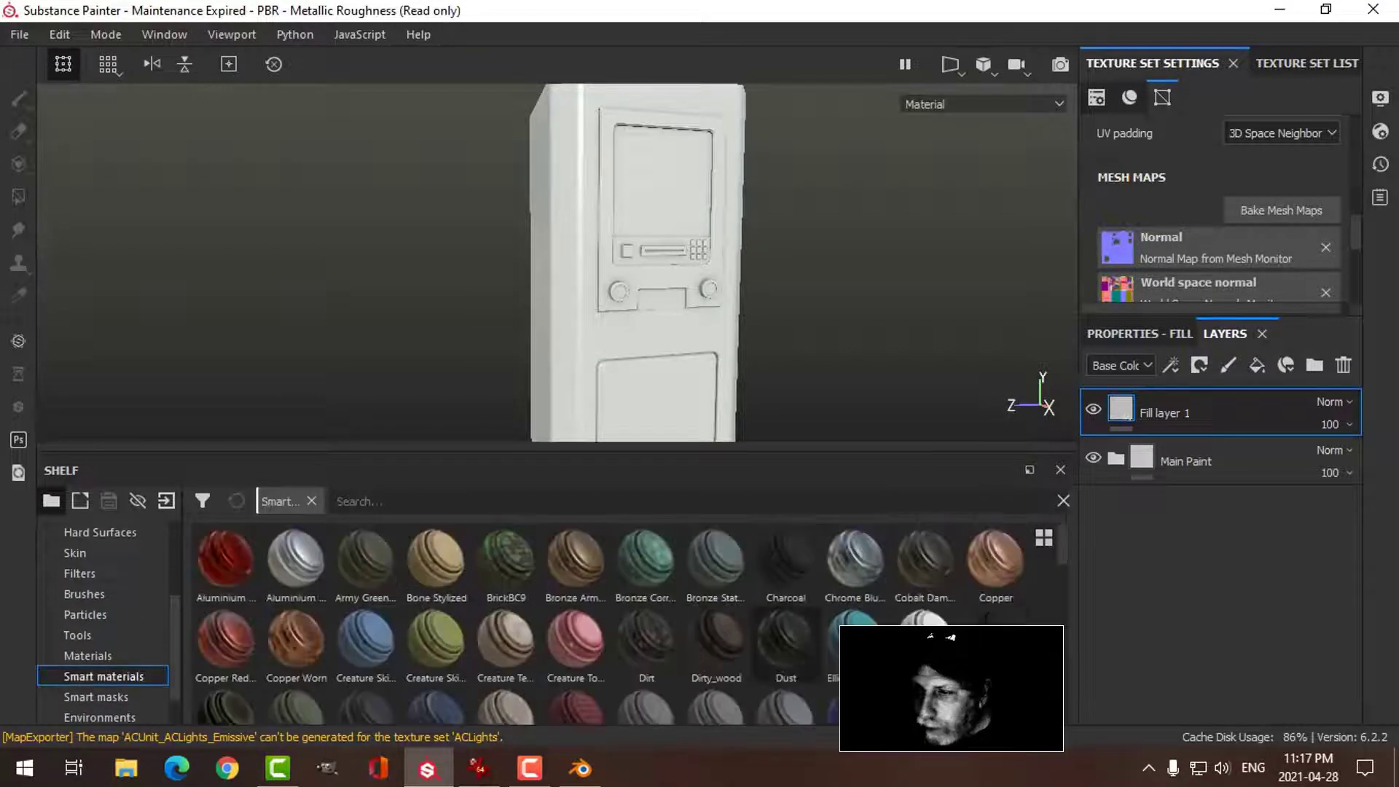
{"action": "left_click_drag", "start_coordinate": [1062, 543], "coordinate": [1064, 699]}
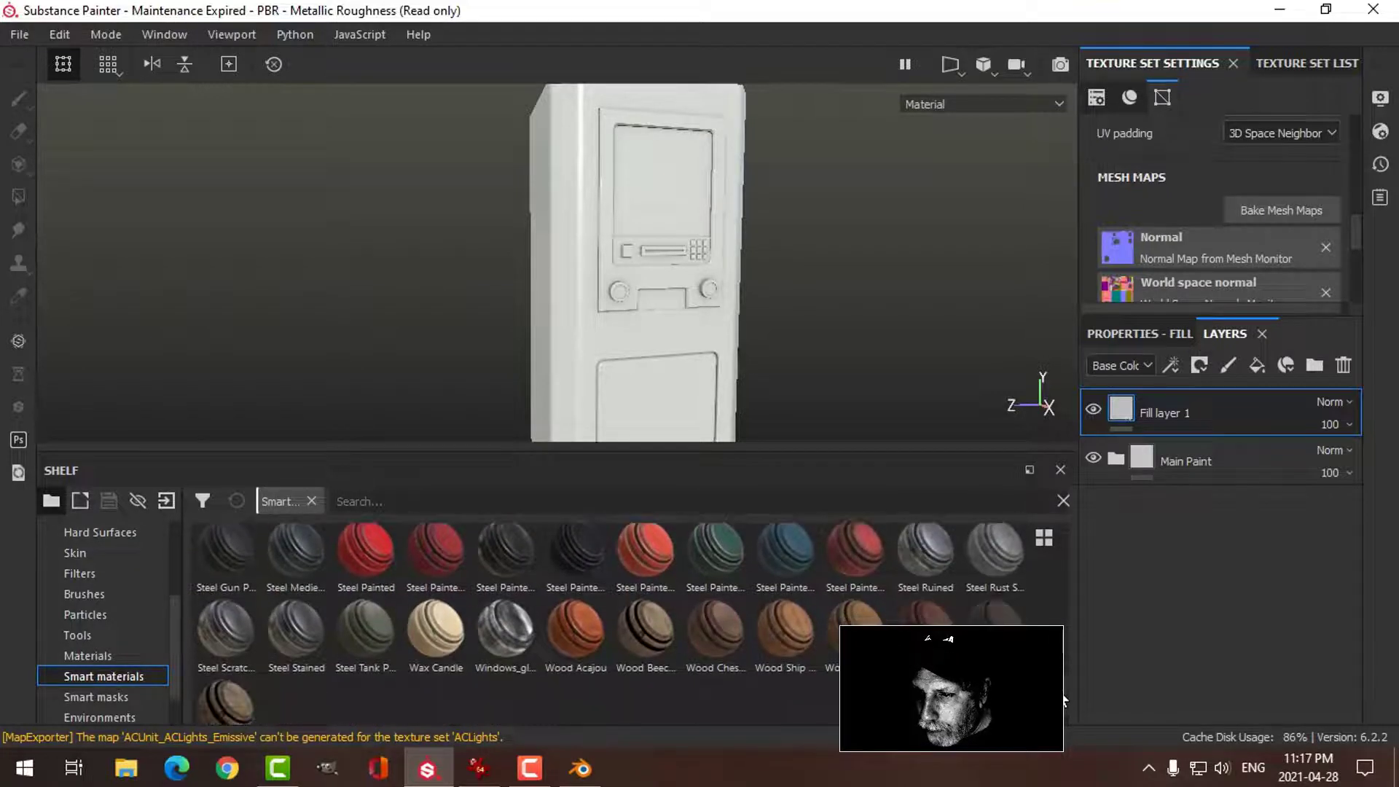
{"action": "left_click", "coordinate": [81, 657]}
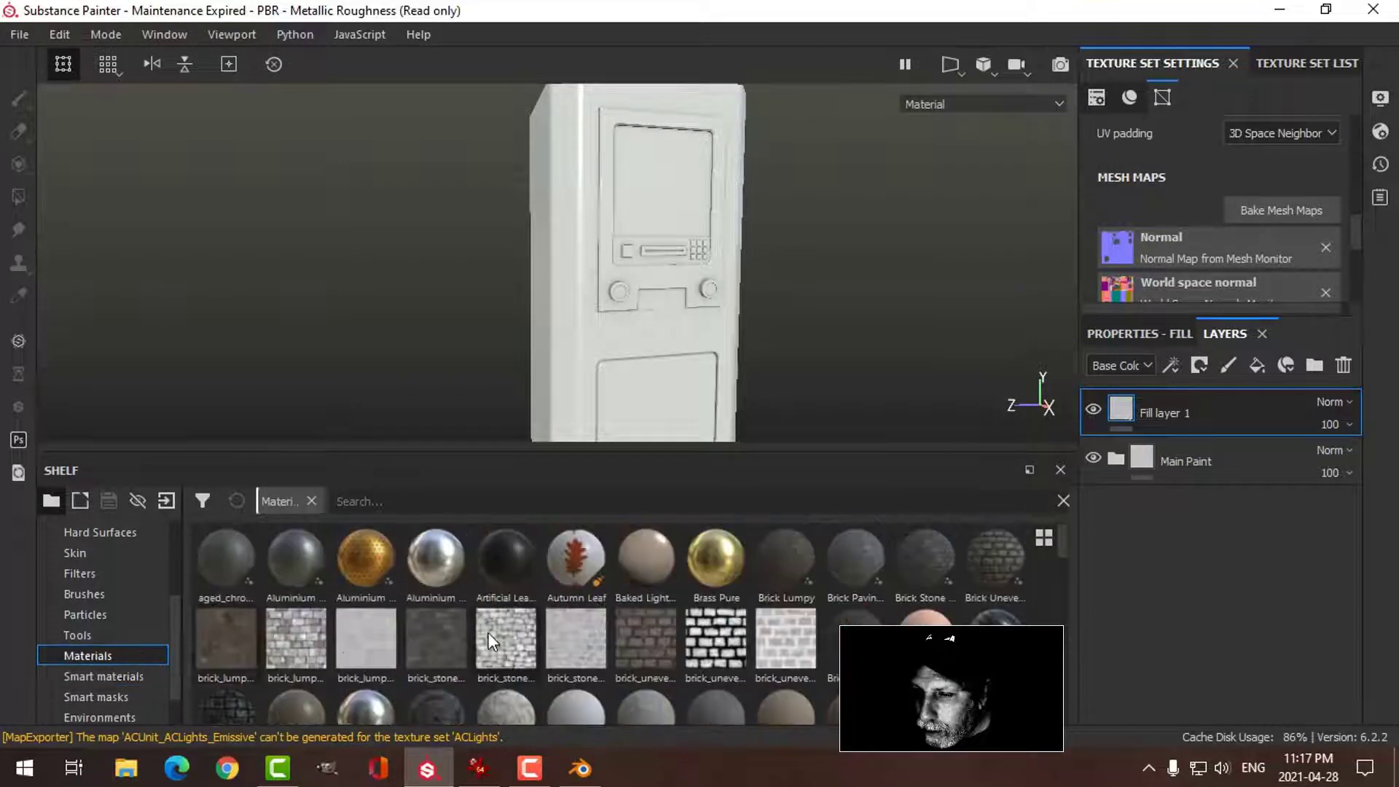
{"action": "left_click_drag", "start_coordinate": [1062, 543], "coordinate": [1068, 664]}
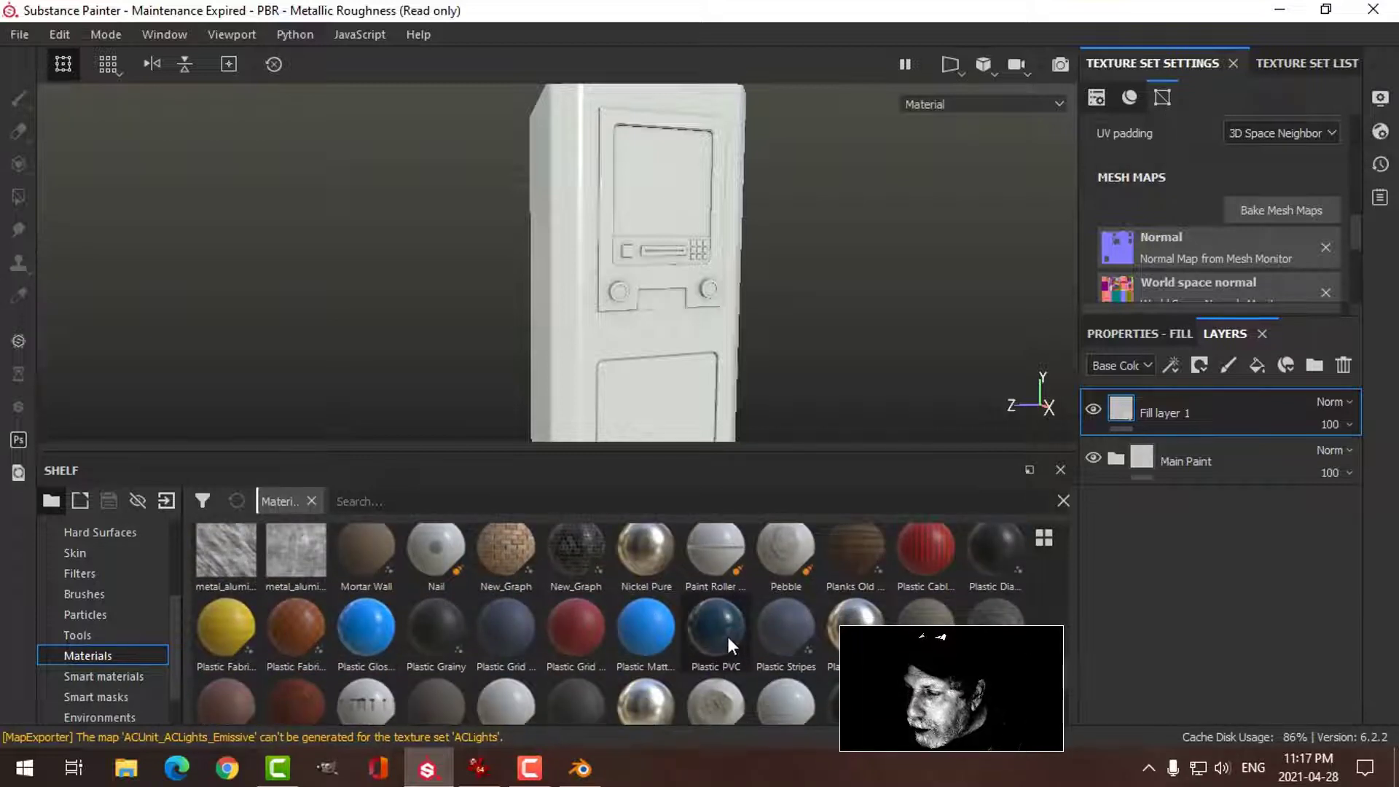
{"action": "left_click_drag", "start_coordinate": [727, 633], "coordinate": [1162, 394]}
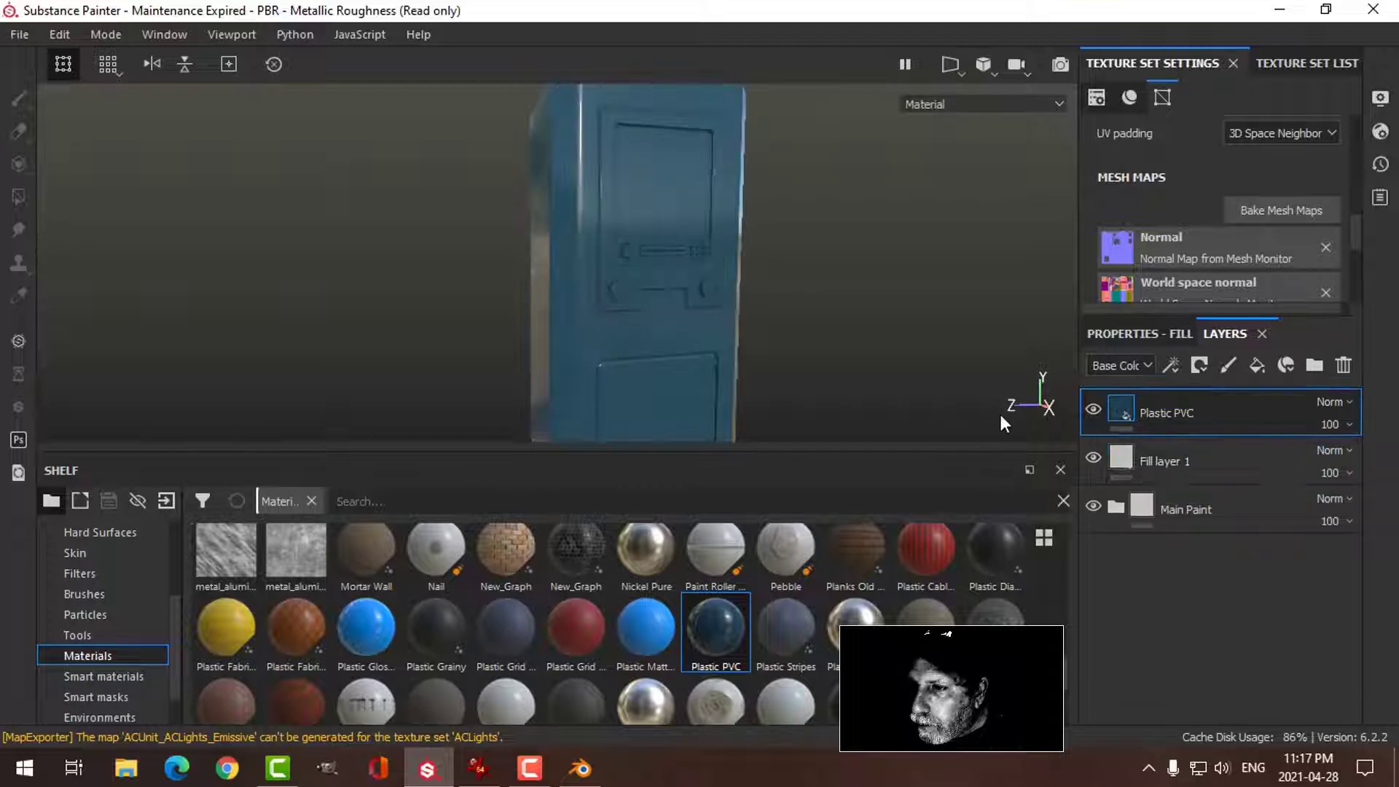
- Lower the Plastic PVC base colour's value to about 0.012 for a near-black navy
{"action": "left_click", "coordinate": [1133, 333]}
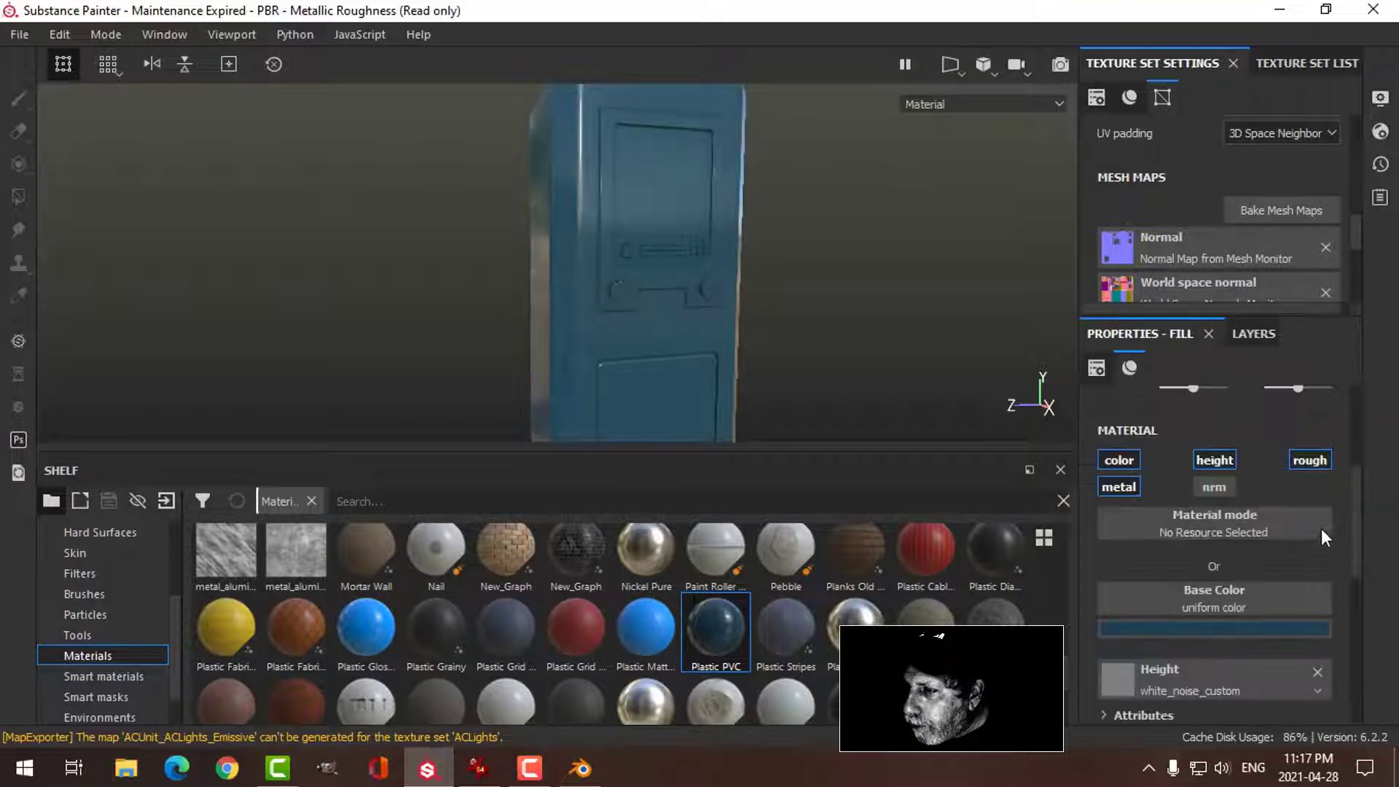
{"action": "left_click", "coordinate": [1240, 631]}
{"action": "left_click_drag", "start_coordinate": [1371, 533], "coordinate": [1371, 563]}
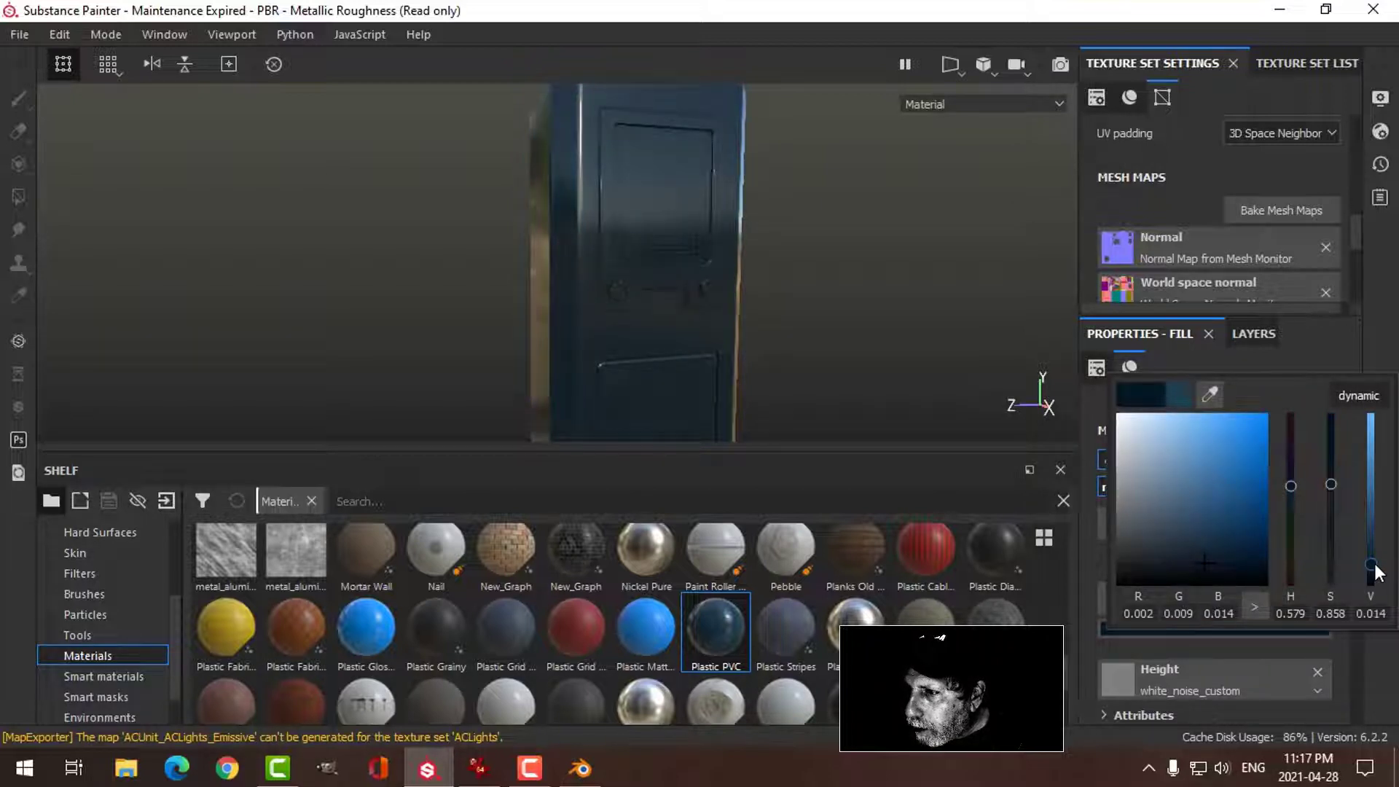
{"action": "left_click_drag", "start_coordinate": [1376, 573], "coordinate": [1377, 562]}
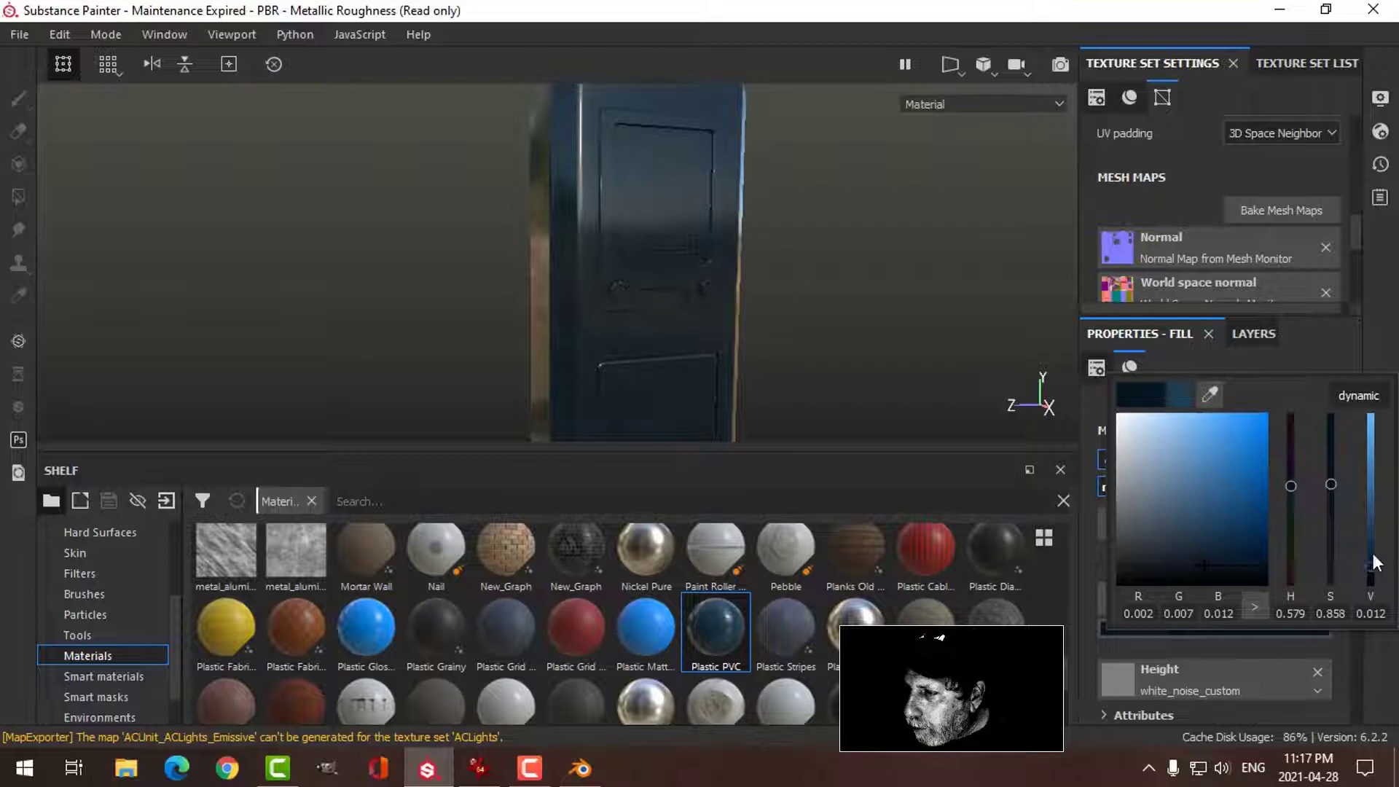
{"action": "left_click", "coordinate": [1248, 334]}
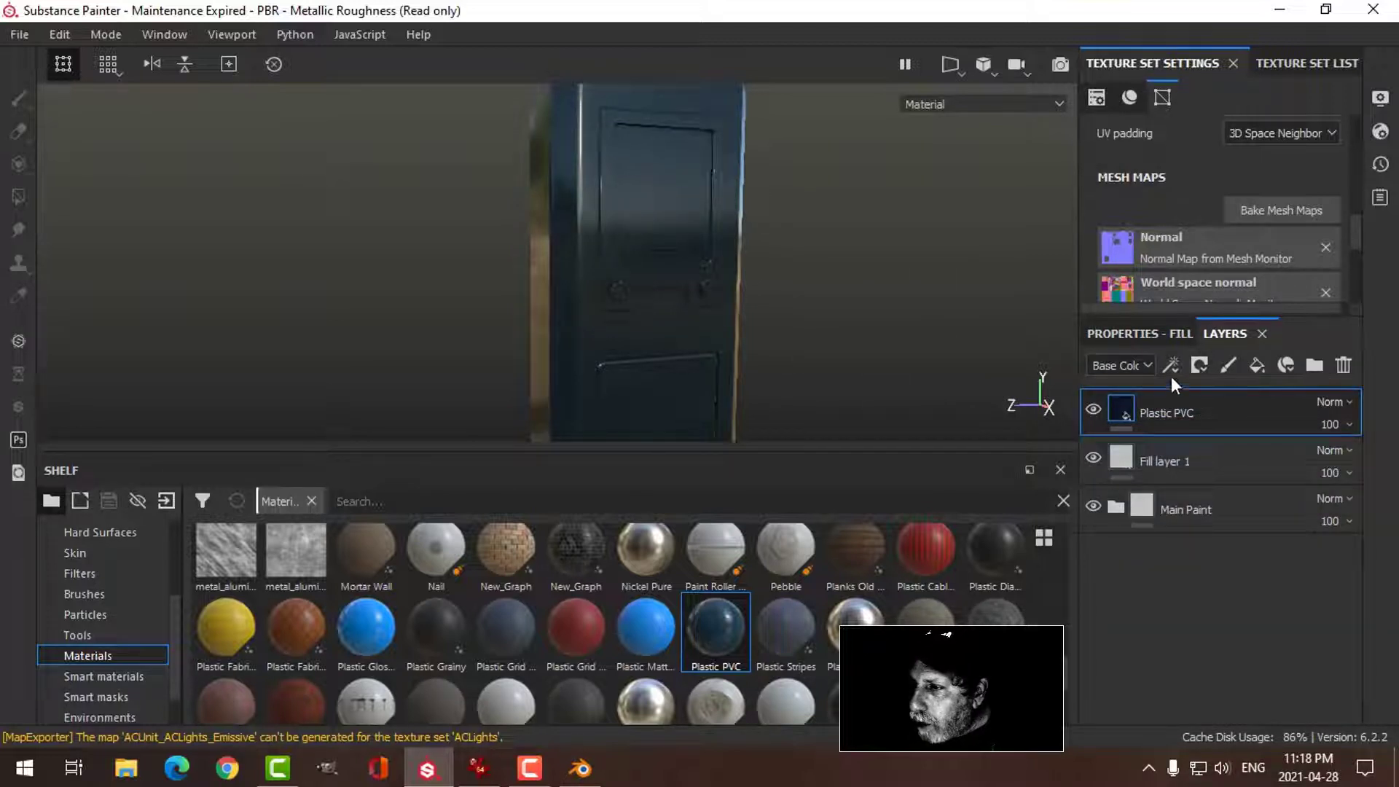
- Give Plastic PVC a black mask and polygon-fill only the screen panel faces with dark plastic
{"action": "left_click", "coordinate": [1196, 365]}
{"action": "left_click", "coordinate": [1201, 413]}
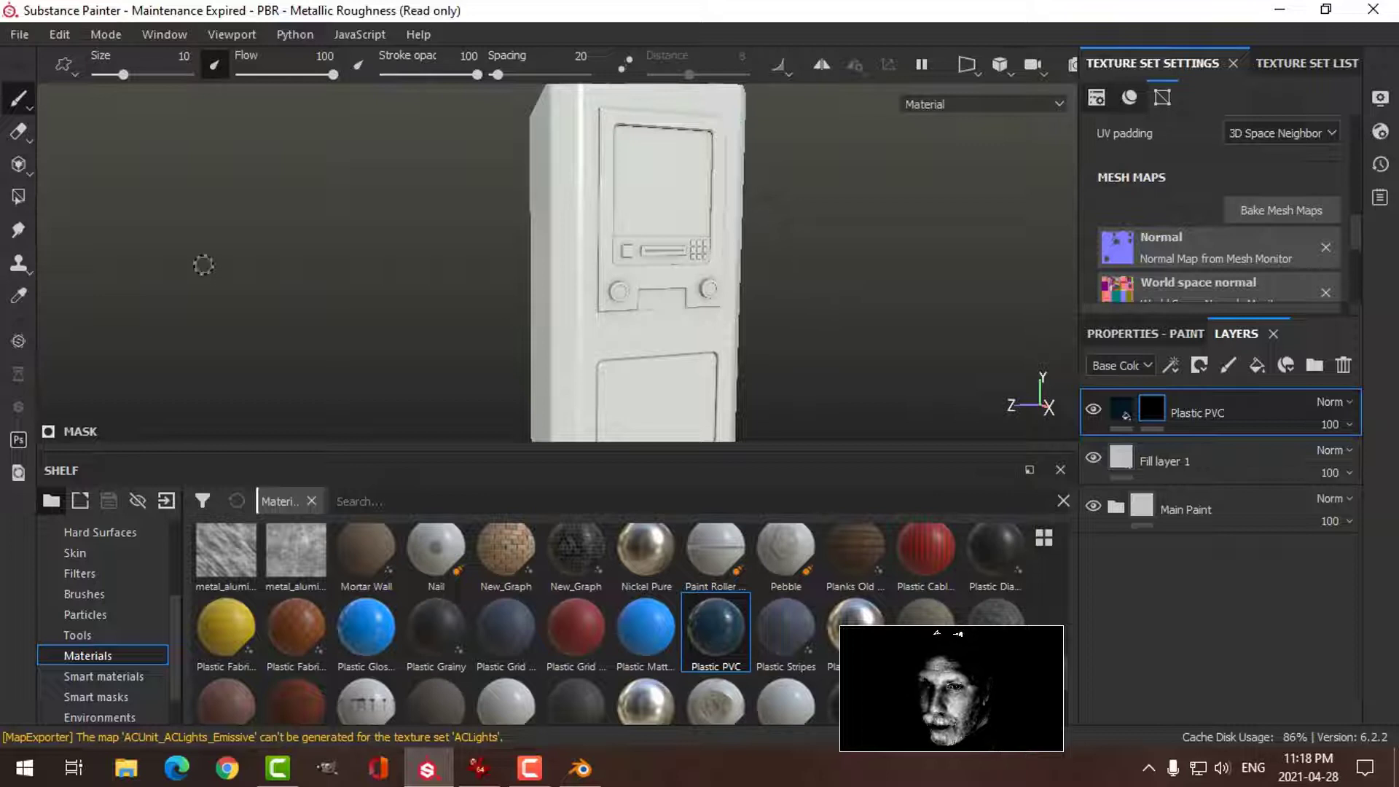
{"action": "left_click", "coordinate": [18, 195]}
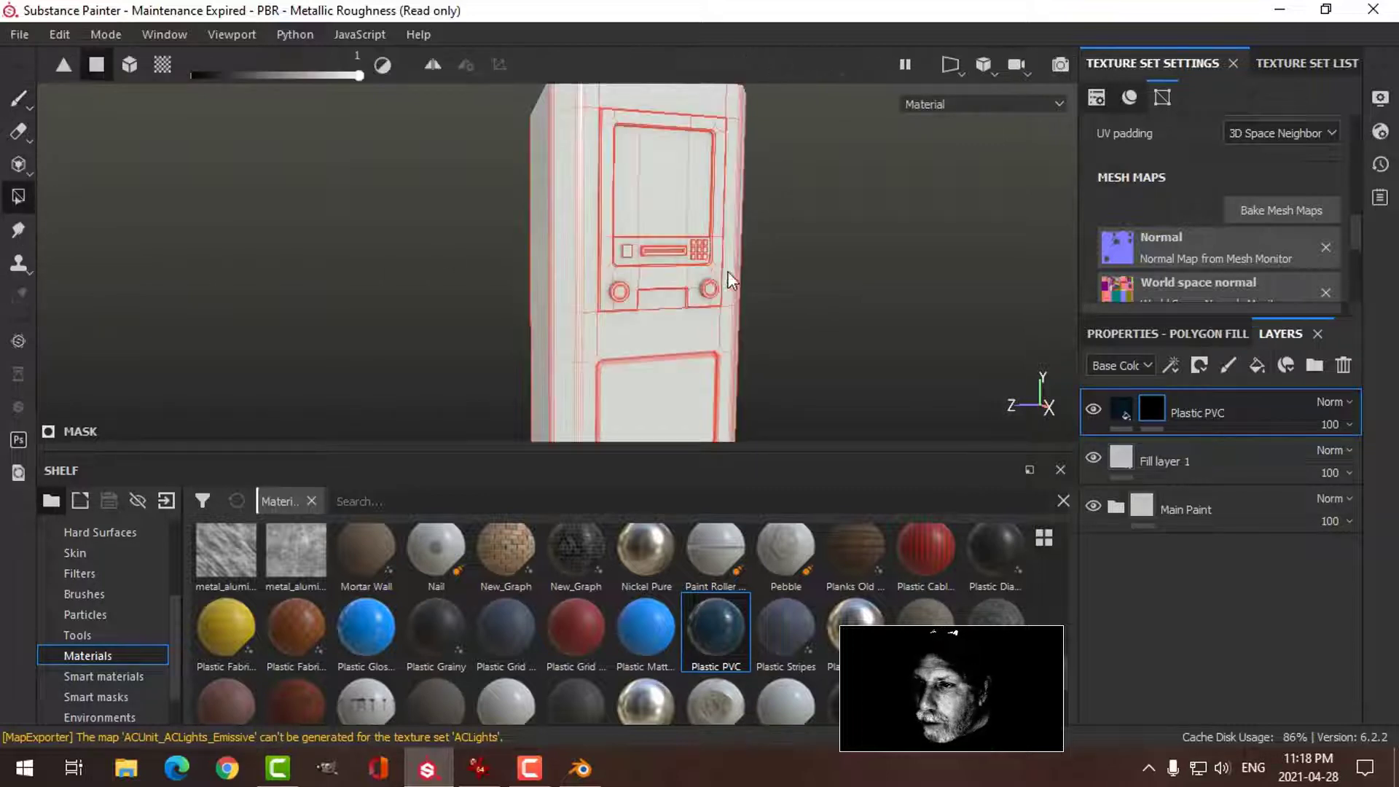
{"action": "left_click", "coordinate": [1181, 333]}
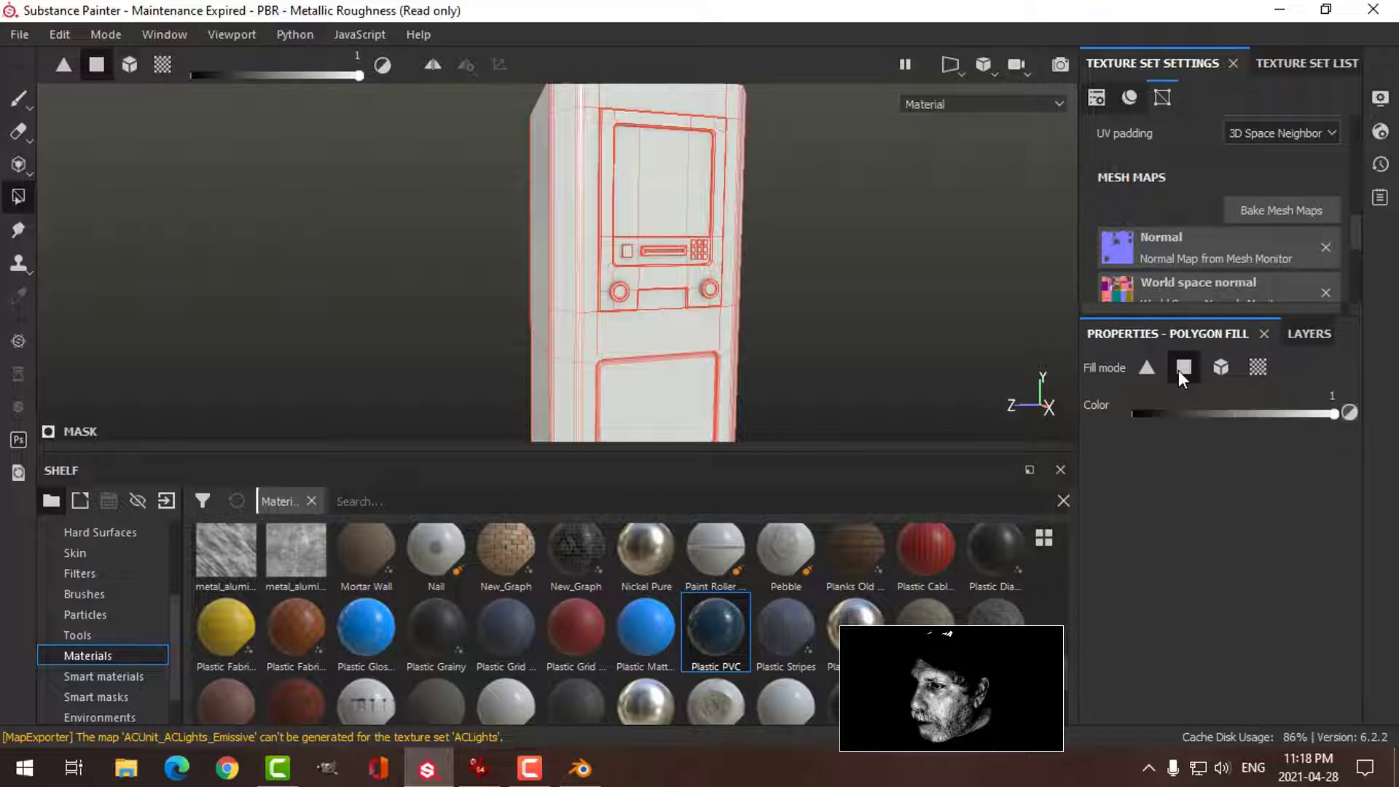
{"action": "left_click", "coordinate": [622, 186]}
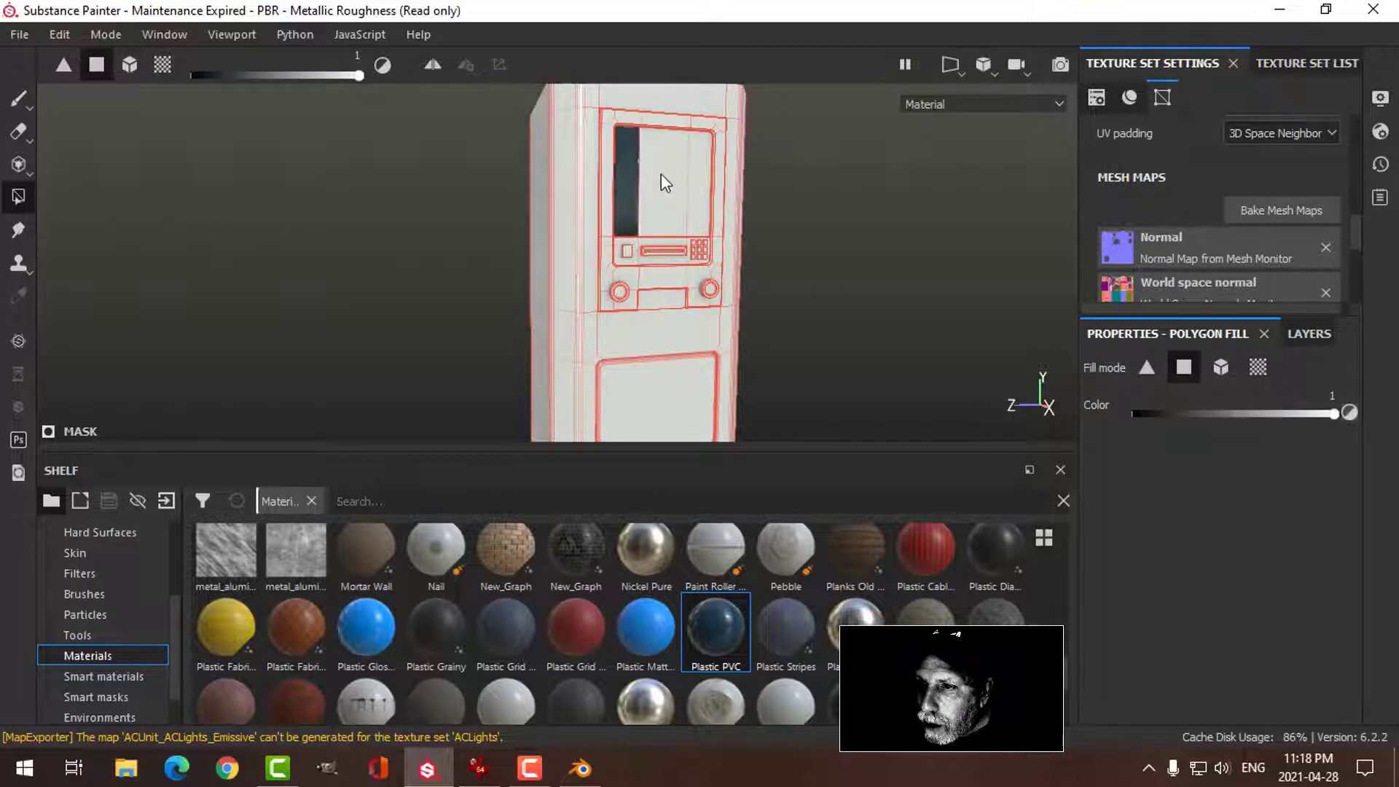
{"action": "left_click", "coordinate": [667, 181]}
{"action": "left_click", "coordinate": [697, 219]}
{"action": "mouse_move", "coordinate": [805, 234]}
{"action": "left_mouse_down", "text": "alt"}
{"action": "mouse_move", "coordinate": [753, 256]}
{"action": "mouse_move", "coordinate": [680, 255]}
{"action": "mouse_move", "coordinate": [812, 240]}
{"action": "mouse_move", "coordinate": [828, 225]}
{"action": "mouse_move", "coordinate": [794, 244]}
{"action": "left_mouse_up", "text": "alt"}
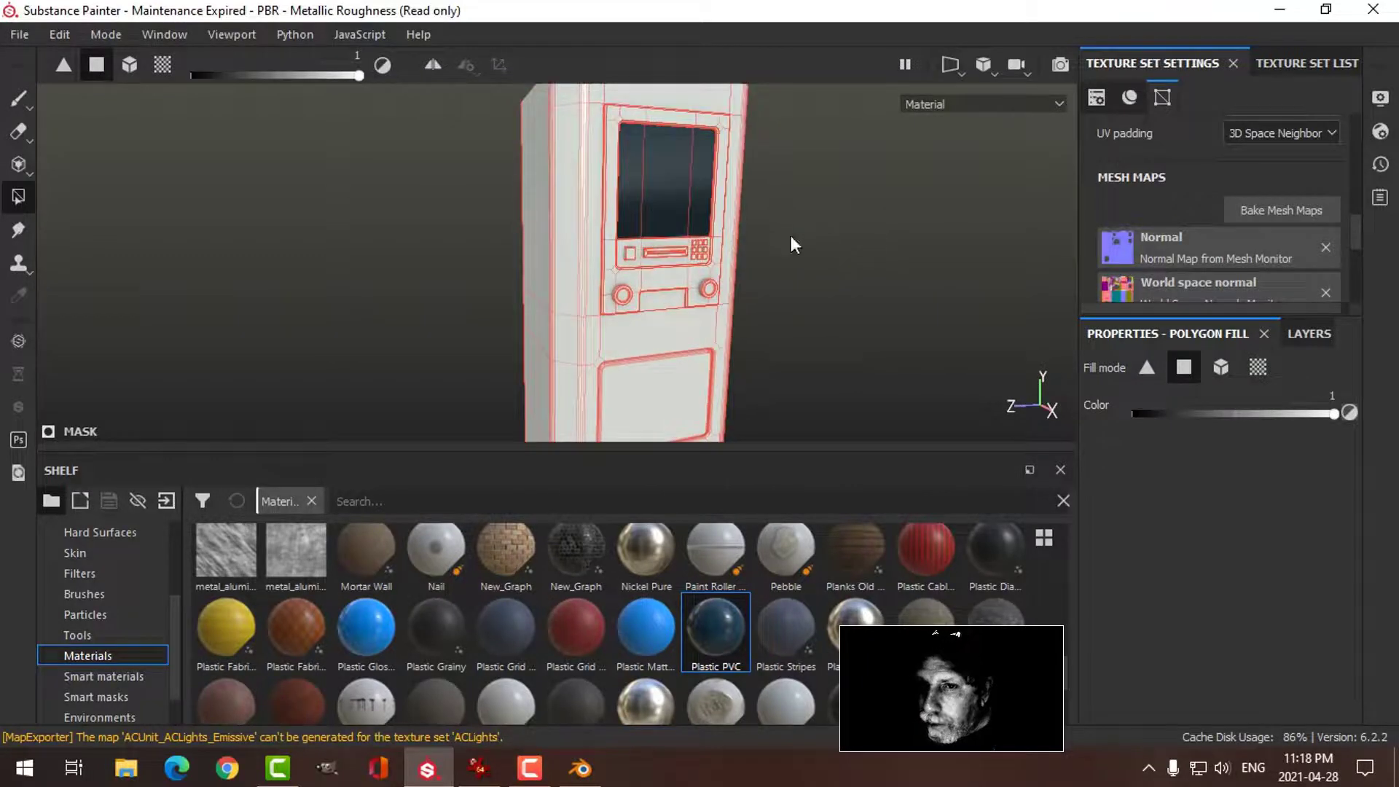
- Fill both knobs and the small square button with dark plastic using mesh-mode polygon fill
{"action": "left_click", "coordinate": [20, 100]}
{"action": "mouse_move", "coordinate": [883, 285]}
{"action": "left_mouse_down", "text": "alt"}
{"action": "mouse_move", "coordinate": [740, 290]}
{"action": "mouse_move", "coordinate": [802, 240]}
{"action": "mouse_move", "coordinate": [865, 282]}
{"action": "left_mouse_up", "text": "alt"}
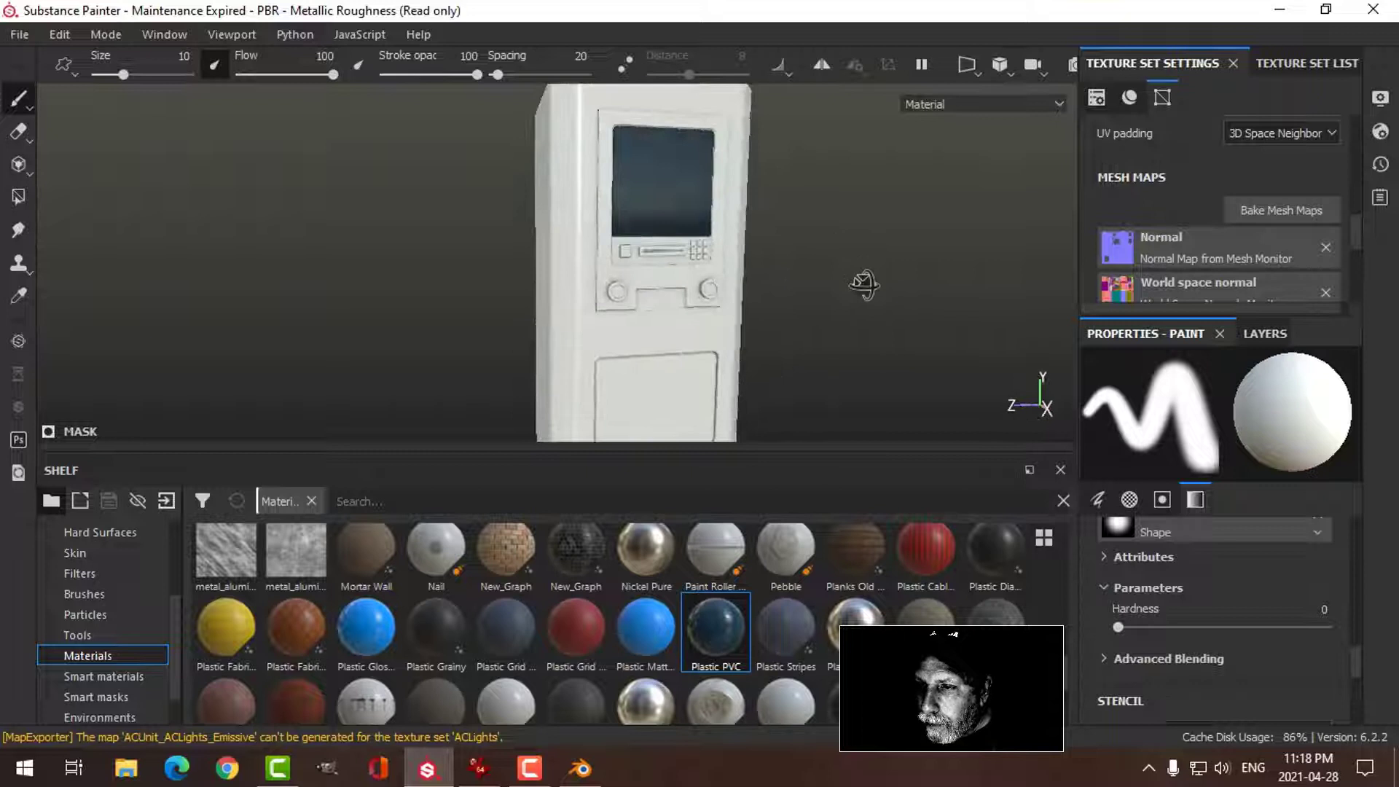
{"action": "scroll", "coordinate": [750, 313], "scroll_direction": "up", "scroll_amount": 3}
{"action": "left_click_drag", "start_coordinate": [720, 335], "coordinate": [810, 319], "text": "alt"}
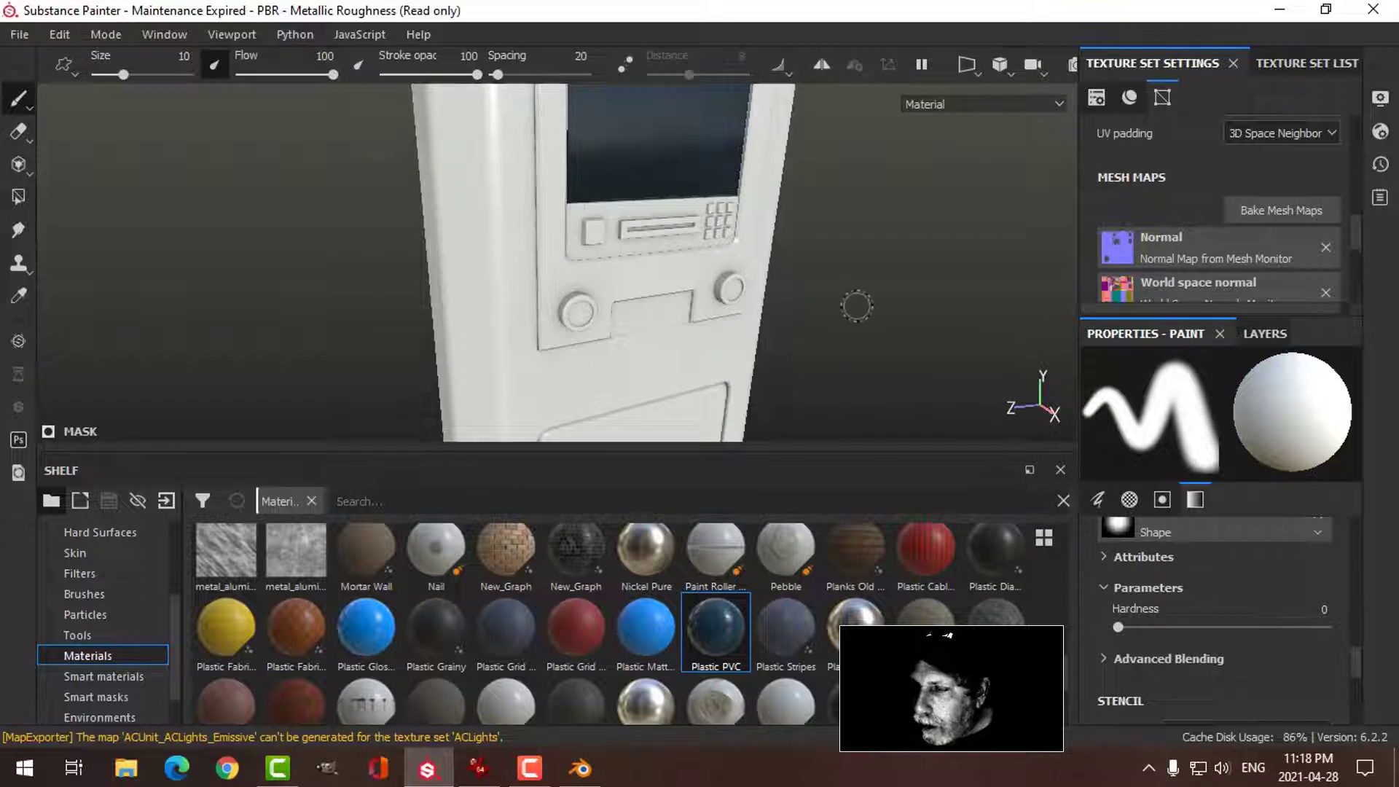
{"action": "left_click", "coordinate": [1266, 333]}
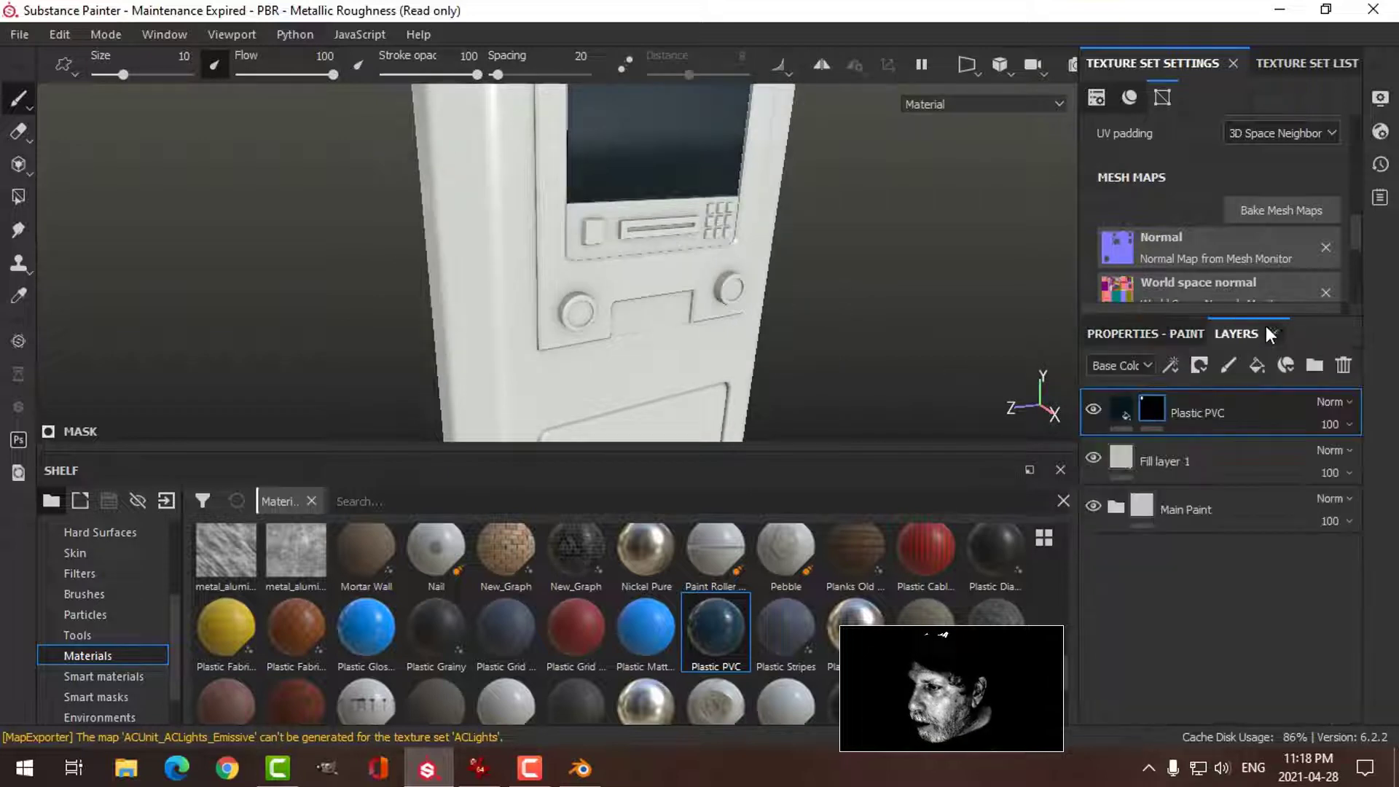
{"action": "left_click", "coordinate": [1182, 335]}
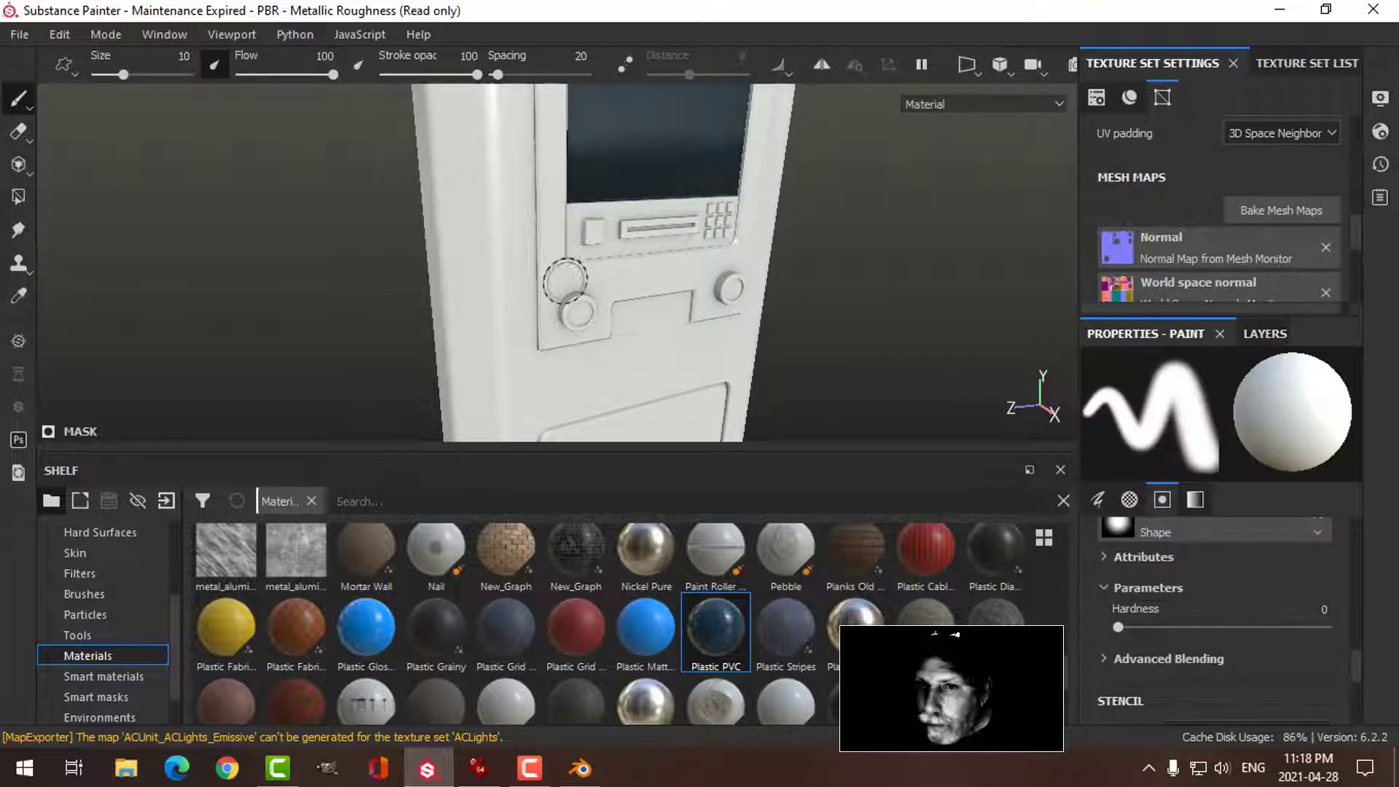
{"action": "left_click", "coordinate": [18, 196]}
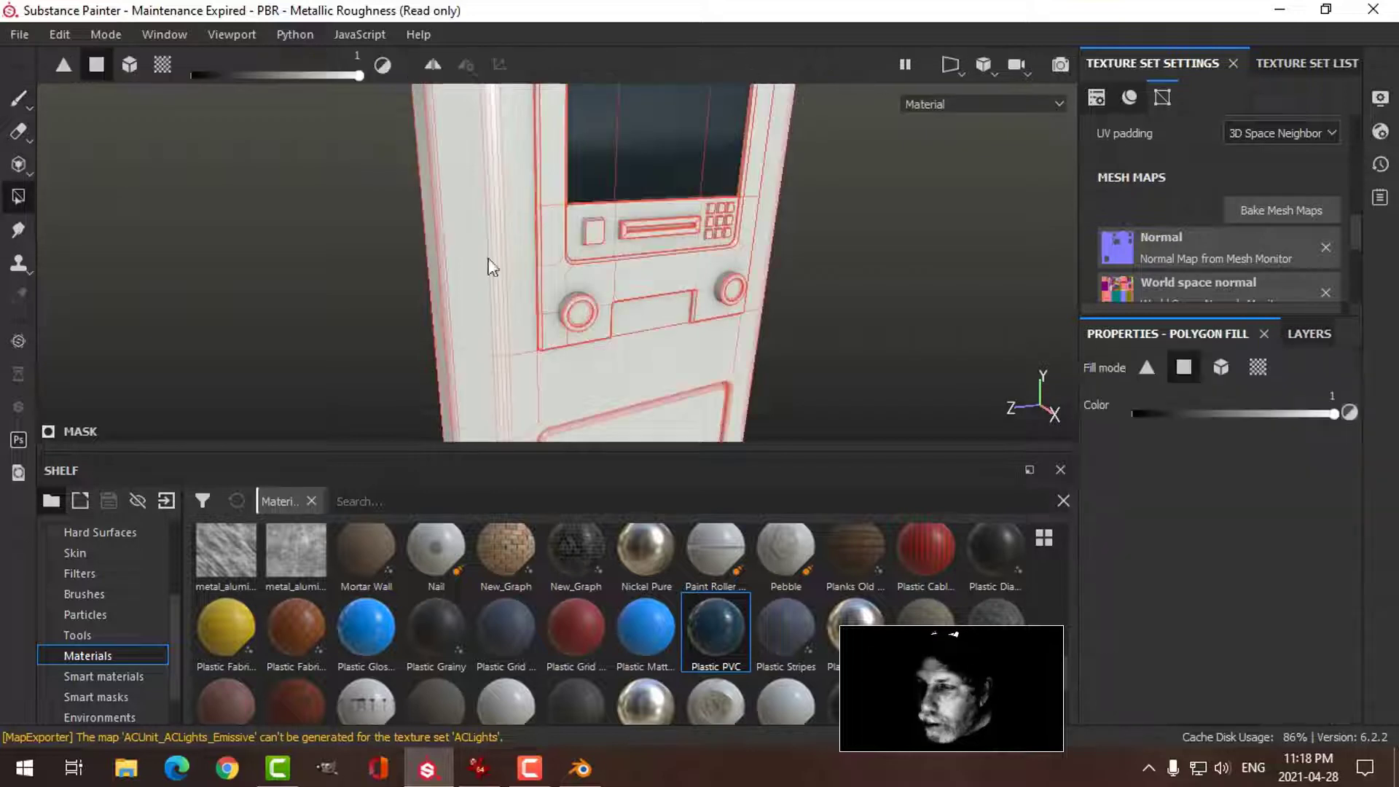
{"action": "left_click", "coordinate": [1222, 367]}
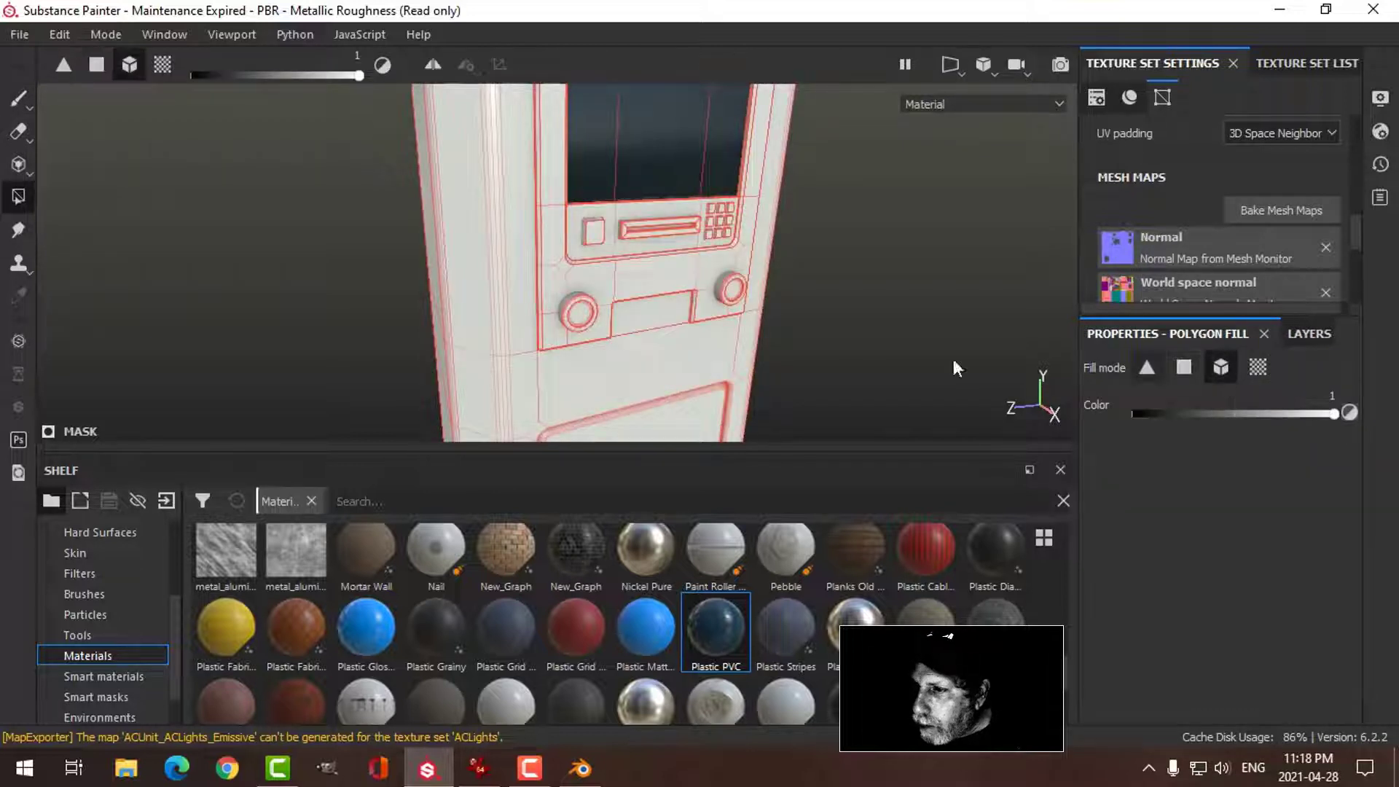
{"action": "left_click", "coordinate": [577, 315]}
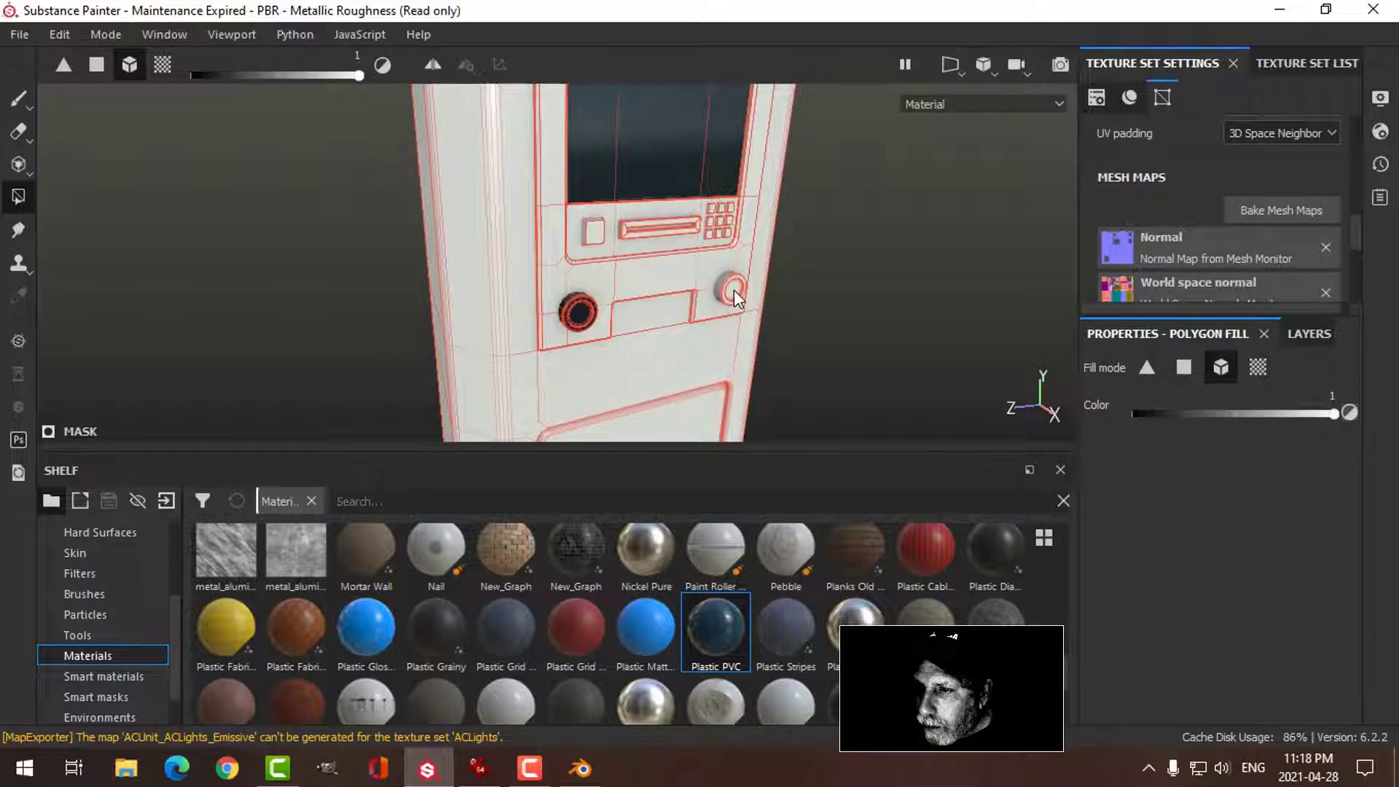
{"action": "left_click", "coordinate": [590, 235]}
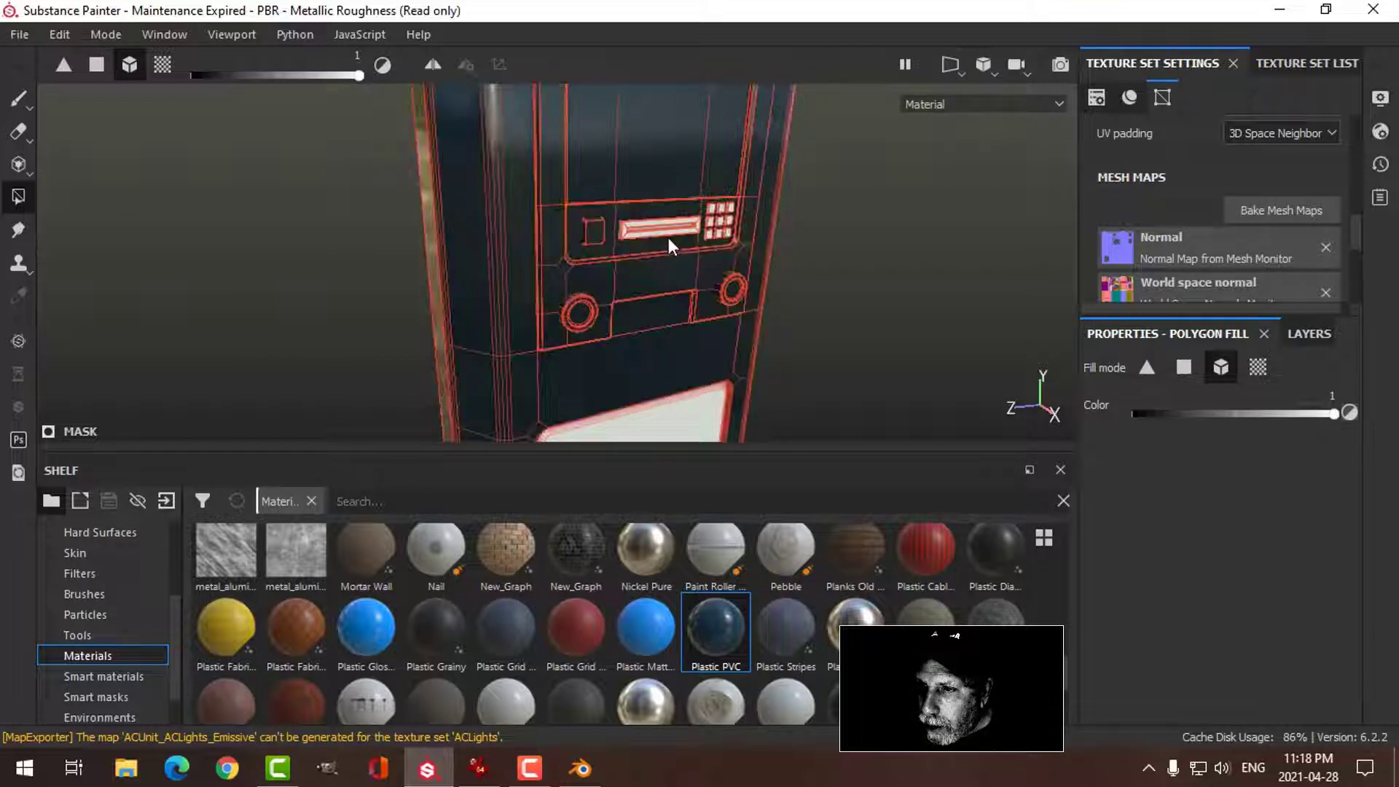
{"action": "left_click", "coordinate": [724, 272]}
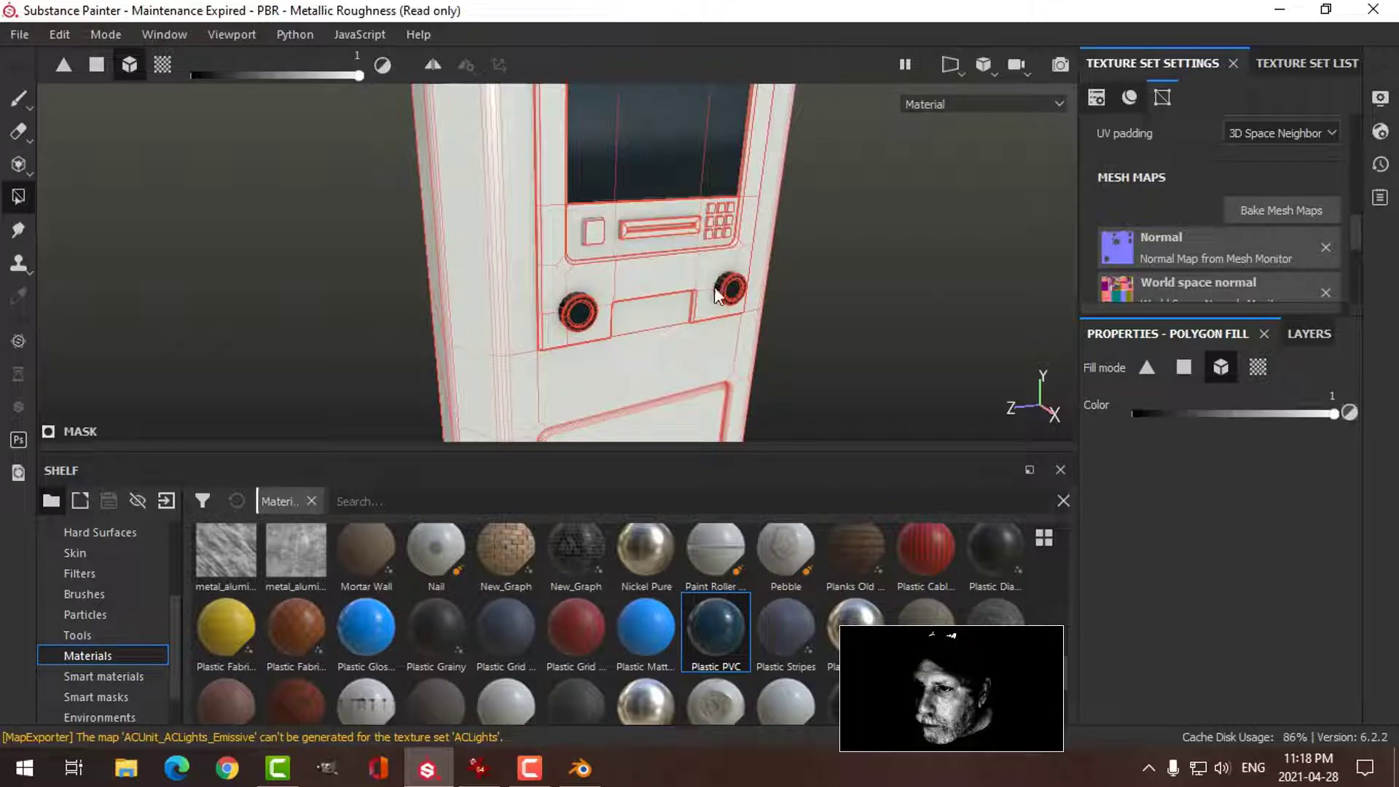
{"action": "left_click", "coordinate": [595, 237]}
- Fill the card slot's inner face with dark plastic in single-polygon mode, then inspect the monitor
{"action": "left_click_drag", "start_coordinate": [848, 306], "coordinate": [733, 295], "text": "alt"}
{"action": "scroll", "coordinate": [733, 295], "scroll_direction": "up", "scroll_amount": 5}
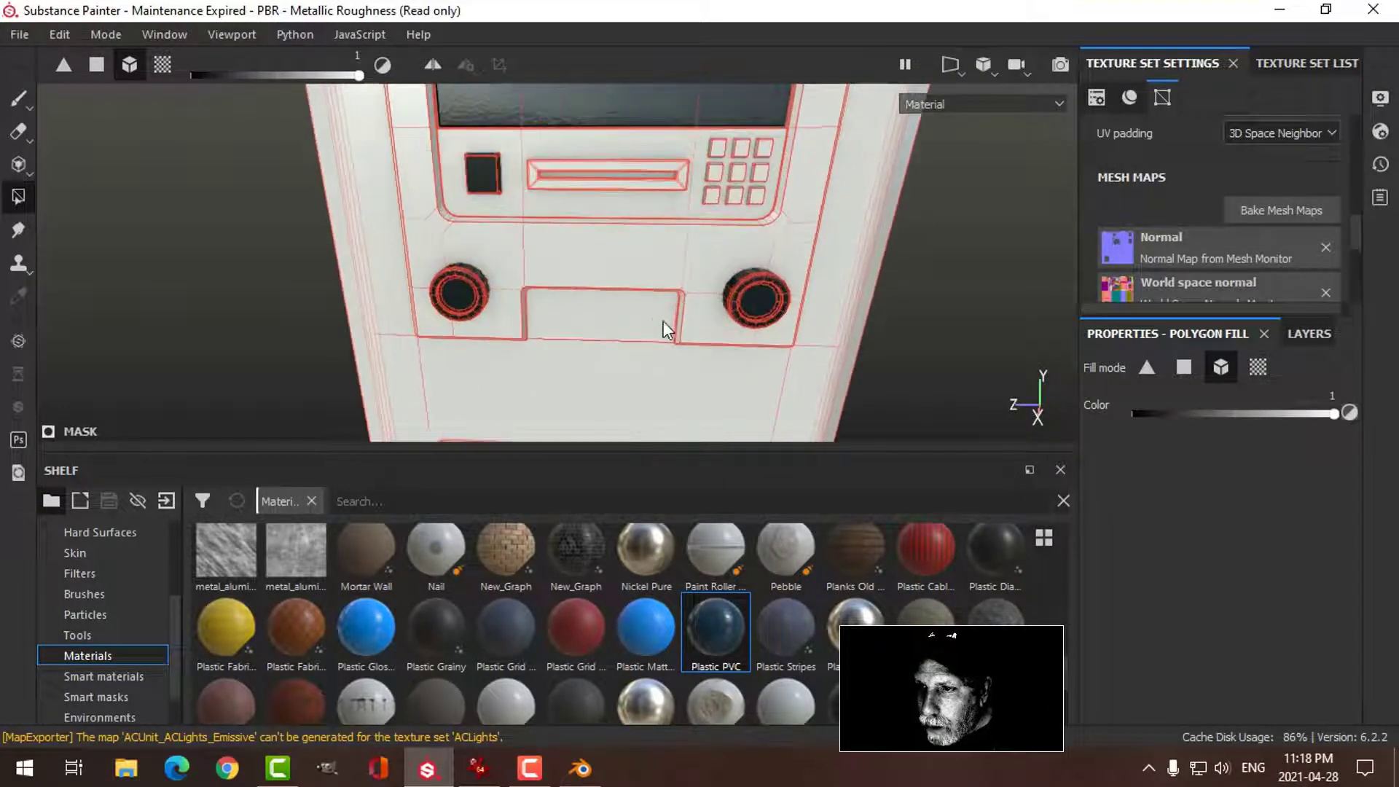
{"action": "middle_click_drag", "start_coordinate": [666, 321], "coordinate": [665, 353], "text": "alt"}
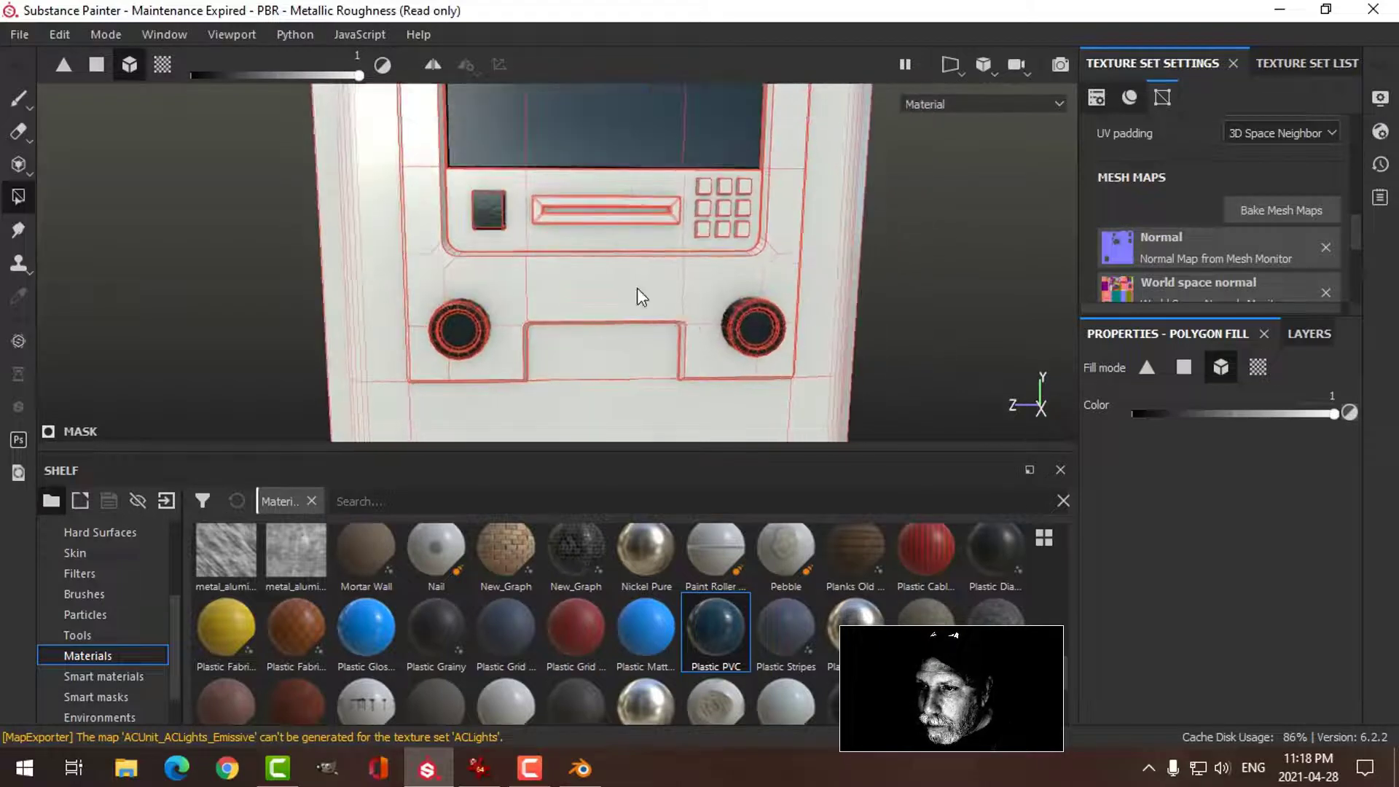
{"action": "scroll", "coordinate": [603, 278], "scroll_direction": "up", "scroll_amount": 4}
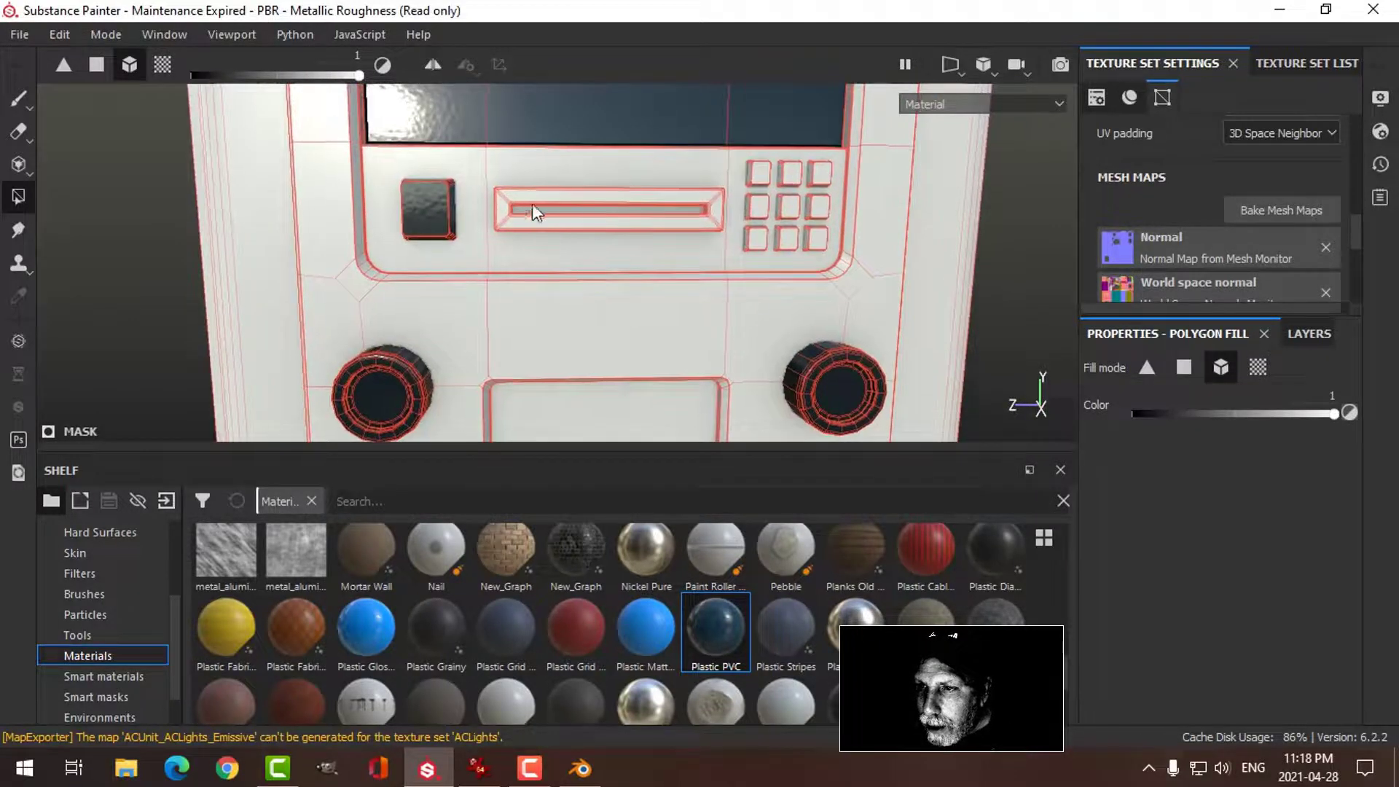
{"action": "left_click", "coordinate": [1187, 364]}
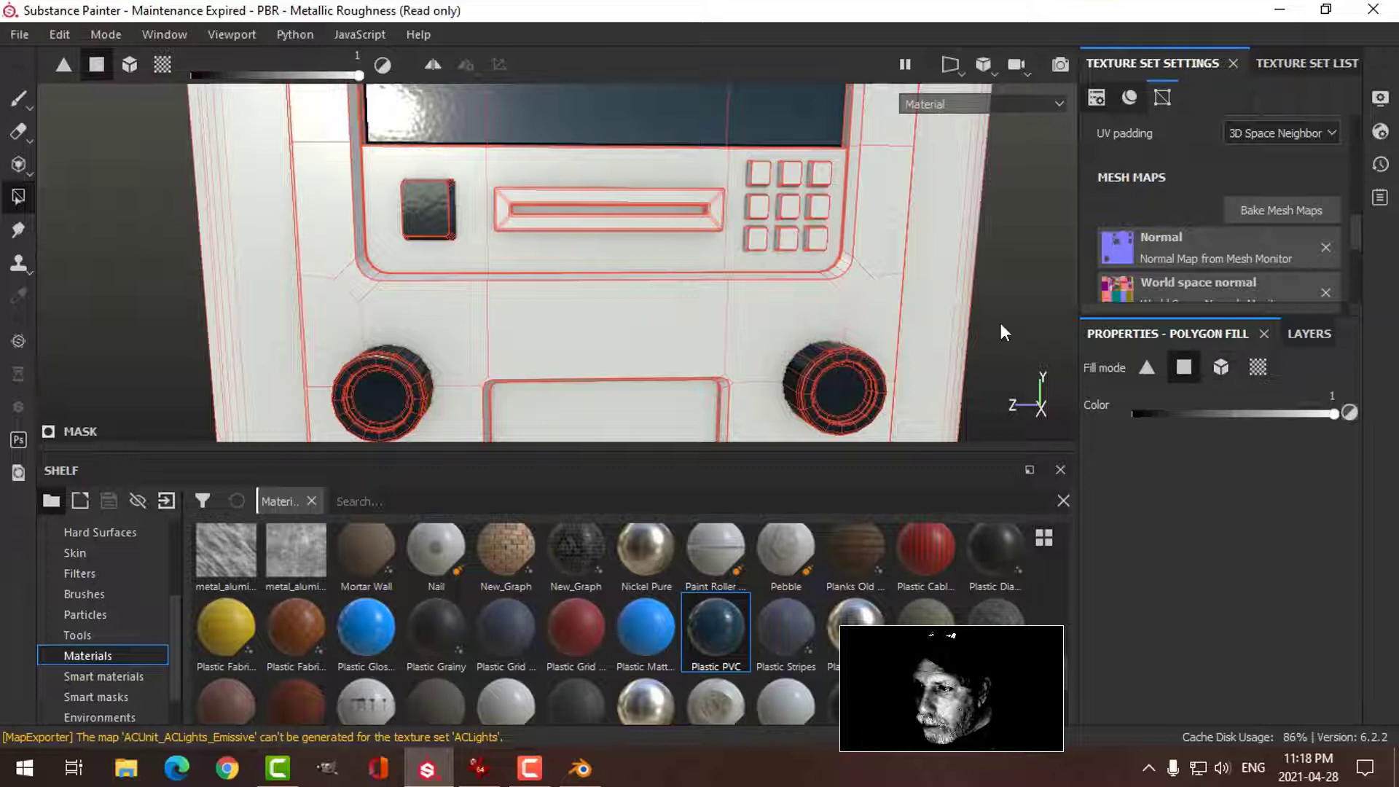
{"action": "left_click", "coordinate": [603, 216]}
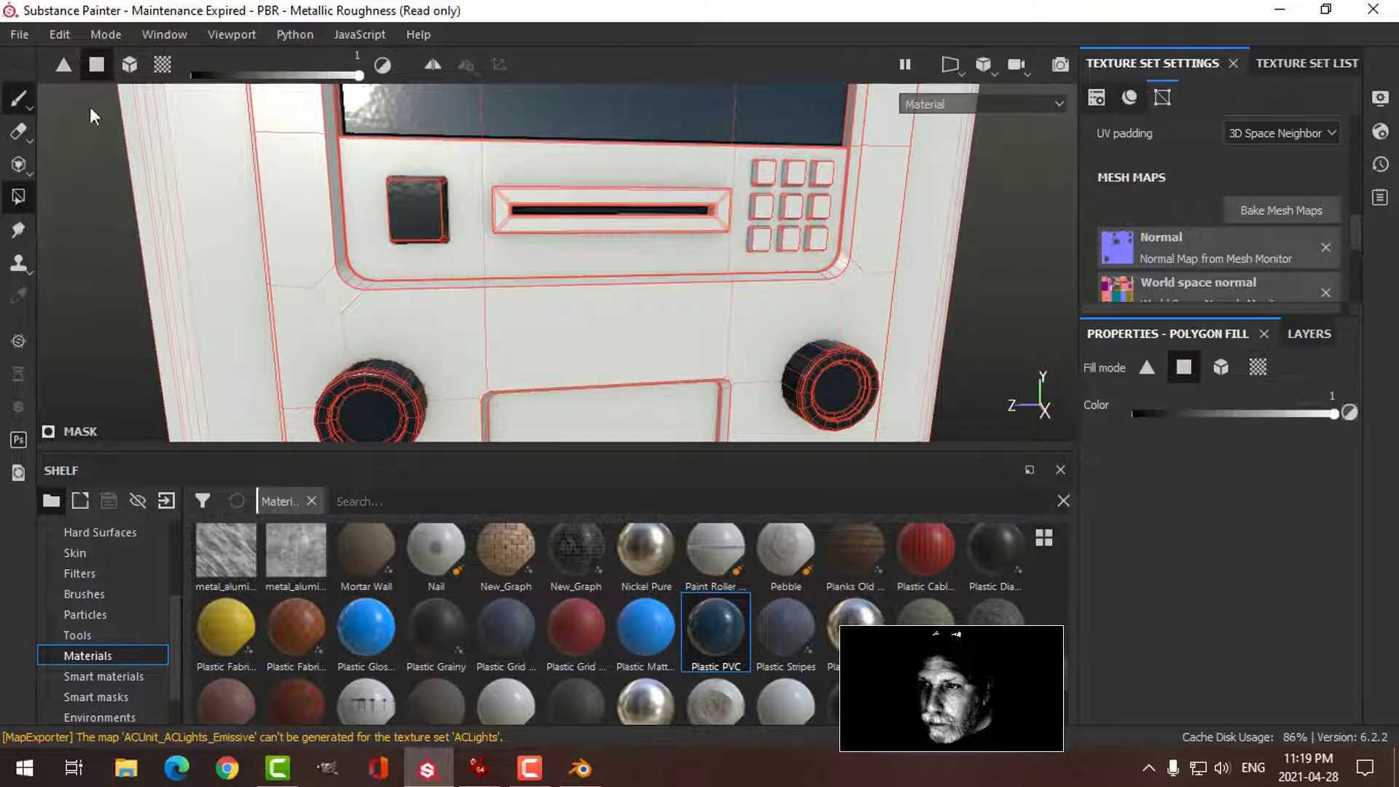
{"action": "left_click", "coordinate": [20, 99]}
{"action": "scroll", "coordinate": [755, 323], "scroll_direction": "down", "scroll_amount": 2}
{"action": "mouse_move", "coordinate": [754, 323]}
{"action": "left_mouse_down", "text": "alt"}
{"action": "mouse_move", "coordinate": [838, 320]}
{"action": "mouse_move", "coordinate": [821, 262]}
{"action": "mouse_move", "coordinate": [852, 354]}
{"action": "mouse_move", "coordinate": [772, 225]}
{"action": "left_mouse_up", "text": "alt"}
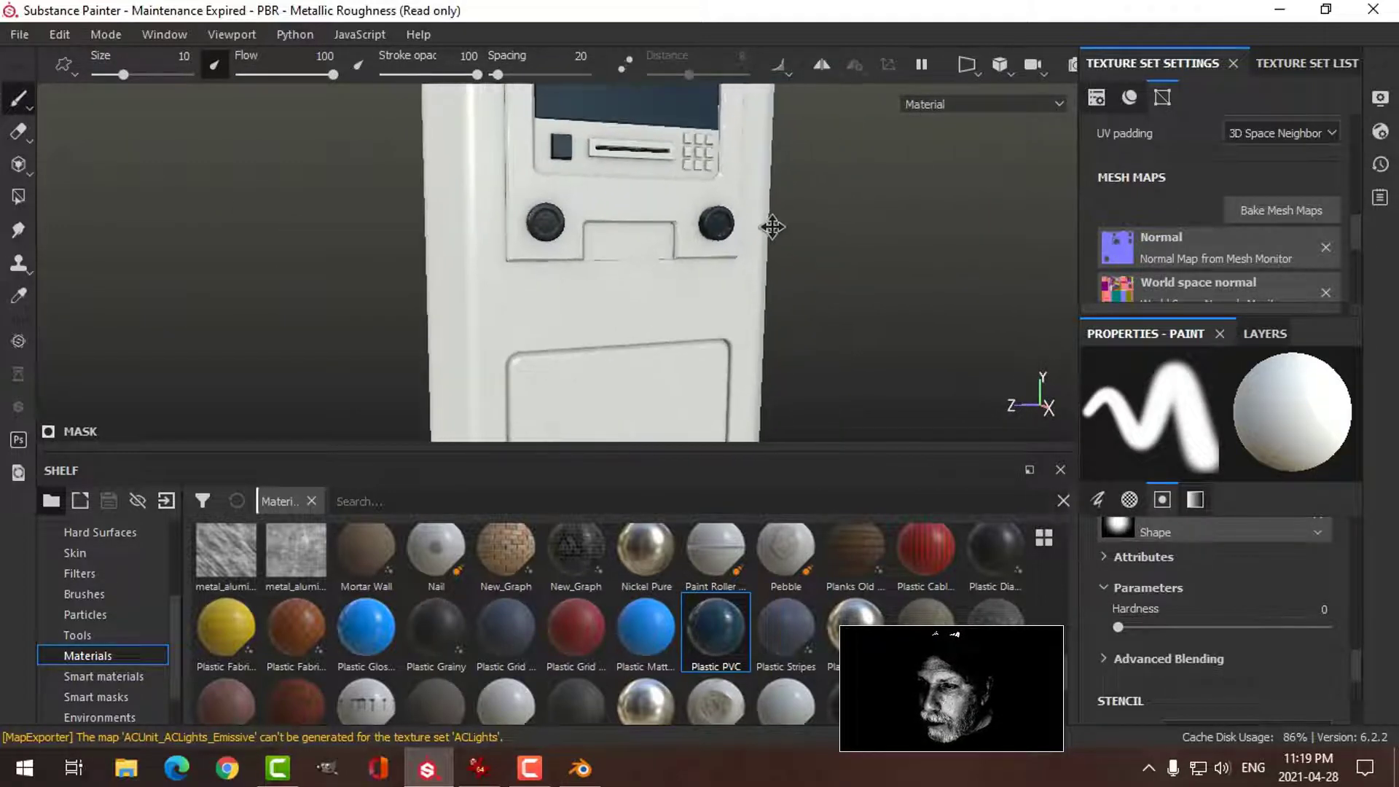
{"action": "scroll", "coordinate": [779, 284], "scroll_direction": "down", "scroll_amount": 3}
{"action": "left_click_drag", "start_coordinate": [777, 328], "coordinate": [778, 368], "text": "alt"}
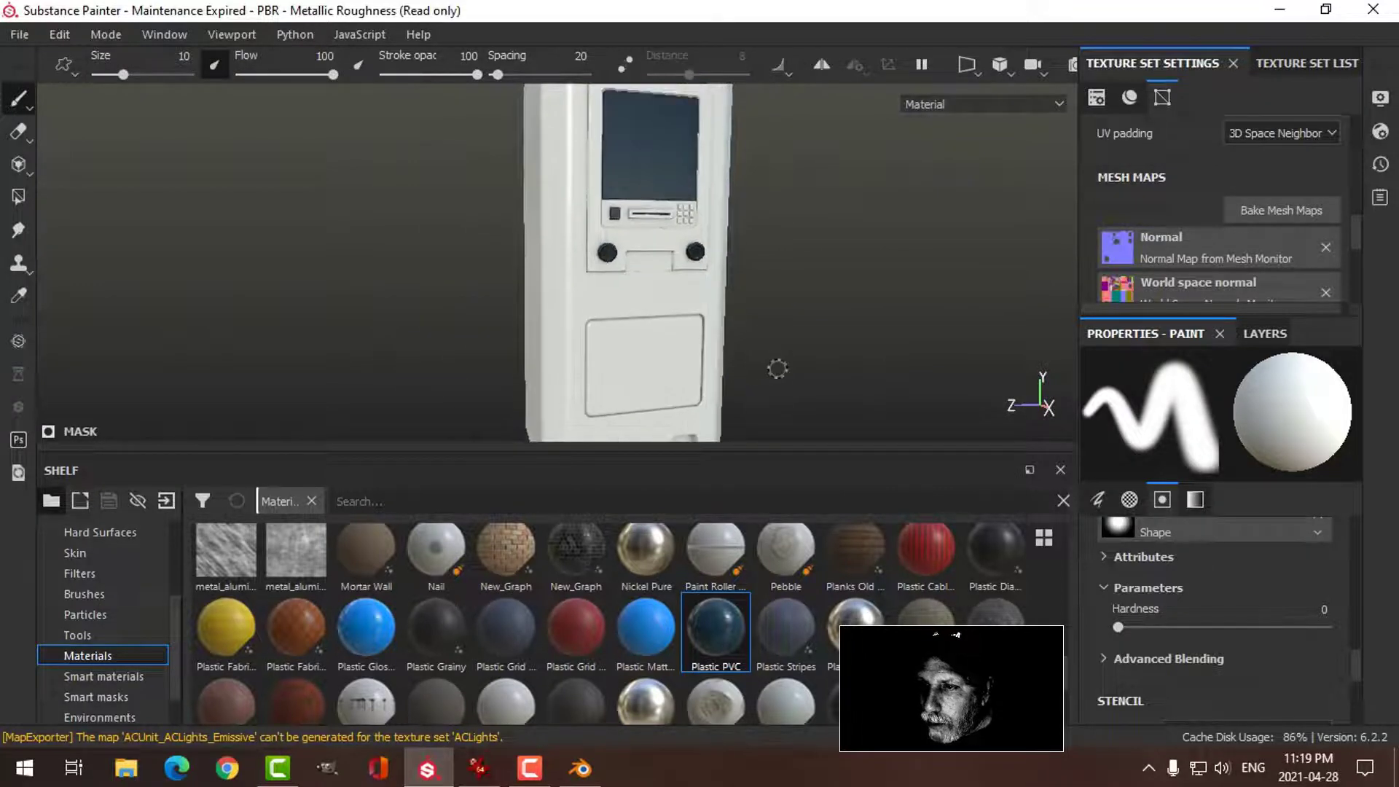
{"action": "left_click", "coordinate": [1266, 334]}
{"action": "left_click", "coordinate": [1126, 419]}
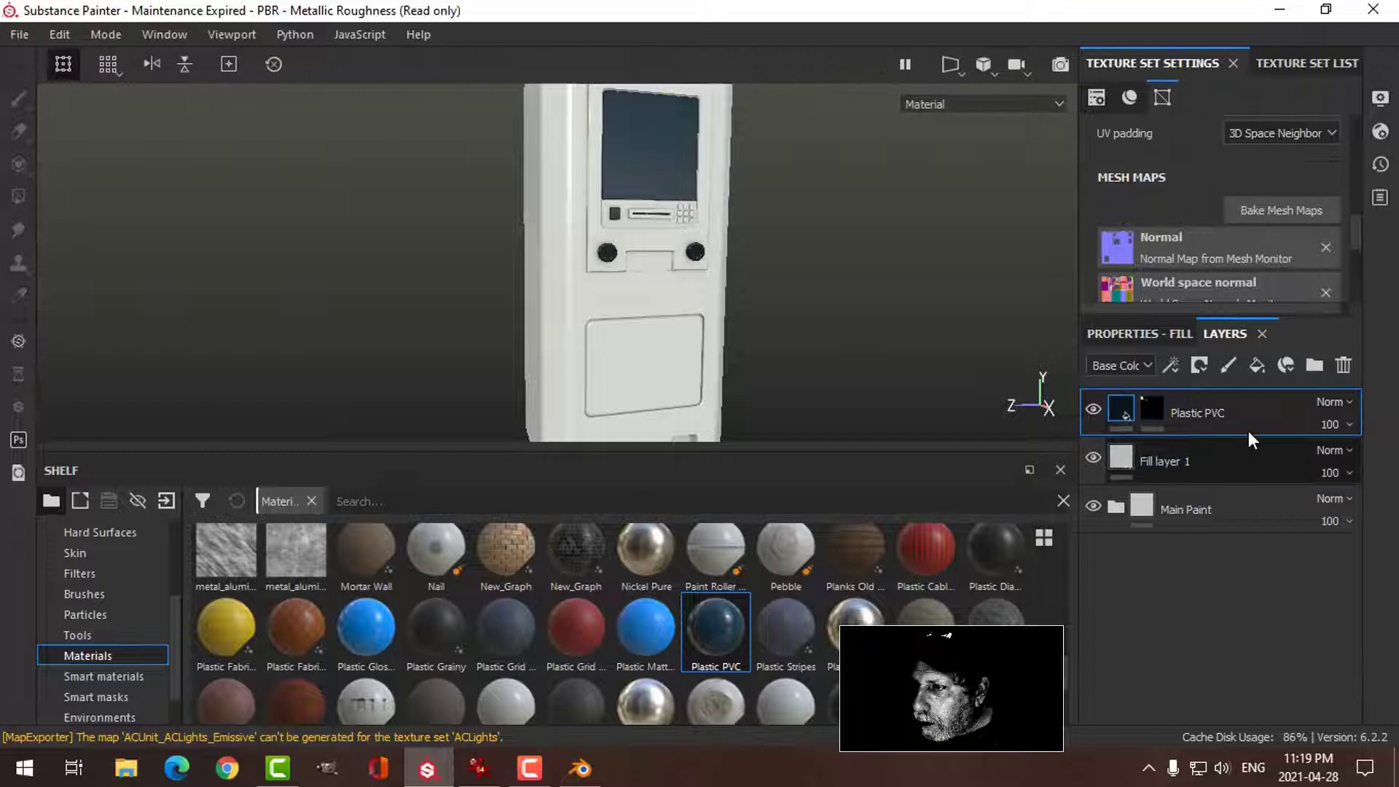
{"action": "left_click", "coordinate": [1135, 332]}
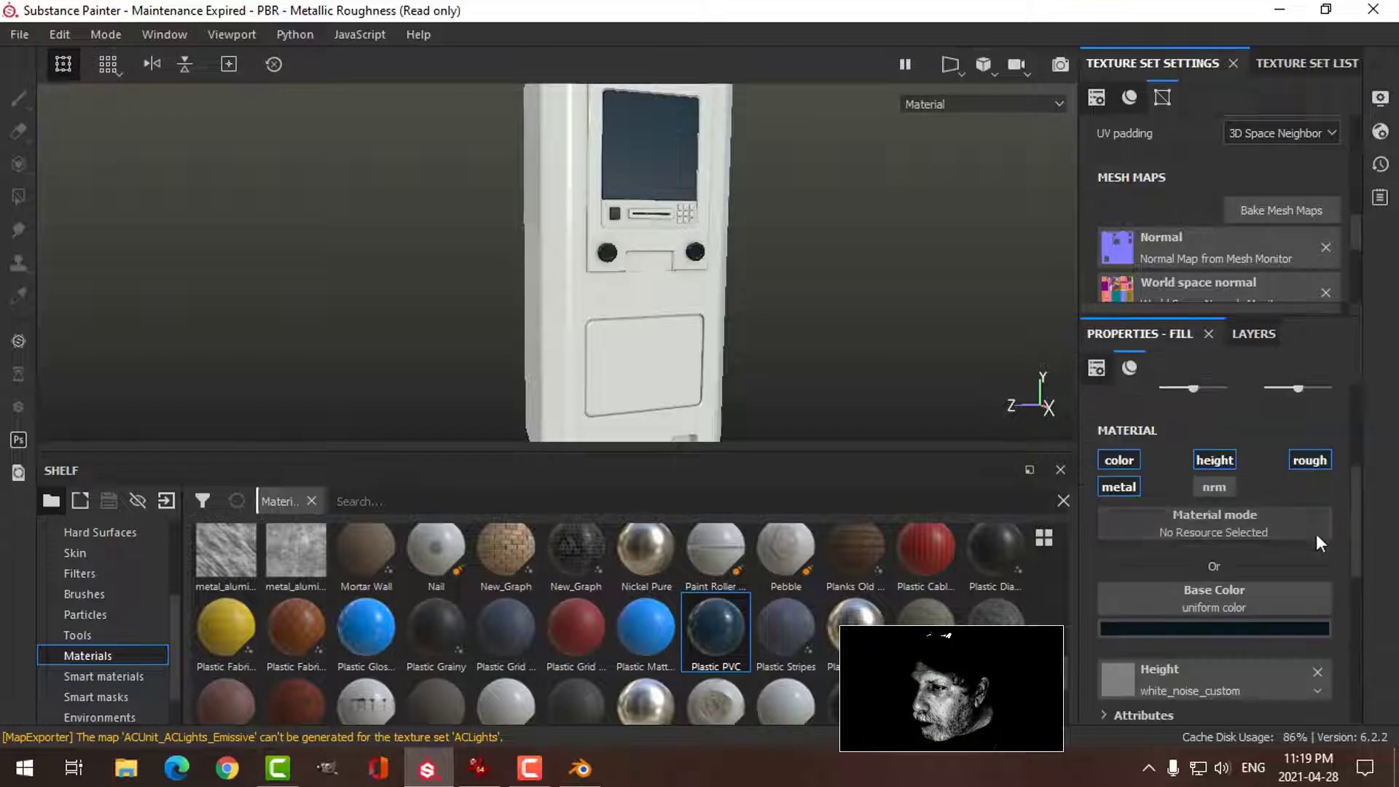
{"action": "left_click", "coordinate": [1306, 629]}
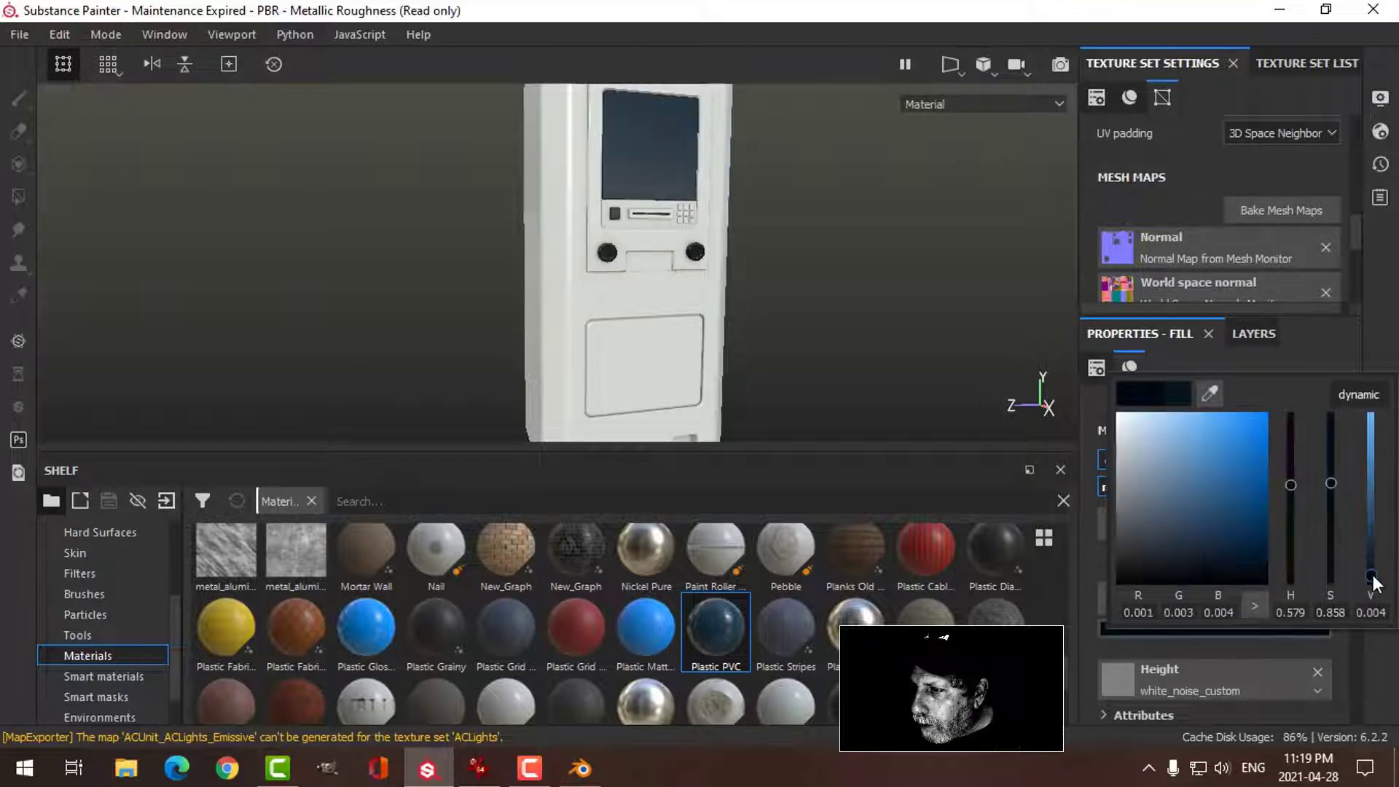
{"action": "left_click", "coordinate": [1372, 575]}
{"action": "left_click", "coordinate": [843, 303]}
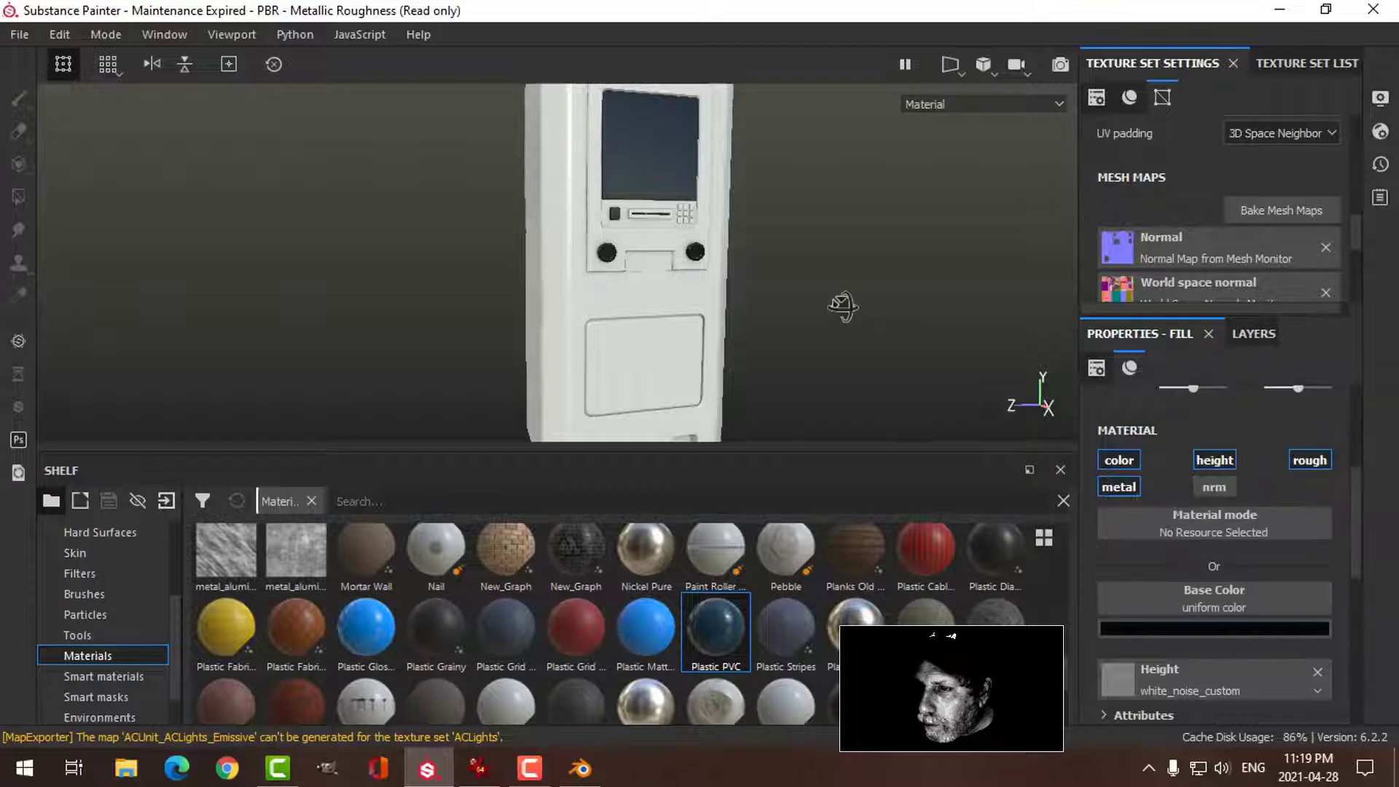
{"action": "left_click_drag", "start_coordinate": [843, 303], "coordinate": [775, 243], "text": "alt"}
{"action": "right_click_drag", "start_coordinate": [775, 244], "coordinate": [858, 279], "text": "alt"}
{"action": "left_click_drag", "start_coordinate": [858, 279], "coordinate": [787, 284], "text": "alt"}
{"action": "middle_click_drag", "start_coordinate": [891, 281], "coordinate": [865, 290], "text": "alt"}
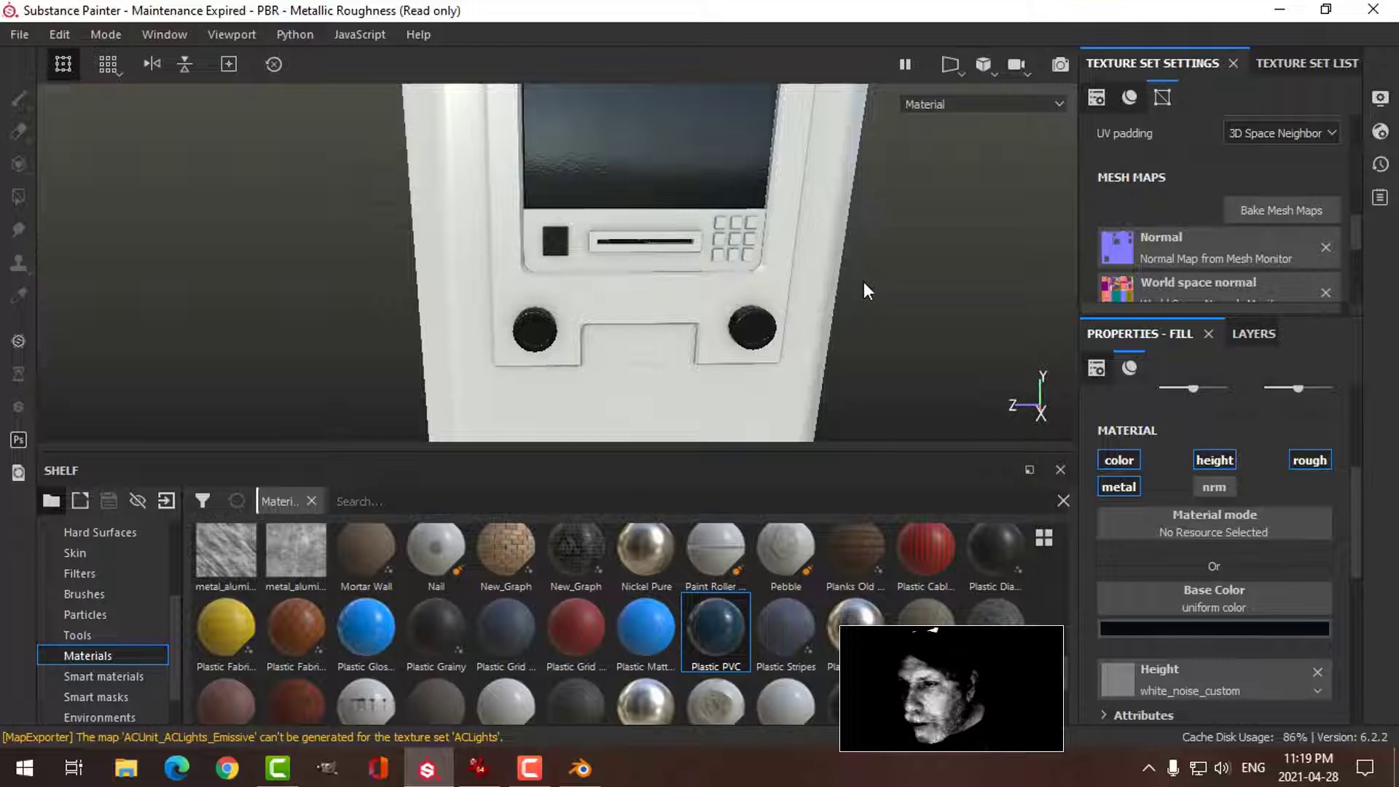
- Save the project as Monitor_video
{"action": "key", "text": "ctrl+s"}
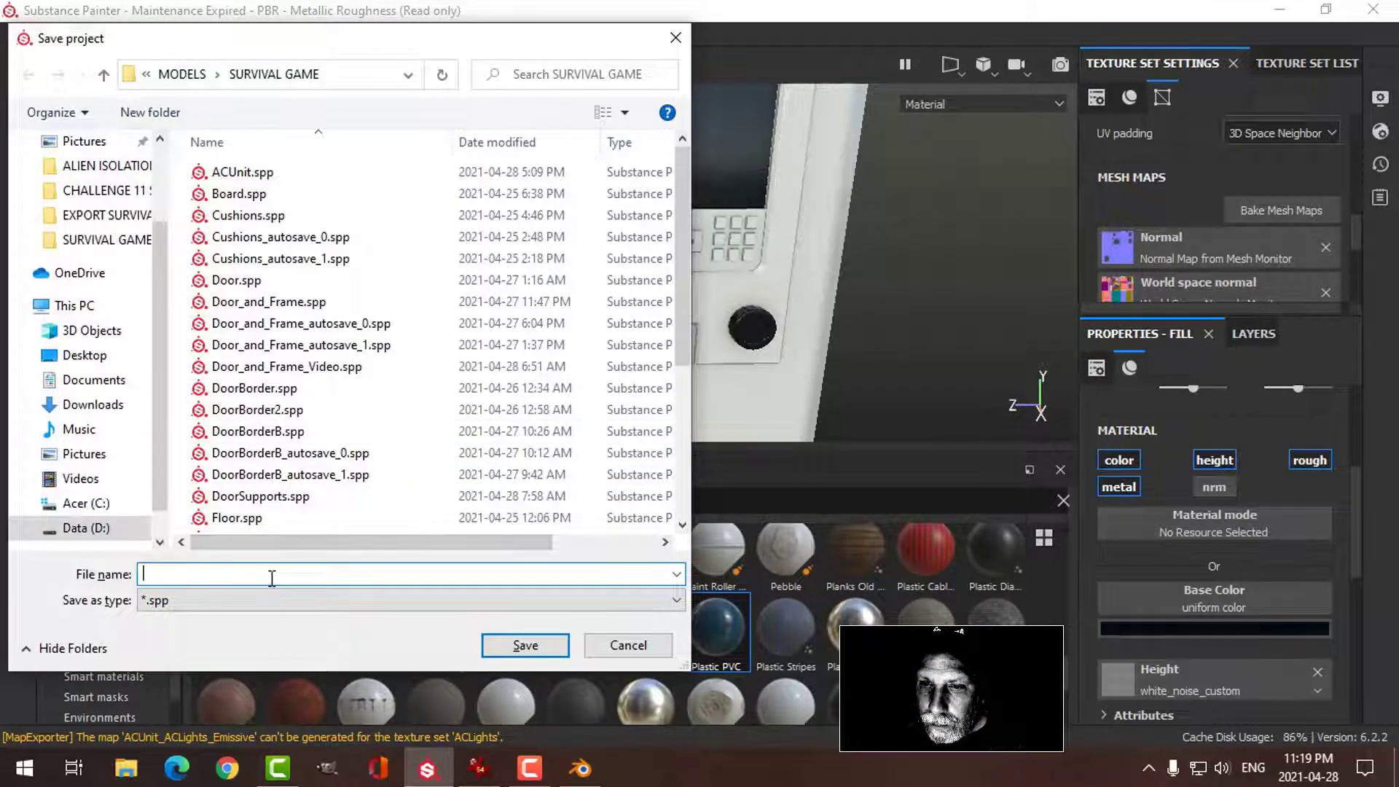
{"action": "type", "text": "Monito"}
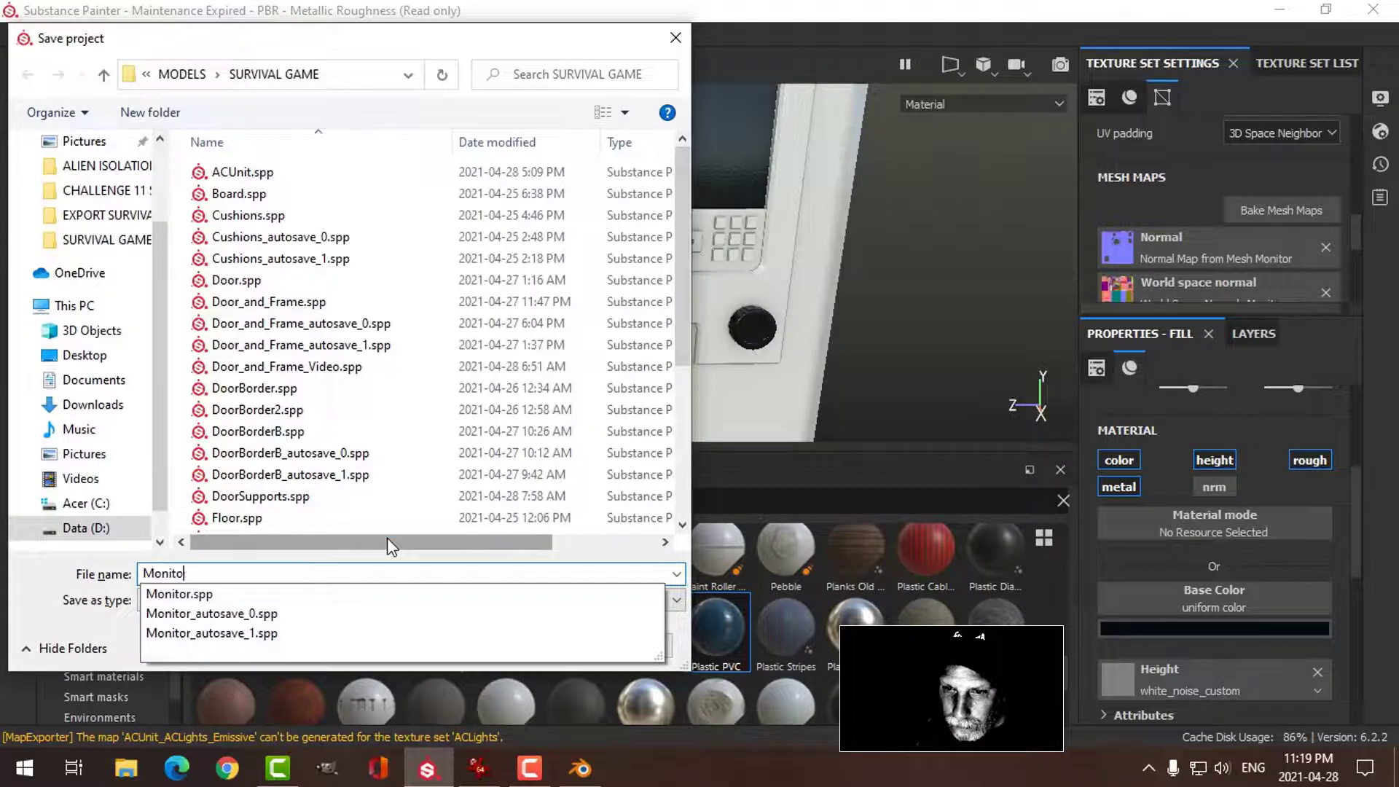
{"action": "type", "text": "r_video"}
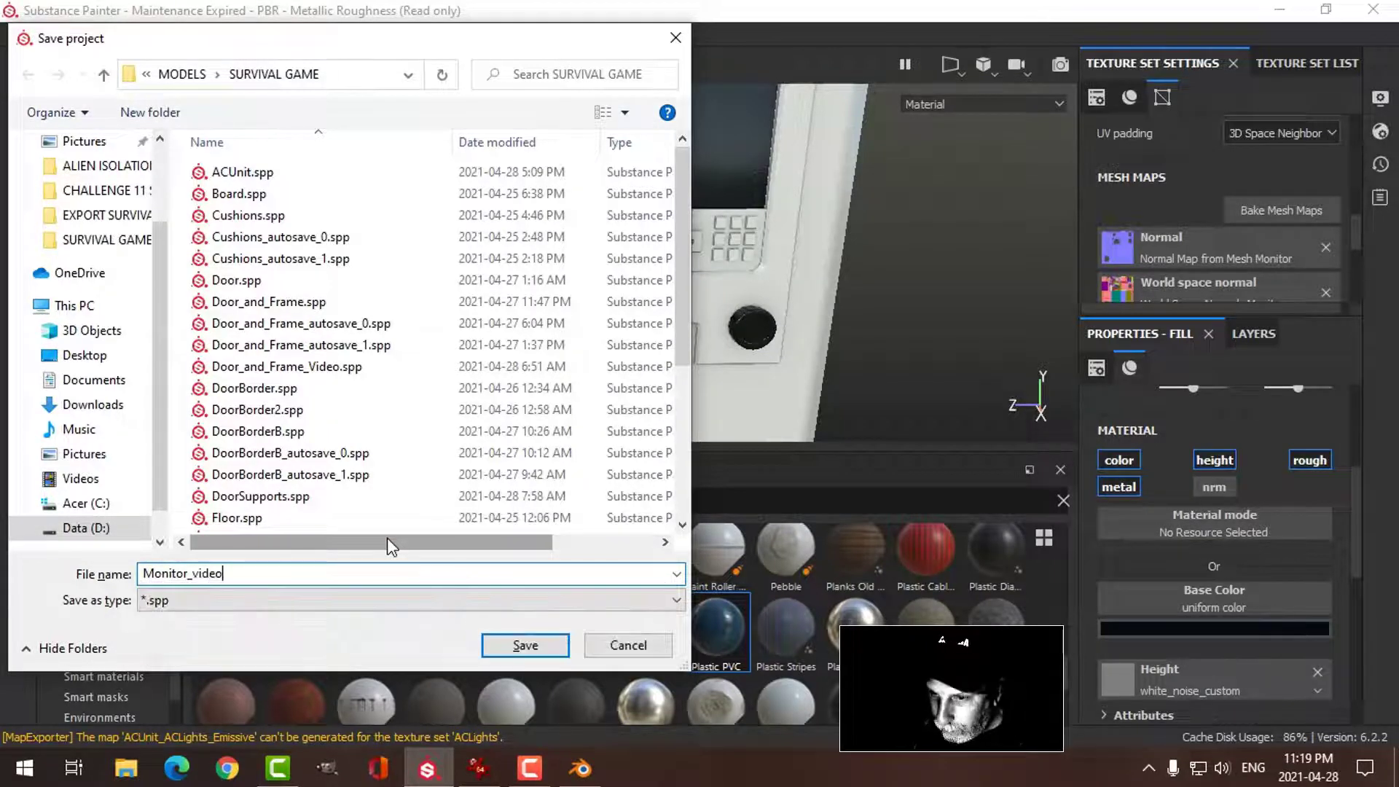
{"action": "key", "text": "Return"}
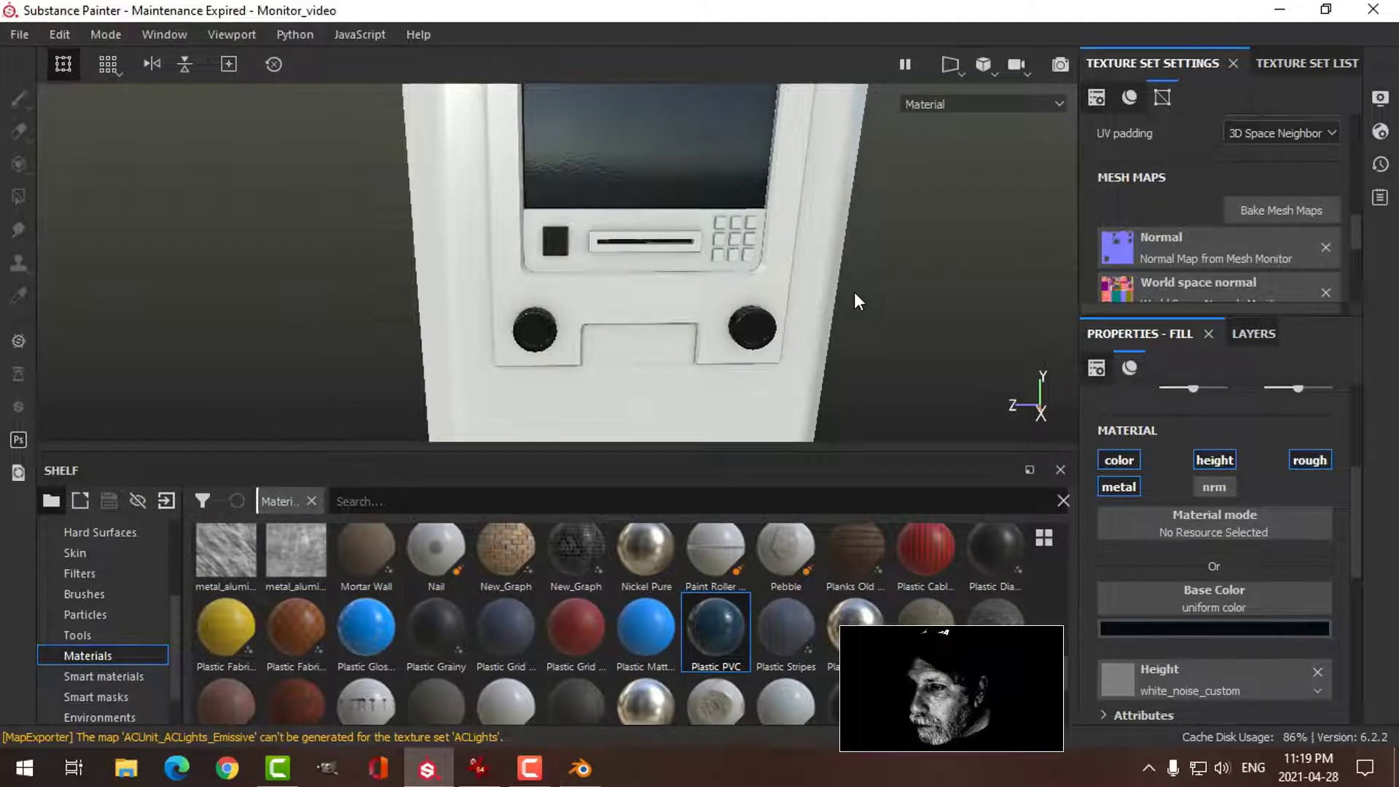
- Show the layer stack and the Texture Set List with the Monitor texture set
{"action": "scroll", "coordinate": [854, 292], "scroll_direction": "up", "scroll_amount": 2}
{"action": "scroll", "coordinate": [860, 288], "scroll_direction": "up", "scroll_amount": 1}
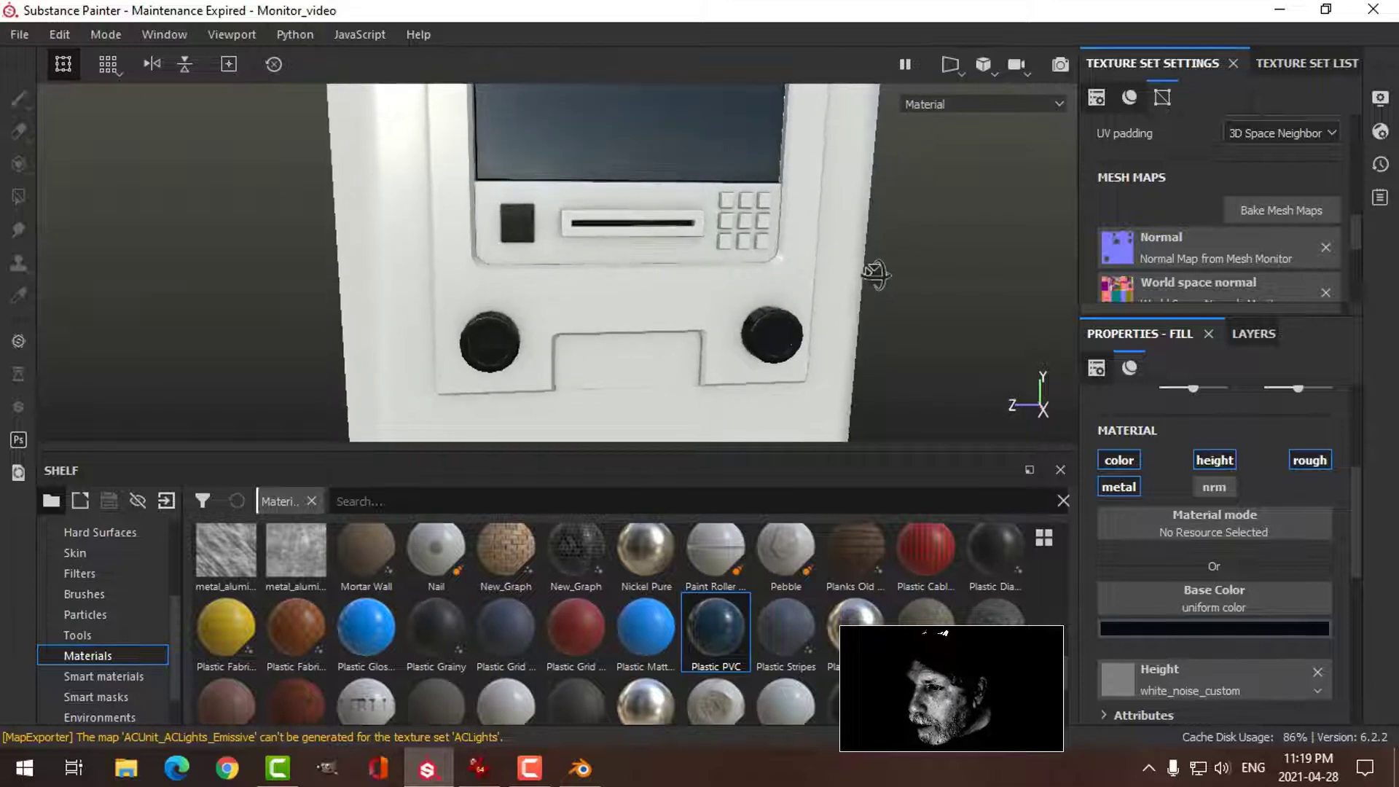
{"action": "left_click", "coordinate": [1268, 335]}
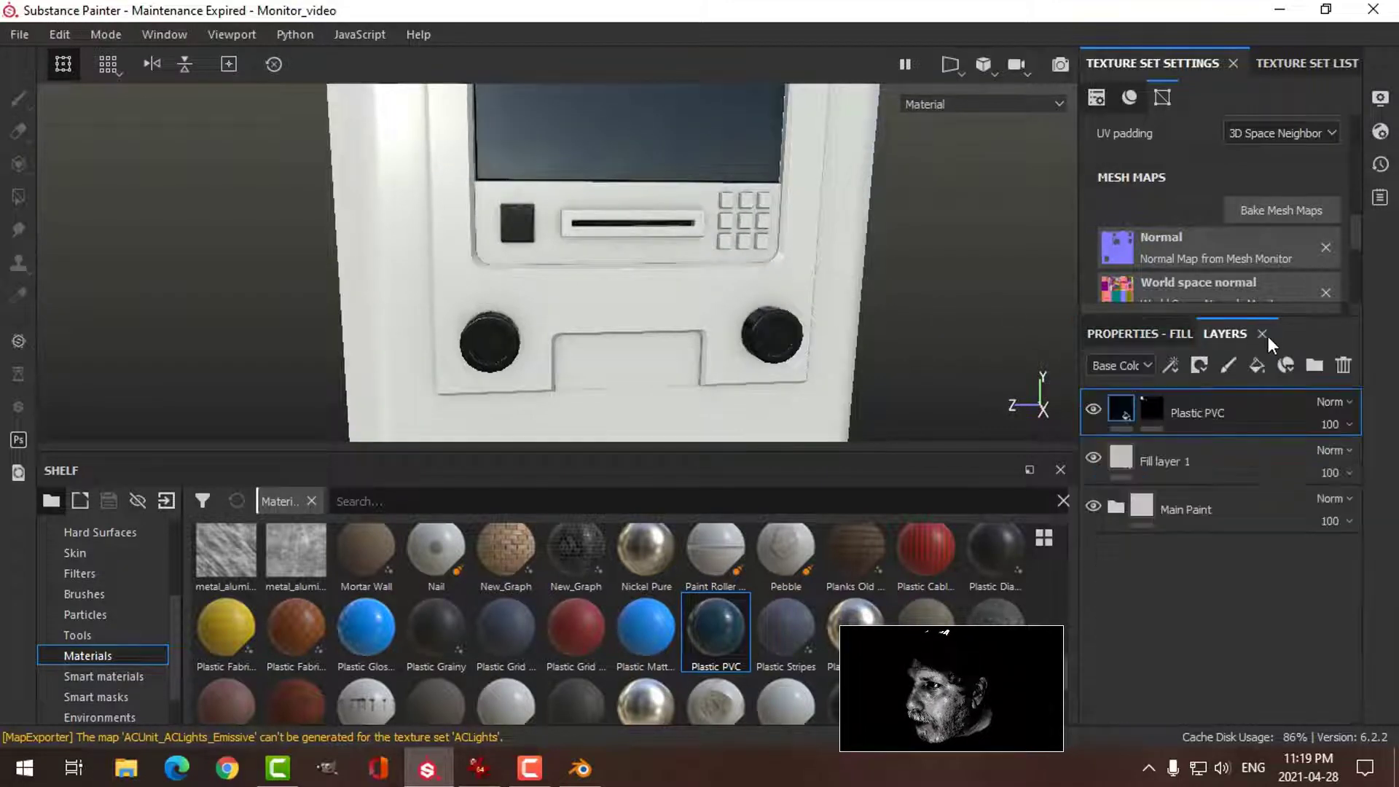
{"action": "left_click", "coordinate": [1279, 65]}
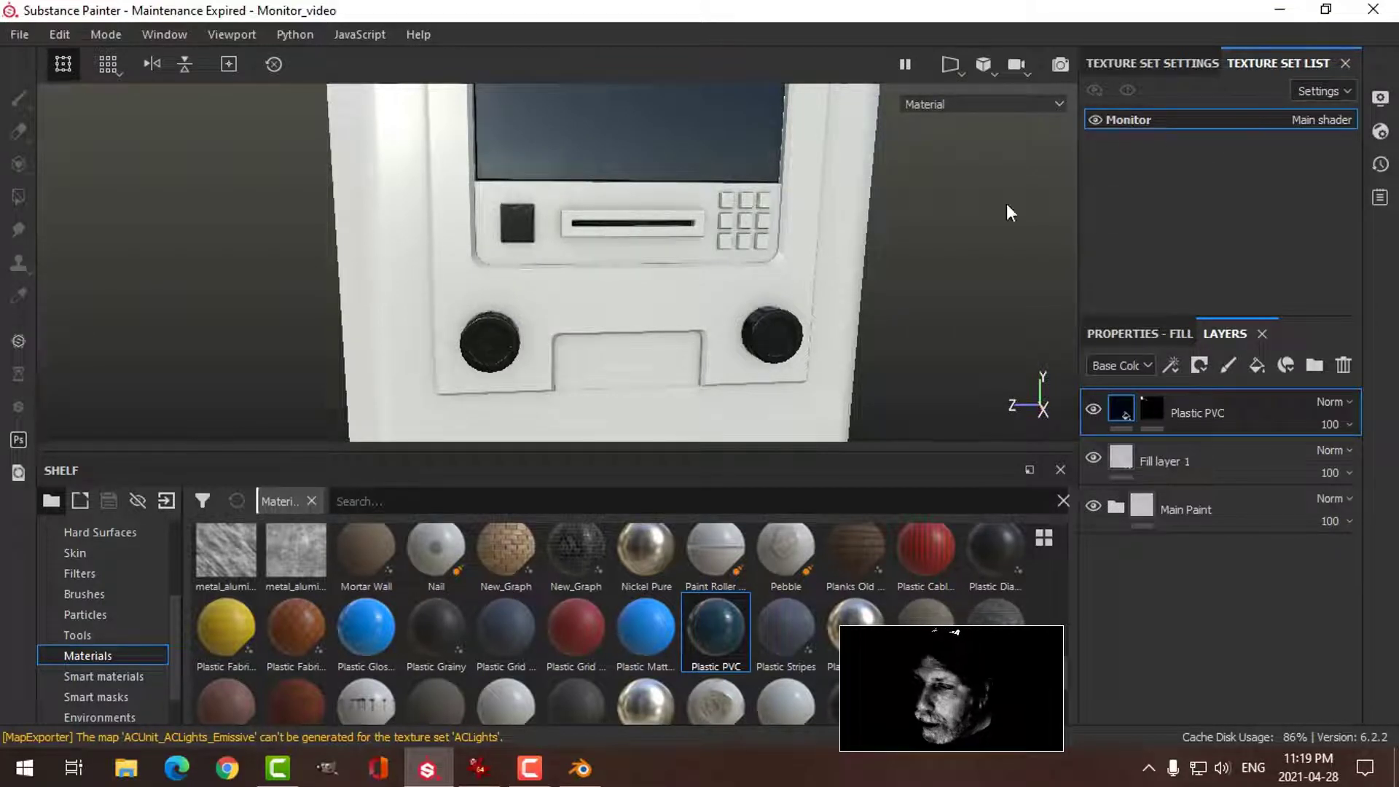
{"action": "mouse_move", "coordinate": [892, 243]}
{"action": "left_mouse_down", "text": "alt"}
{"action": "mouse_move", "coordinate": [778, 266]}
{"action": "mouse_move", "coordinate": [909, 250]}
{"action": "left_mouse_up", "text": "alt"}
{"action": "scroll", "coordinate": [909, 250], "scroll_direction": "up", "scroll_amount": 3}
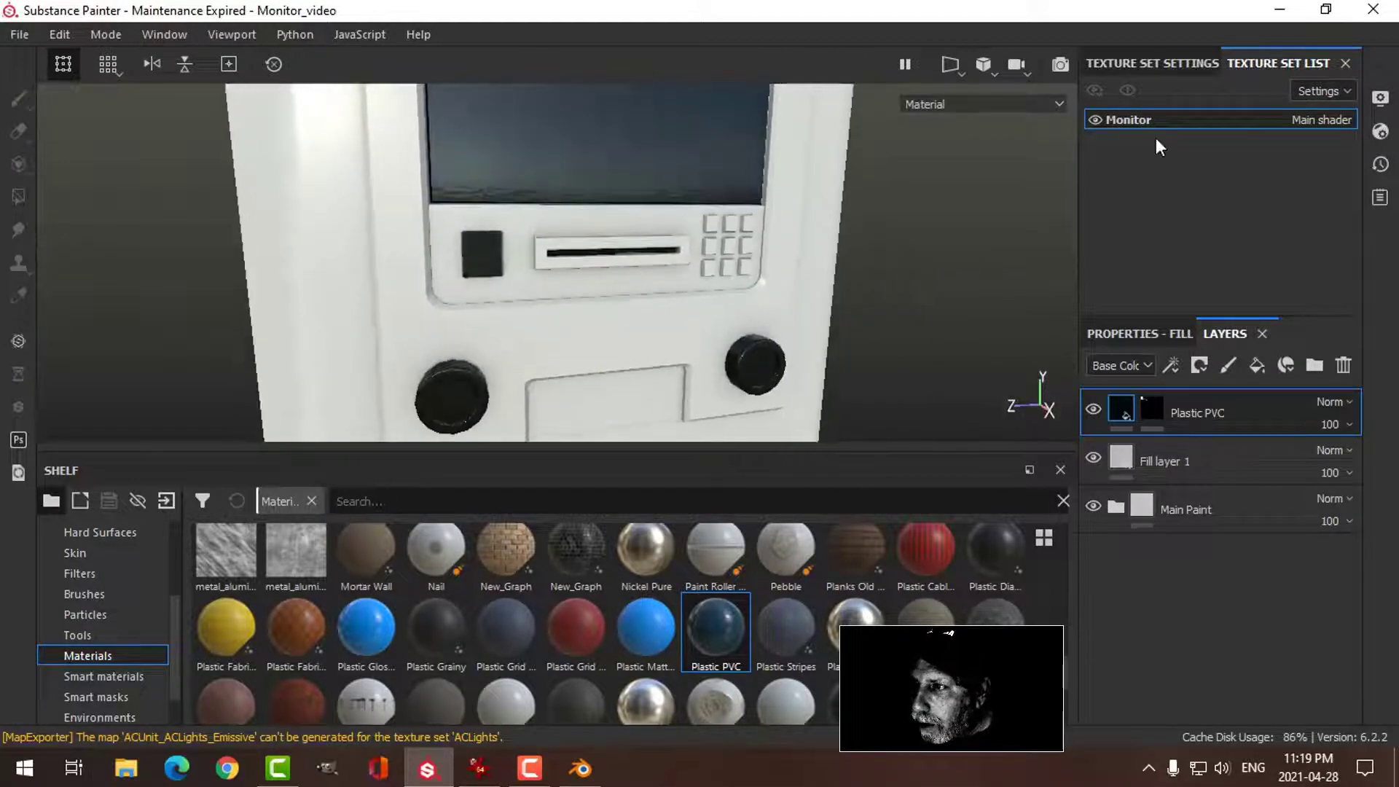
- Add an Emissive (sRGB8) channel to the Monitor texture set's channel list
{"action": "left_click", "coordinate": [1192, 61]}
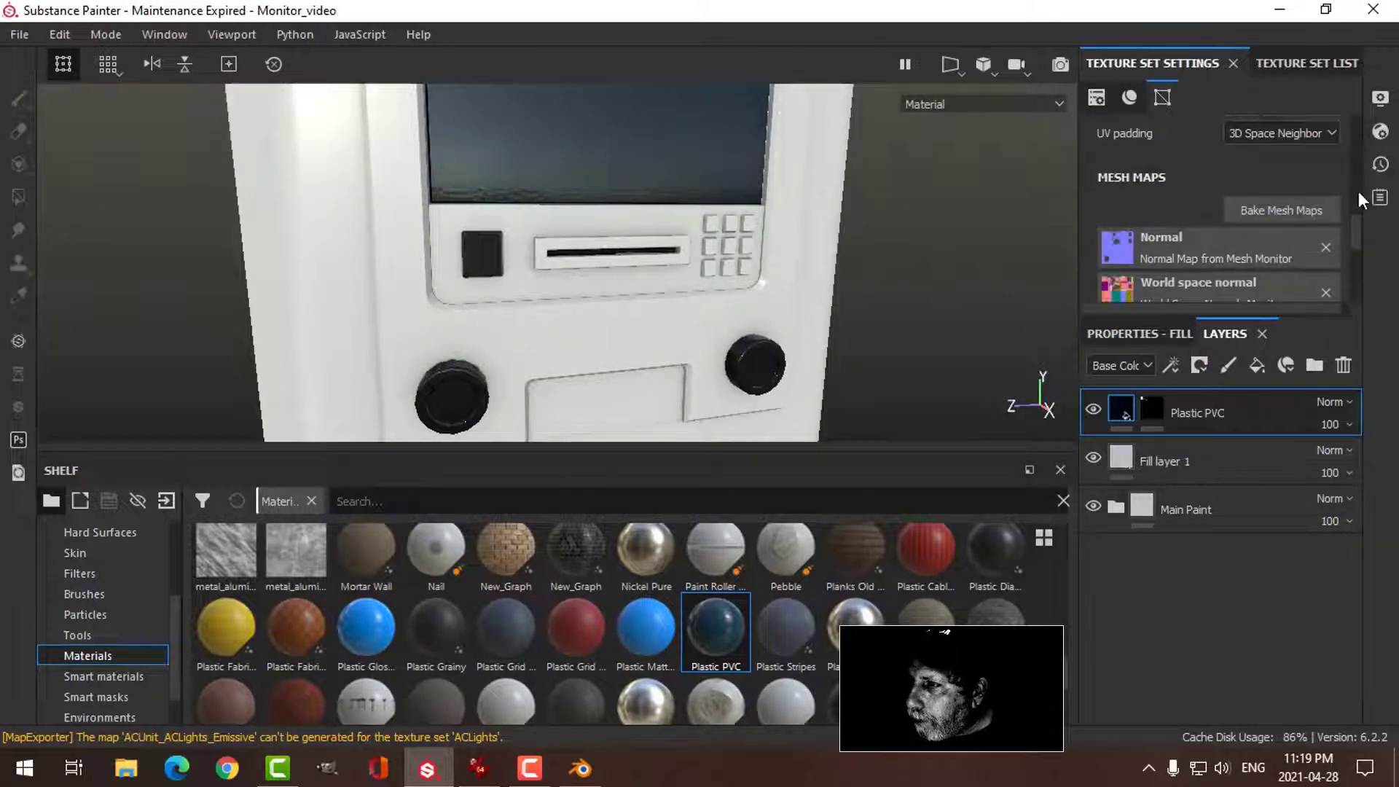
{"action": "mouse_move", "coordinate": [1358, 191]}
{"action": "left_mouse_down"}
{"action": "mouse_move", "coordinate": [1359, 209]}
{"action": "mouse_move", "coordinate": [1358, 193]}
{"action": "left_mouse_up"}
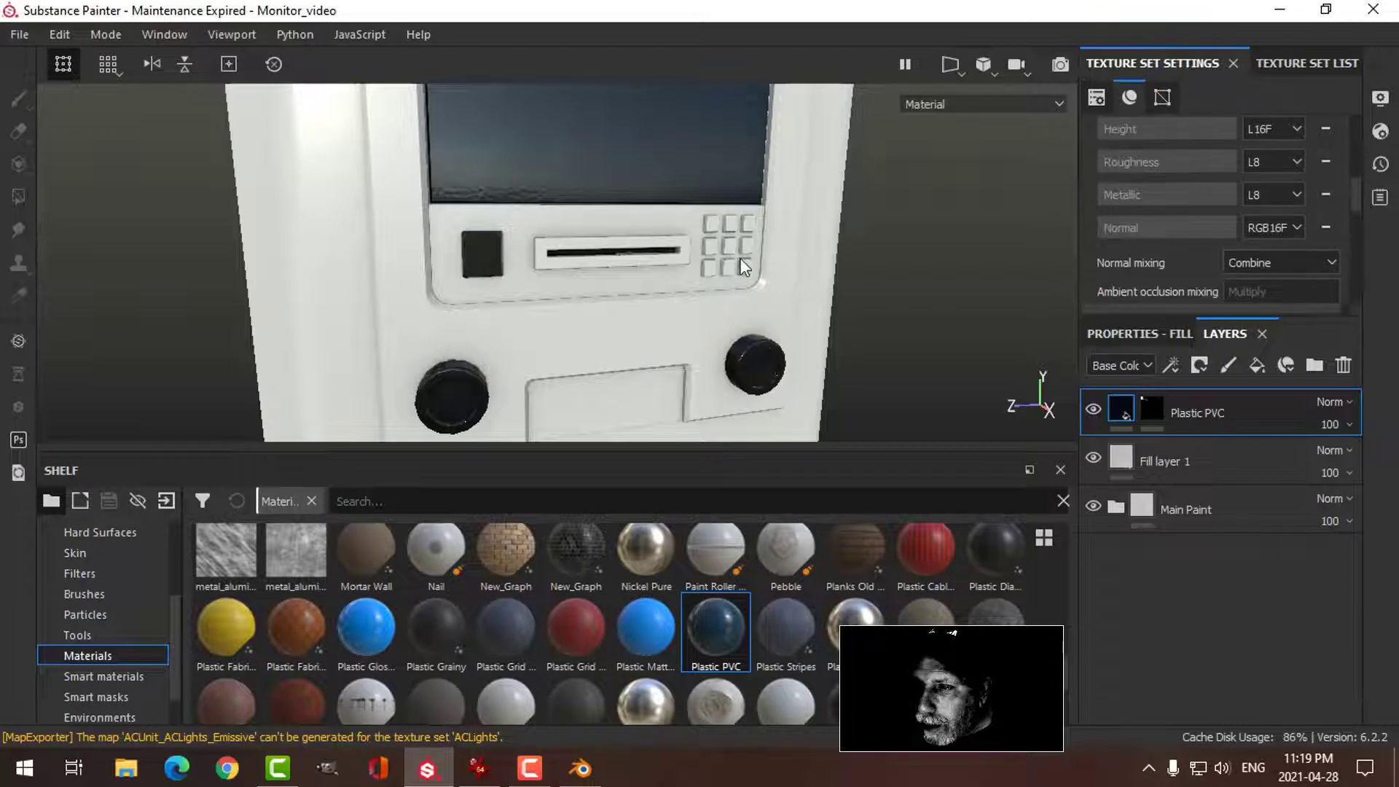
{"action": "scroll", "coordinate": [1357, 186], "scroll_direction": "up", "scroll_amount": 2}
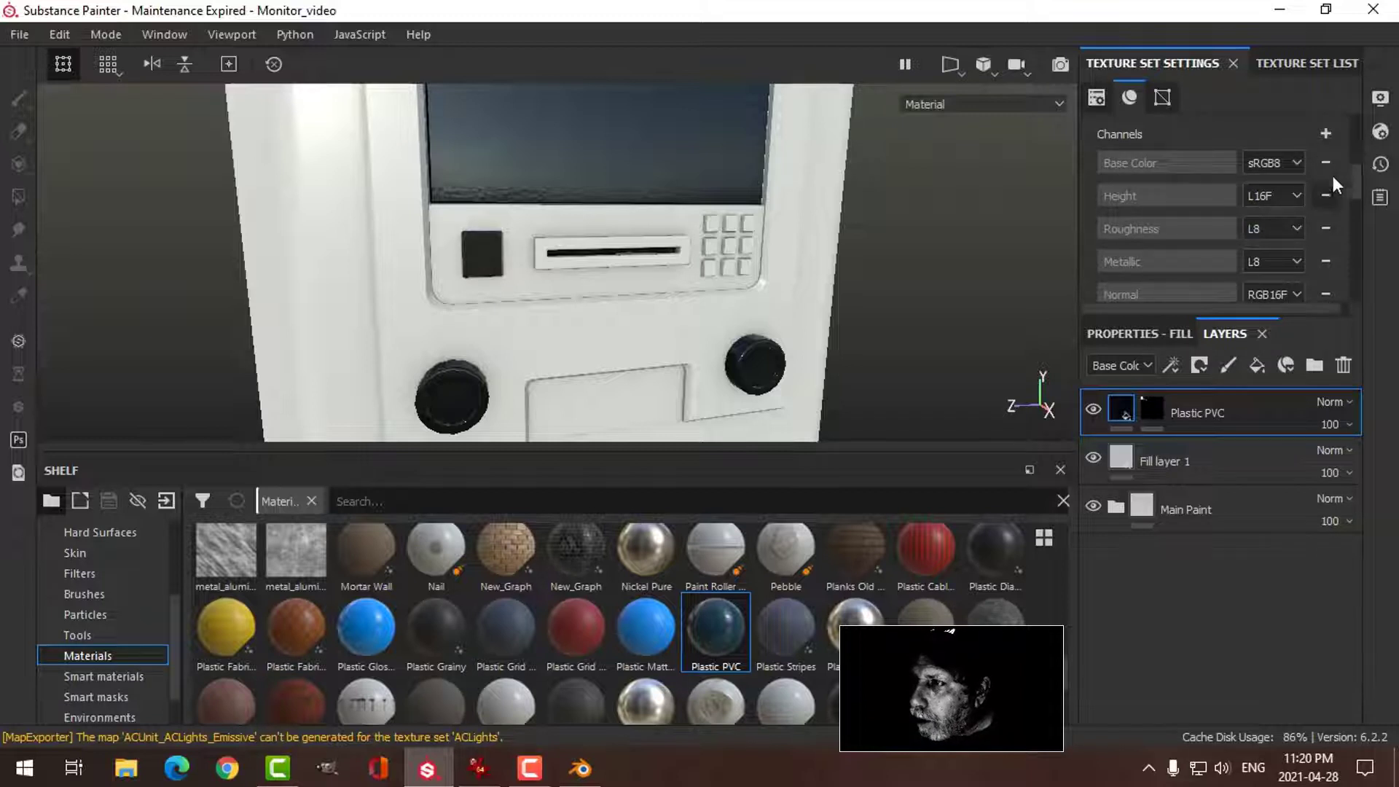
{"action": "left_click", "coordinate": [1325, 134]}
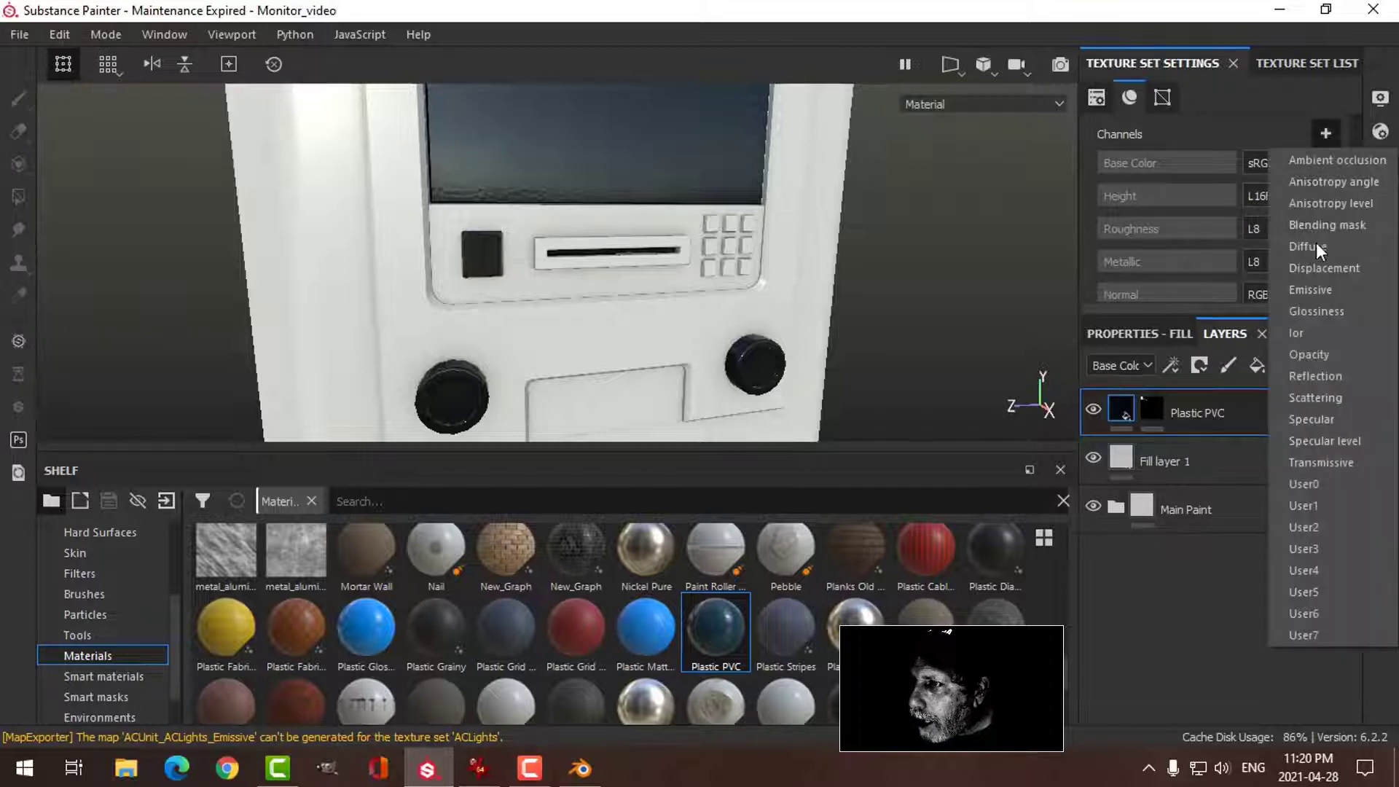
{"action": "left_click", "coordinate": [1311, 288]}
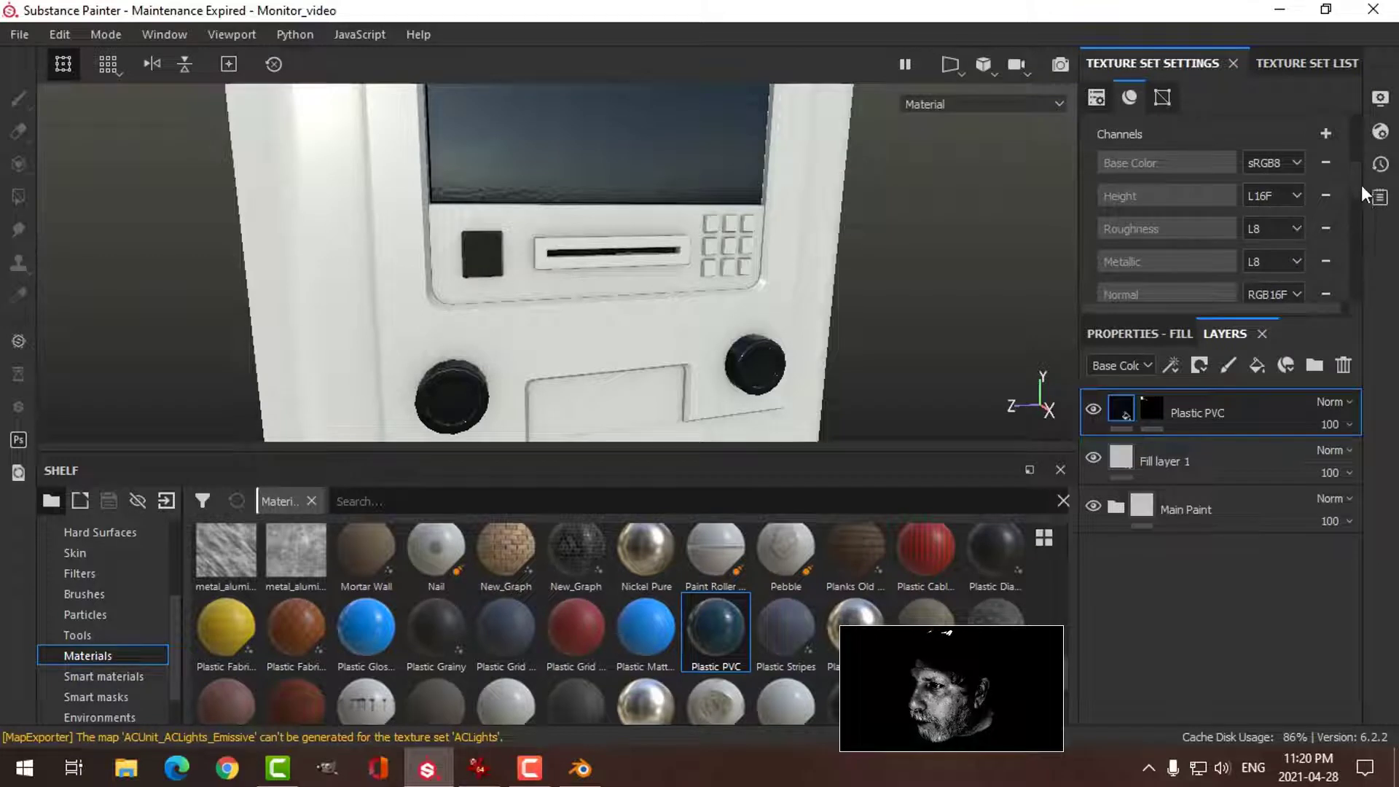
{"action": "scroll", "coordinate": [1361, 189], "scroll_direction": "down", "scroll_amount": 2}
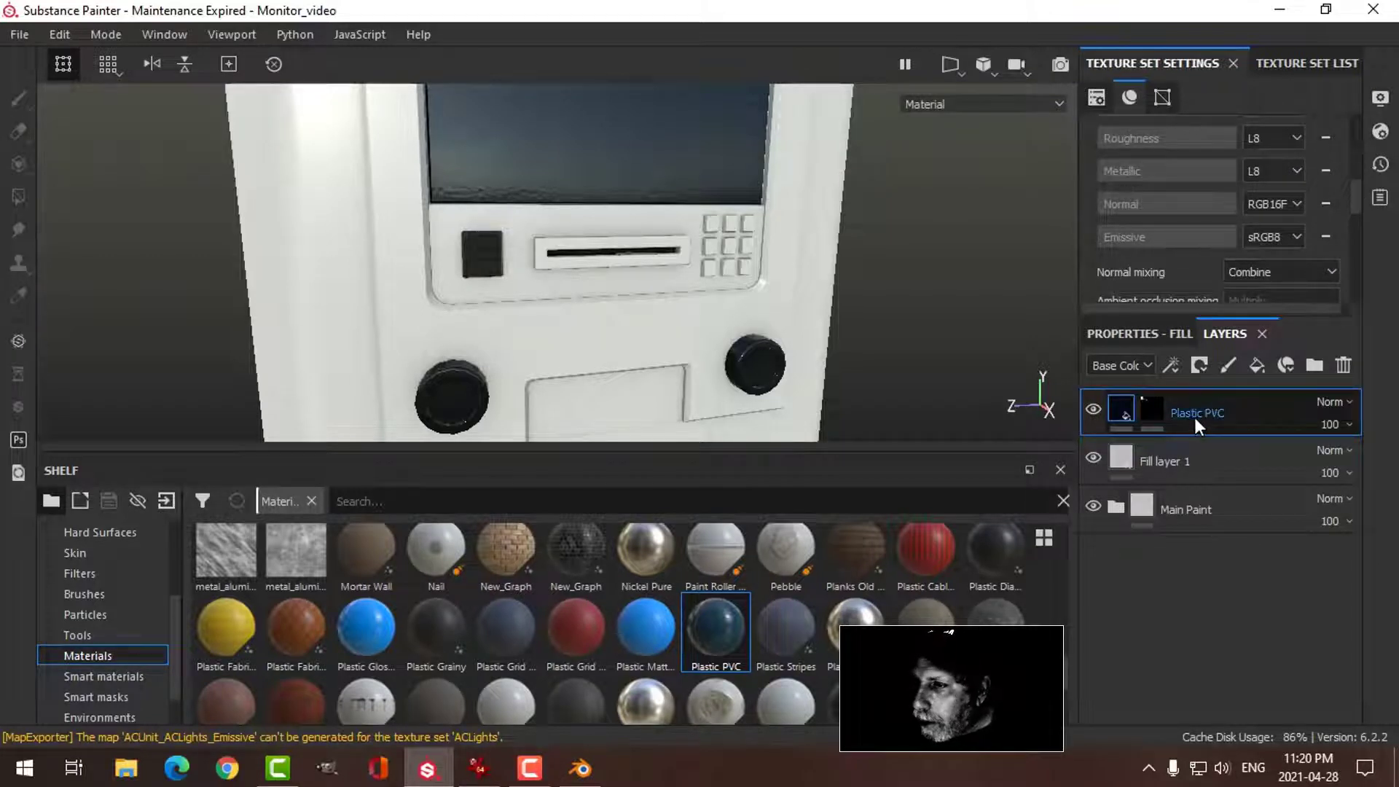
- Add a fill layer limited to the emiss channel with a bright saturated yellow emissive colour
{"action": "left_click", "coordinate": [1260, 367]}
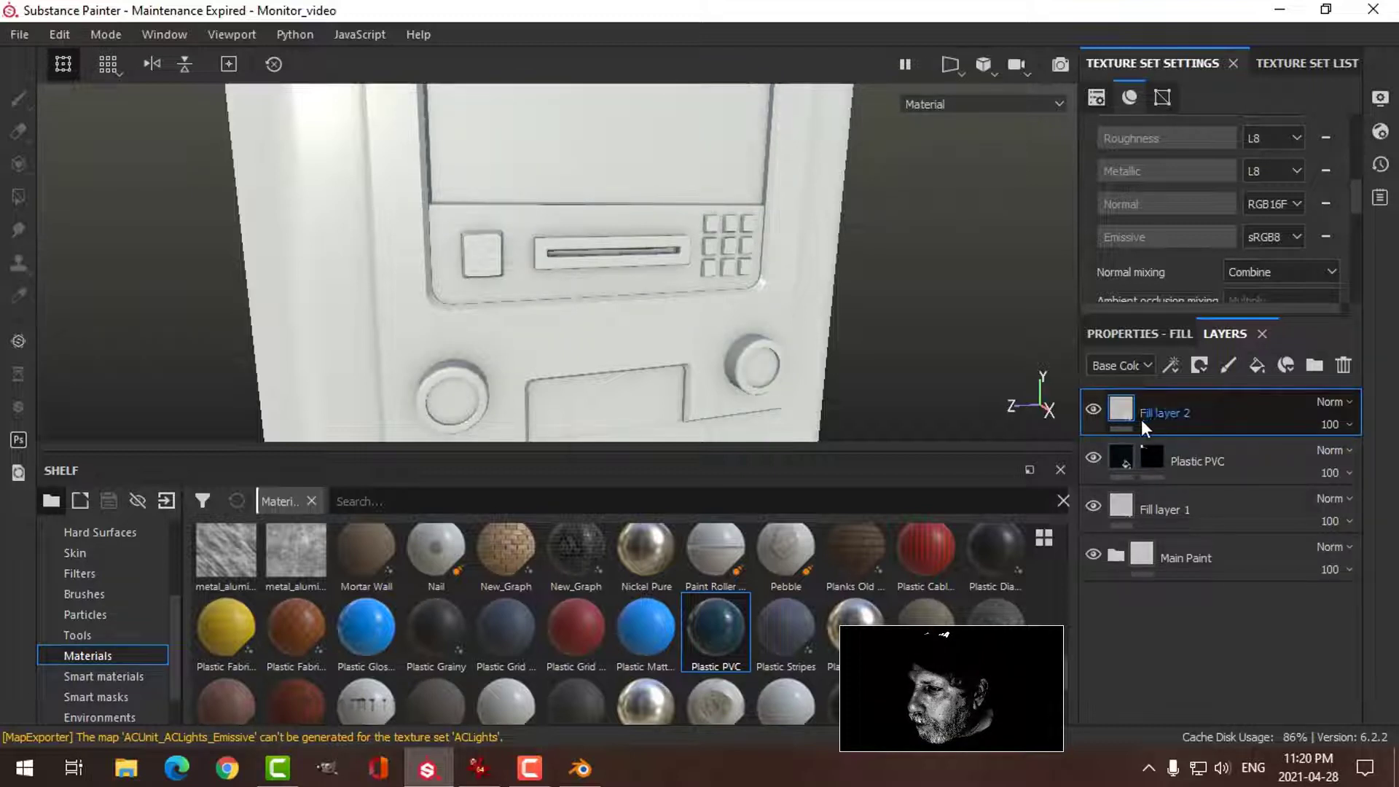
{"action": "left_click", "coordinate": [1141, 334]}
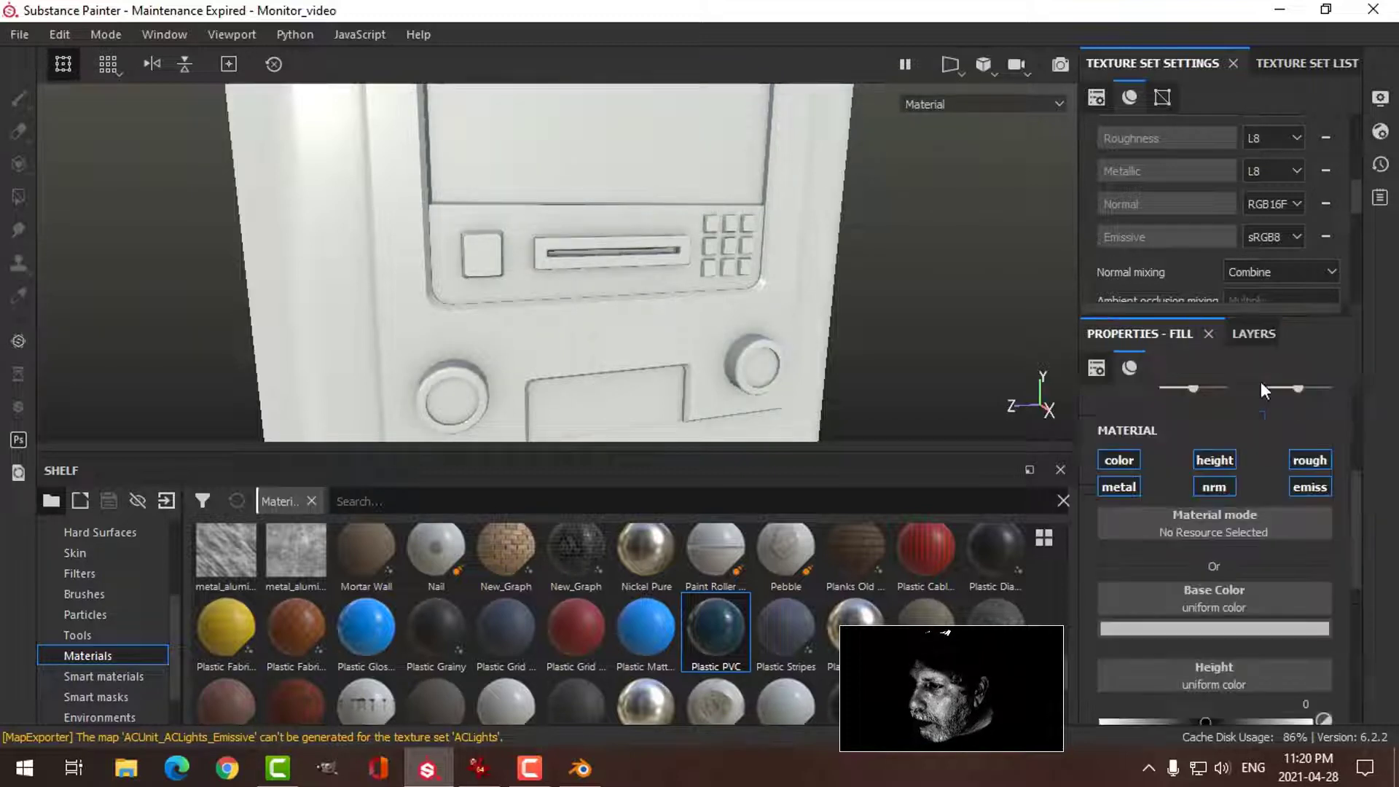
{"action": "left_click", "coordinate": [1309, 487]}
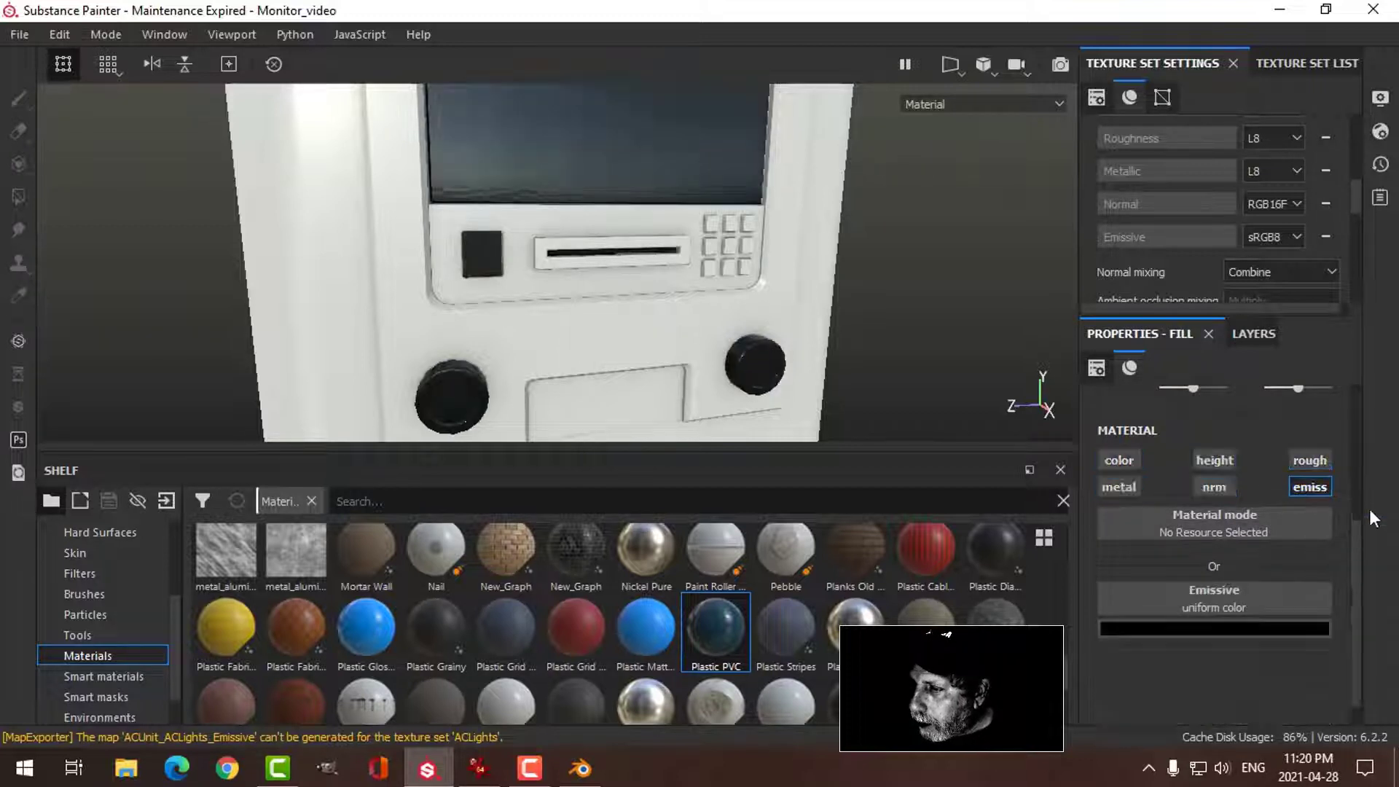
{"action": "left_click", "coordinate": [1249, 628]}
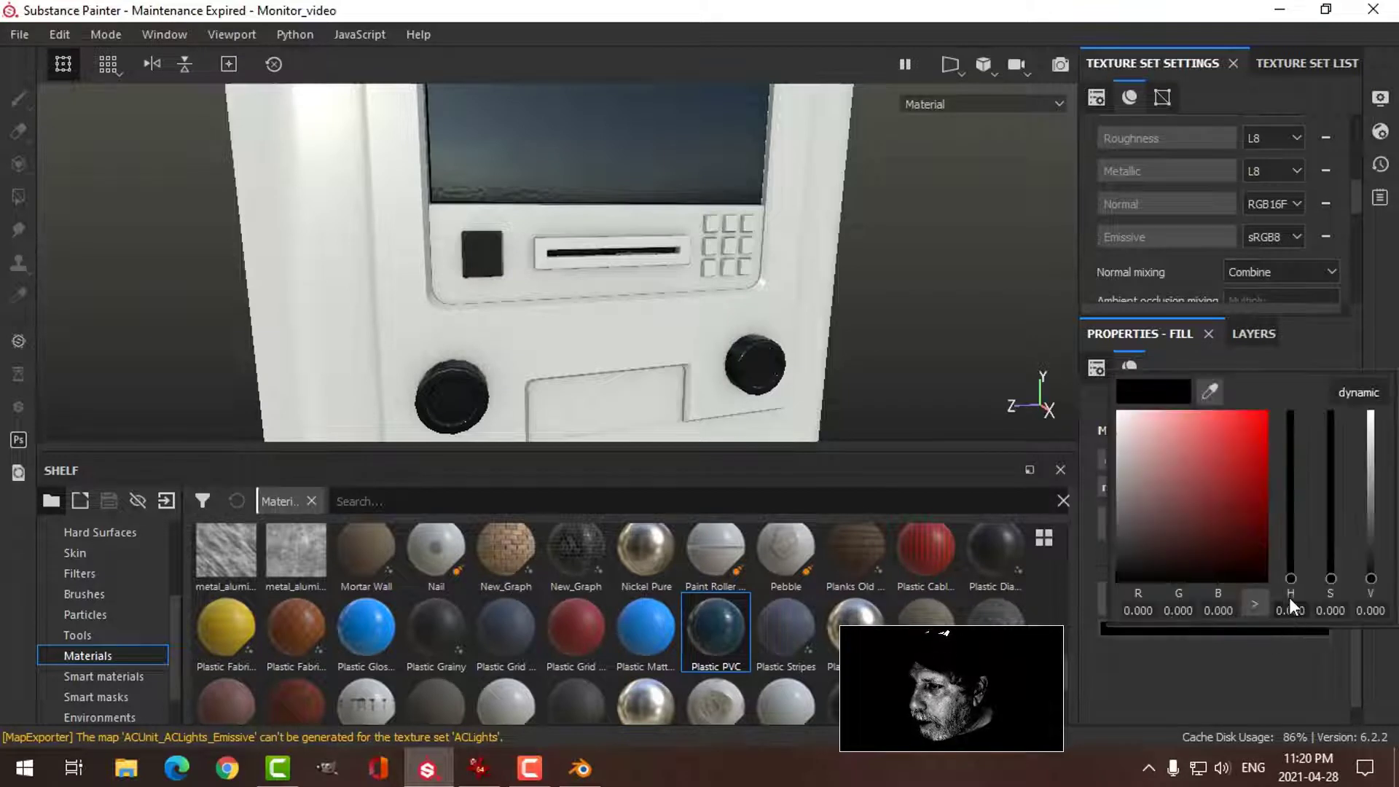
{"action": "left_click", "coordinate": [1358, 394]}
{"action": "left_click", "coordinate": [1292, 553]}
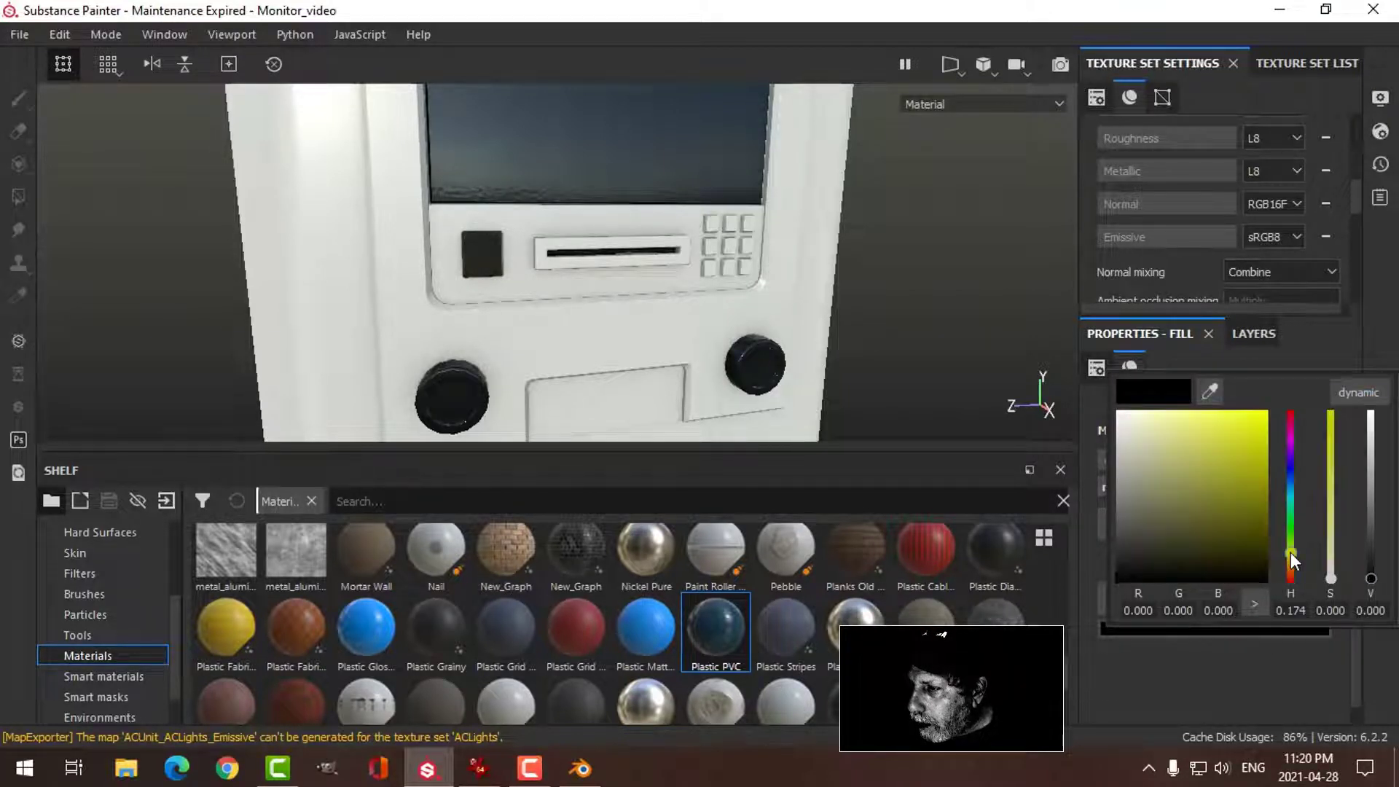
{"action": "left_click", "coordinate": [1261, 422]}
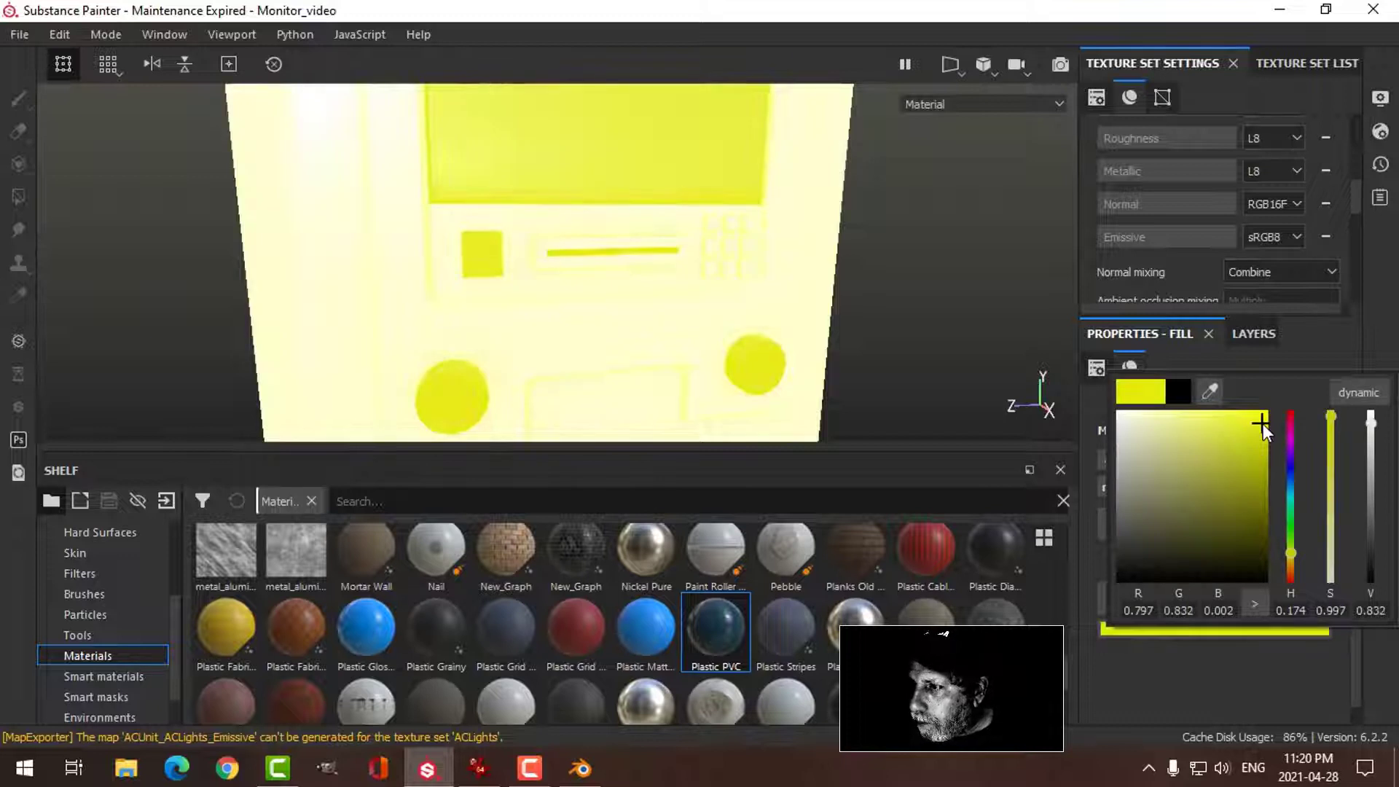
{"action": "left_click", "coordinate": [1255, 334]}
{"action": "left_click", "coordinate": [1201, 364]}
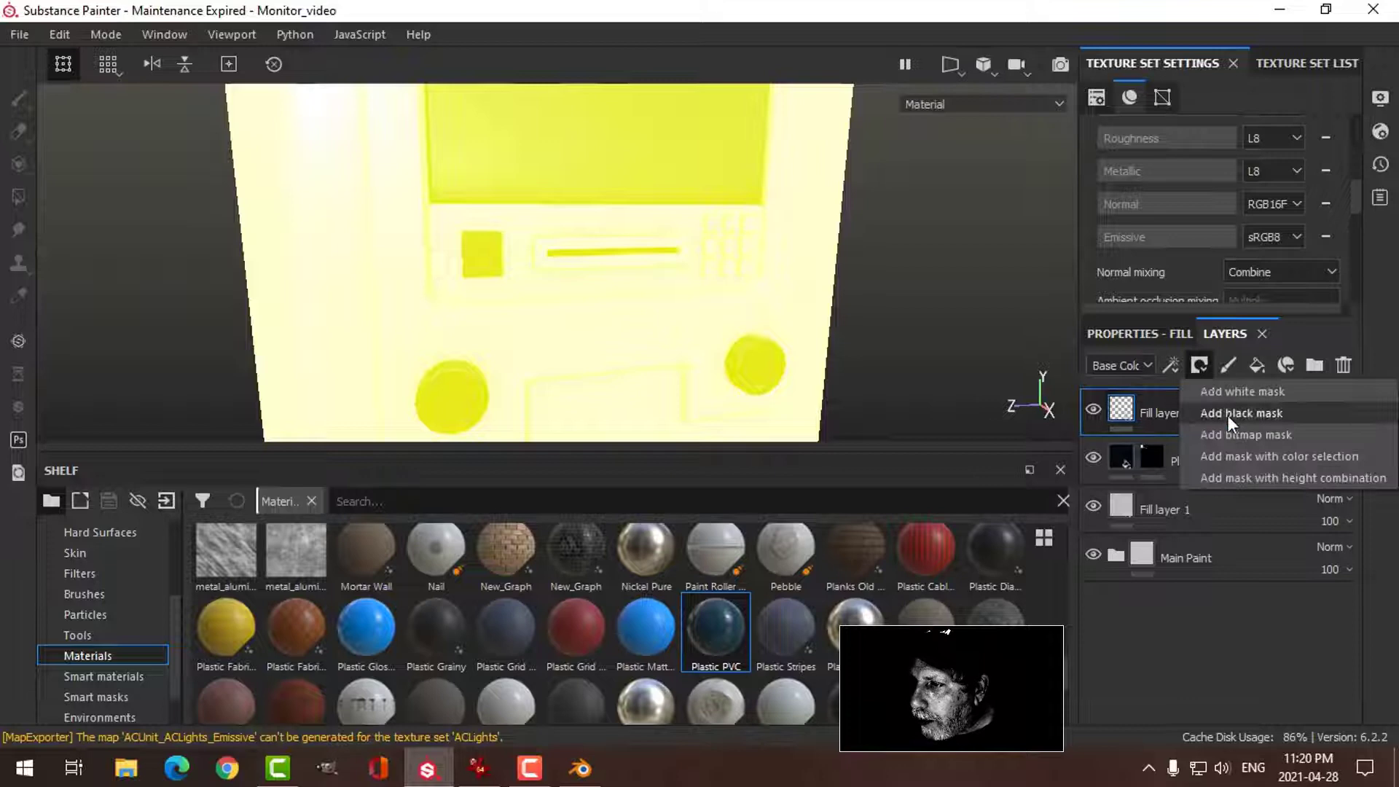
- Black-mask Fill layer 2 and mesh-fill four keypad buttons so only they glow yellow
{"action": "left_click", "coordinate": [1228, 417]}
{"action": "mouse_move", "coordinate": [890, 322]}
{"action": "left_mouse_down", "text": "alt"}
{"action": "mouse_move", "coordinate": [890, 306]}
{"action": "mouse_move", "coordinate": [893, 321]}
{"action": "mouse_move", "coordinate": [801, 294]}
{"action": "left_mouse_up", "text": "alt"}
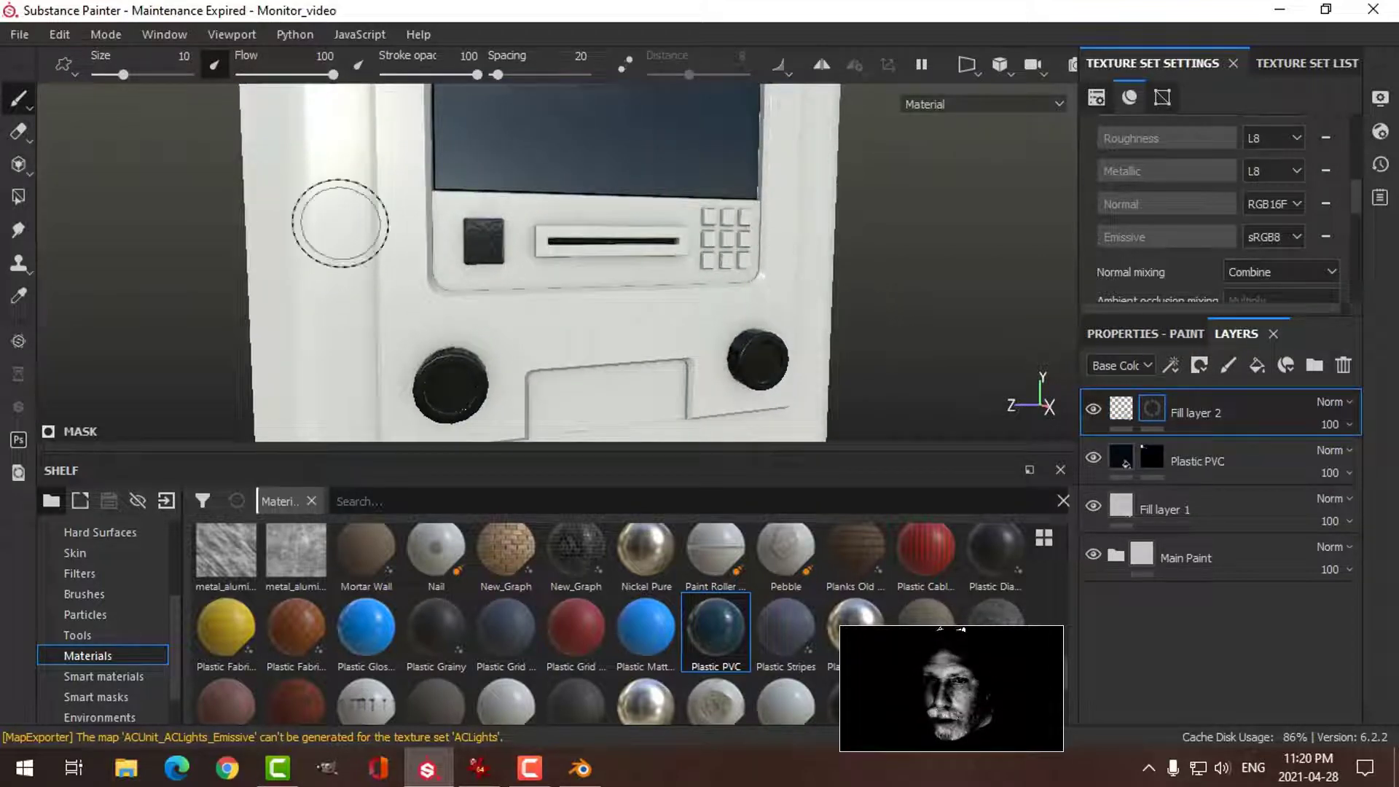
{"action": "left_click", "coordinate": [18, 196]}
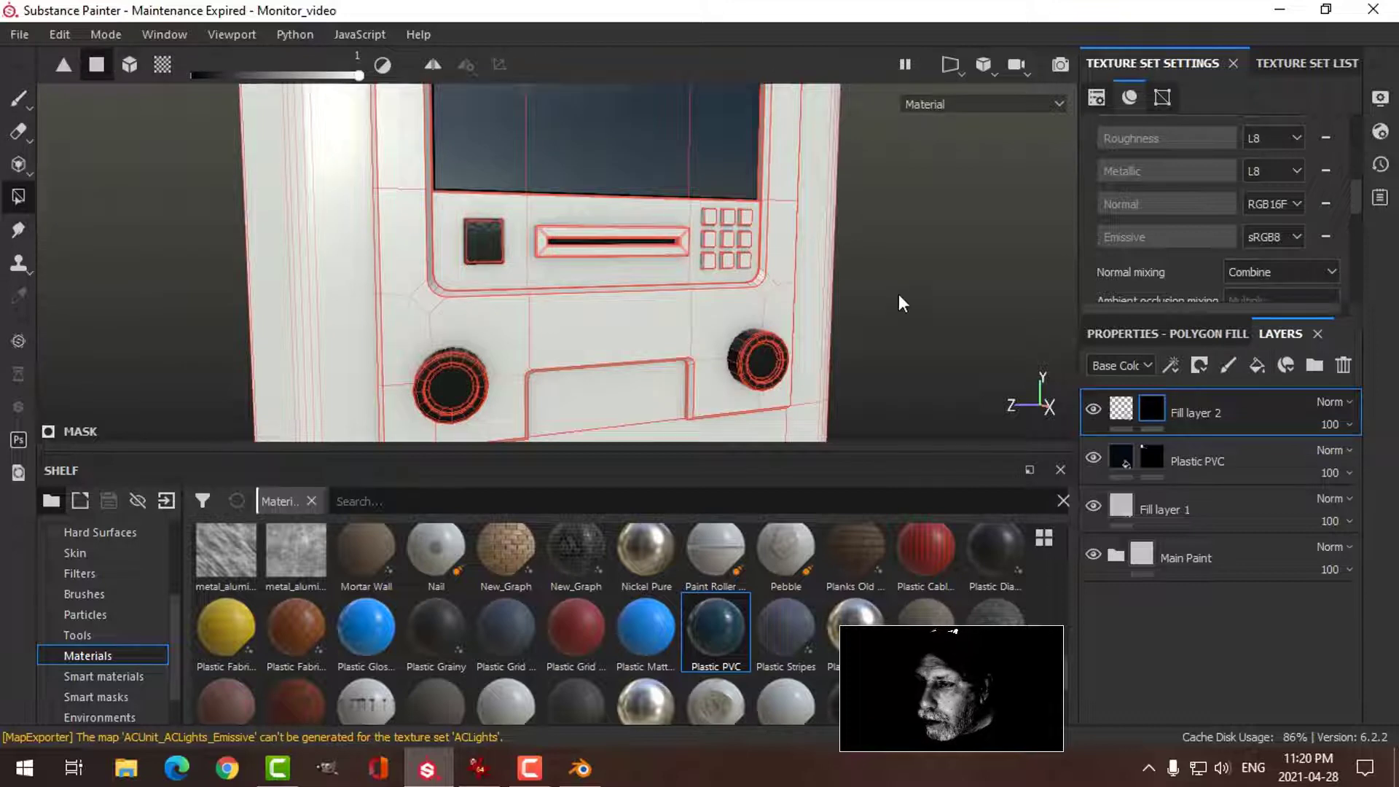
{"action": "left_click_drag", "start_coordinate": [899, 304], "coordinate": [855, 309], "text": "alt"}
{"action": "left_click_drag", "start_coordinate": [711, 261], "coordinate": [718, 273], "text": "alt"}
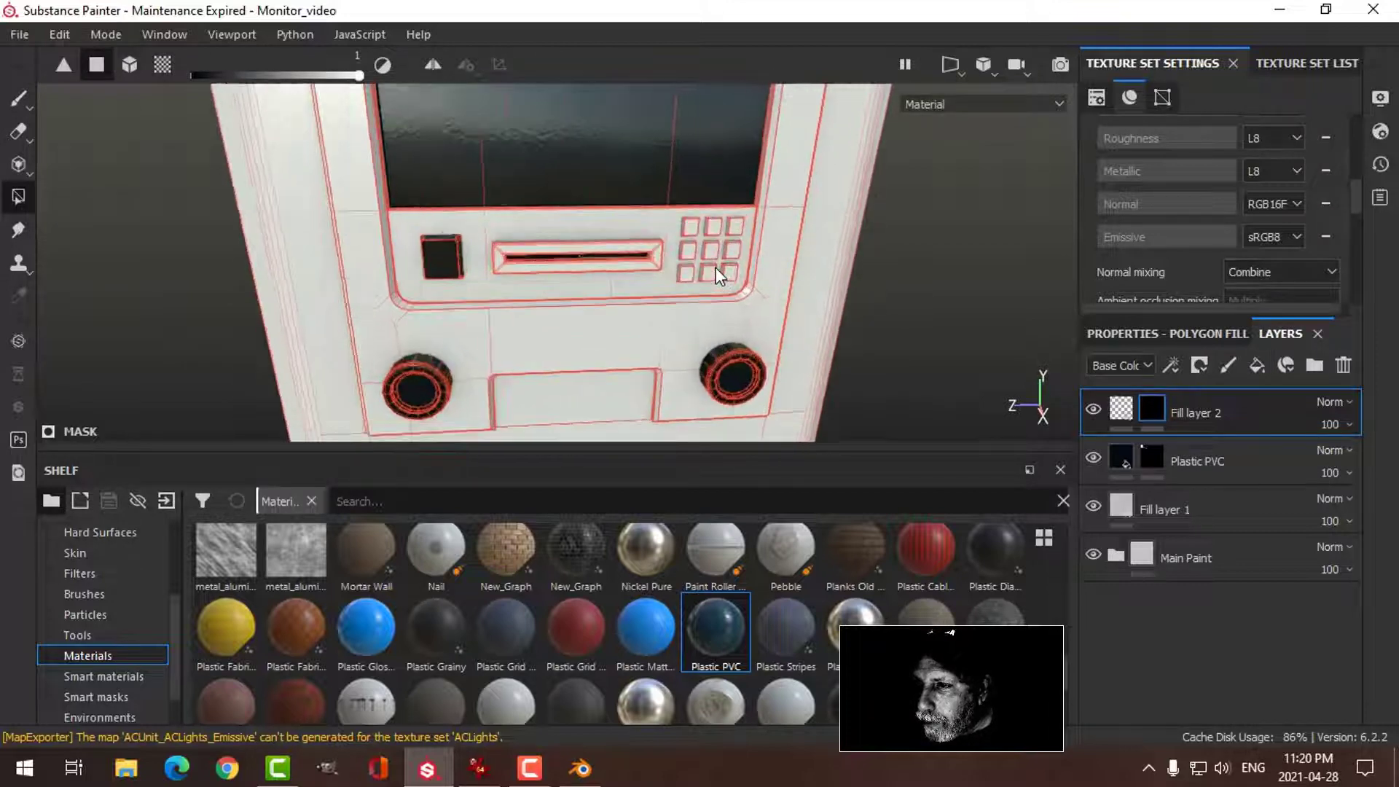
{"action": "scroll", "coordinate": [718, 275], "scroll_direction": "up", "scroll_amount": 3}
{"action": "left_click", "coordinate": [1199, 336]}
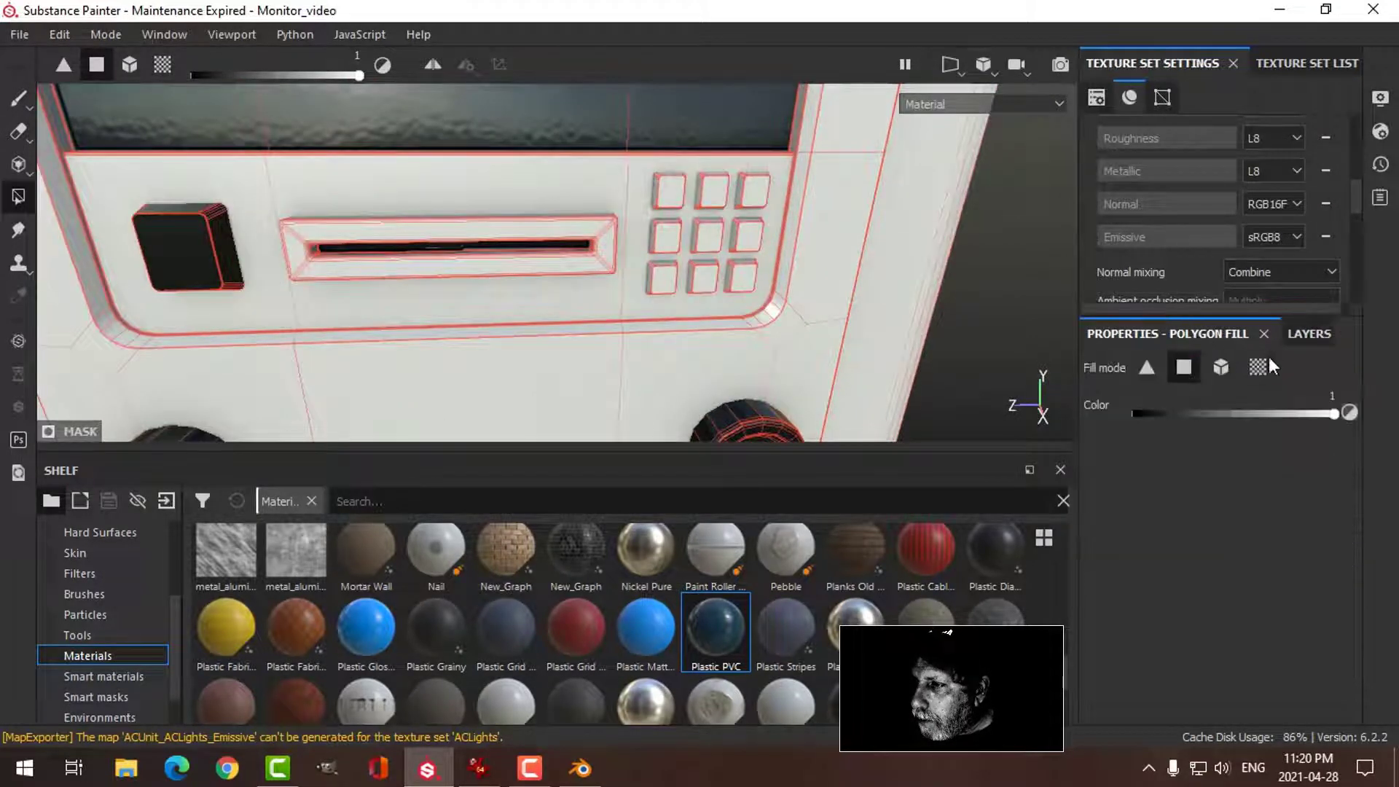
{"action": "left_click", "coordinate": [1222, 366]}
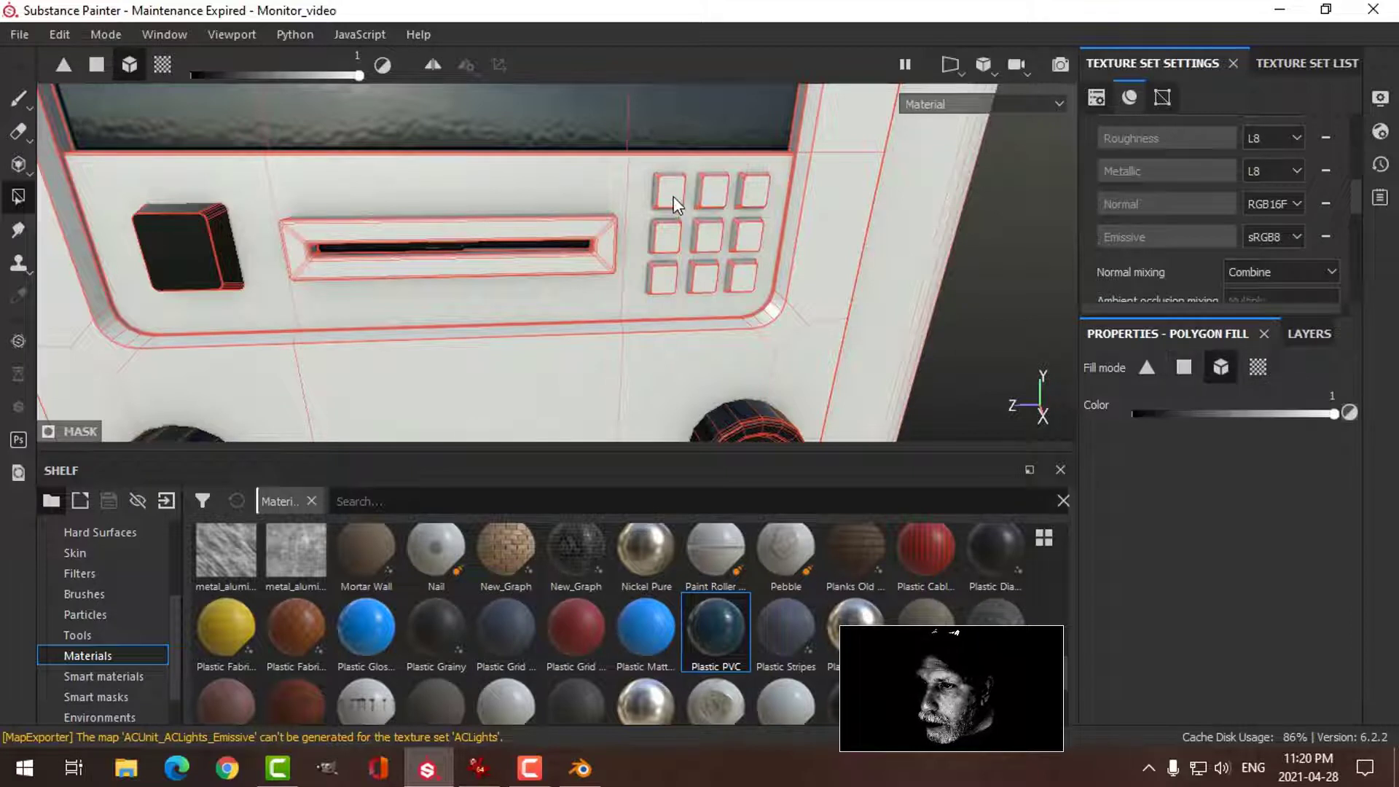
{"action": "left_click", "coordinate": [716, 198]}
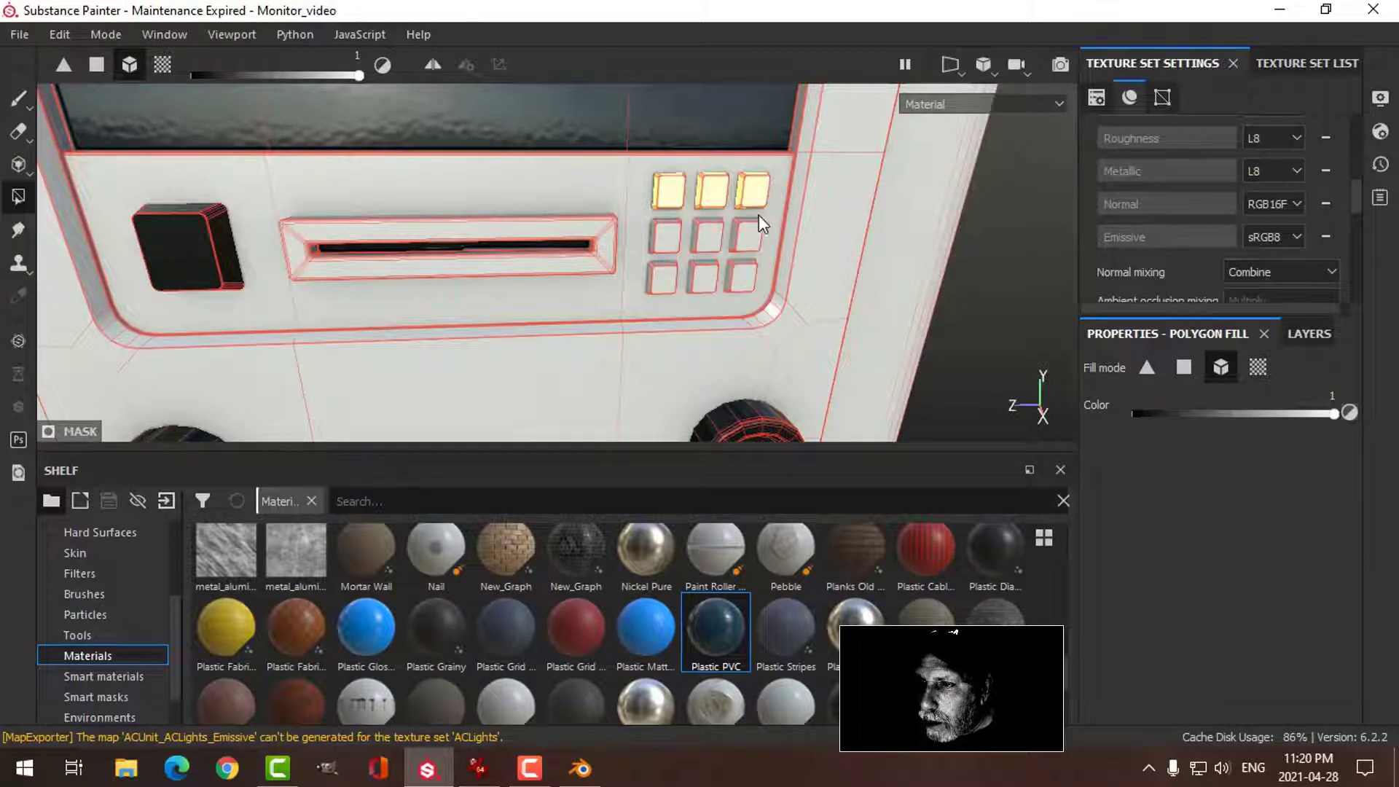
{"action": "left_click", "coordinate": [747, 235]}
{"action": "left_click", "coordinate": [666, 238]}
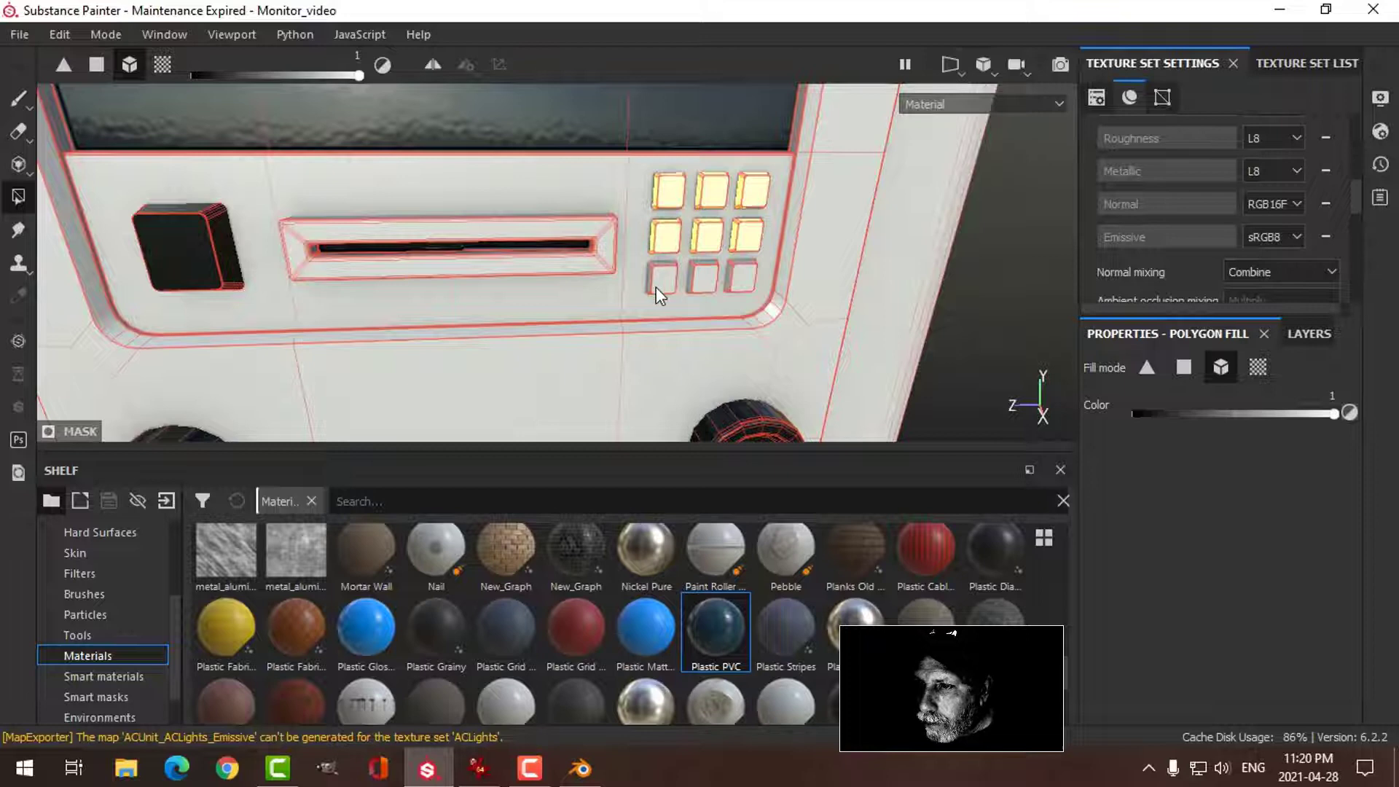
{"action": "left_click", "coordinate": [705, 277]}
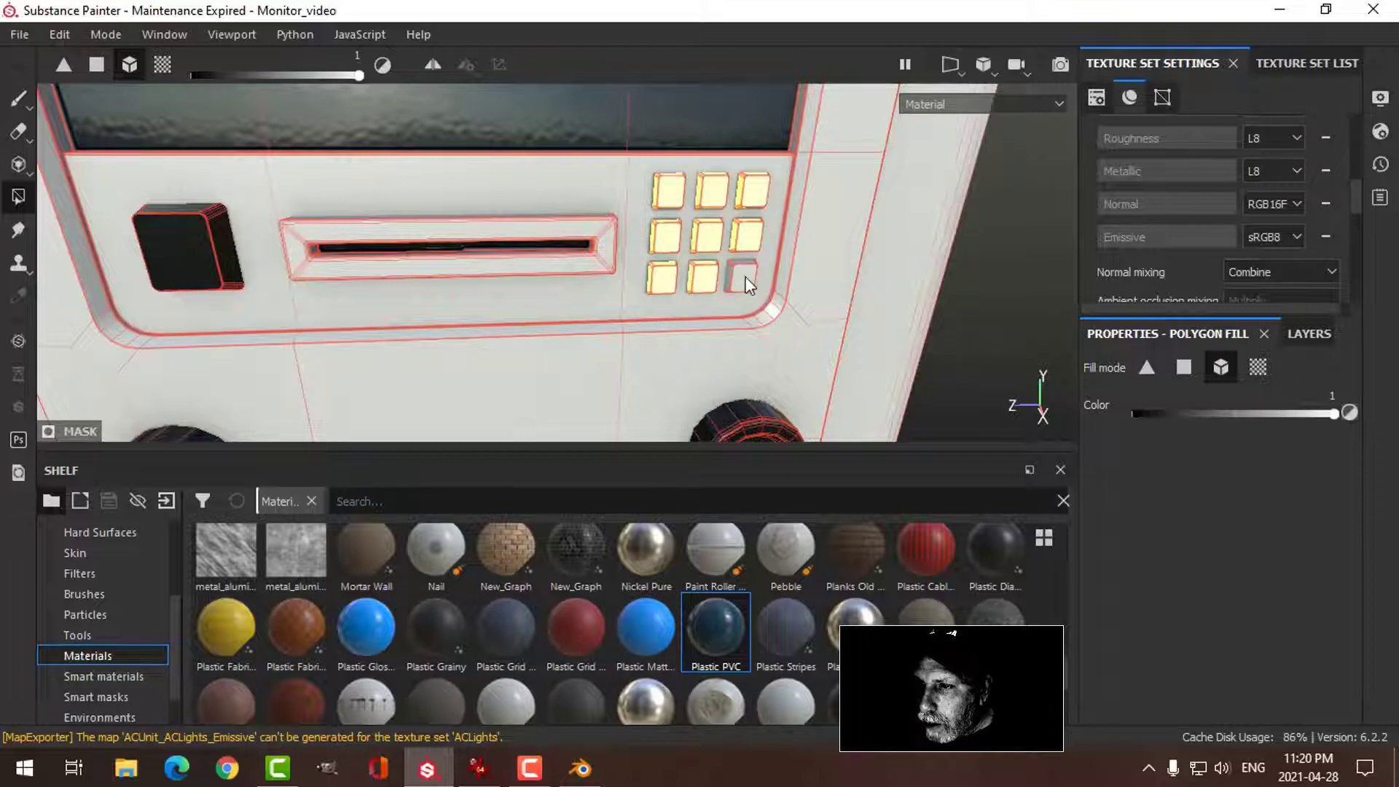
- Switch back to the brush, inspect the monitor's side and lower door, and show the layers
{"action": "left_click_drag", "start_coordinate": [731, 275], "coordinate": [516, 259], "text": "alt"}
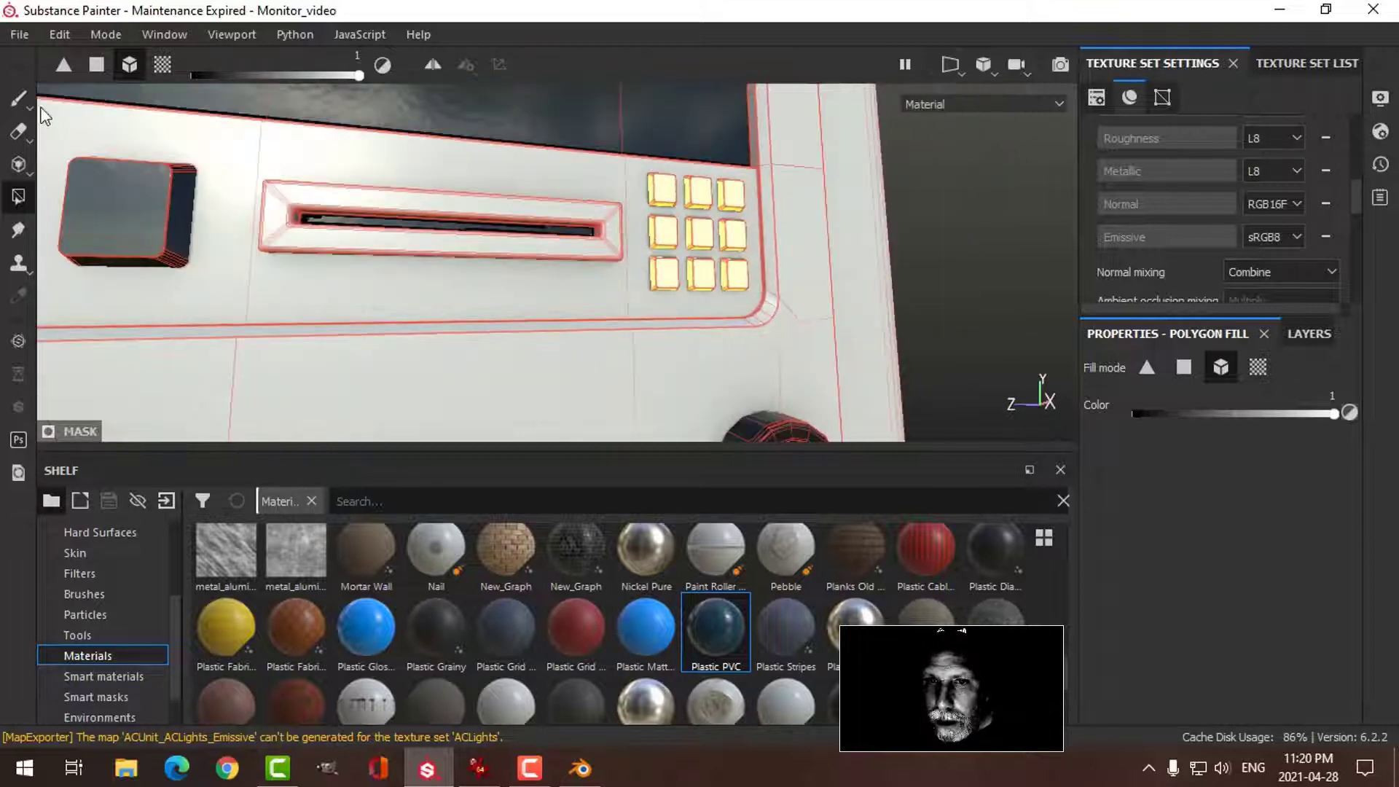
{"action": "key", "text": "1"}
{"action": "mouse_move", "coordinate": [827, 266]}
{"action": "left_mouse_down", "text": "alt"}
{"action": "mouse_move", "coordinate": [837, 303]}
{"action": "mouse_move", "coordinate": [744, 270]}
{"action": "mouse_move", "coordinate": [824, 275]}
{"action": "mouse_move", "coordinate": [739, 291]}
{"action": "left_mouse_up", "text": "alt"}
{"action": "scroll", "coordinate": [831, 304], "scroll_direction": "down", "scroll_amount": 2}
{"action": "scroll", "coordinate": [831, 302], "scroll_direction": "down", "scroll_amount": 2}
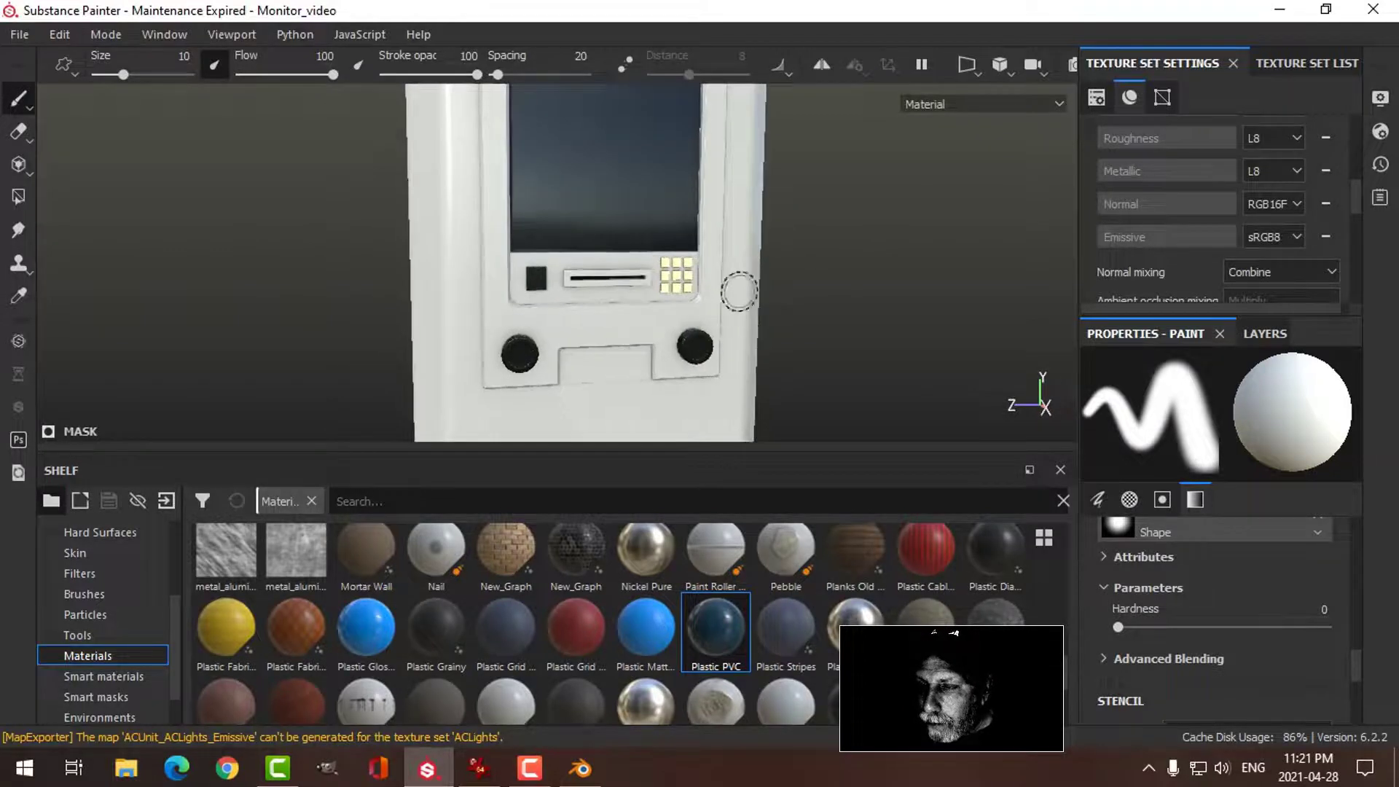
{"action": "scroll", "coordinate": [777, 329], "scroll_direction": "down", "scroll_amount": 4}
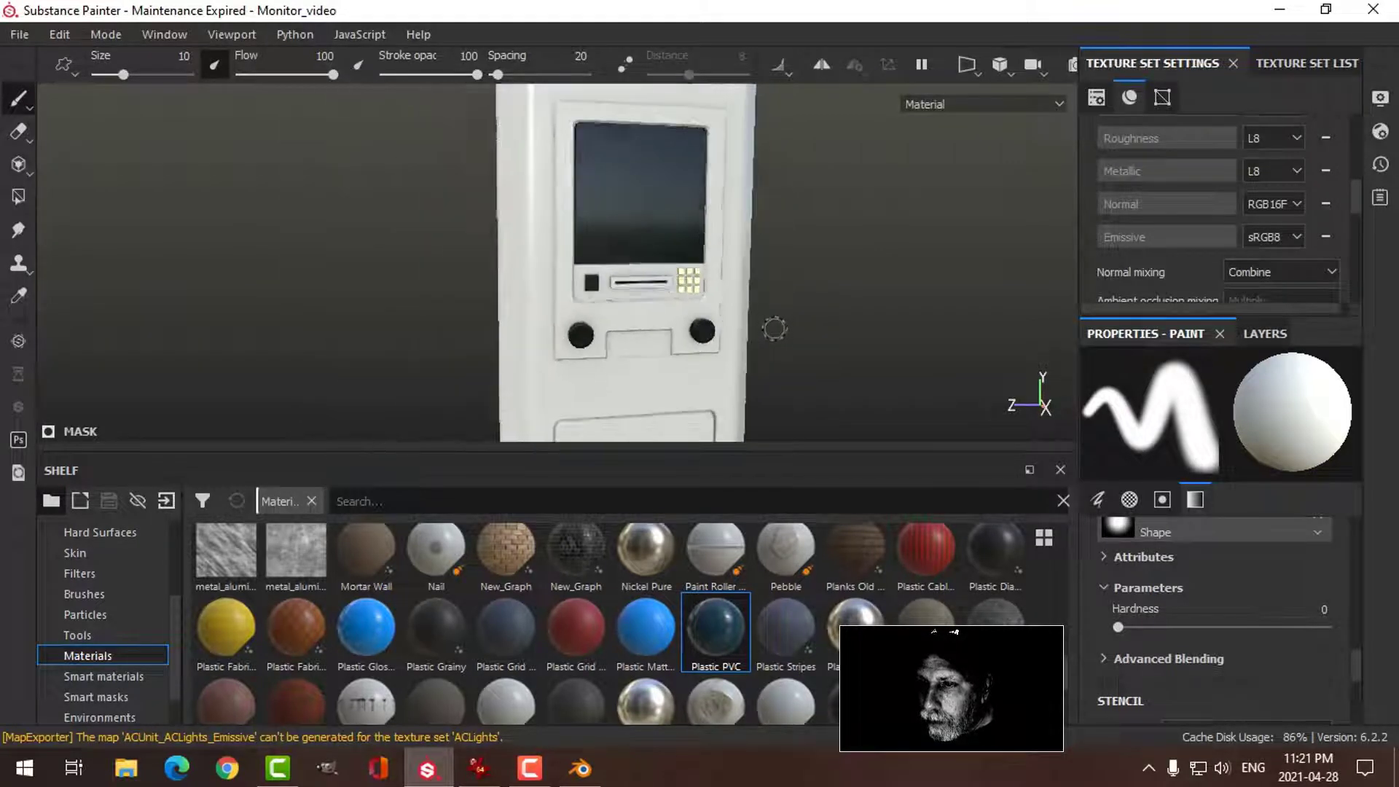
{"action": "middle_click_drag", "start_coordinate": [802, 343], "coordinate": [848, 258], "text": "alt"}
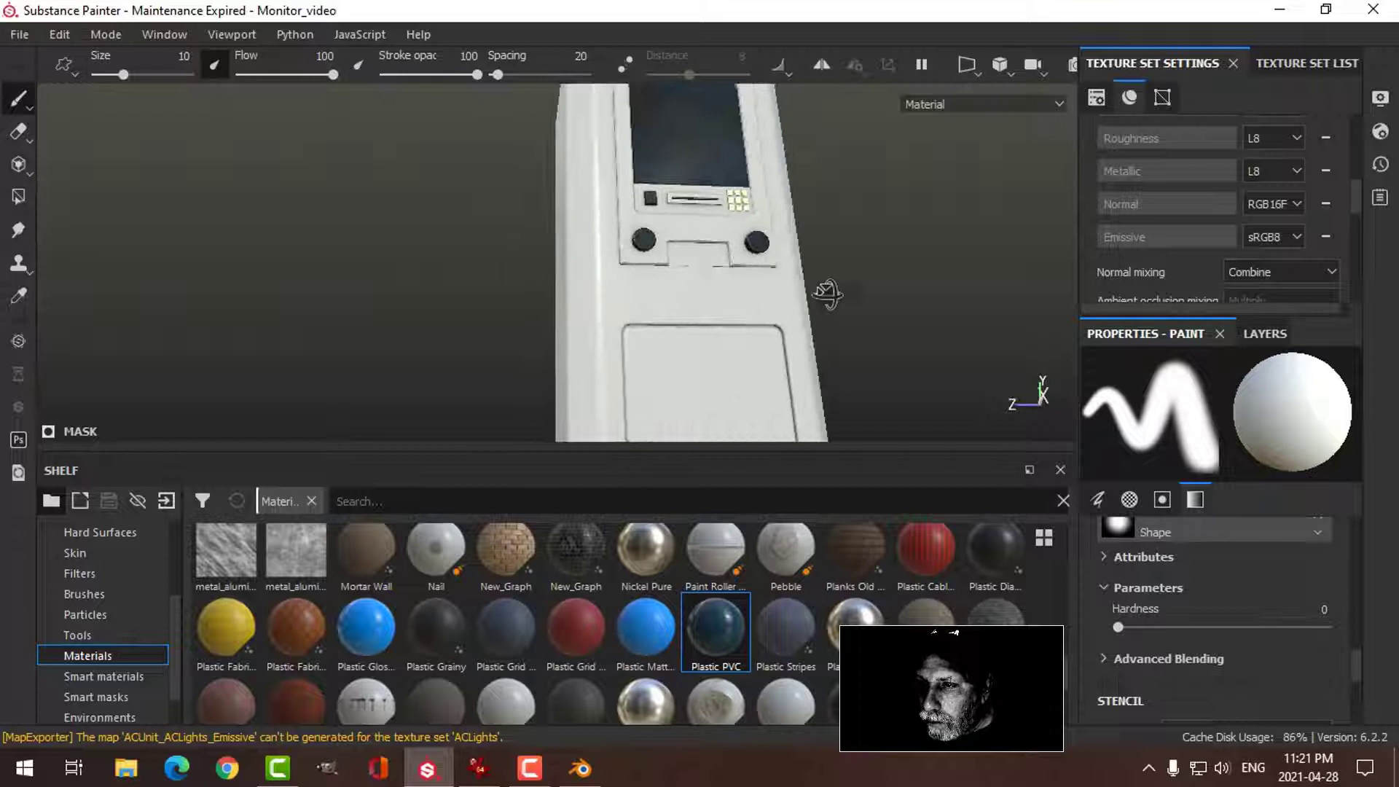
{"action": "left_click_drag", "start_coordinate": [828, 294], "coordinate": [916, 322], "text": "alt"}
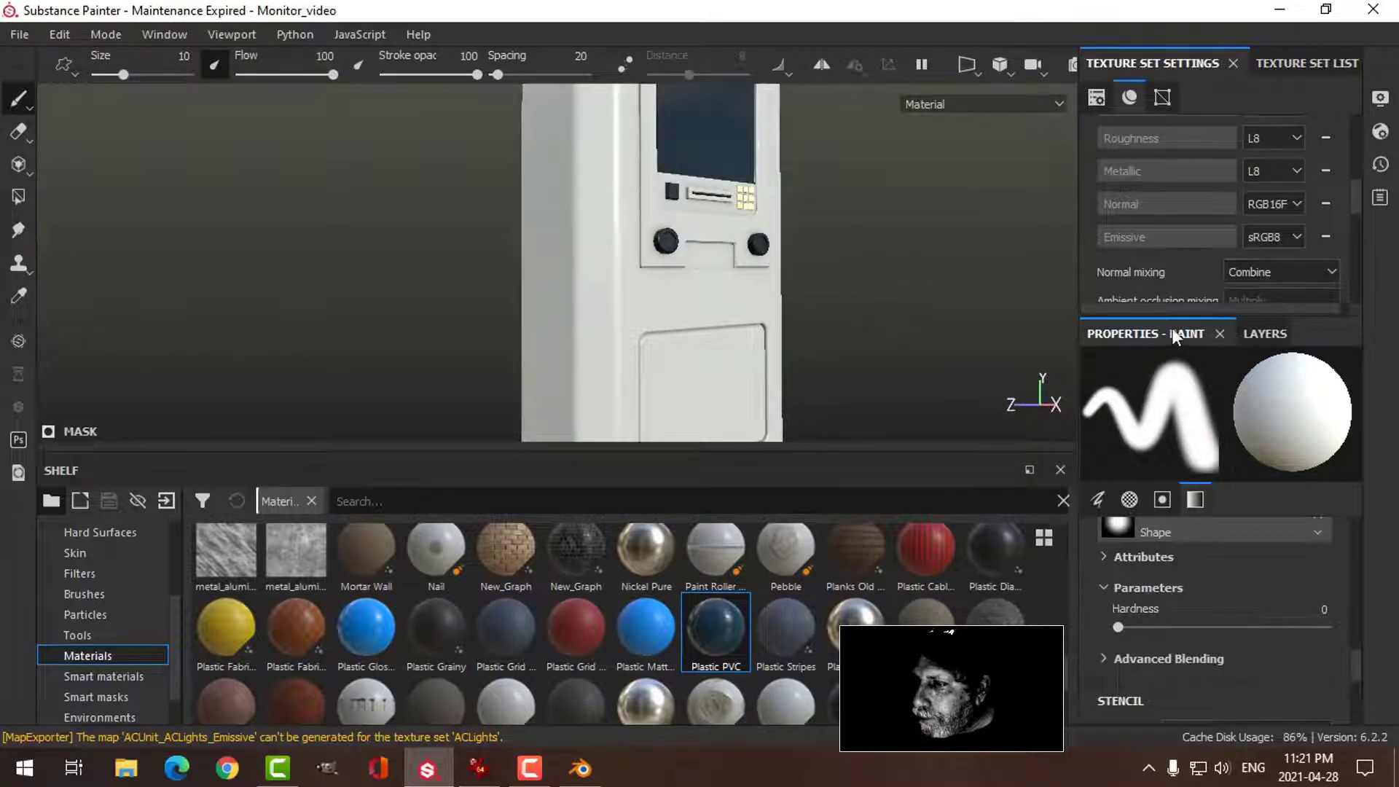
{"action": "left_click", "coordinate": [1277, 334]}
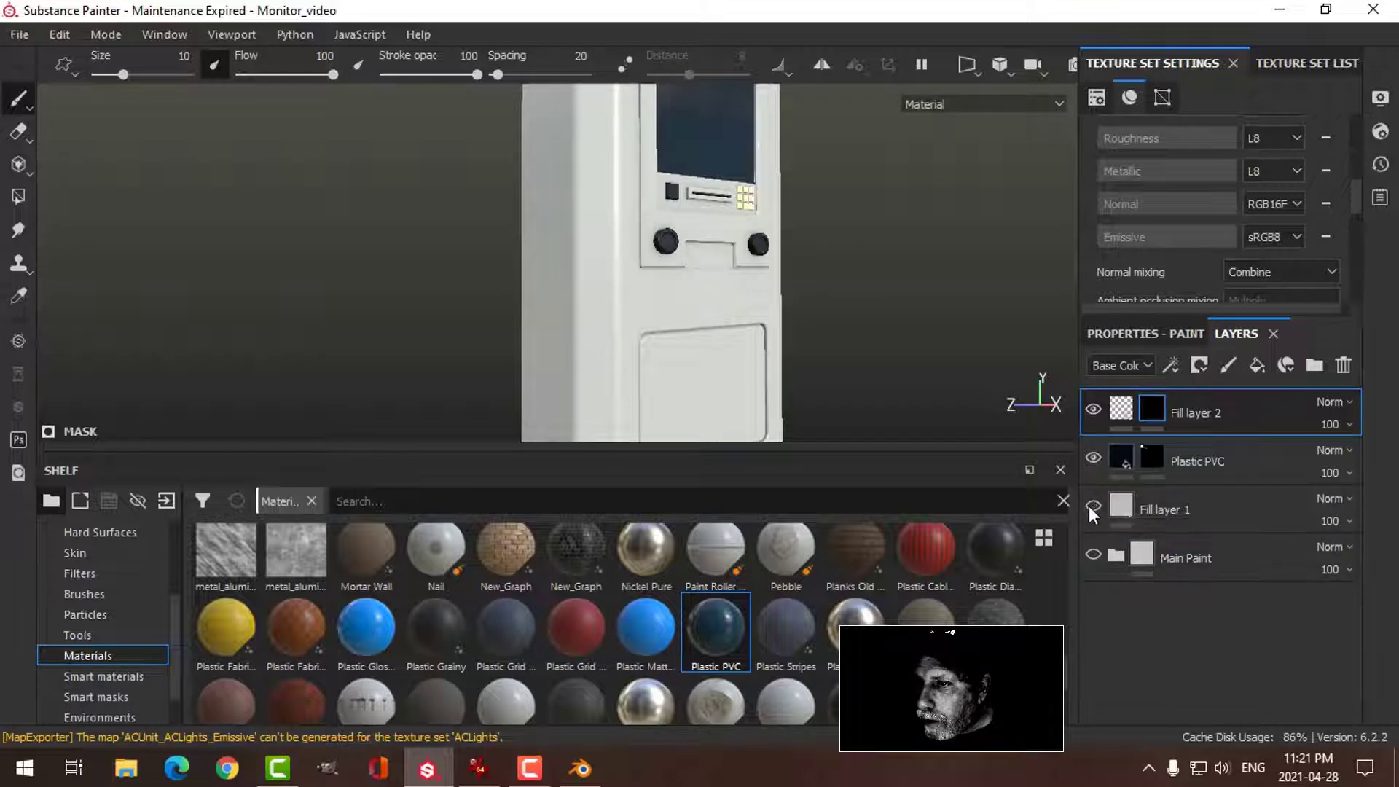
- Delete Fill layer 1 and switch Paint Glossy's grunge from Grunge Rust Fine to Grunge Dirt
{"action": "left_click", "coordinate": [1166, 508]}
{"action": "left_click", "coordinate": [1343, 366]}
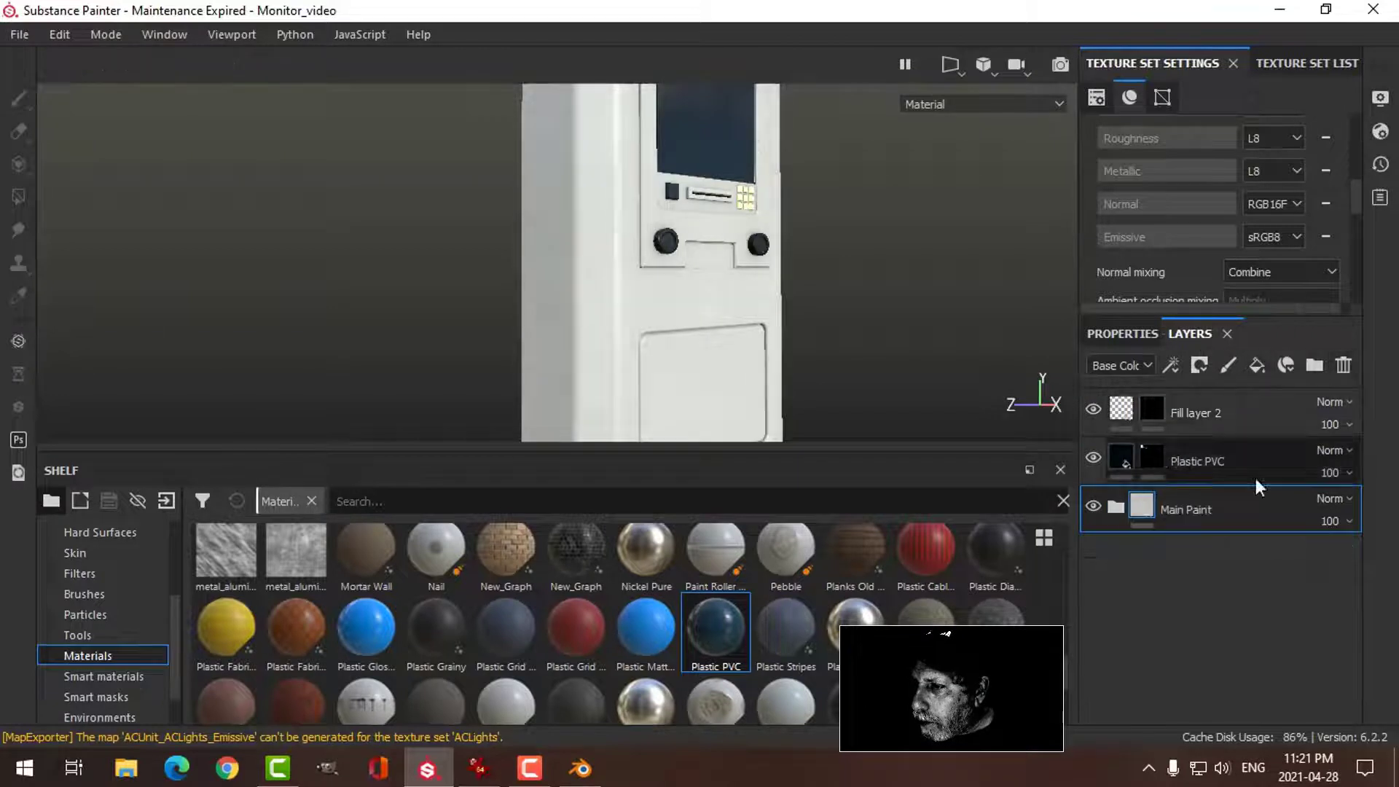
{"action": "left_click", "coordinate": [1116, 511]}
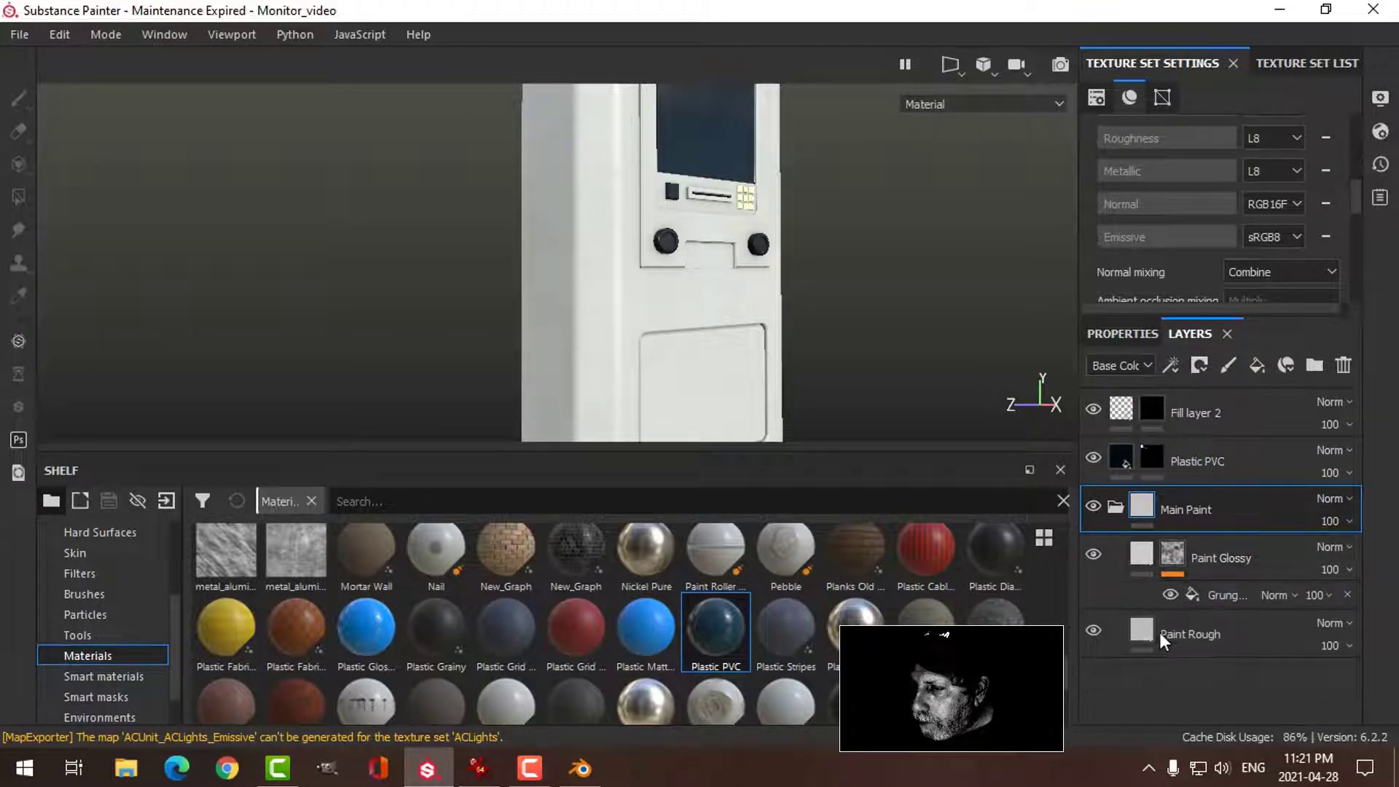
{"action": "left_click", "coordinate": [1254, 603]}
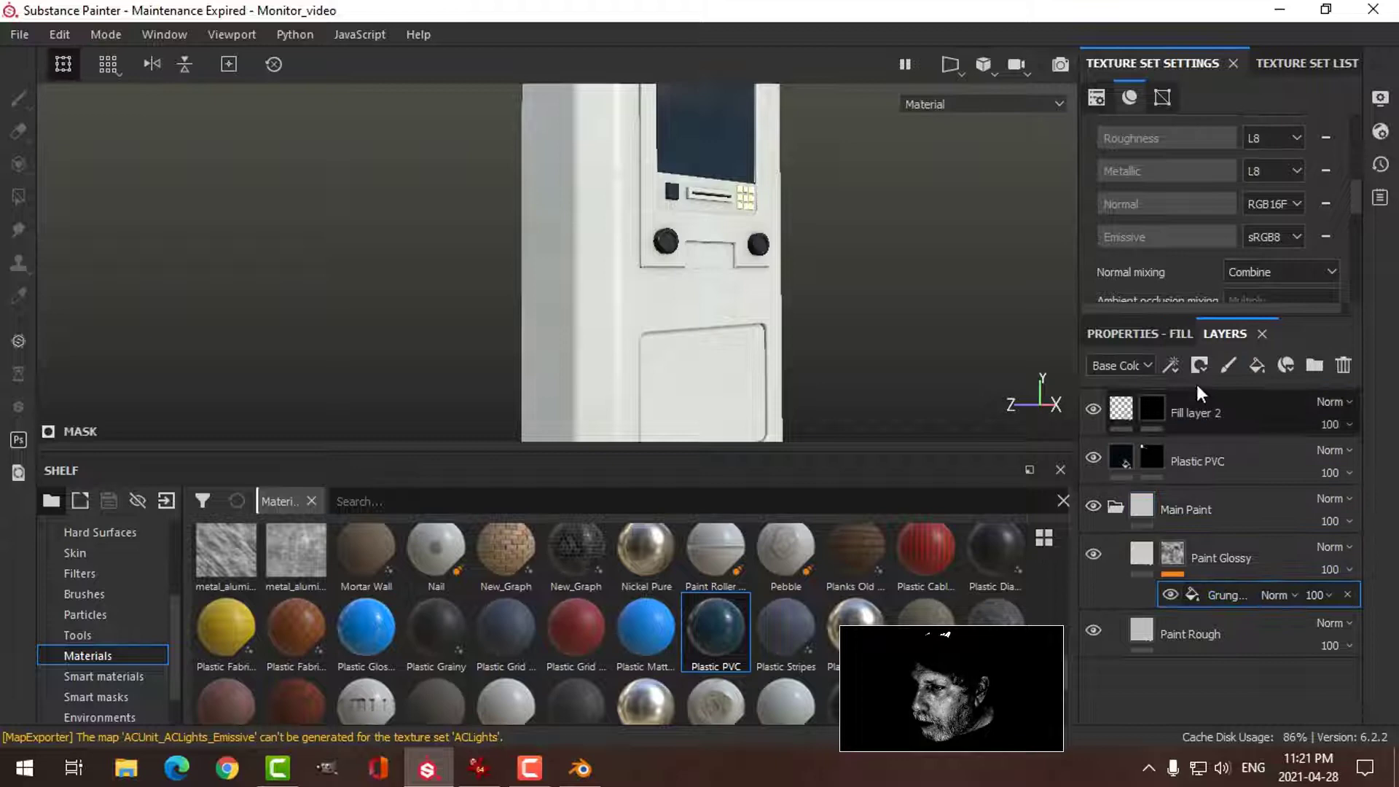
{"action": "left_click", "coordinate": [1186, 337]}
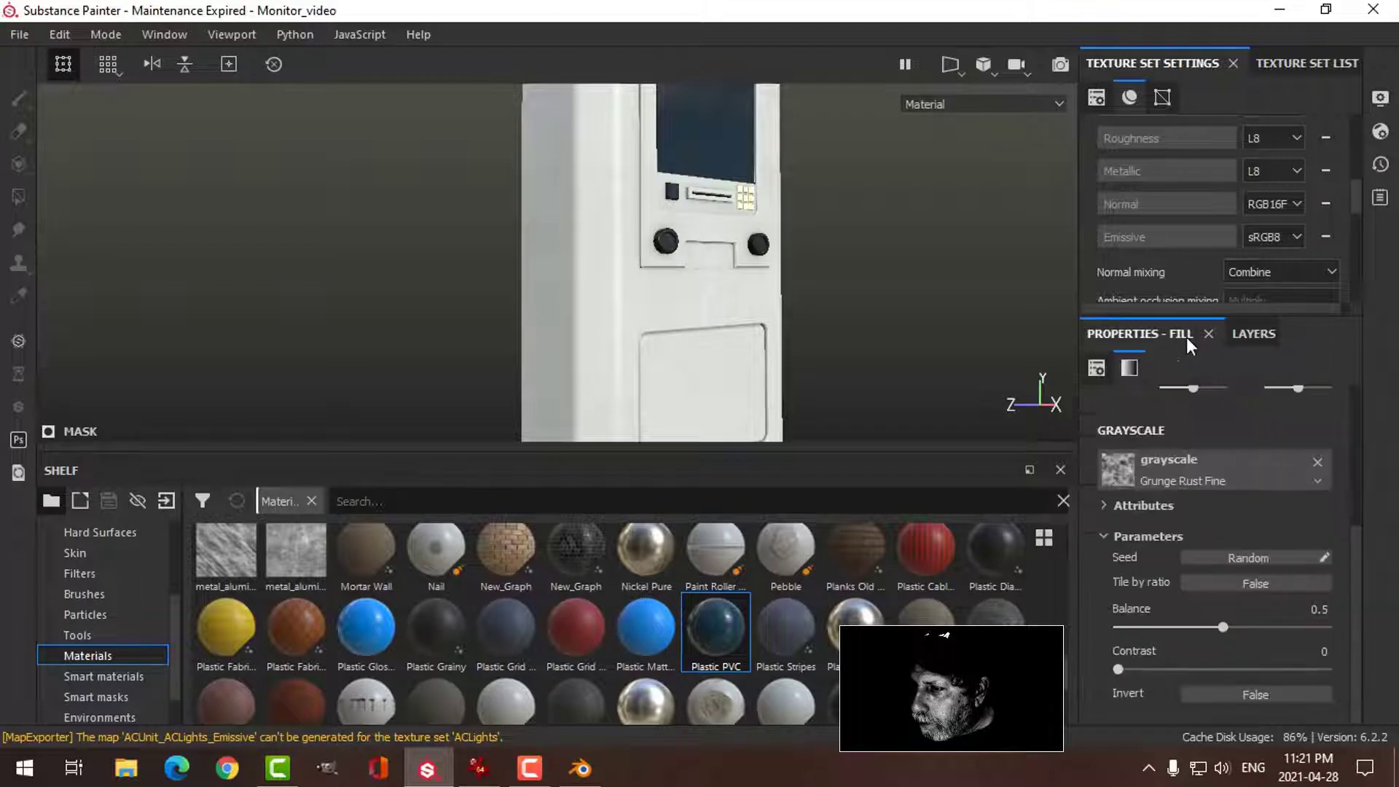
{"action": "left_click", "coordinate": [1240, 481]}
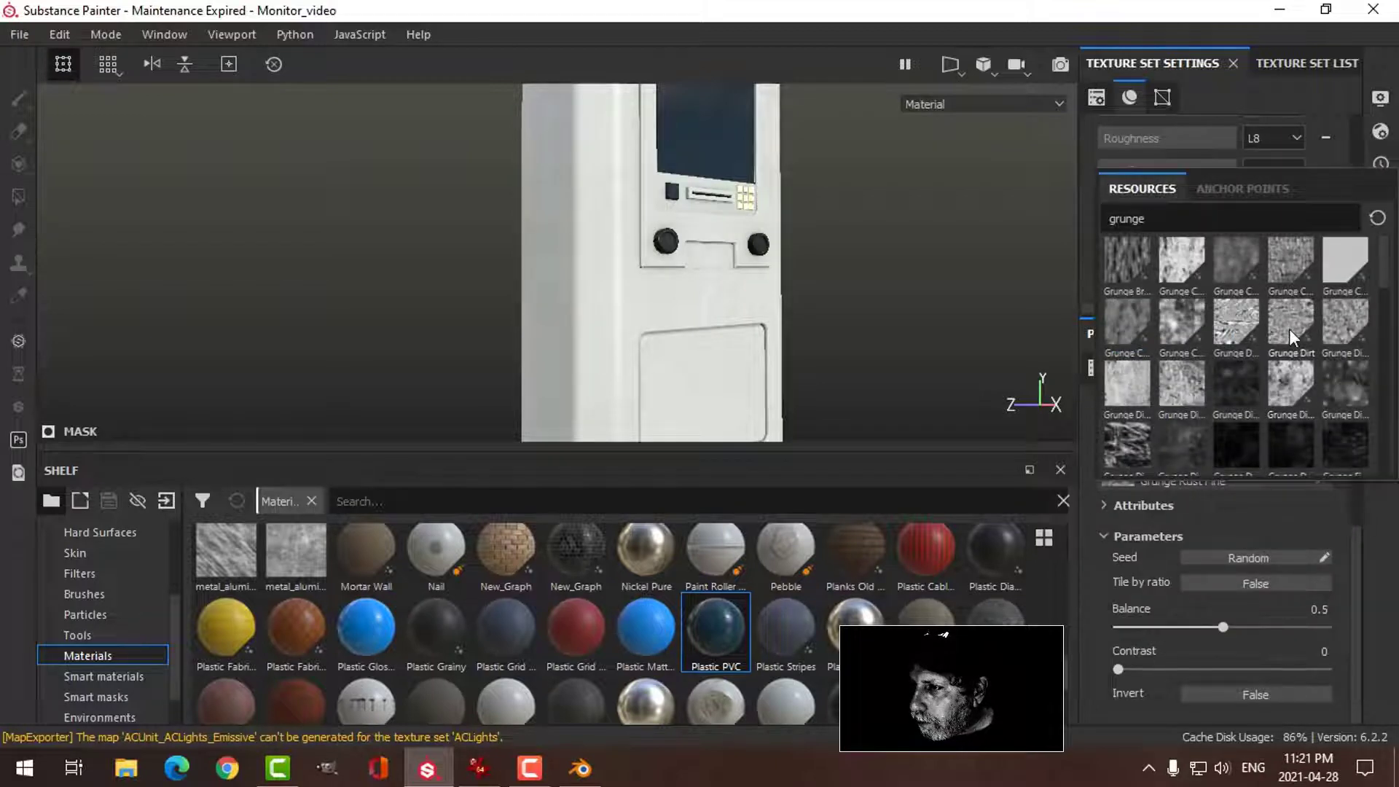
{"action": "mouse_move", "coordinate": [1288, 329]}
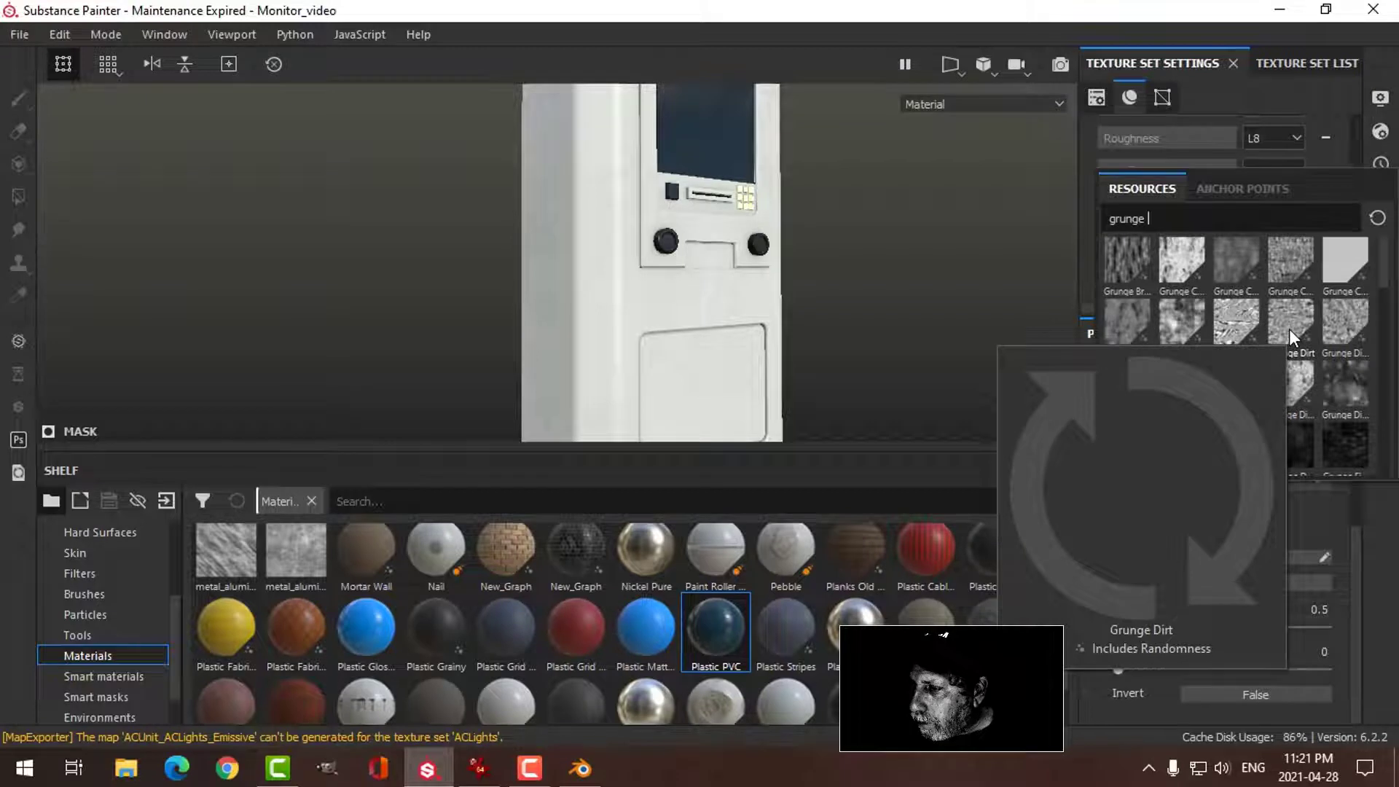
{"action": "left_click", "coordinate": [1288, 330]}
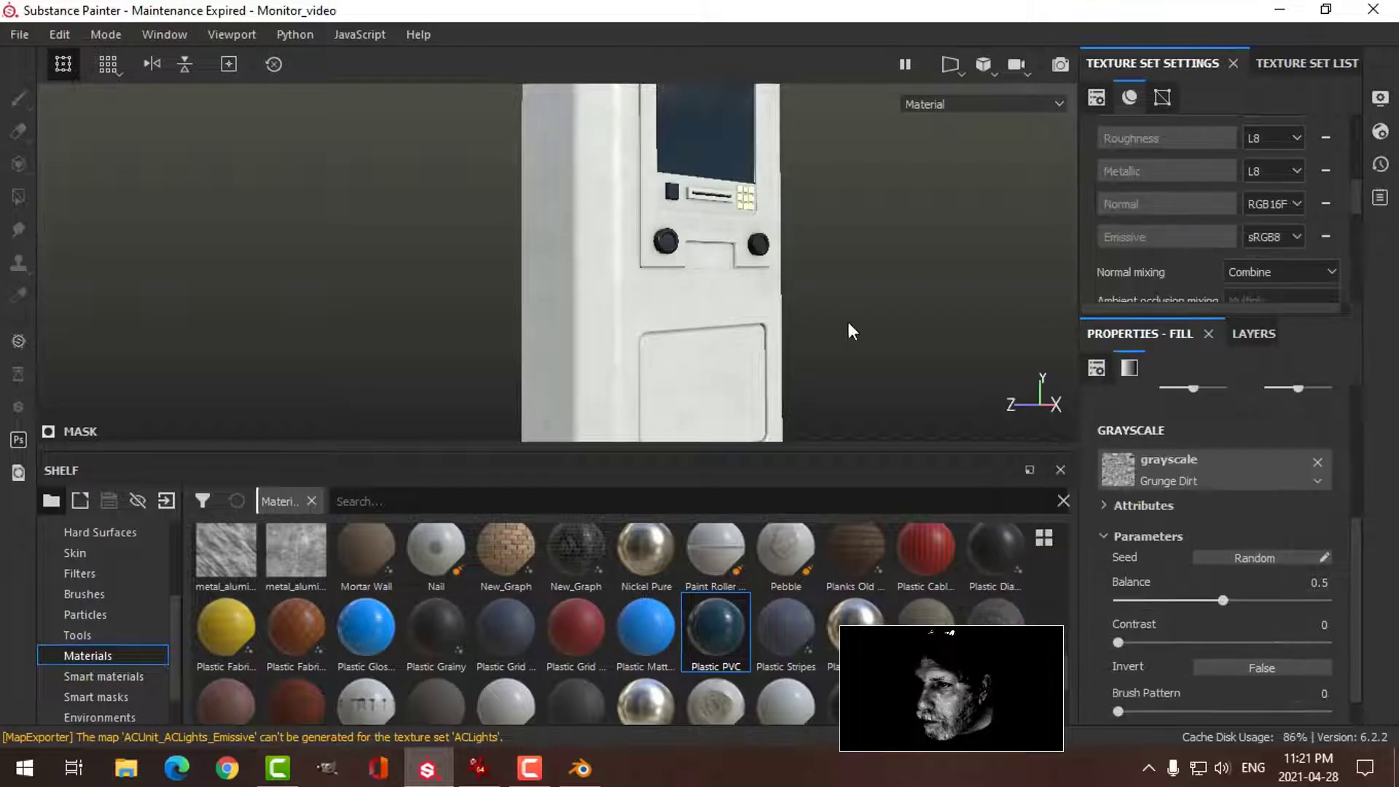
{"action": "left_click_drag", "start_coordinate": [850, 325], "coordinate": [751, 307], "text": "alt"}
- Collapse Main Paint and rename Fill layer 2 to 'Emissive'
{"action": "left_click", "coordinate": [1242, 335]}
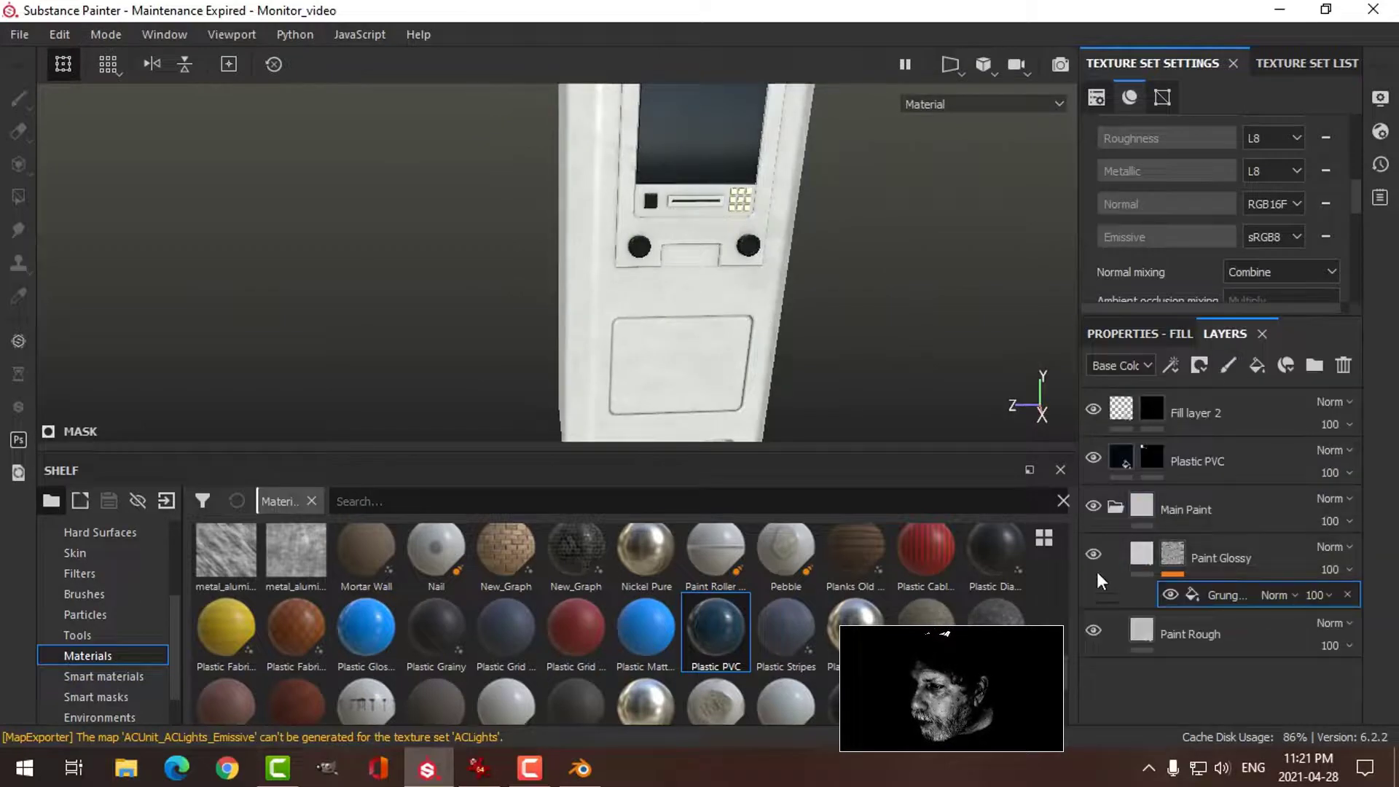
{"action": "left_click", "coordinate": [1118, 508]}
{"action": "left_click", "coordinate": [1216, 415]}
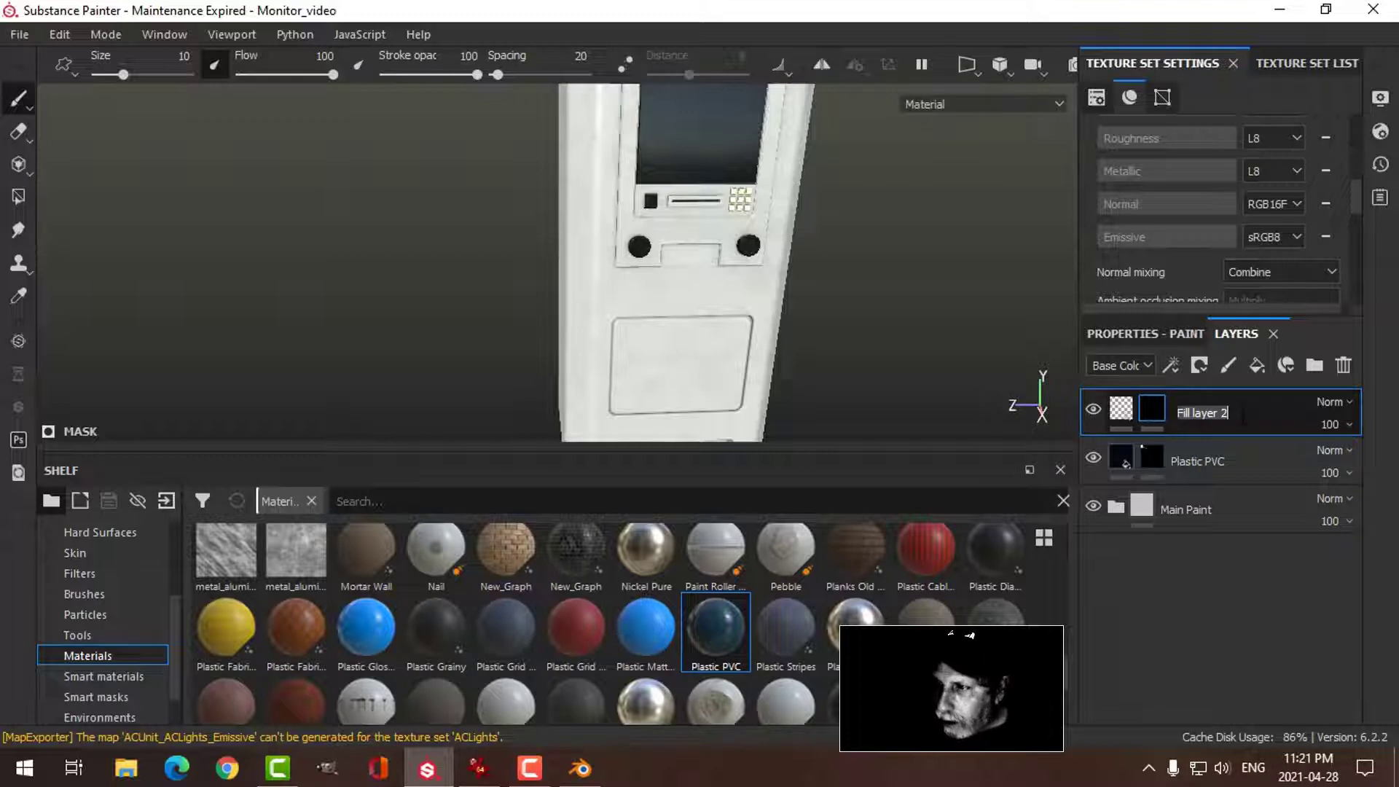
{"action": "type", "text": "Emissi"}
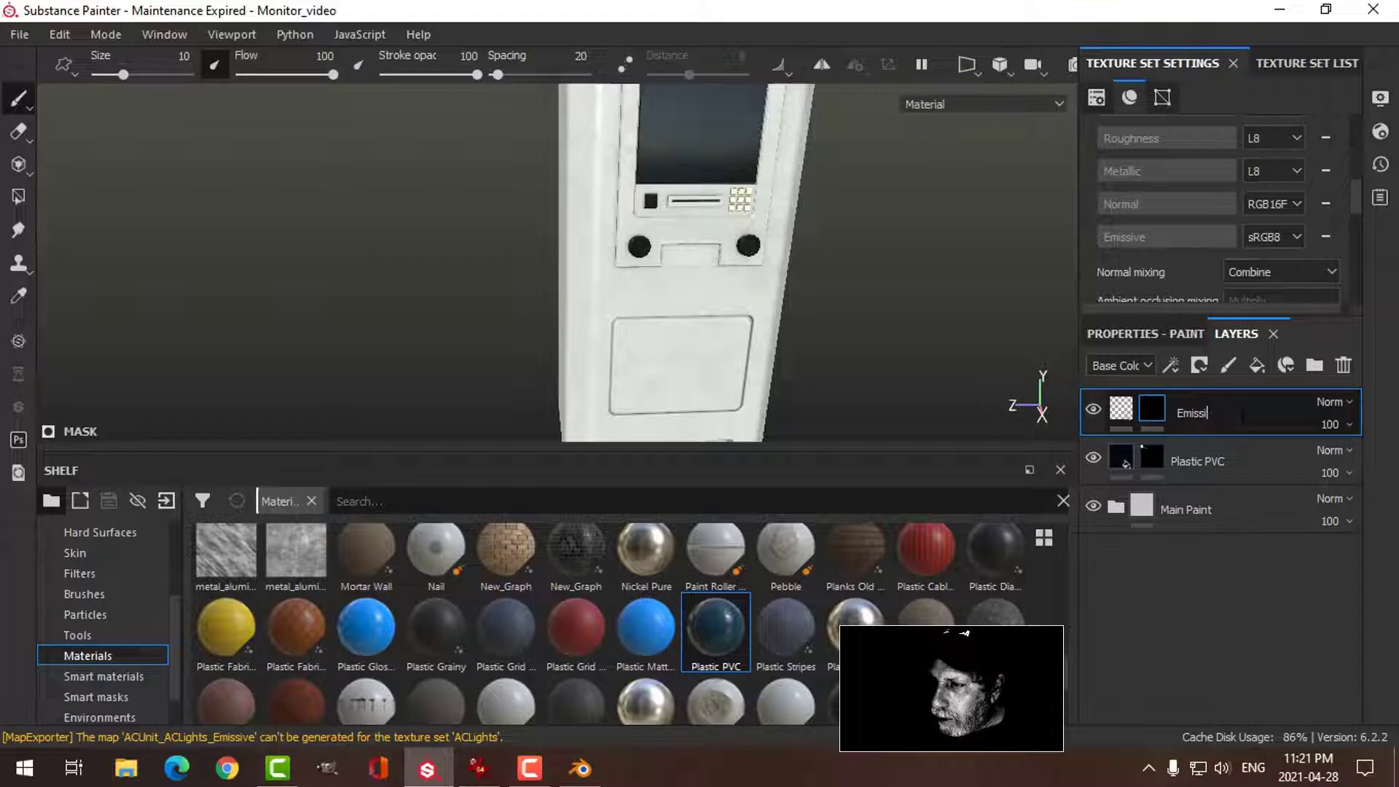
{"action": "type", "text": "ve"}
{"action": "key", "text": "Return"}
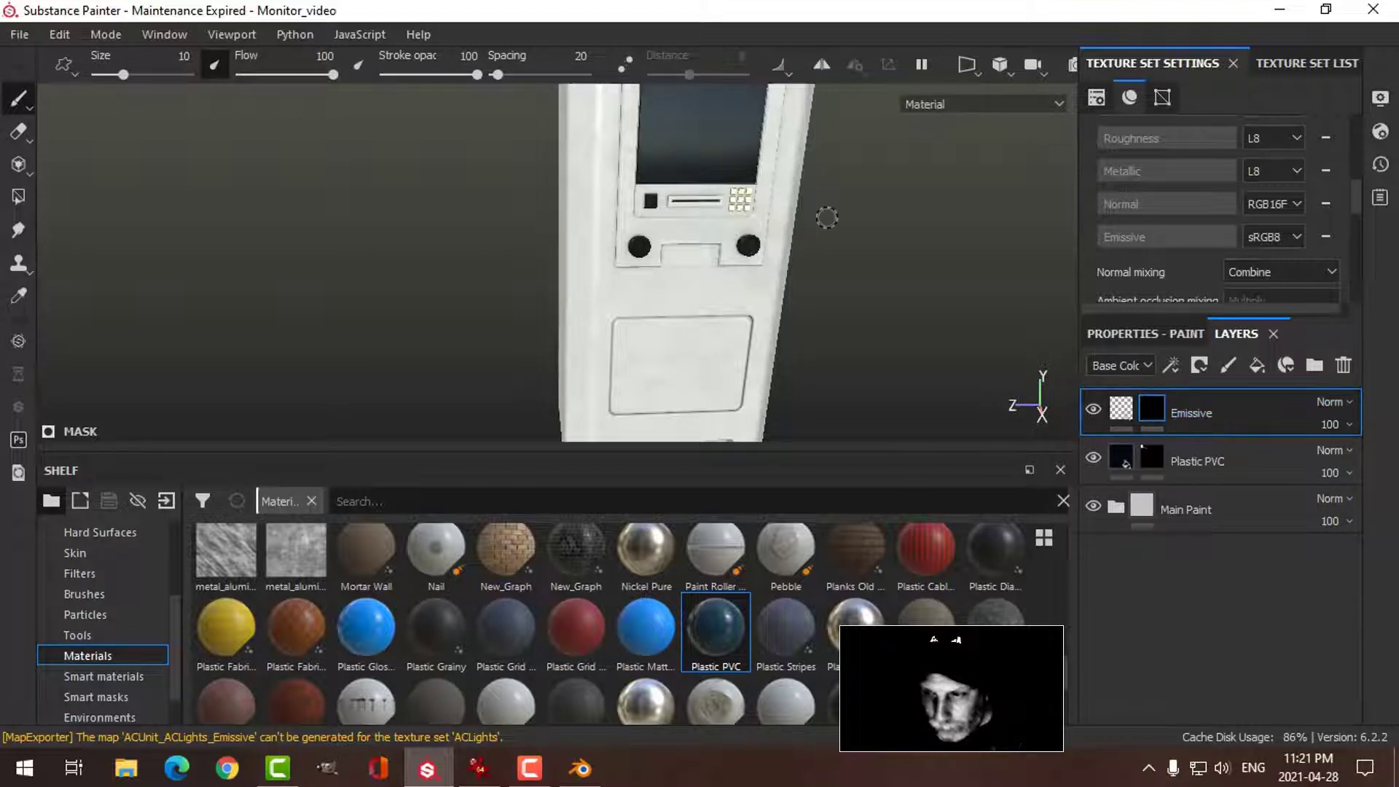
- Switch the viewport to orthographic projection and face the model straight on
{"action": "mouse_move", "coordinate": [836, 289]}
{"action": "left_mouse_down", "text": "alt"}
{"action": "mouse_move", "coordinate": [850, 325]}
{"action": "mouse_move", "coordinate": [819, 297]}
{"action": "left_mouse_up", "text": "alt"}
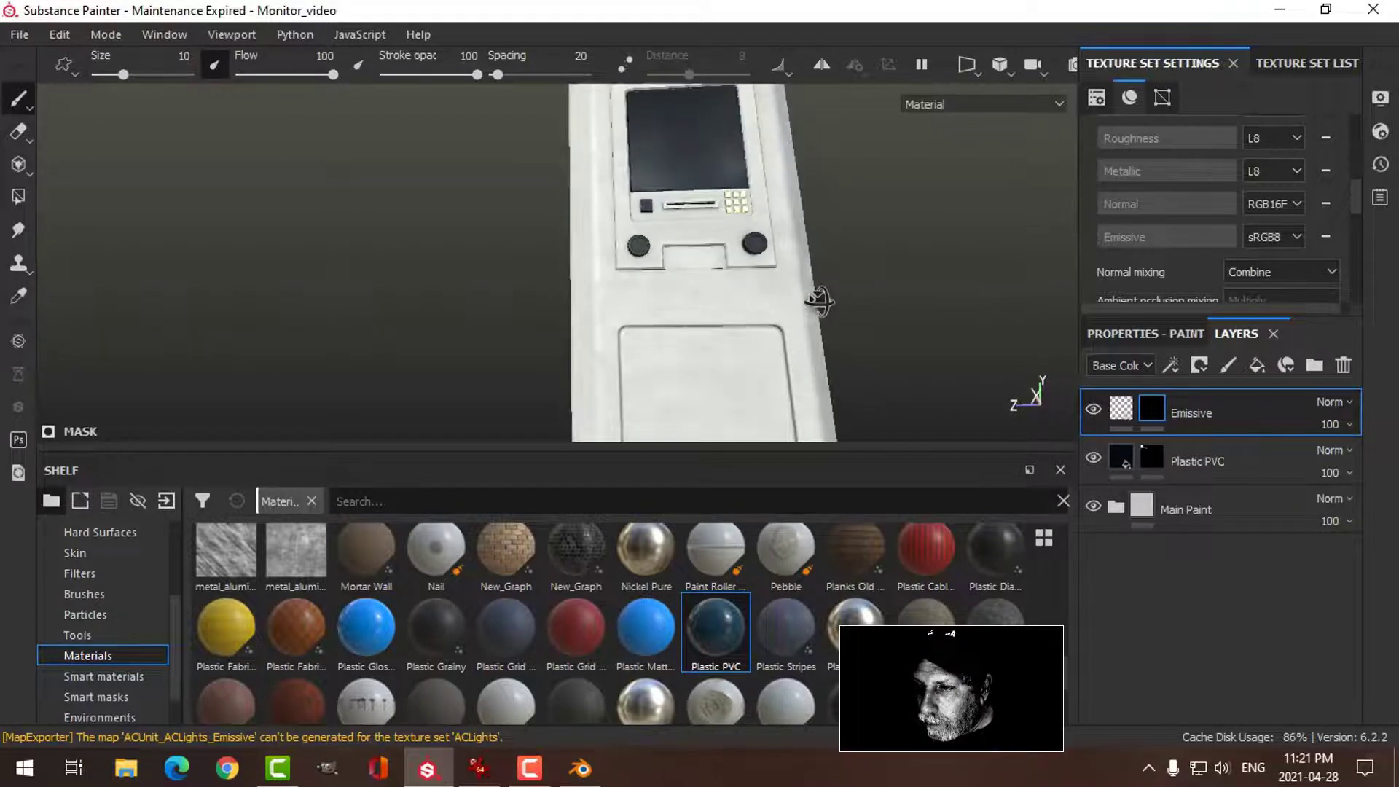
{"action": "middle_click_drag", "start_coordinate": [877, 343], "coordinate": [841, 250], "text": "alt"}
{"action": "left_click_drag", "start_coordinate": [841, 250], "coordinate": [828, 275], "text": "alt"}
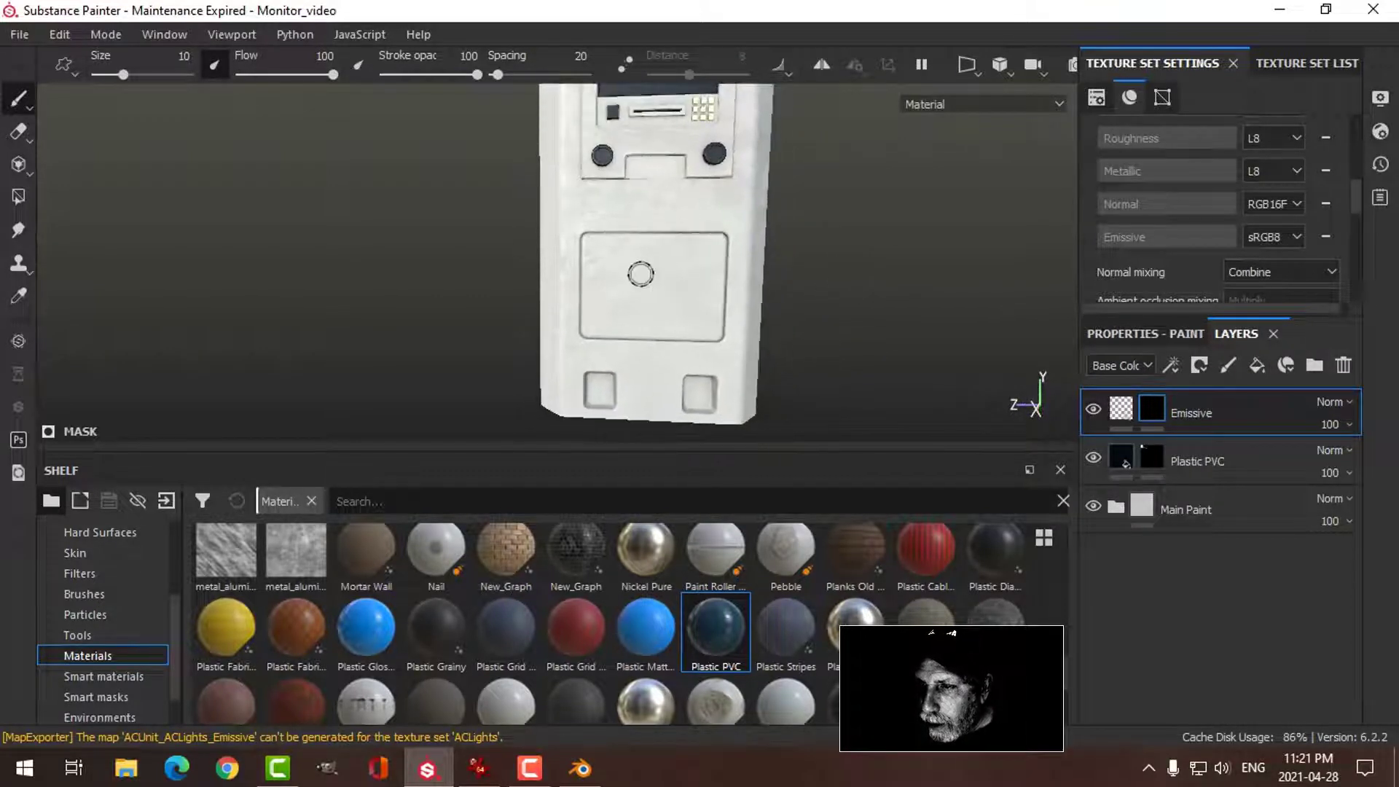
{"action": "left_click", "coordinate": [1016, 61]}
{"action": "left_click", "coordinate": [1035, 121]}
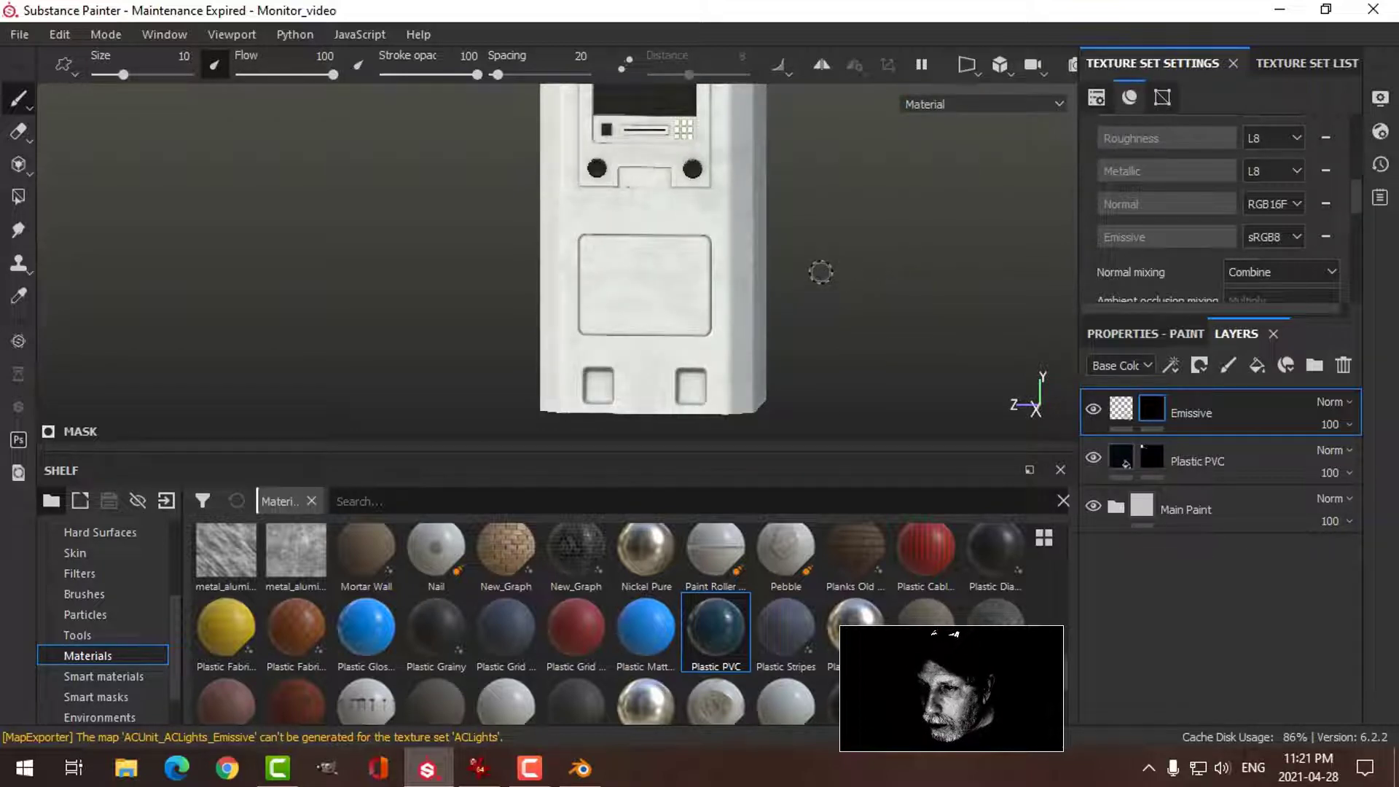
{"action": "left_click_drag", "start_coordinate": [820, 273], "coordinate": [869, 274], "text": "alt"}
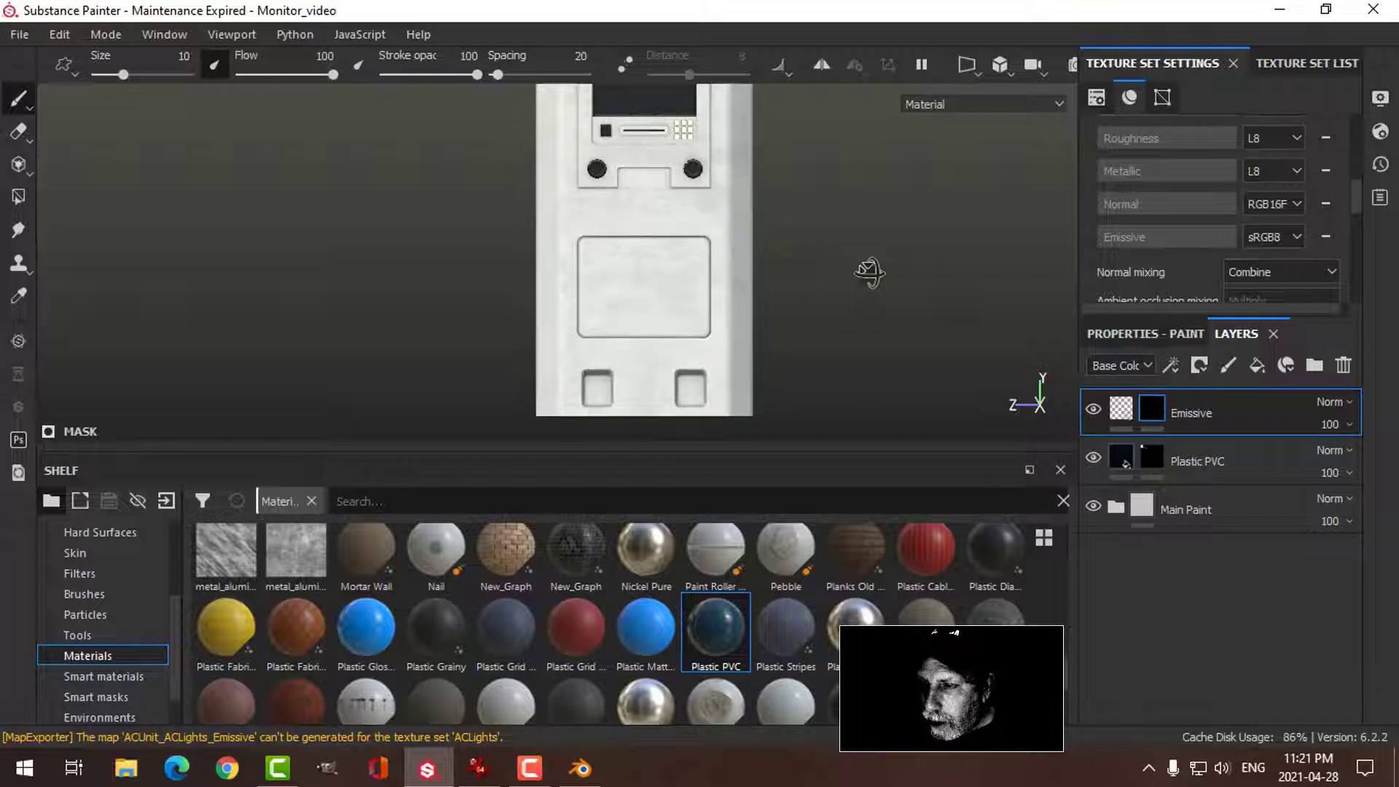
{"action": "scroll", "coordinate": [836, 321], "scroll_direction": "up", "scroll_amount": 5}
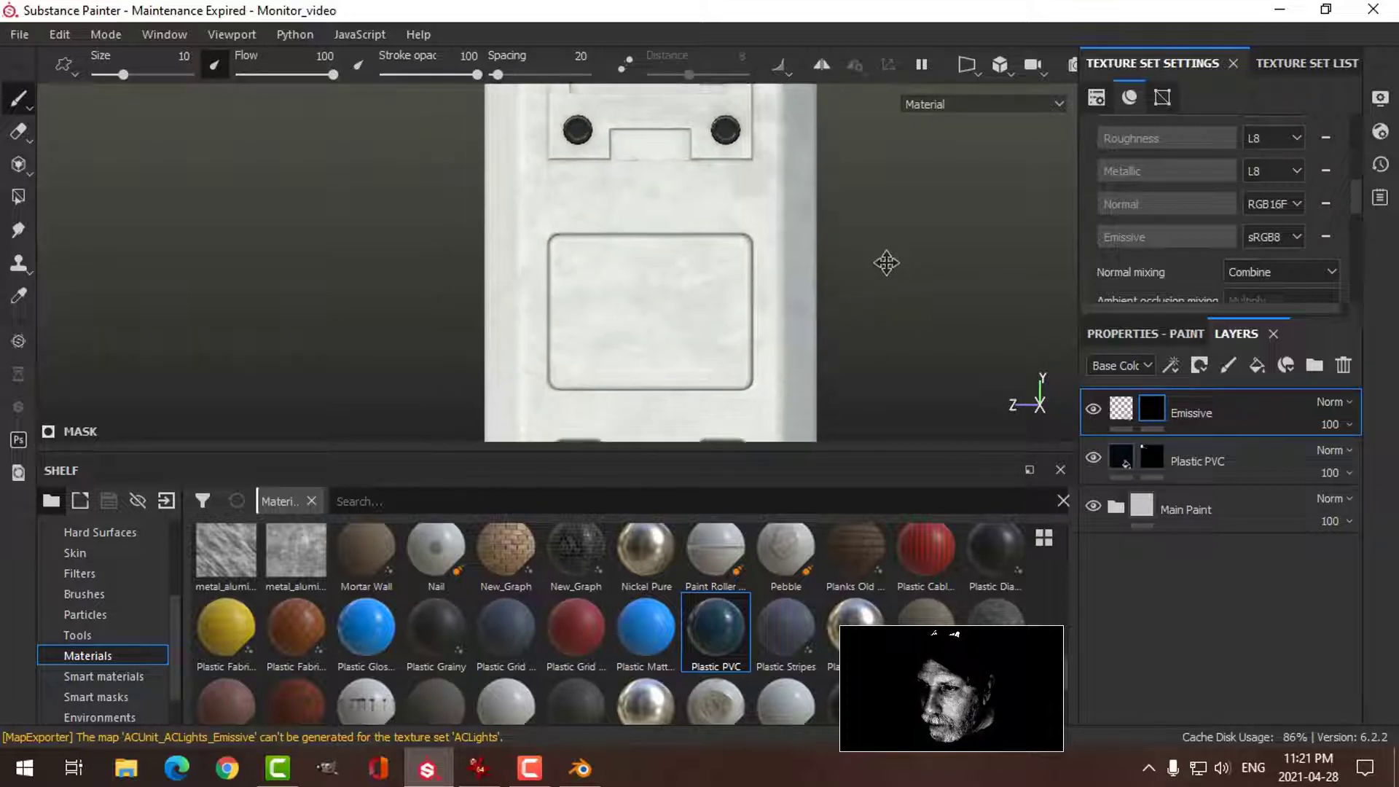
{"action": "scroll", "coordinate": [899, 307], "scroll_direction": "up", "scroll_amount": 2}
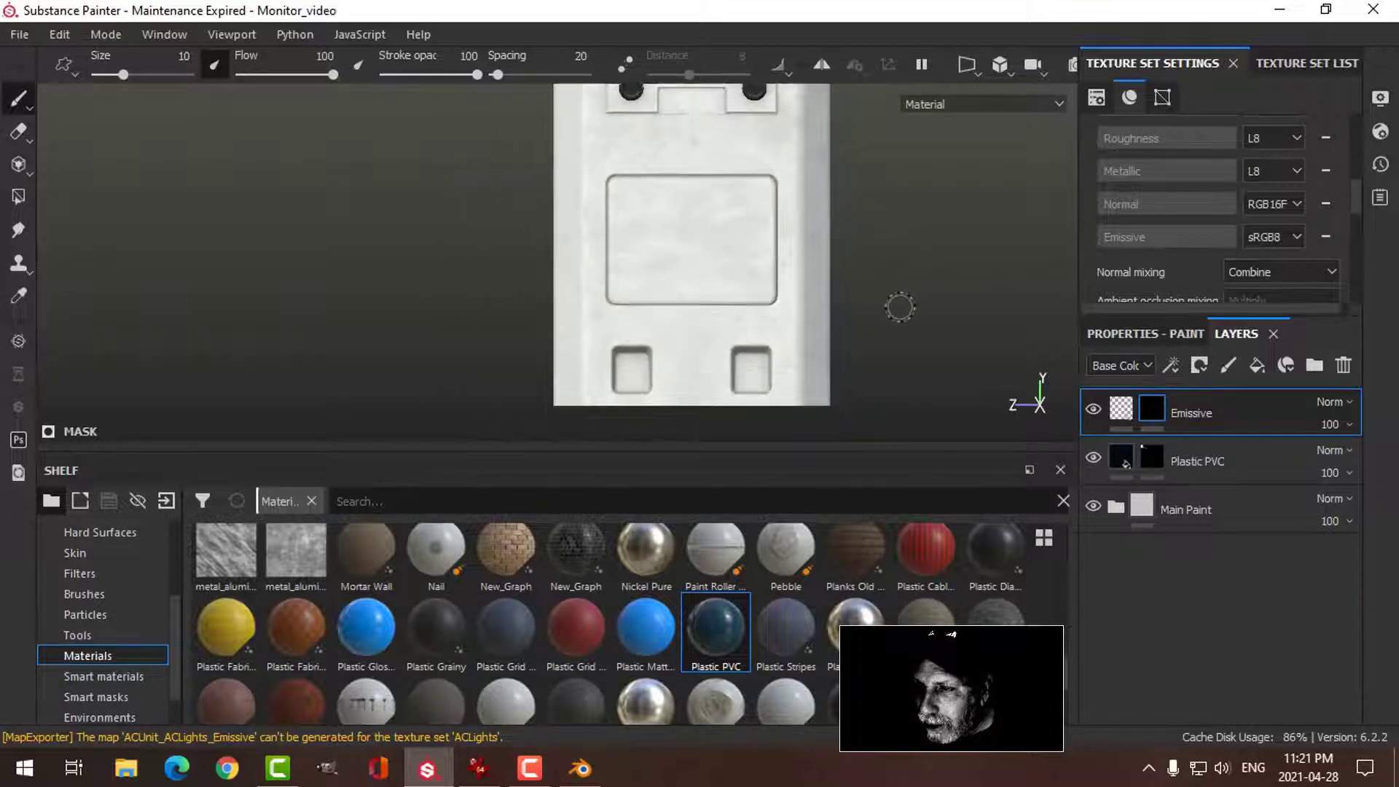
- Add a new fill layer above Emissive with a black mask
{"action": "left_click", "coordinate": [1263, 368]}
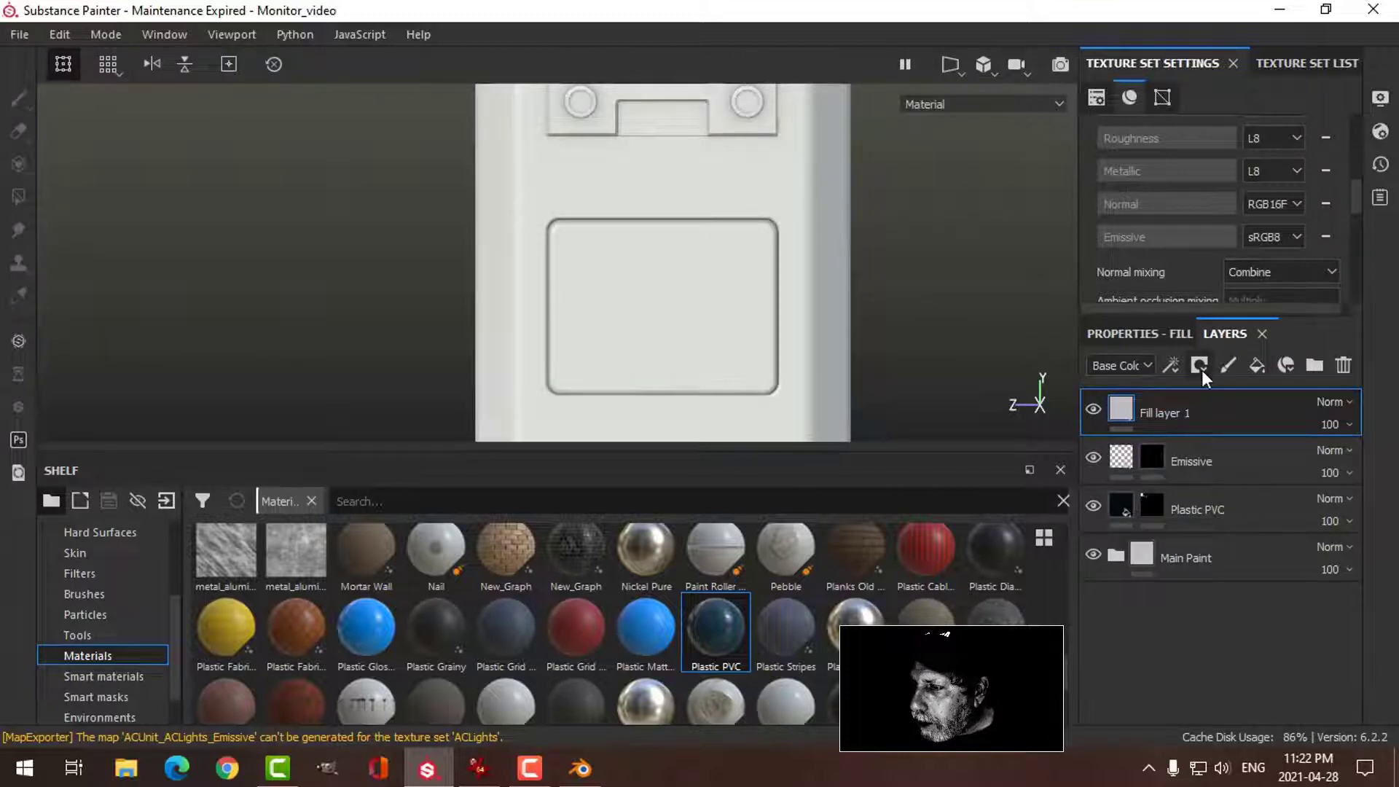
{"action": "left_click", "coordinate": [1200, 367]}
{"action": "left_click", "coordinate": [1221, 413]}
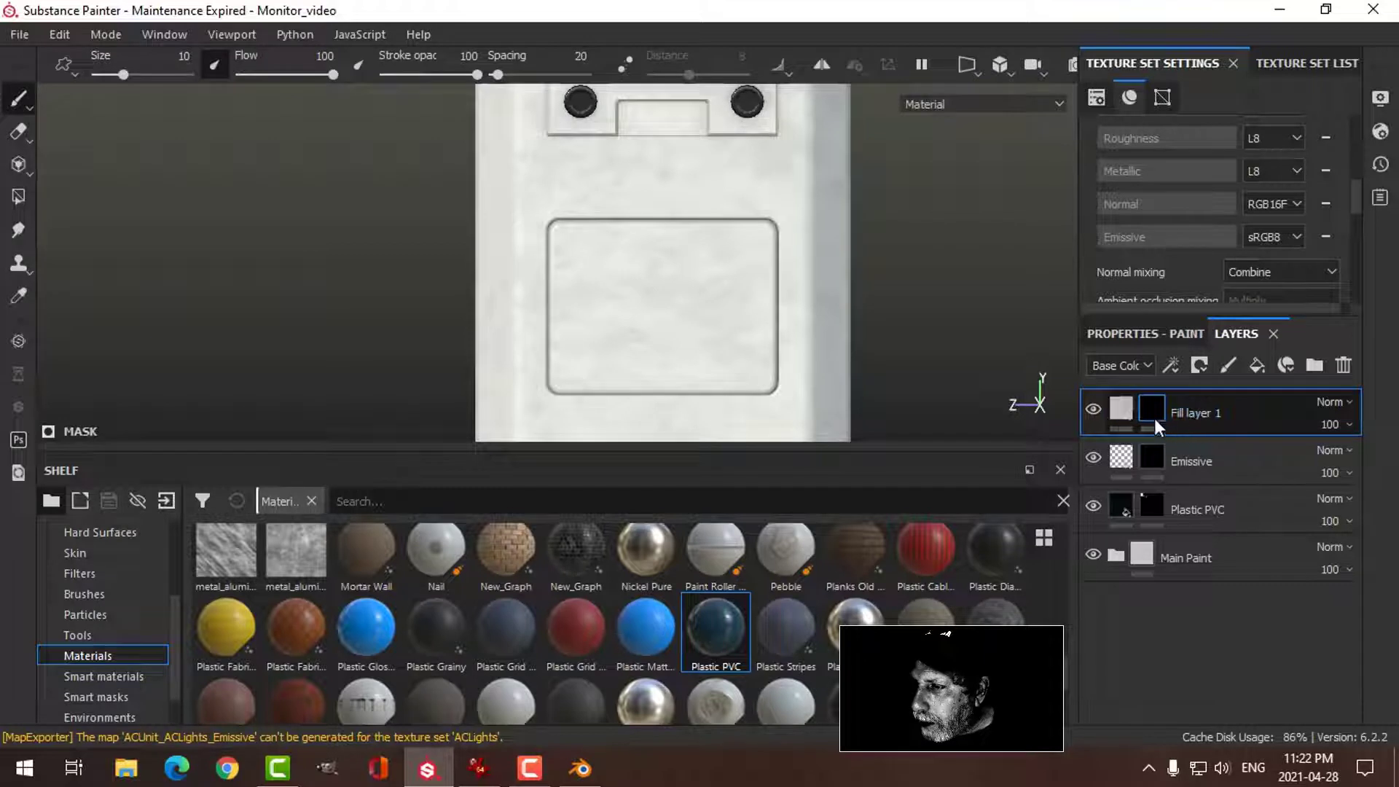
- Limit Fill layer 1 to the height channel and set height to -0.1594
{"action": "left_click", "coordinate": [1120, 411]}
{"action": "left_click", "coordinate": [1146, 337]}
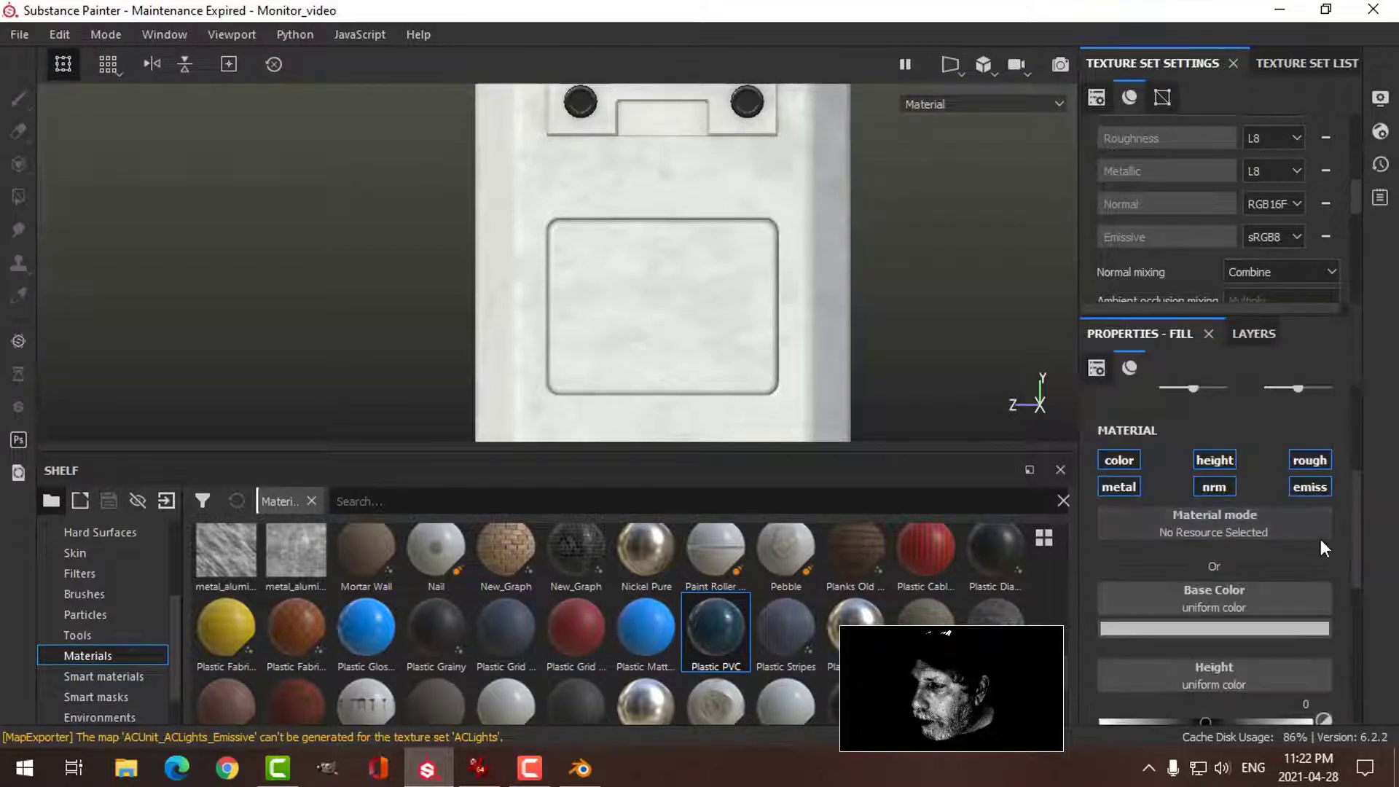
{"action": "left_click", "coordinate": [1226, 486]}
{"action": "left_click", "coordinate": [1219, 460]}
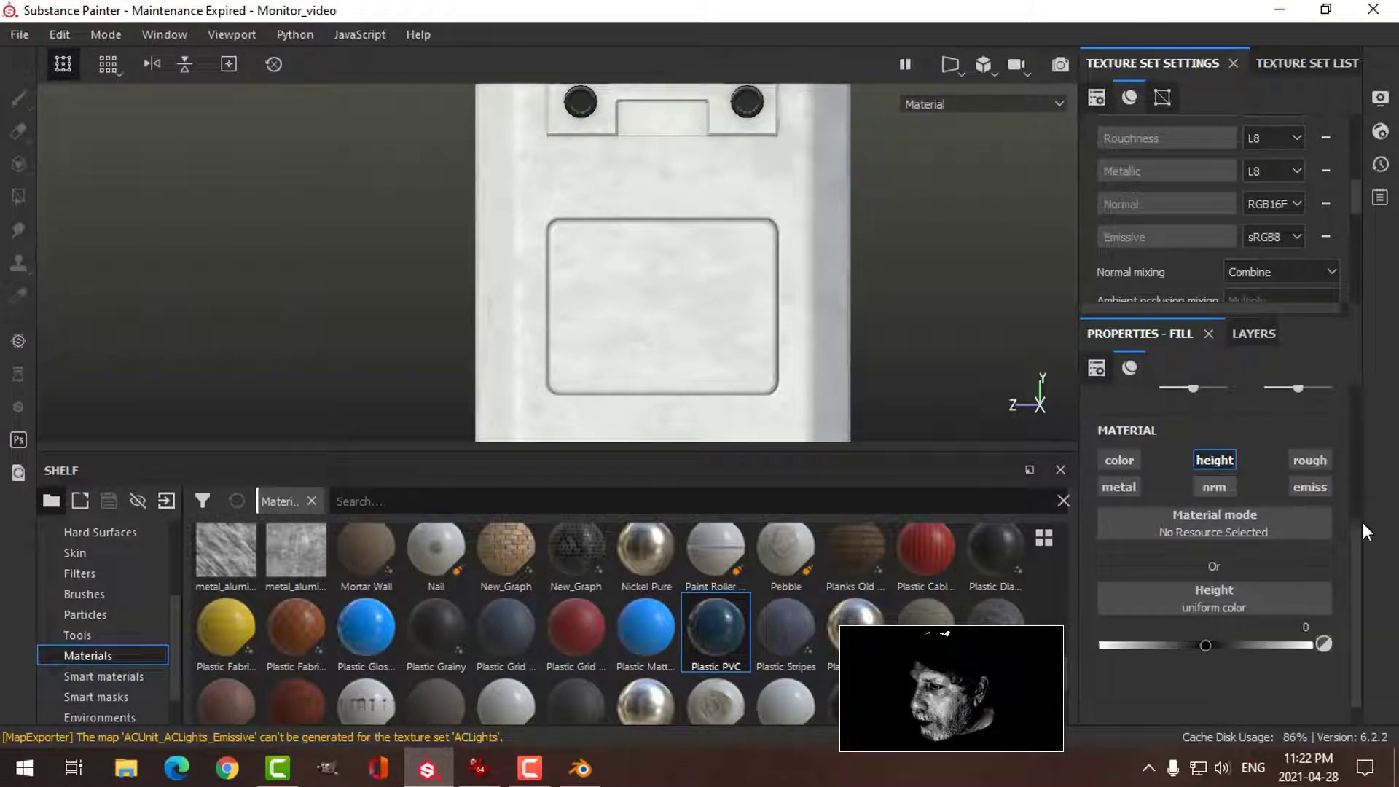
{"action": "left_click_drag", "start_coordinate": [1203, 644], "coordinate": [1188, 646]}
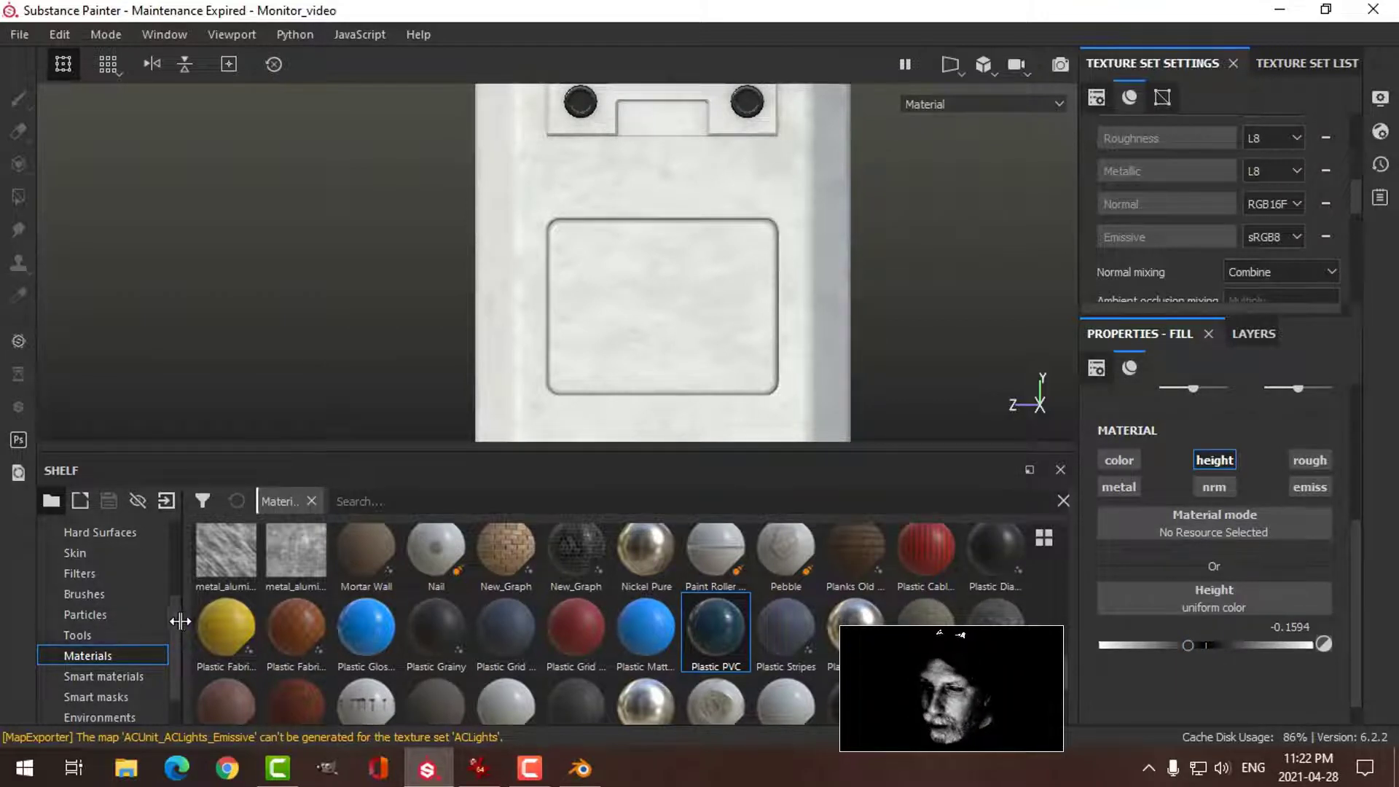
- Pick the square alpha from the shelf by searching 'squ'
{"action": "scroll", "coordinate": [177, 628], "scroll_direction": "up", "scroll_amount": 3}
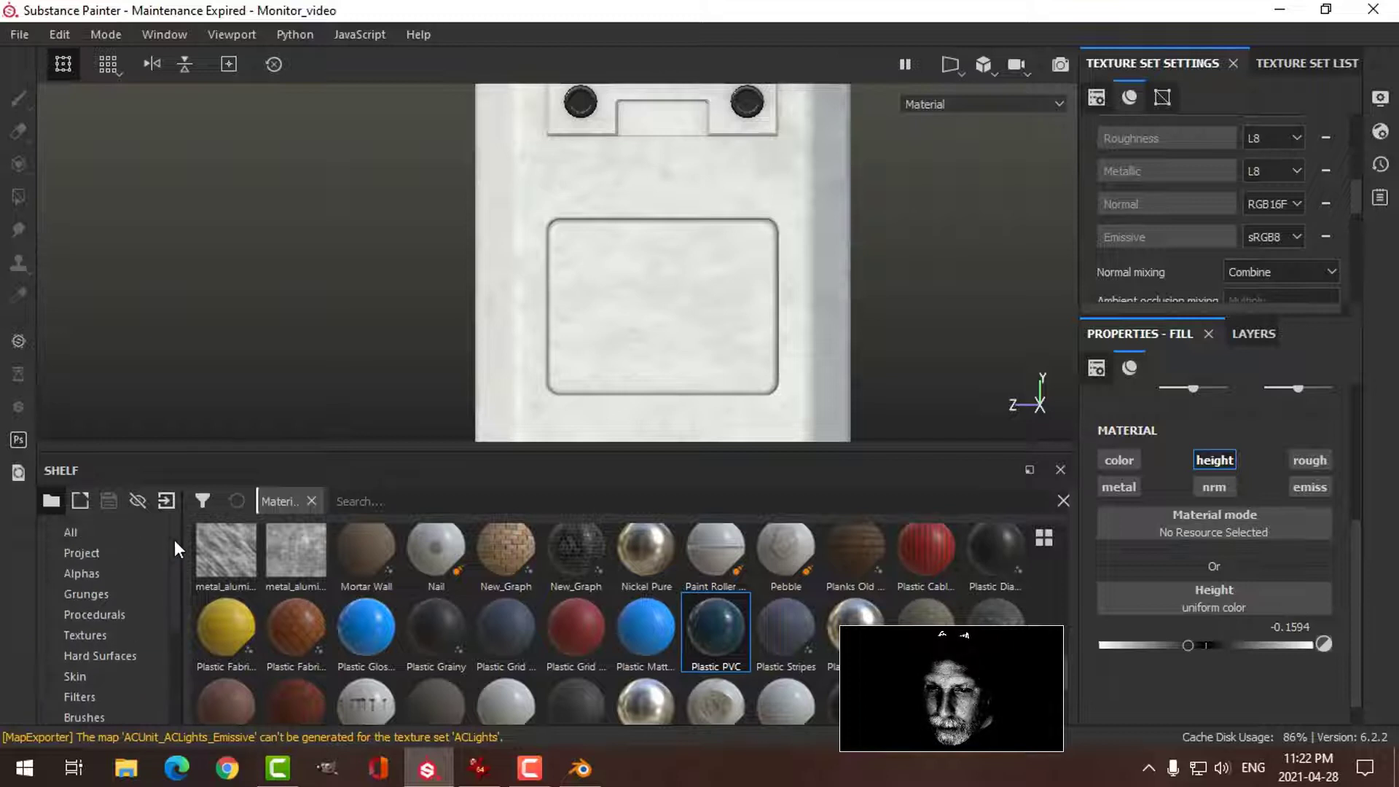
{"action": "left_click", "coordinate": [84, 574]}
{"action": "left_click", "coordinate": [514, 503]}
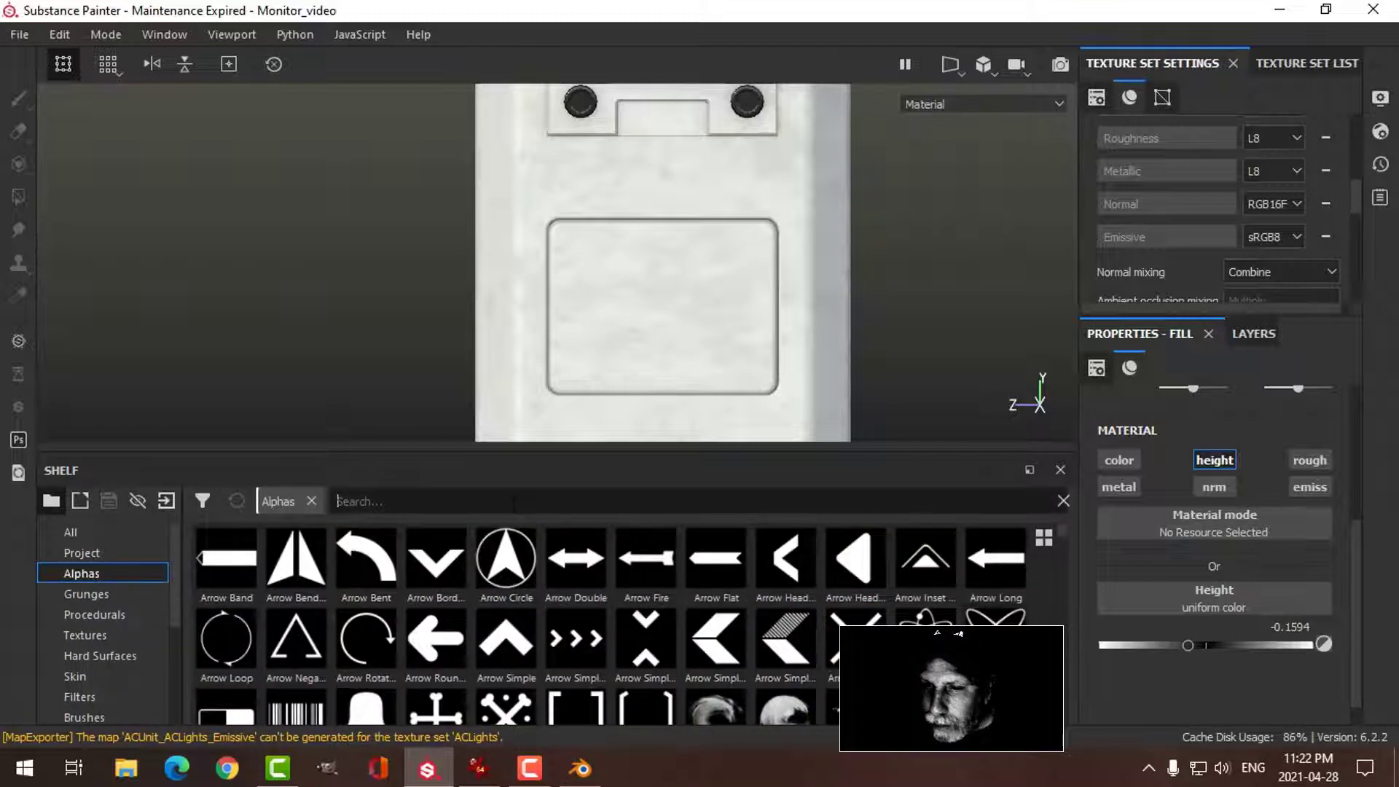
{"action": "type", "text": "sq"}
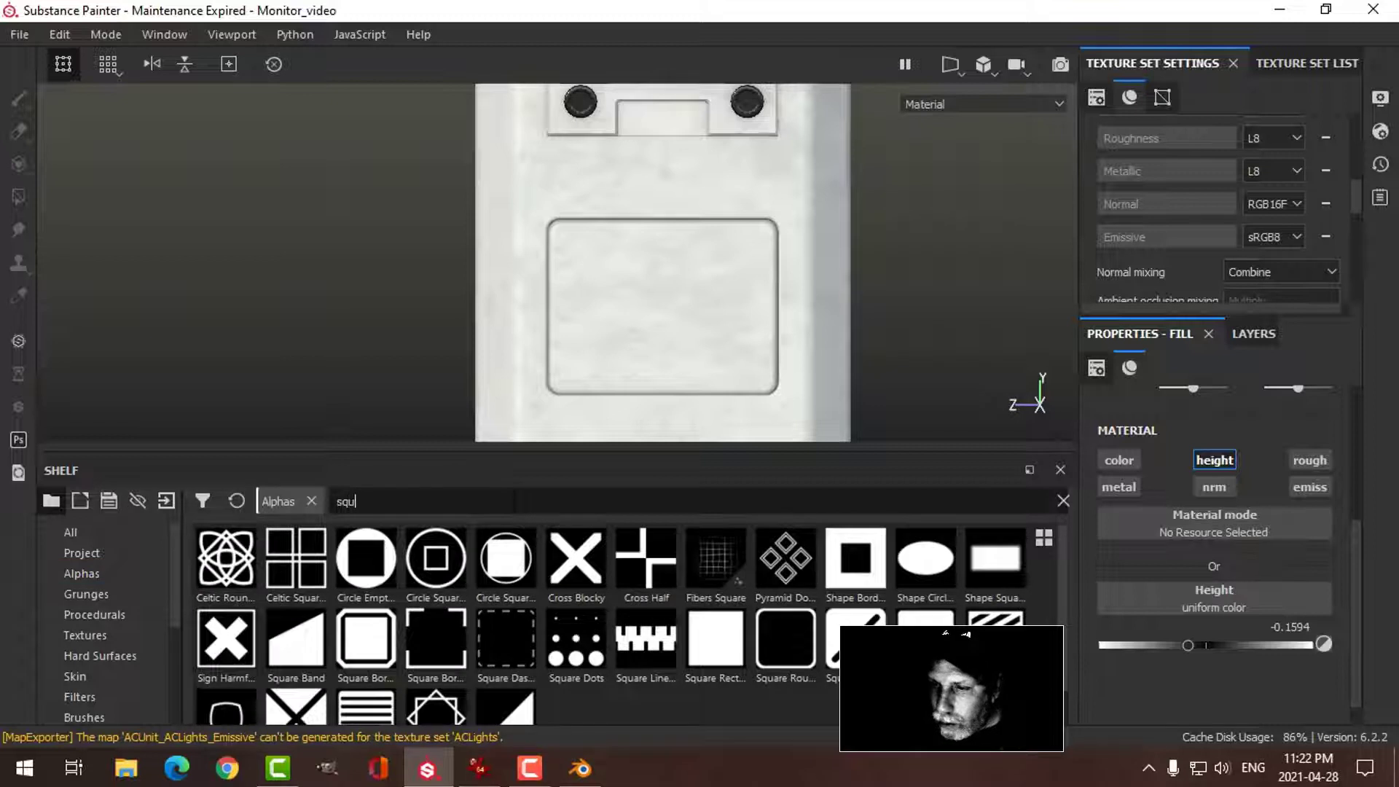
{"action": "type", "text": "u"}
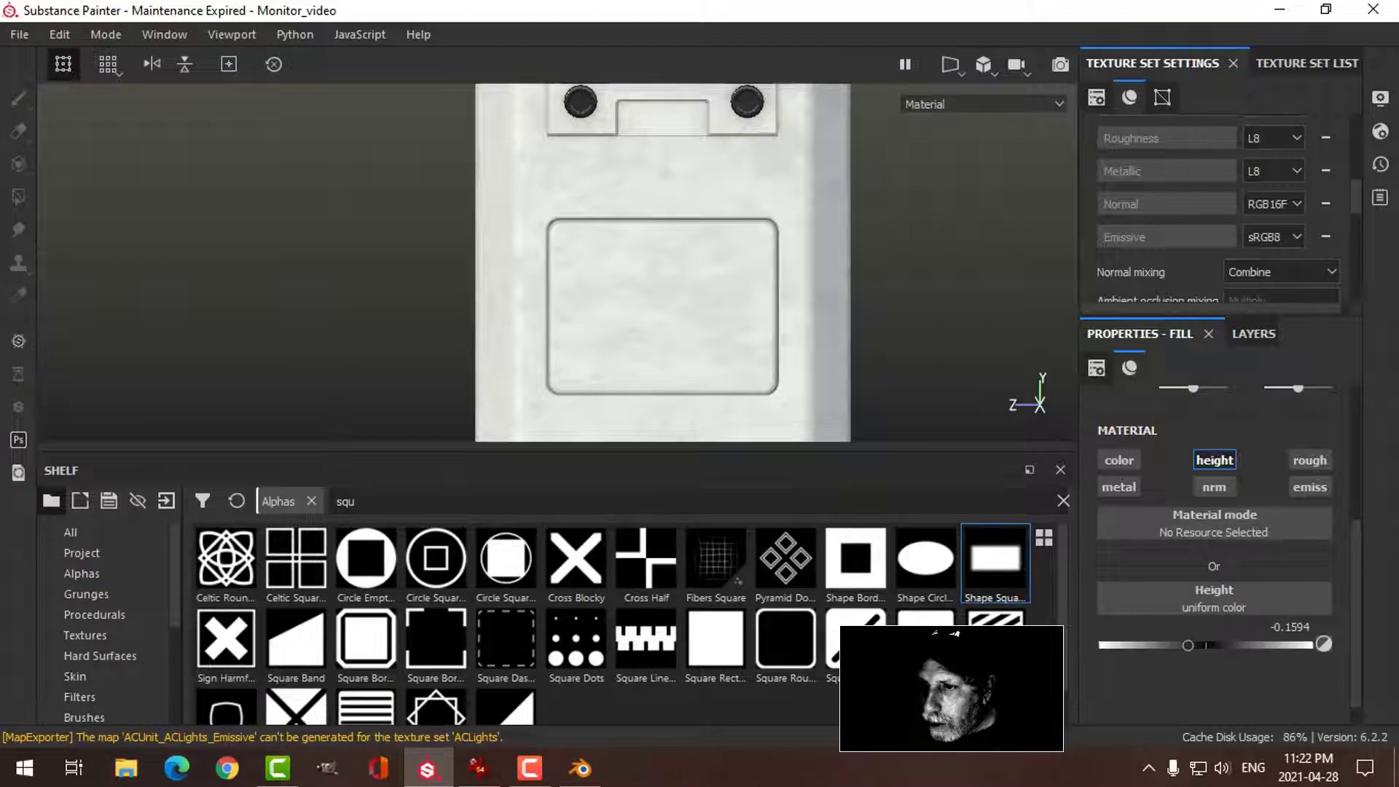
{"action": "left_click", "coordinate": [995, 560]}
{"action": "left_click", "coordinate": [1138, 463]}
- Add a Paint effect to Fill layer 1's black mask
{"action": "left_click", "coordinate": [1247, 333]}
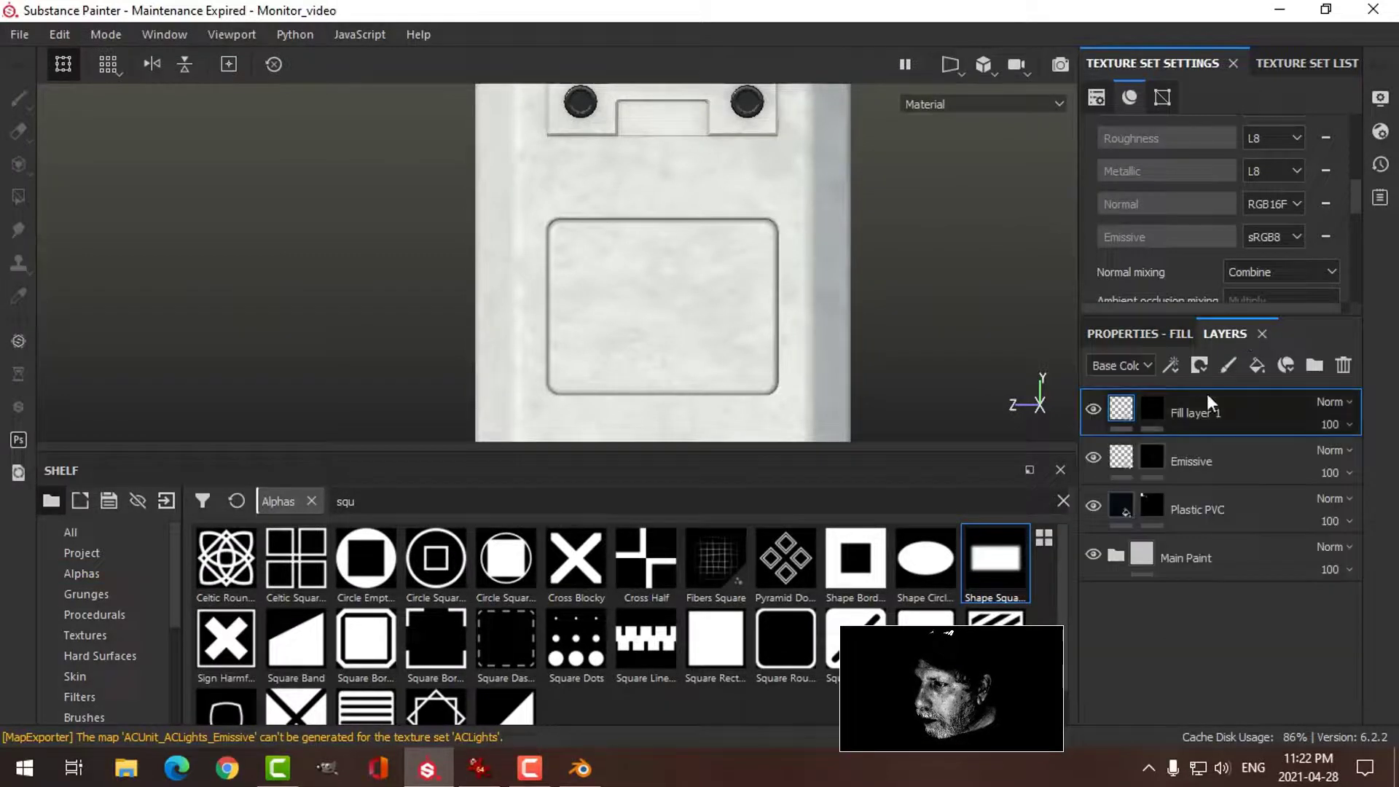
{"action": "left_click", "coordinate": [1157, 410]}
{"action": "right_click", "coordinate": [1193, 414]}
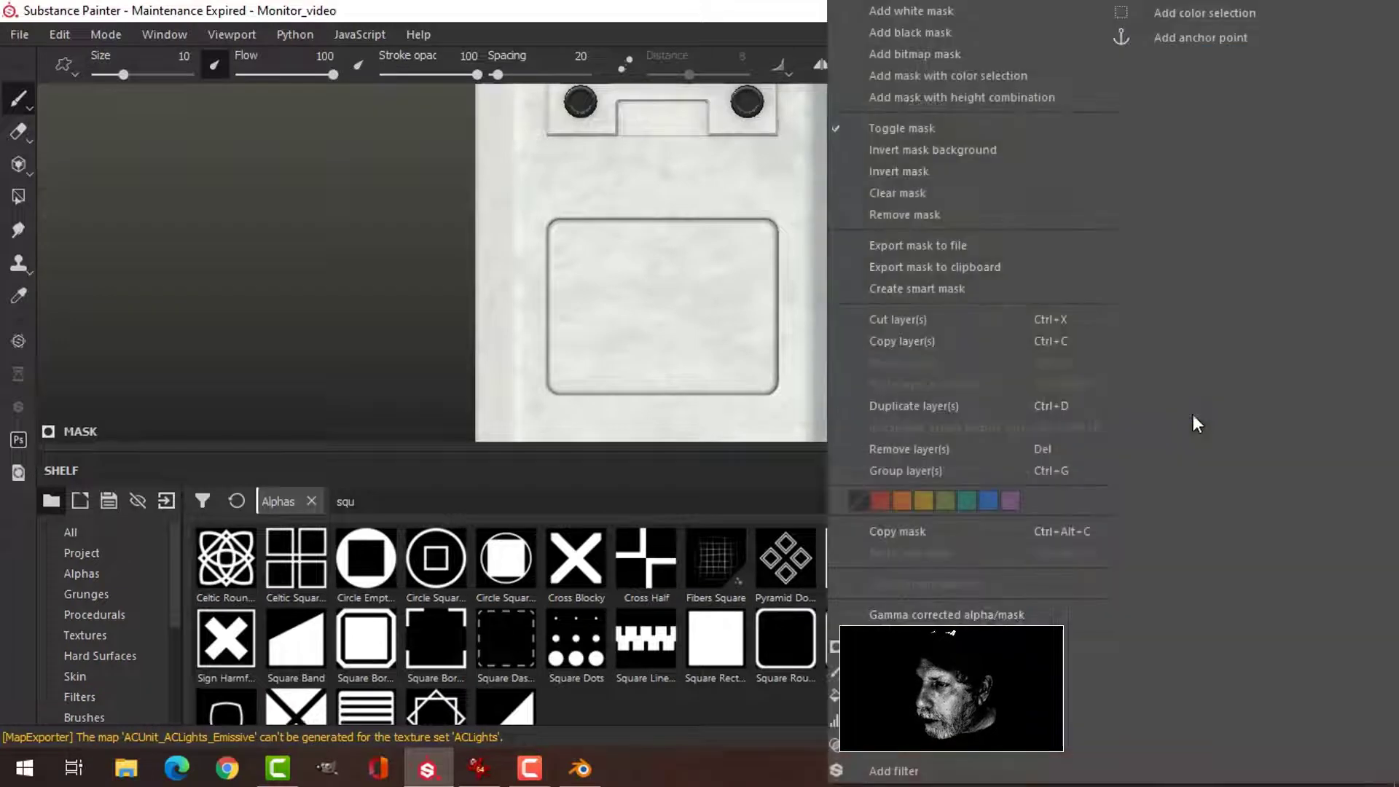
{"action": "left_click", "coordinate": [904, 671]}
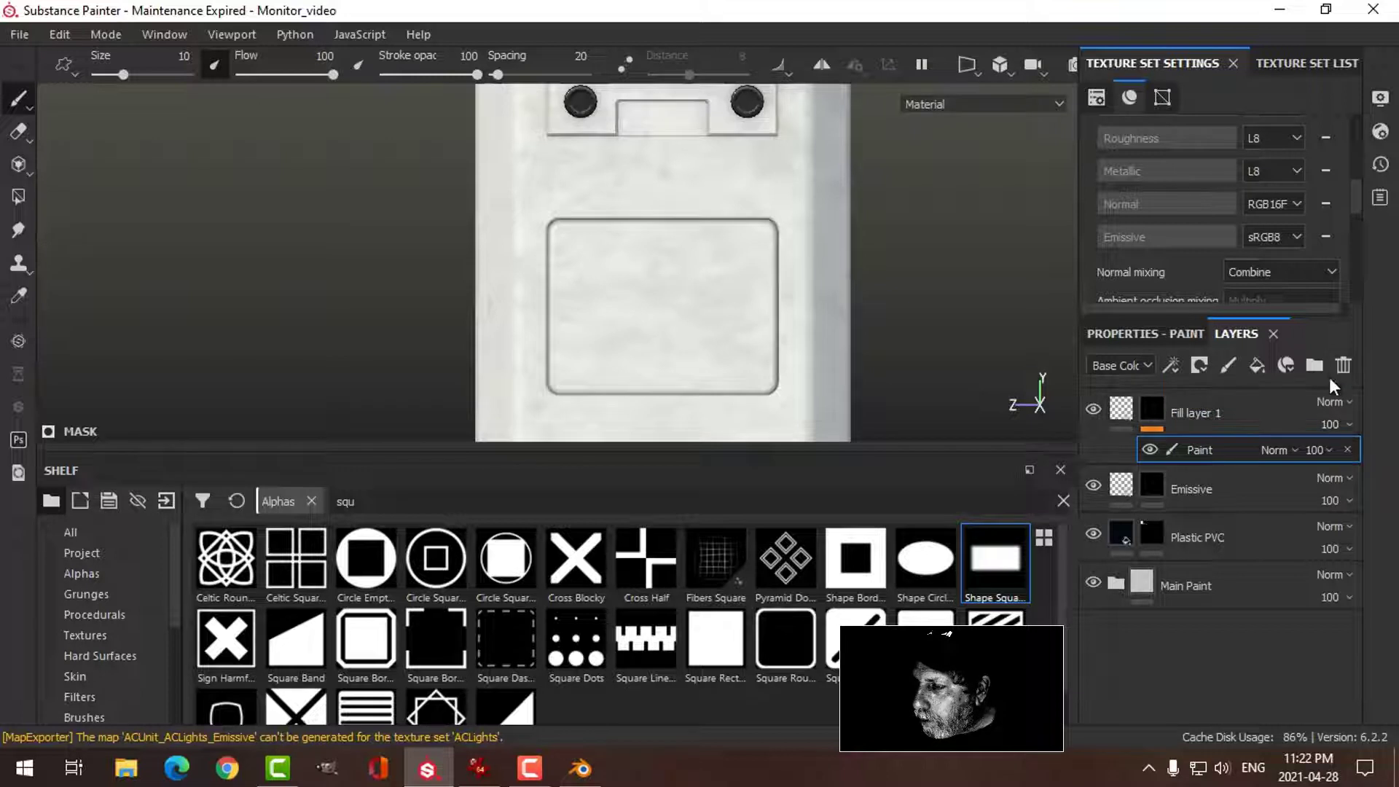
- Load the Shape Square Squeeze alpha onto the brush, squeezed thin and rotated to 90°
{"action": "left_click", "coordinate": [1166, 333]}
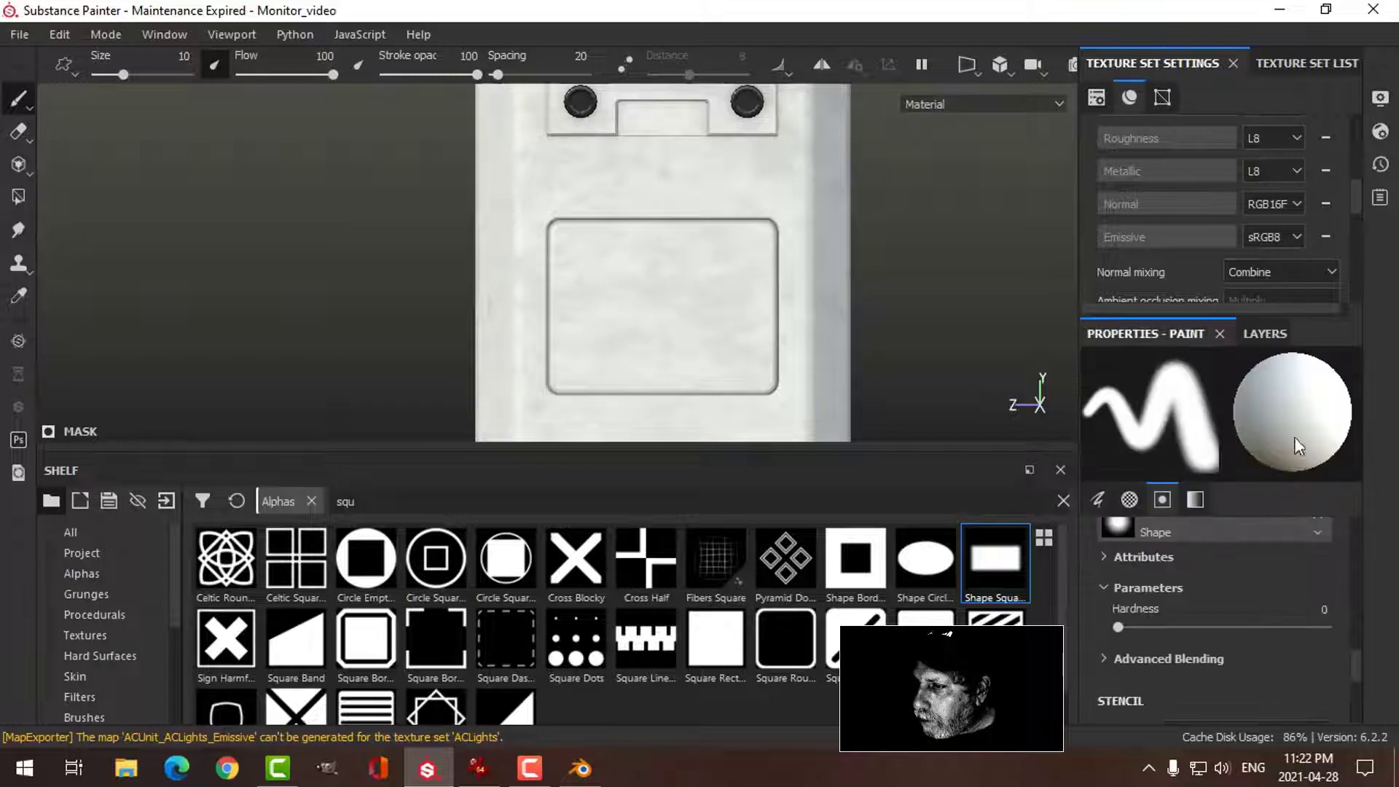
{"action": "left_click_drag", "start_coordinate": [982, 605], "coordinate": [1178, 525]}
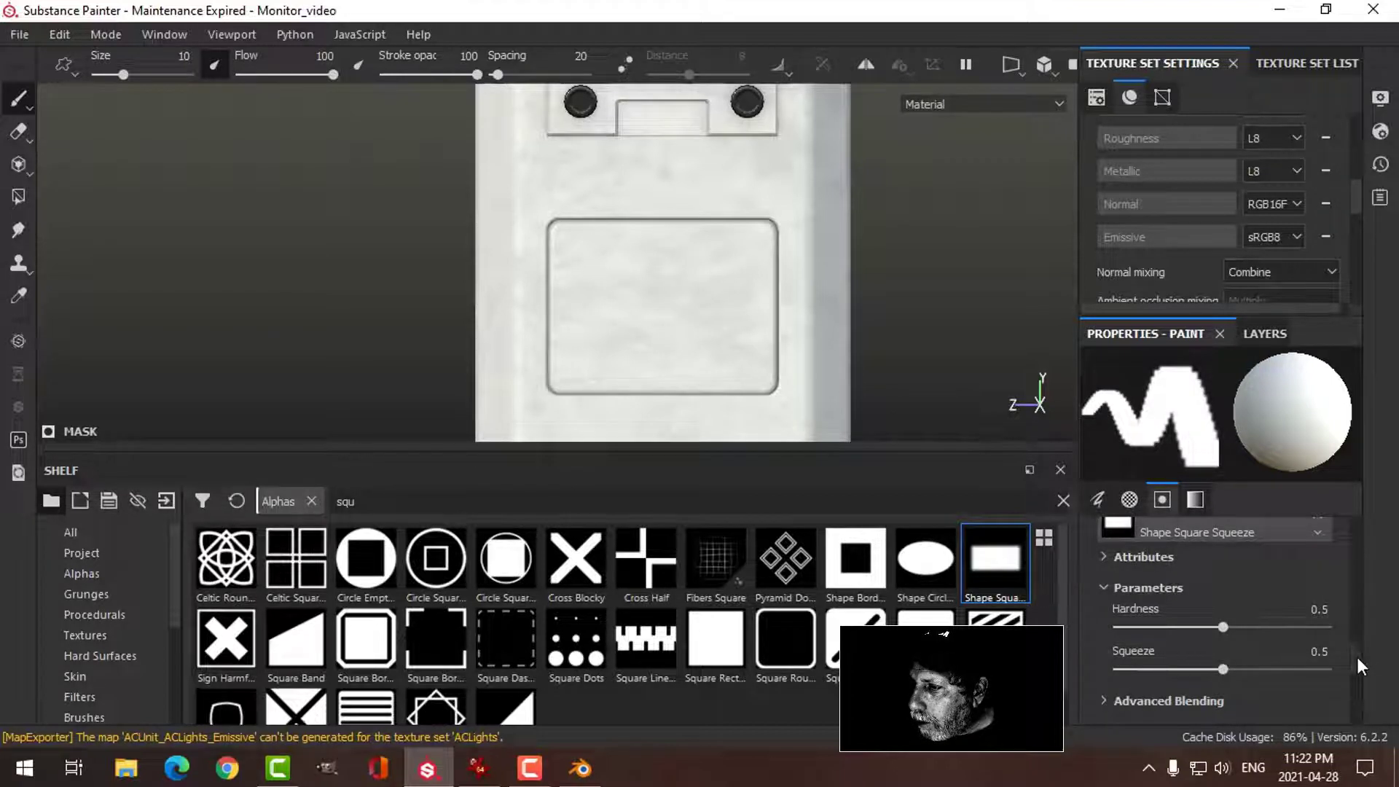
{"action": "mouse_move", "coordinate": [1357, 658]}
{"action": "left_mouse_down"}
{"action": "mouse_move", "coordinate": [1357, 675]}
{"action": "mouse_move", "coordinate": [1357, 651]}
{"action": "left_mouse_up"}
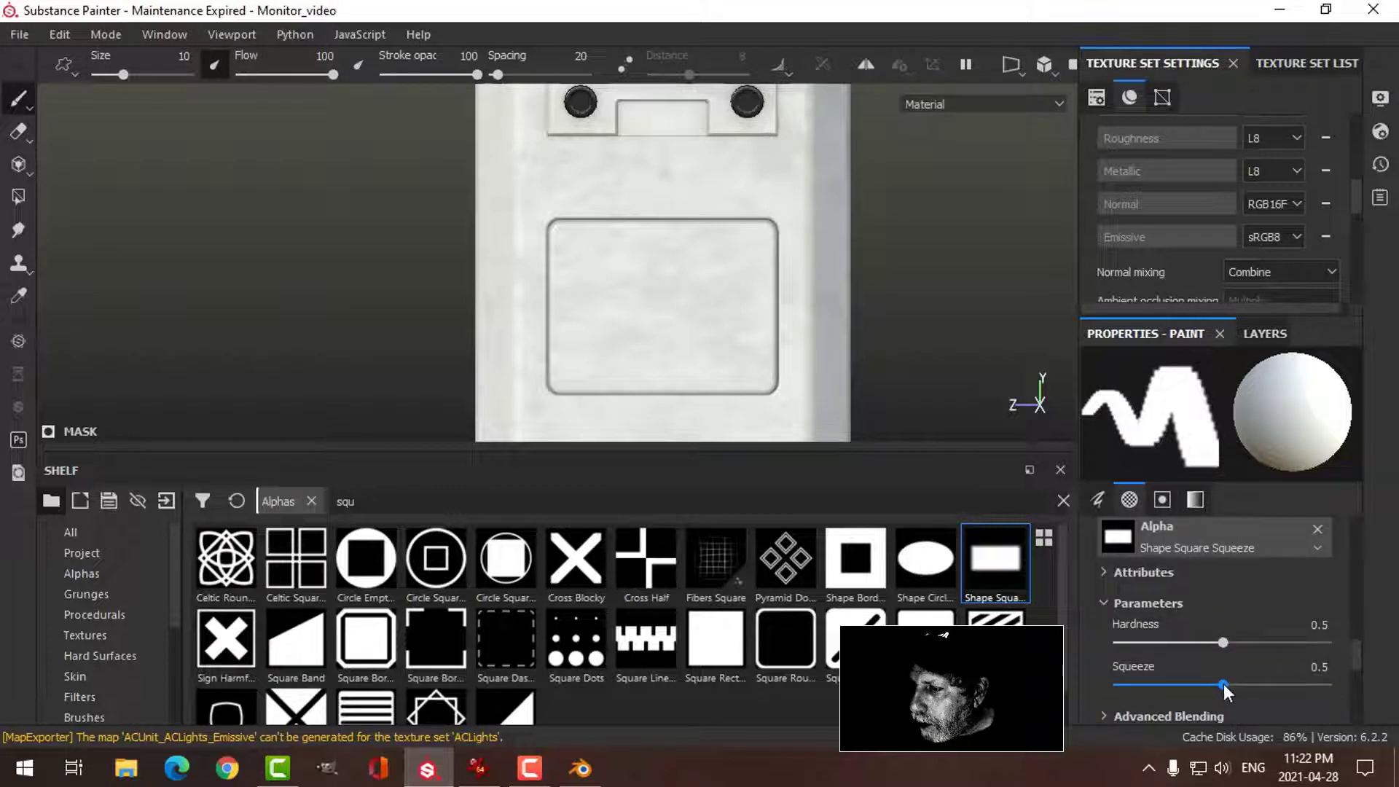
{"action": "left_click_drag", "start_coordinate": [1222, 684], "coordinate": [1139, 686]}
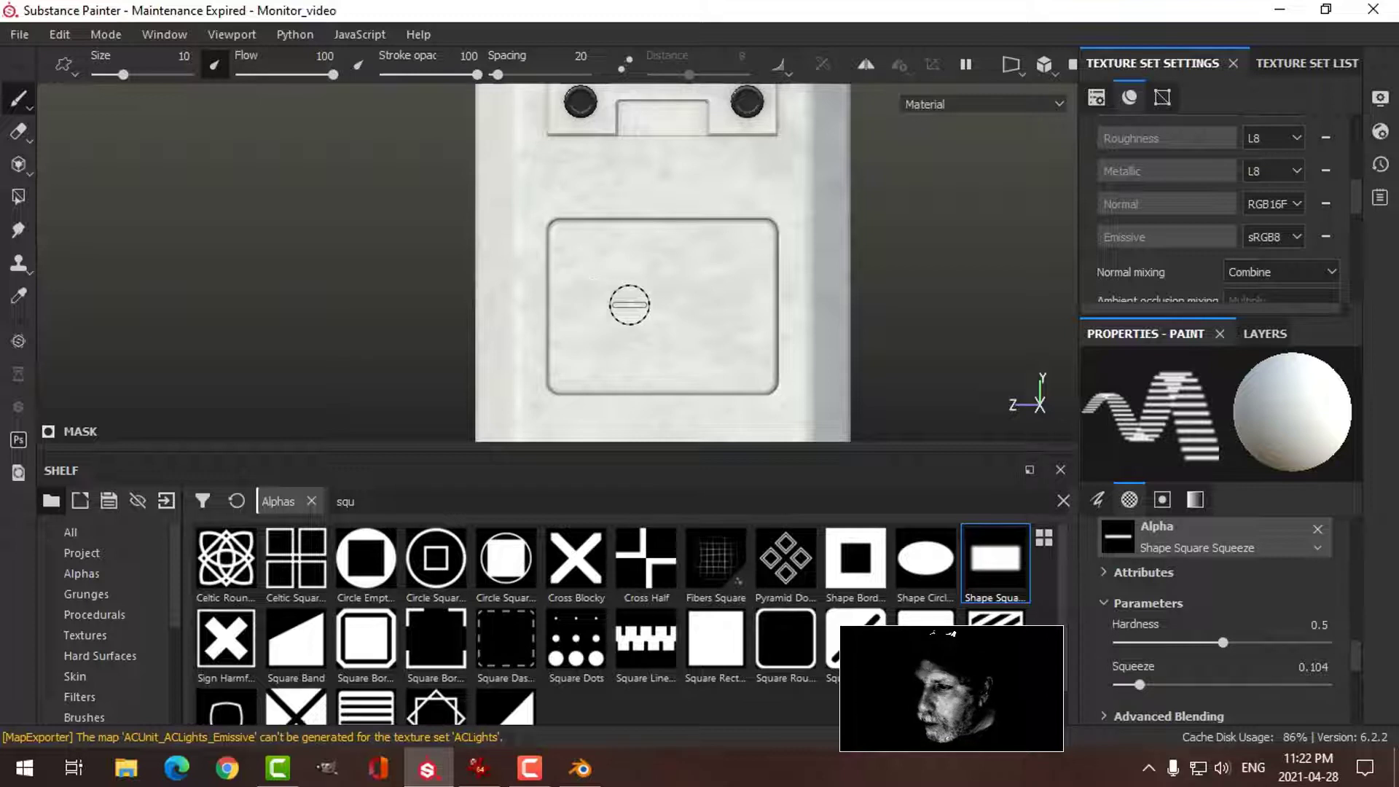
{"action": "left_click_drag", "start_coordinate": [1220, 641], "coordinate": [1250, 642]}
{"action": "left_click_drag", "start_coordinate": [1358, 658], "coordinate": [1358, 588]}
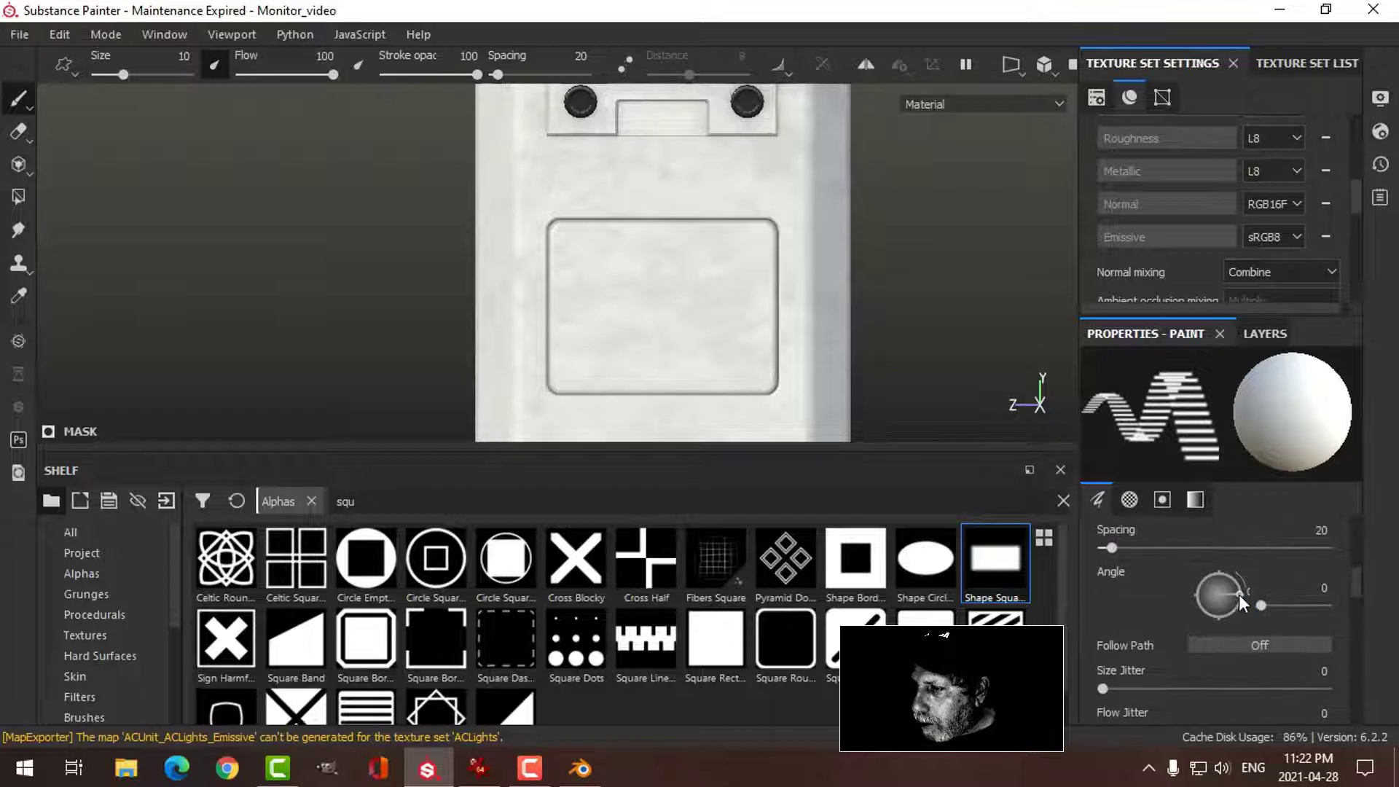
{"action": "left_click_drag", "start_coordinate": [1239, 594], "coordinate": [1216, 569]}
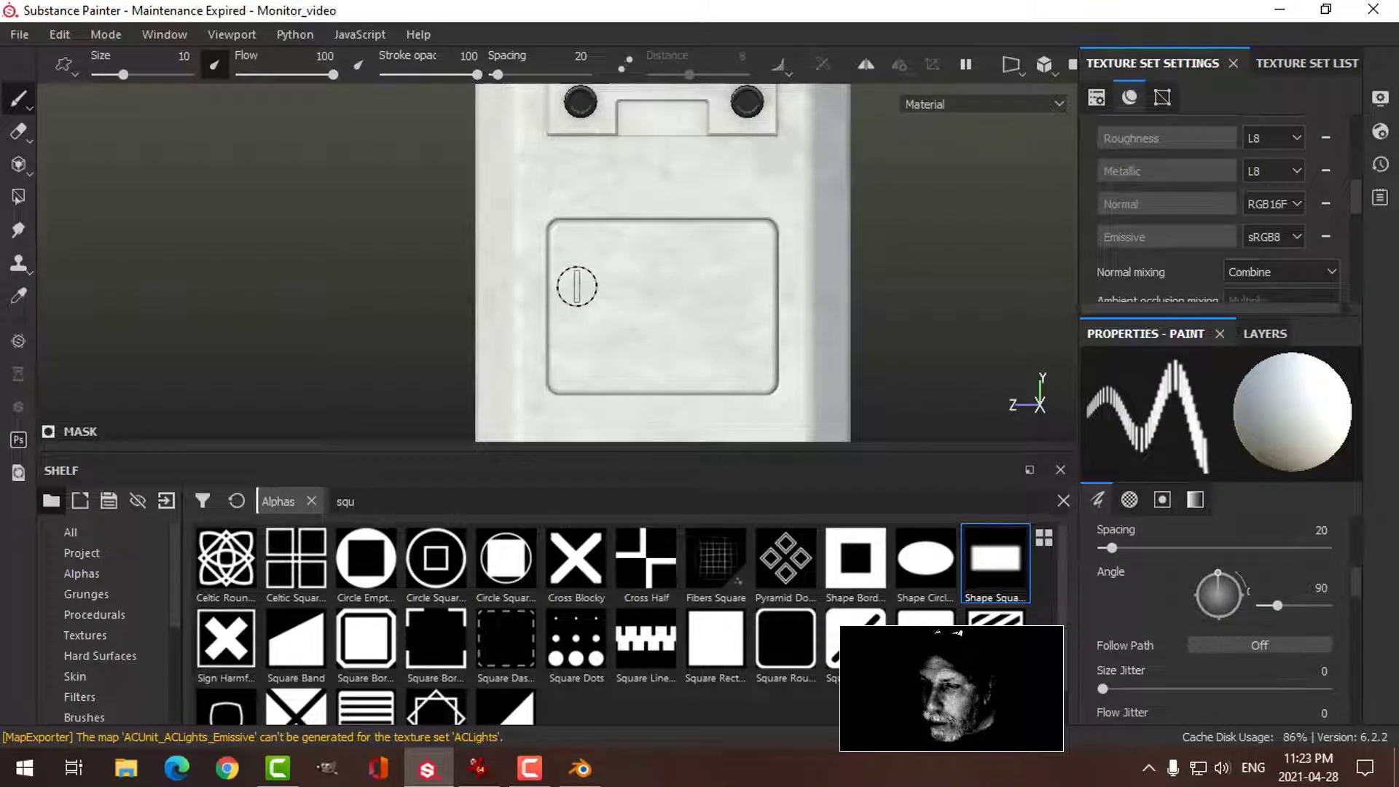
- Enlarge the brush, raise its hardness slightly, and set squeeze to 0.133
{"action": "mouse_move", "coordinate": [124, 75]}
{"action": "left_mouse_down"}
{"action": "mouse_move", "coordinate": [158, 75]}
{"action": "mouse_move", "coordinate": [146, 80]}
{"action": "left_mouse_up"}
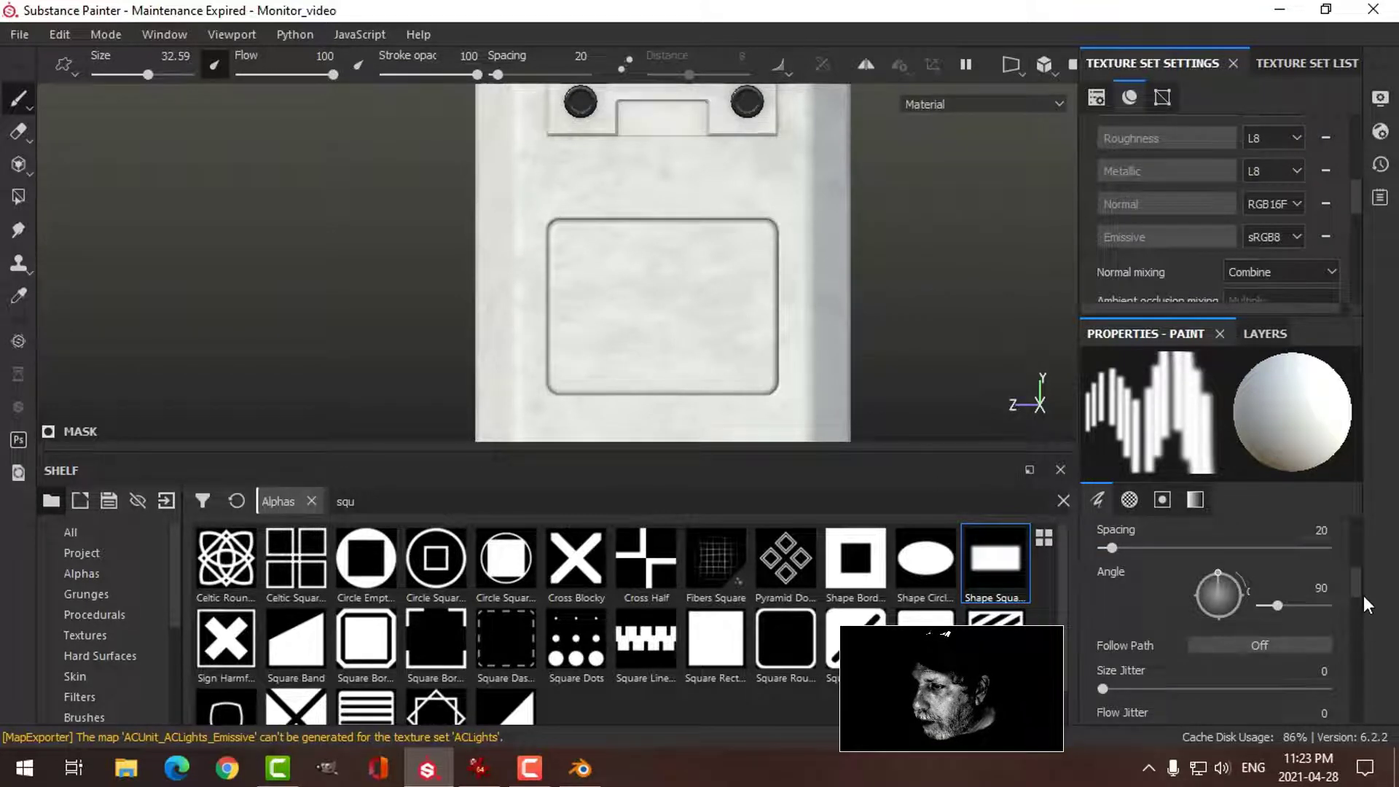
{"action": "left_click_drag", "start_coordinate": [1364, 597], "coordinate": [1363, 658]}
{"action": "left_click_drag", "start_coordinate": [1253, 635], "coordinate": [1274, 636]}
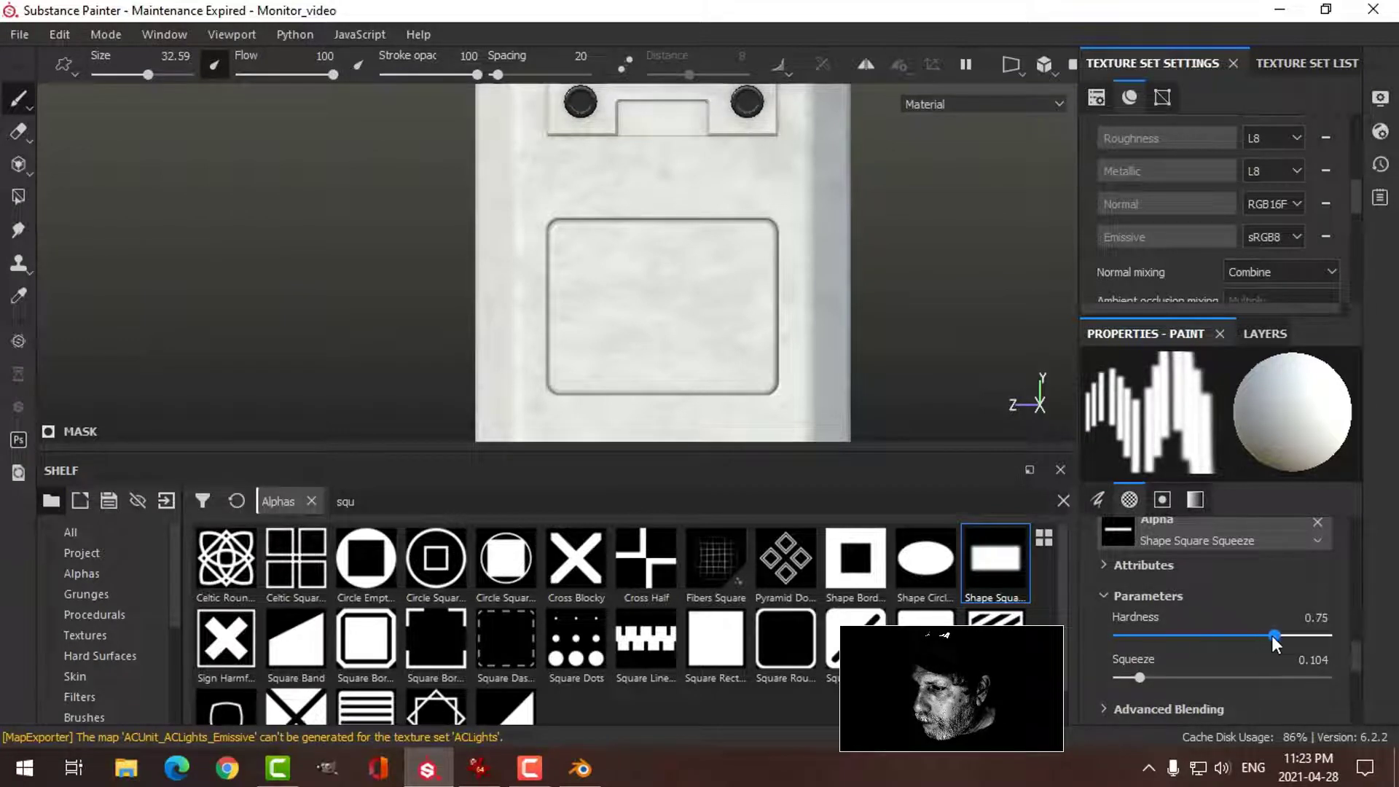
{"action": "left_click", "coordinate": [1146, 678]}
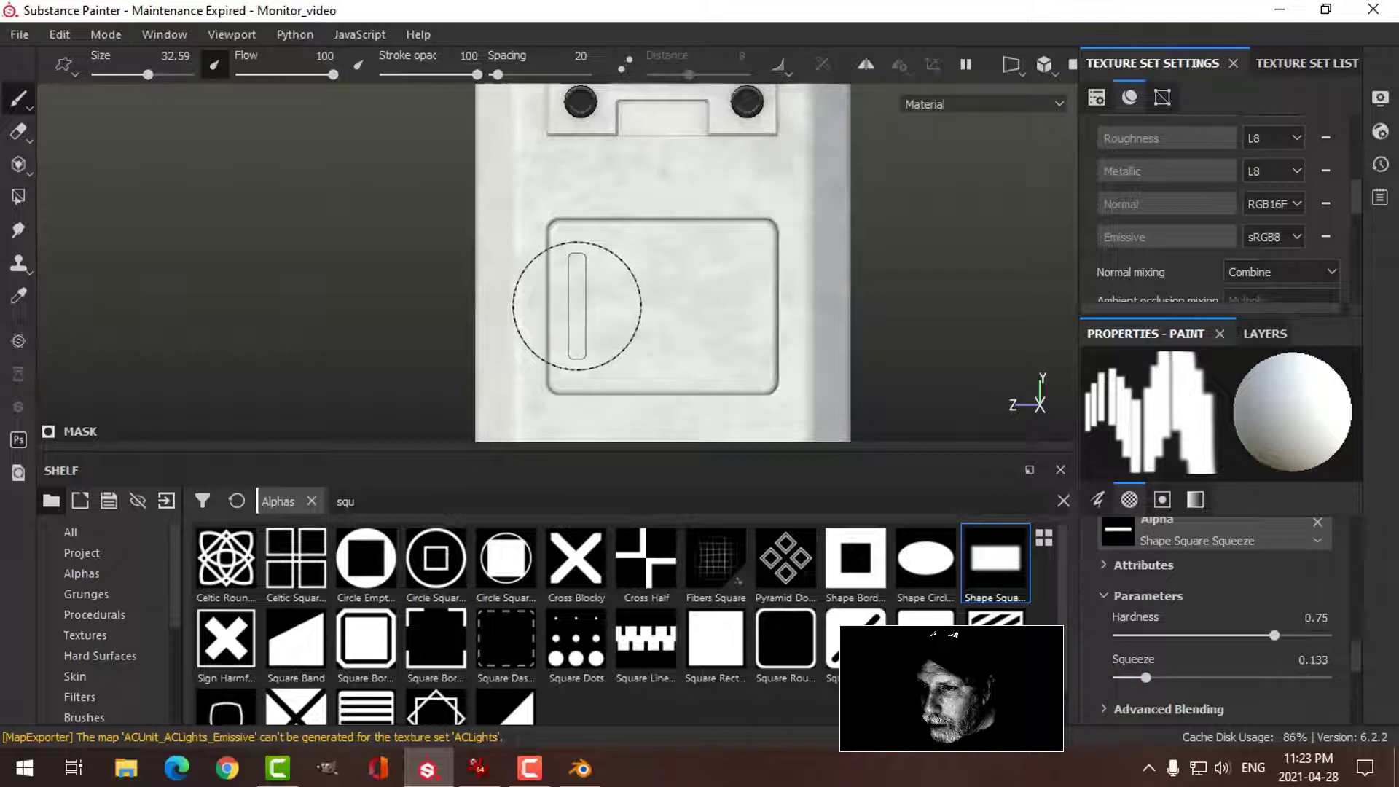
- Stamp a vertical slot on the lower panel's left side, redone with hardness 0.83
{"action": "left_click", "coordinate": [576, 306]}
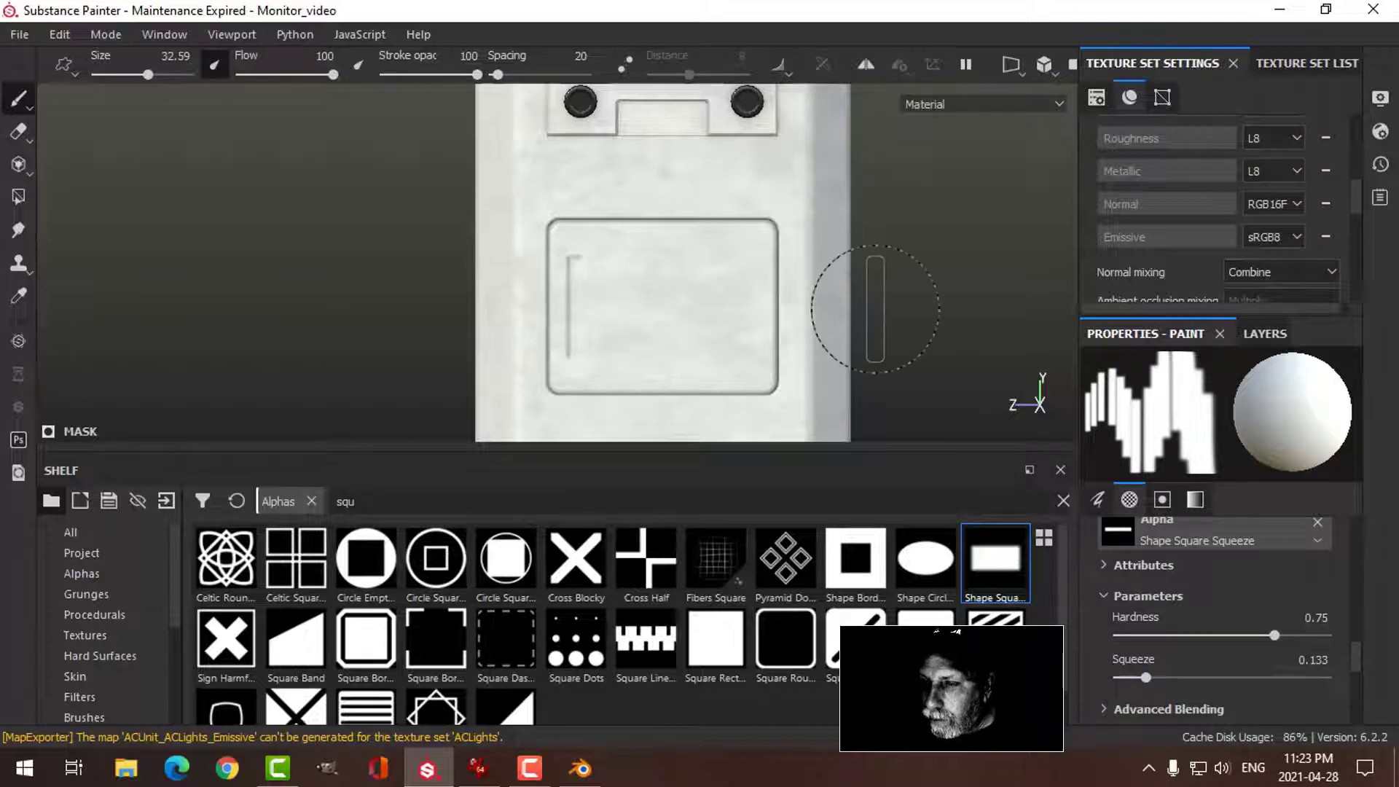
{"action": "left_click_drag", "start_coordinate": [824, 293], "coordinate": [895, 286], "text": "alt"}
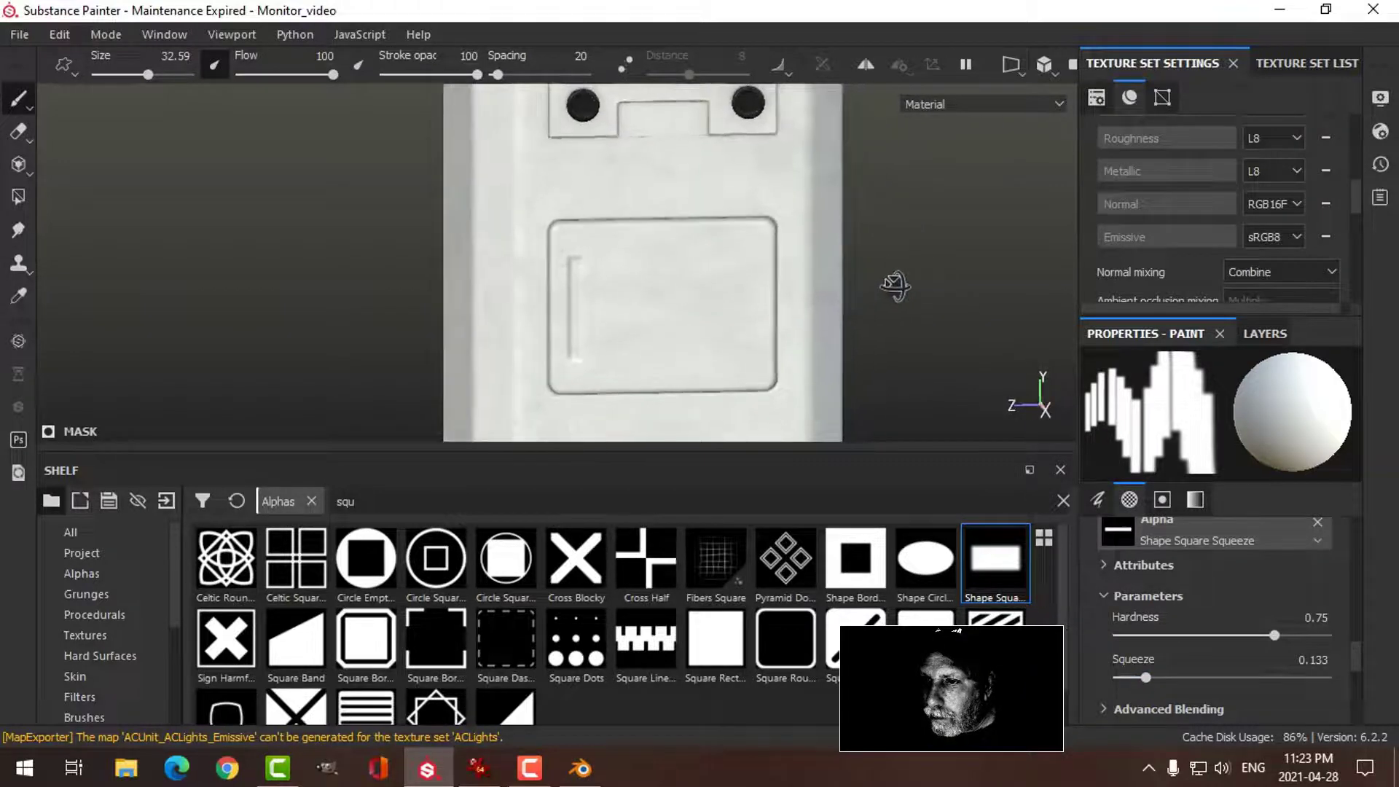
{"action": "key", "text": "ctrl+z"}
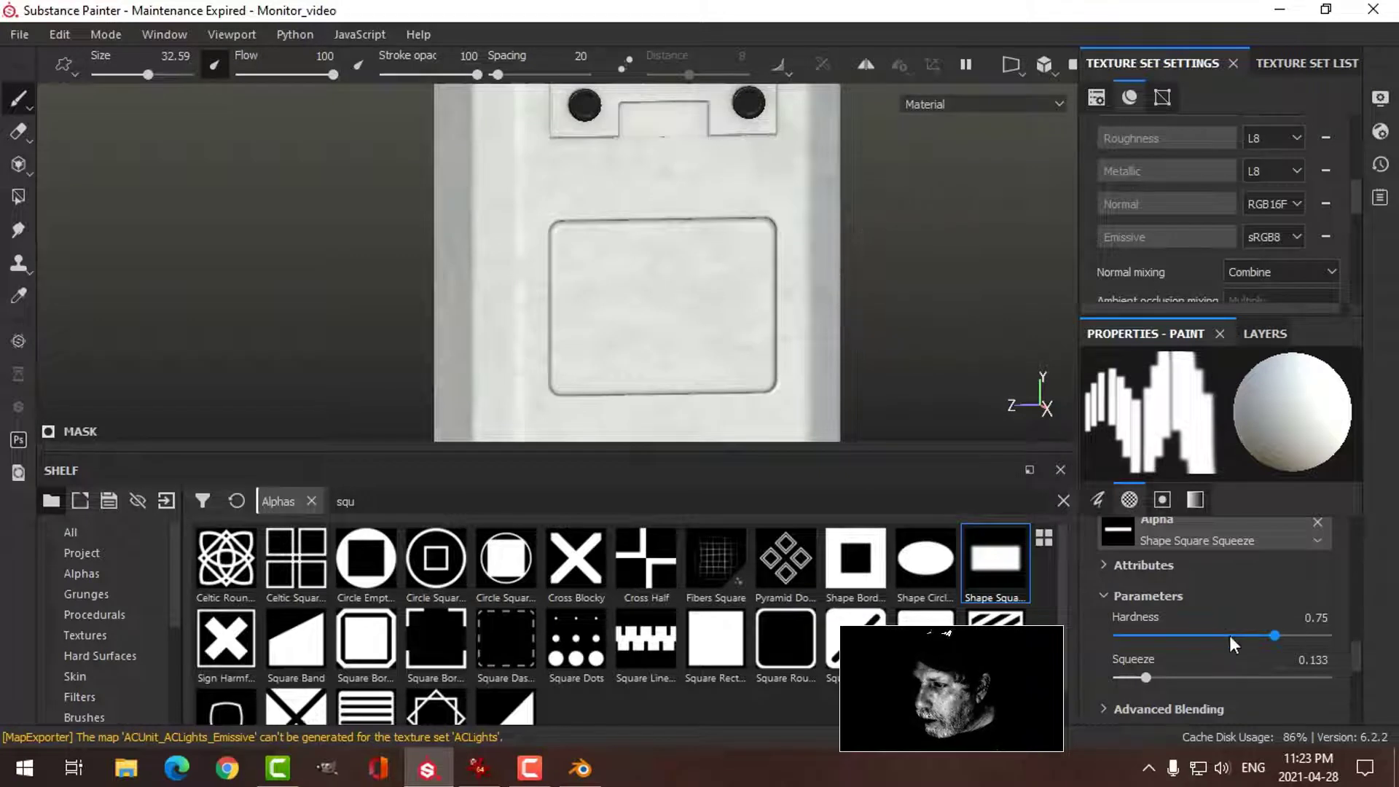
{"action": "left_click_drag", "start_coordinate": [1280, 635], "coordinate": [1293, 636]}
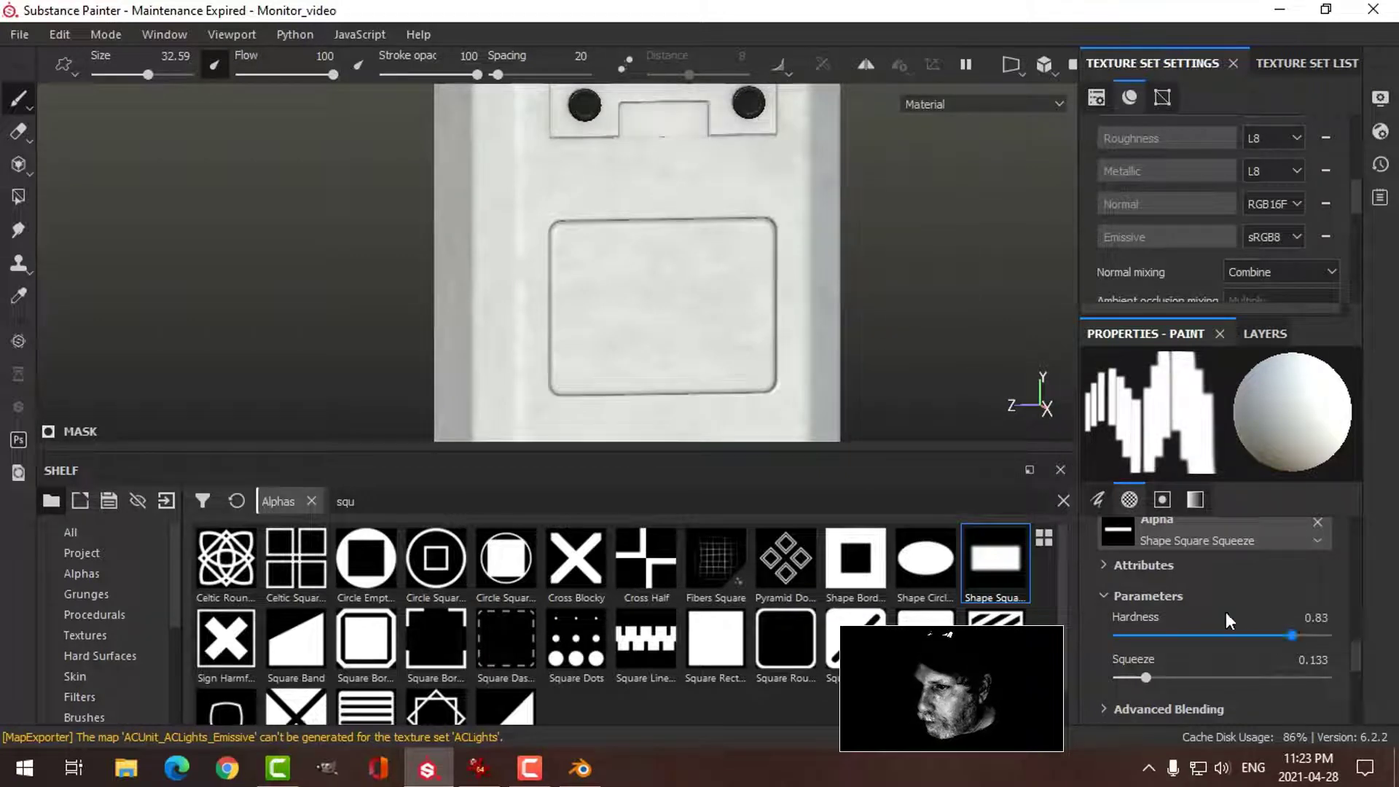
{"action": "left_click", "coordinate": [575, 312]}
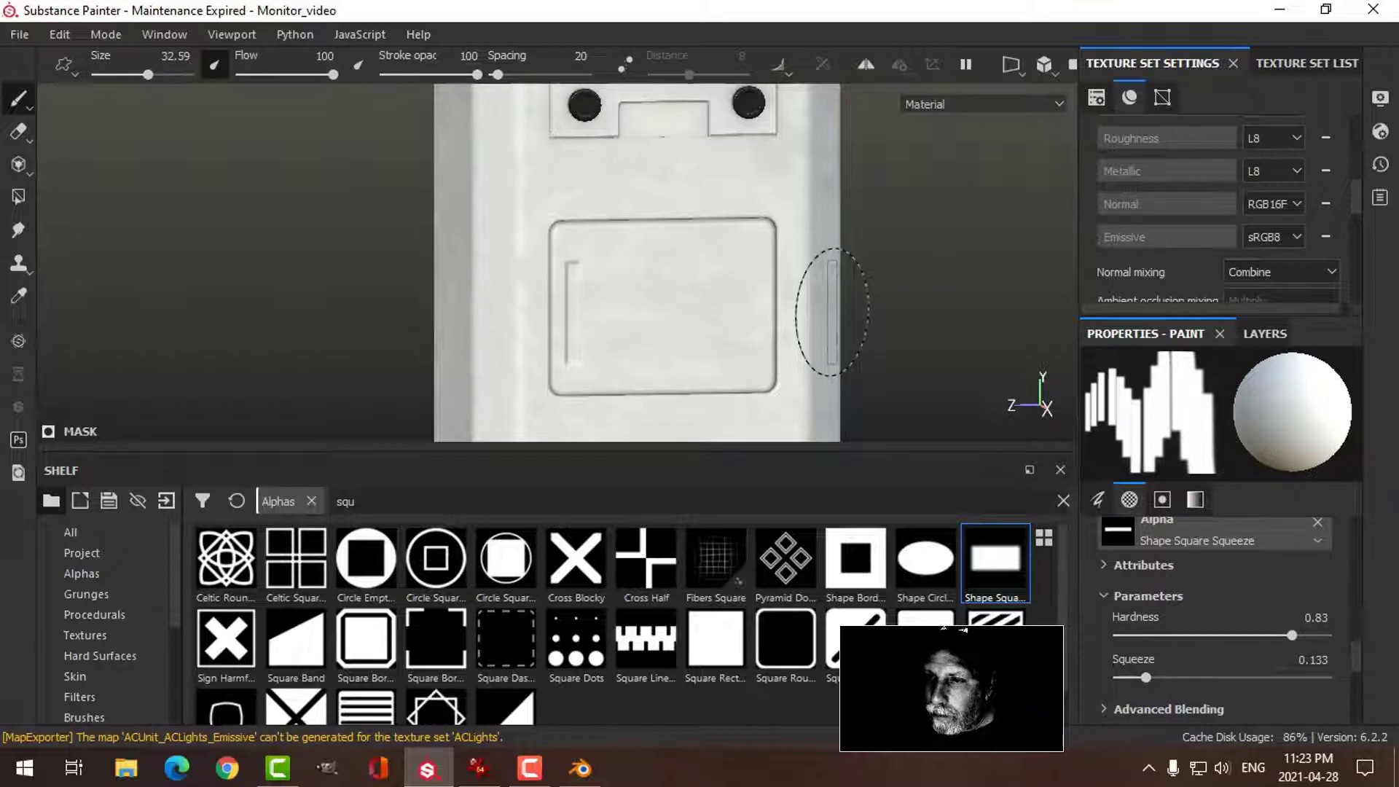
{"action": "left_click_drag", "start_coordinate": [911, 275], "coordinate": [870, 276], "text": "alt"}
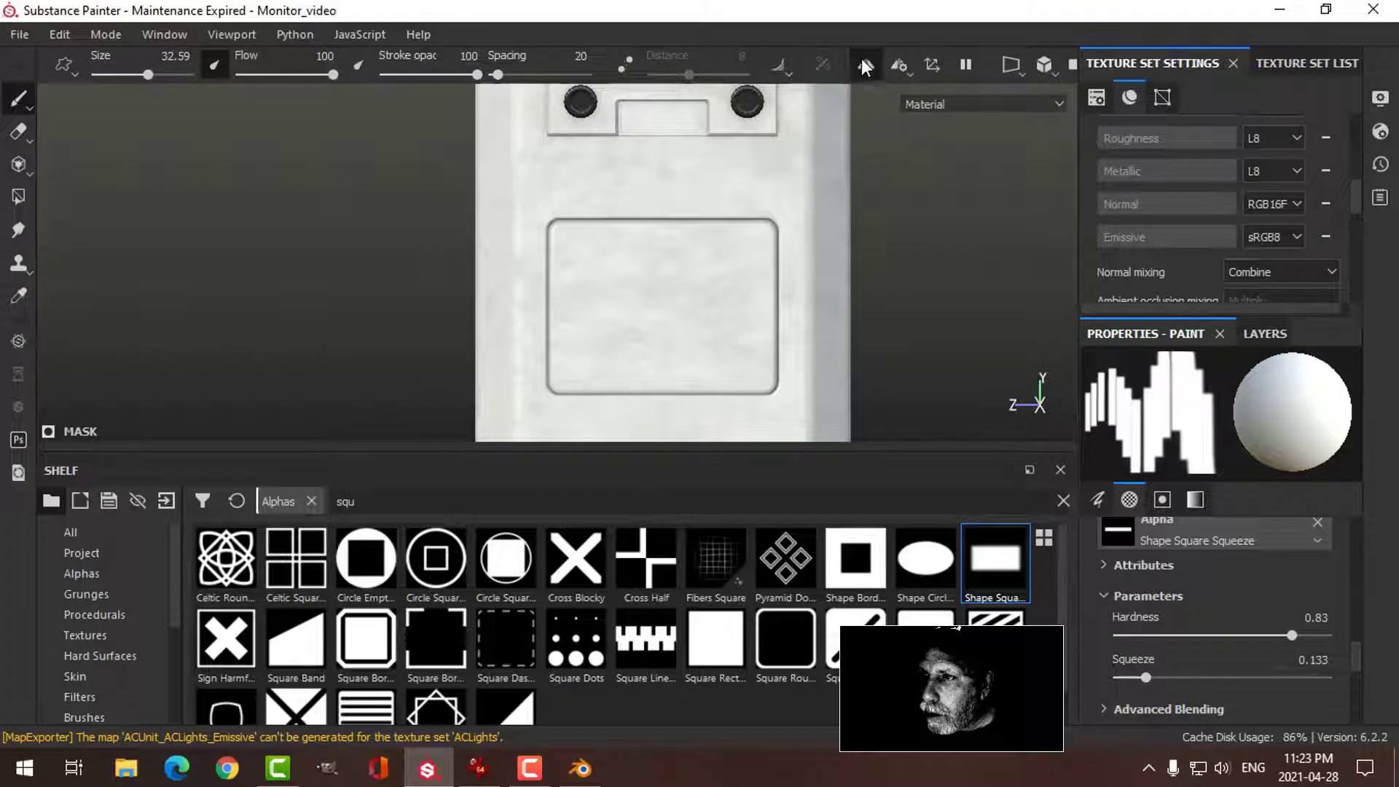
- Turn on mirror symmetry so the slot also appears on the panel's right side
{"action": "left_click", "coordinate": [907, 64]}
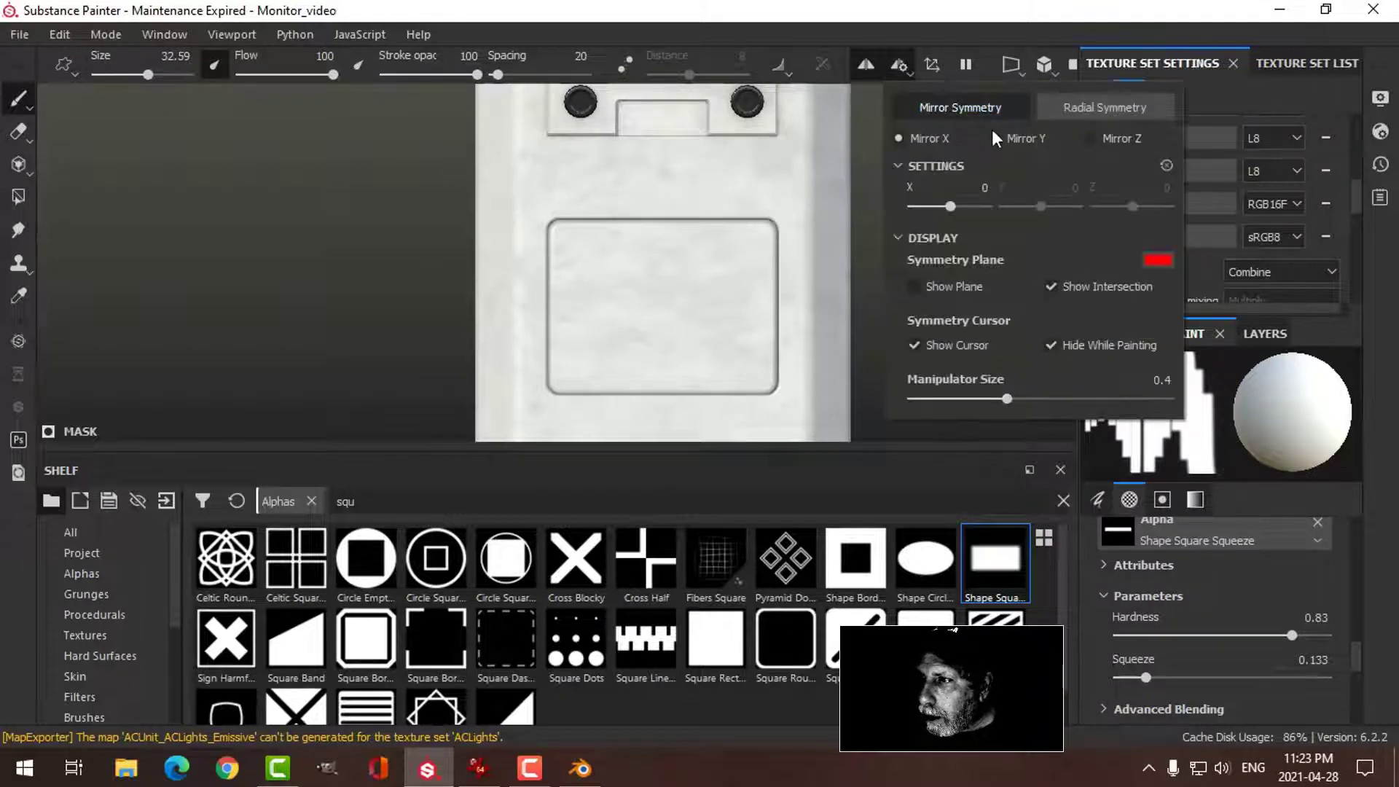
{"action": "left_click", "coordinate": [1093, 138]}
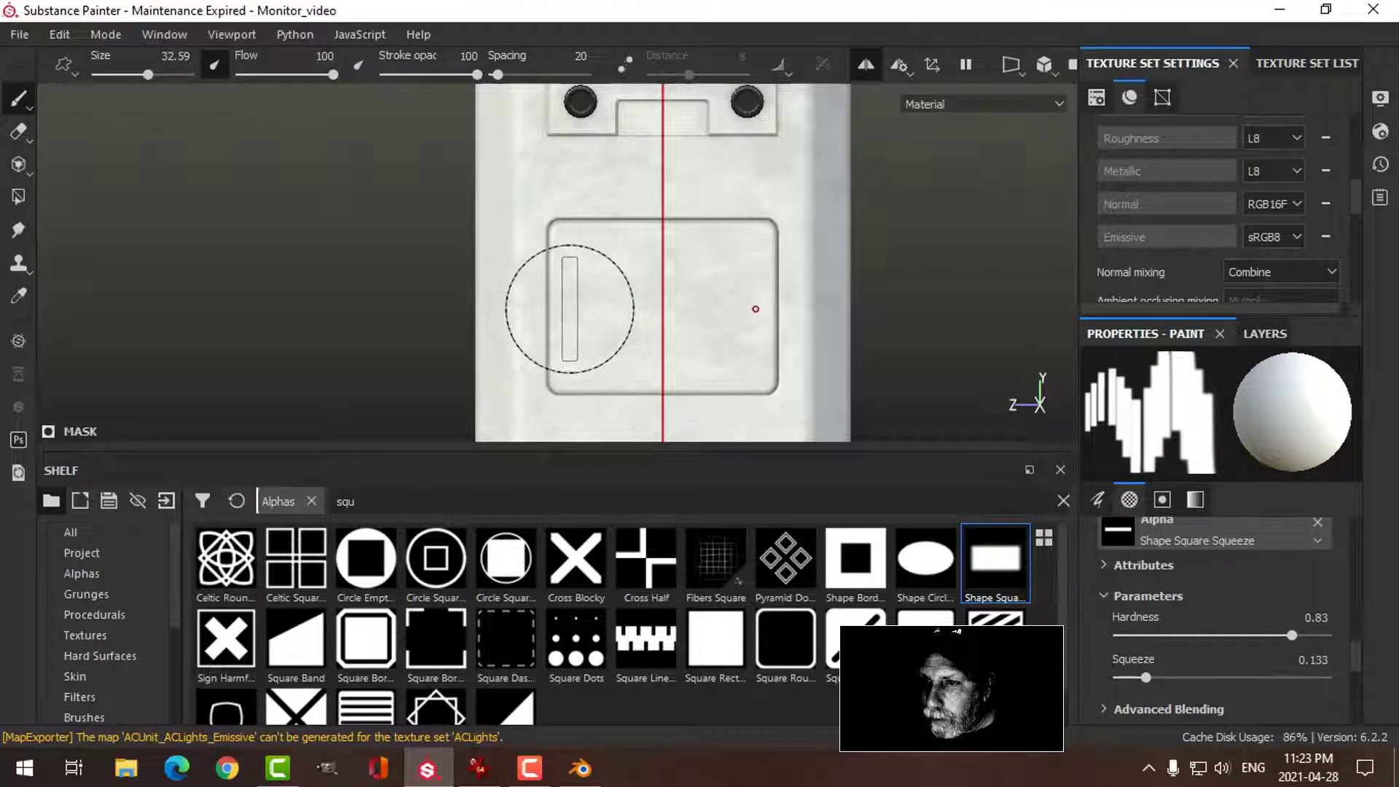
{"action": "mouse_move", "coordinate": [915, 312]}
{"action": "left_mouse_down", "text": "alt"}
{"action": "mouse_move", "coordinate": [782, 314]}
{"action": "mouse_move", "coordinate": [862, 275]}
{"action": "mouse_move", "coordinate": [937, 303]}
{"action": "mouse_move", "coordinate": [947, 325]}
{"action": "left_mouse_up", "text": "alt"}
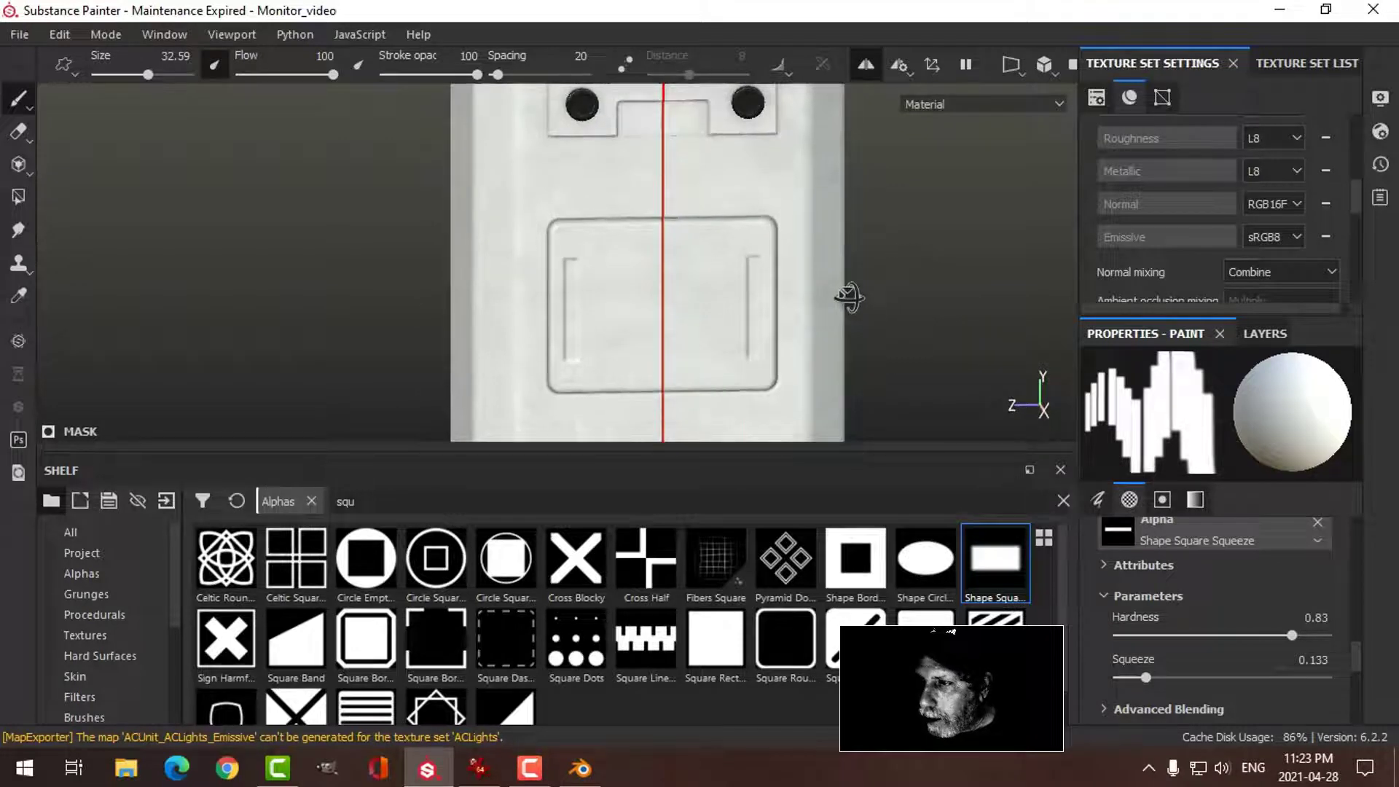
- Rename Fill layer 1 to 'Indent'
{"action": "left_click", "coordinate": [1266, 334]}
{"action": "double_click", "coordinate": [1195, 416]}
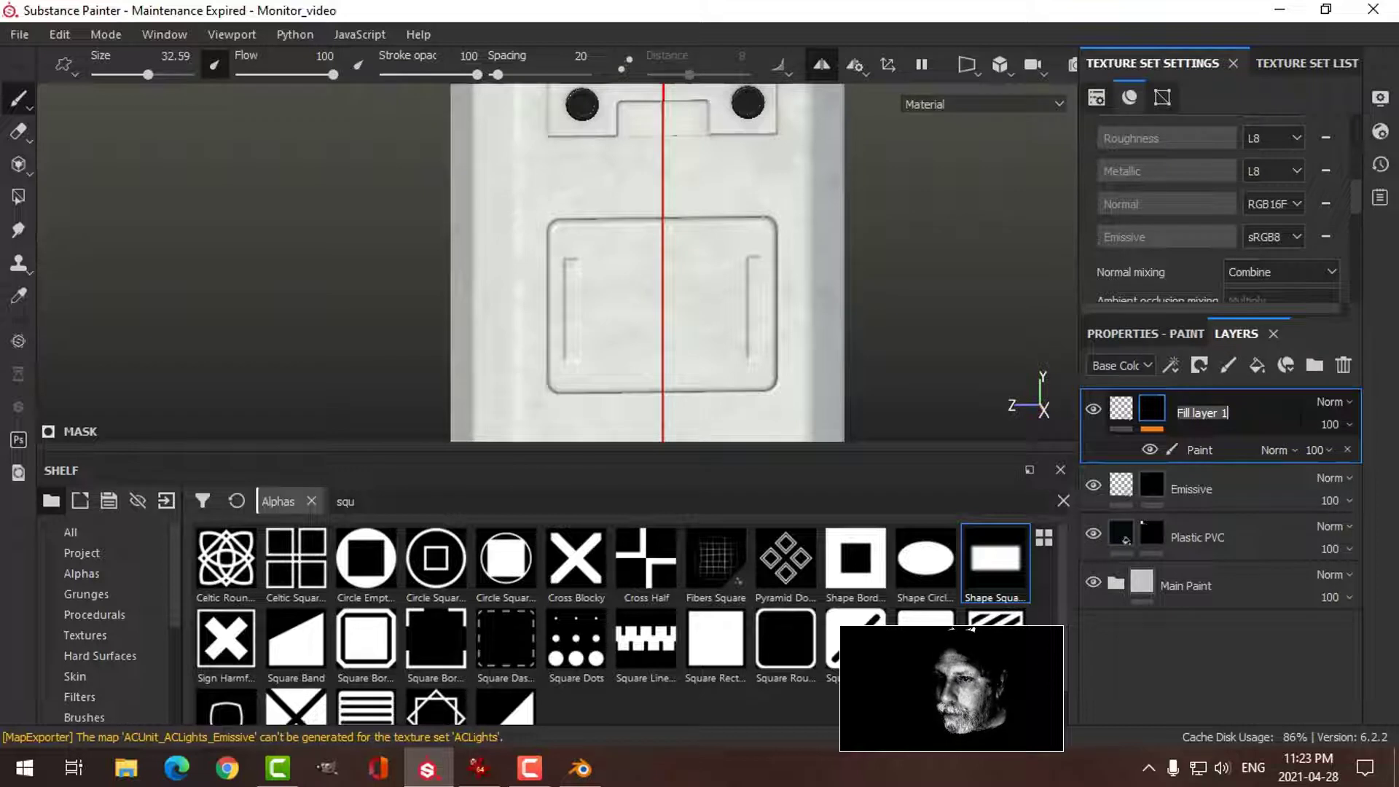
{"action": "type", "text": "Indent"}
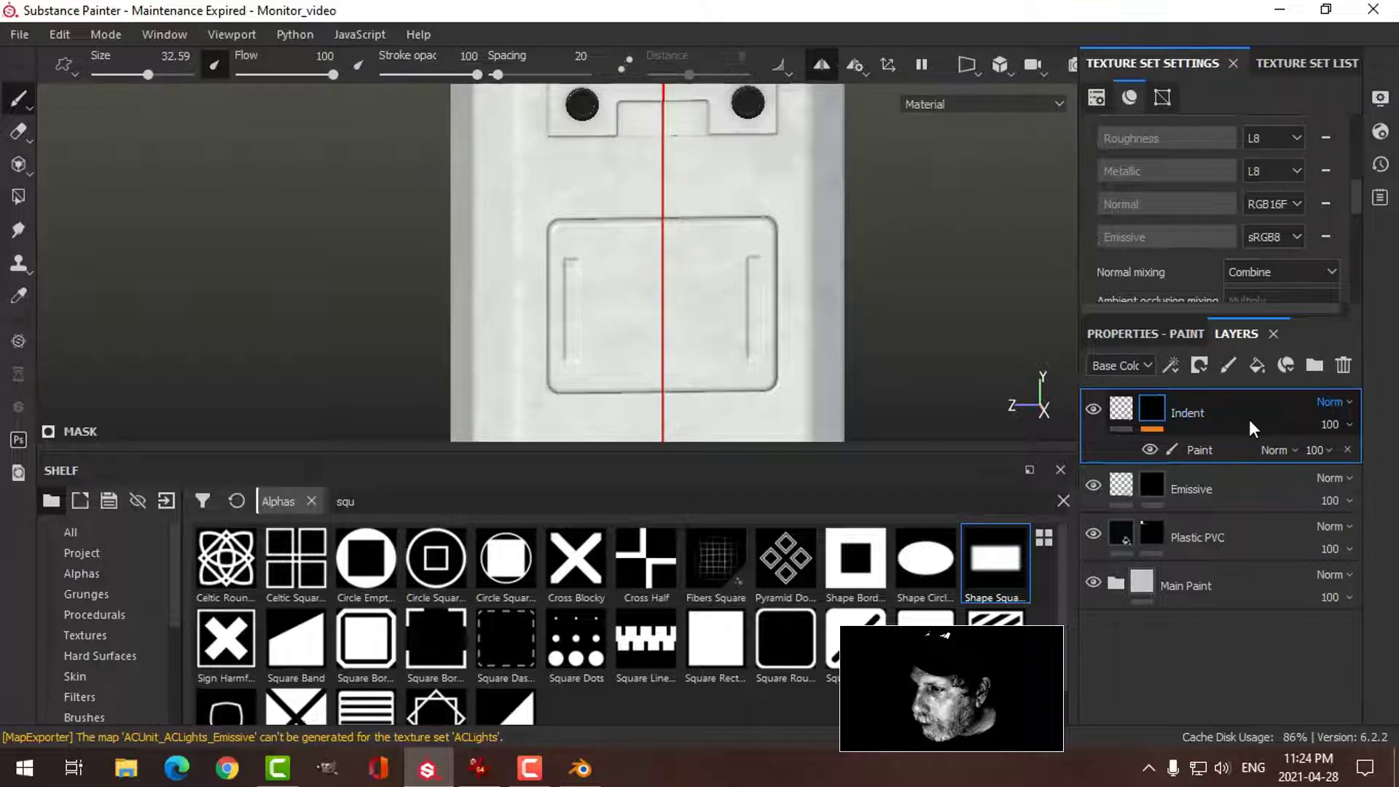
- Add a black-masked fill layer above Indent using only the height channel at 0.2464
{"action": "left_click", "coordinate": [1257, 365]}
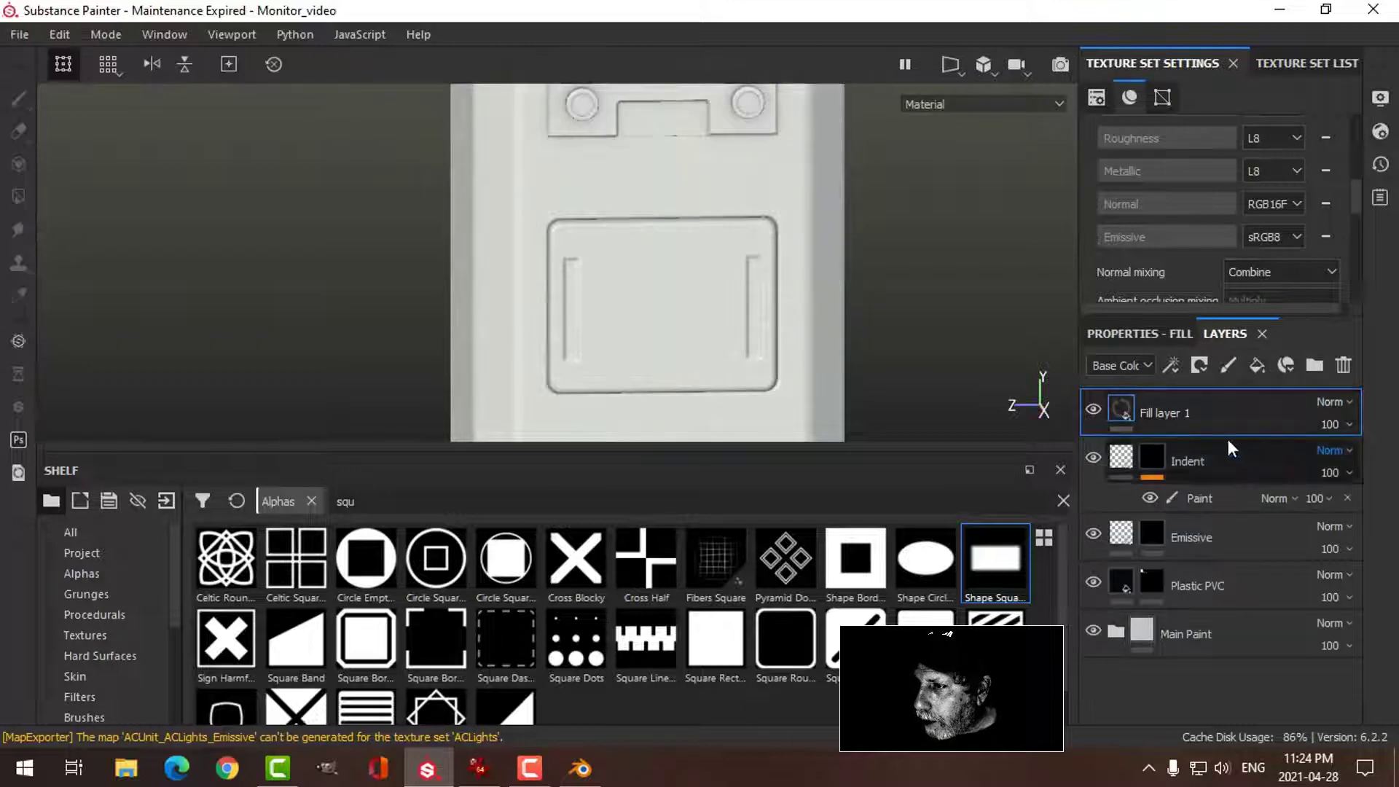
{"action": "left_click", "coordinate": [1203, 368]}
{"action": "left_click", "coordinate": [1241, 414]}
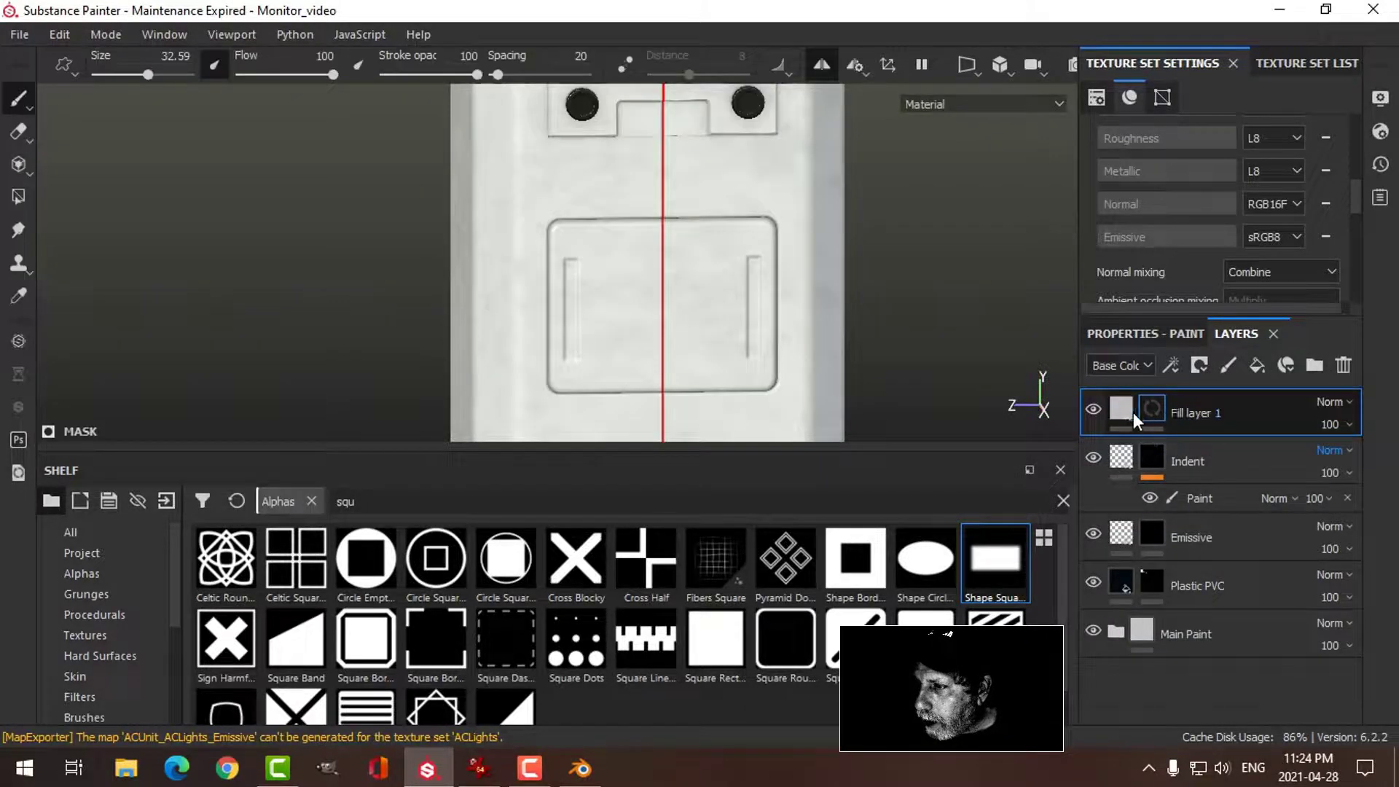
{"action": "left_click", "coordinate": [1123, 409]}
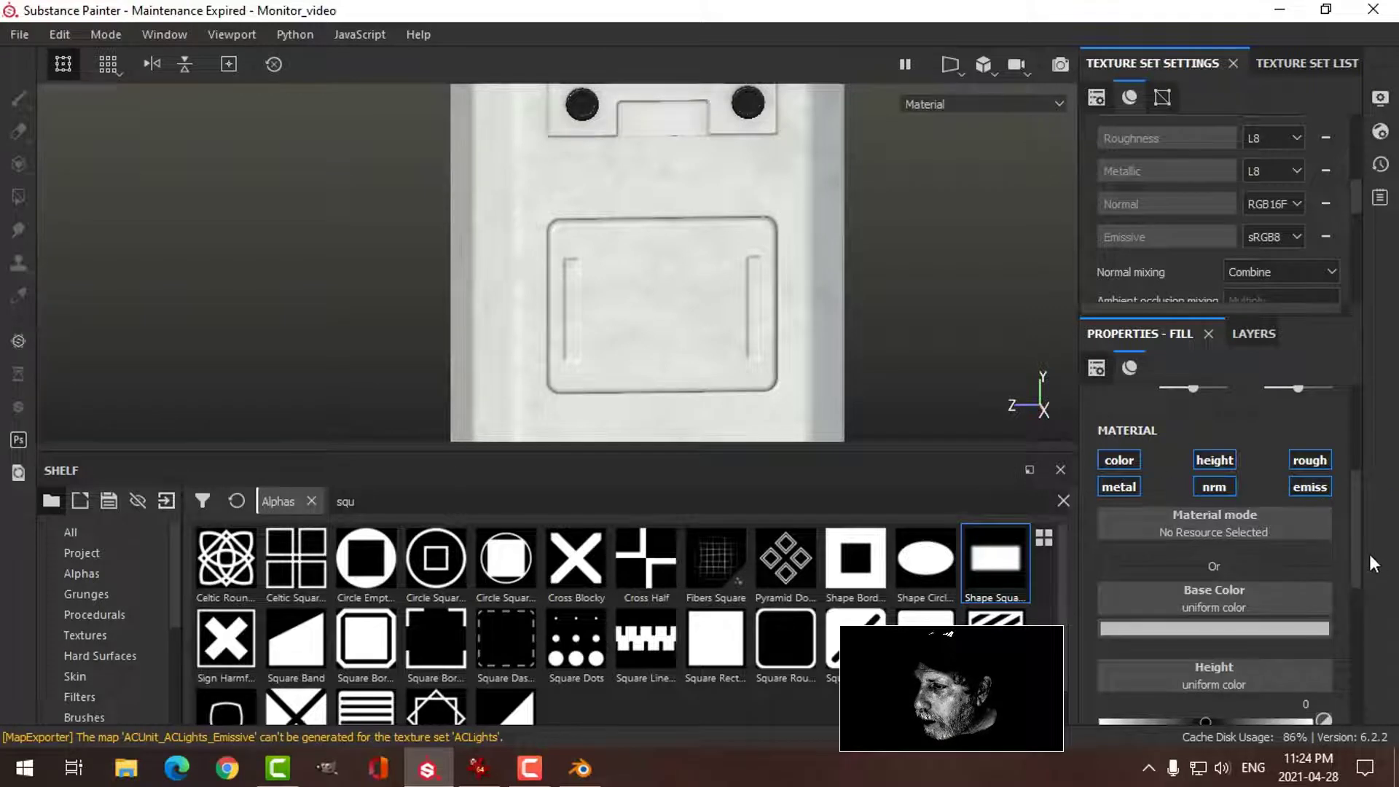
{"action": "left_click", "coordinate": [1205, 459]}
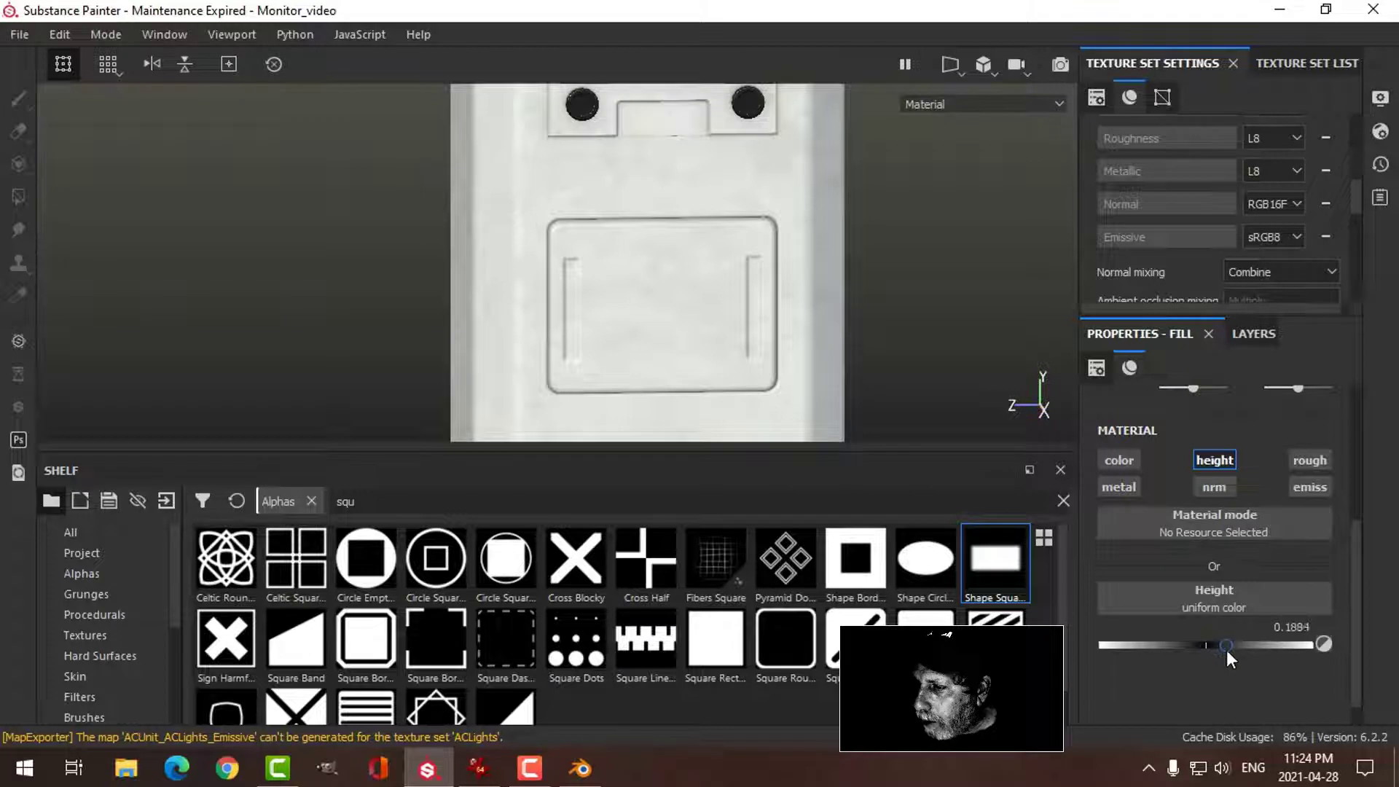
{"action": "left_click_drag", "start_coordinate": [1227, 650], "coordinate": [1231, 651]}
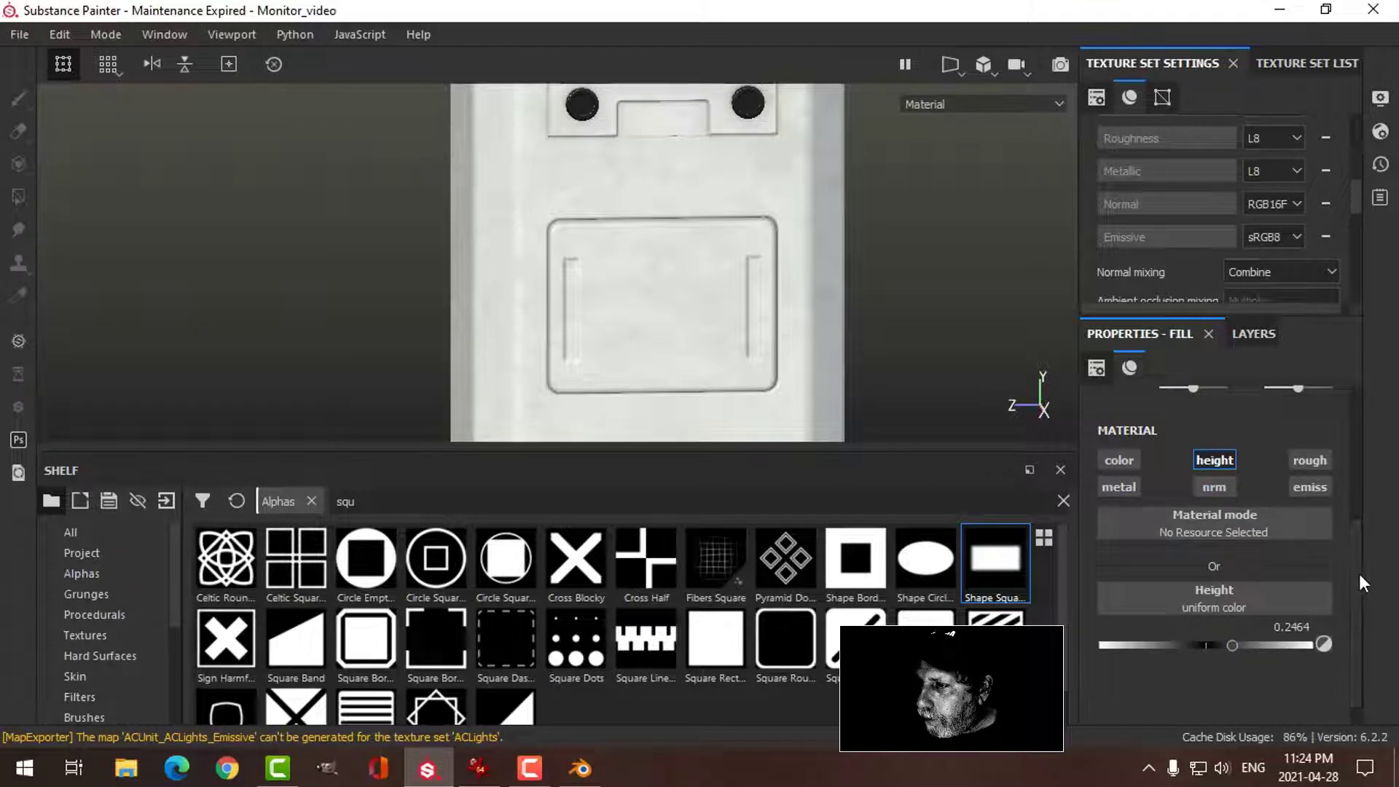
{"action": "left_click_drag", "start_coordinate": [1359, 574], "coordinate": [1360, 437]}
- Add a Paint effect to the new layer's mask and select it for painting
{"action": "left_click", "coordinate": [1265, 335]}
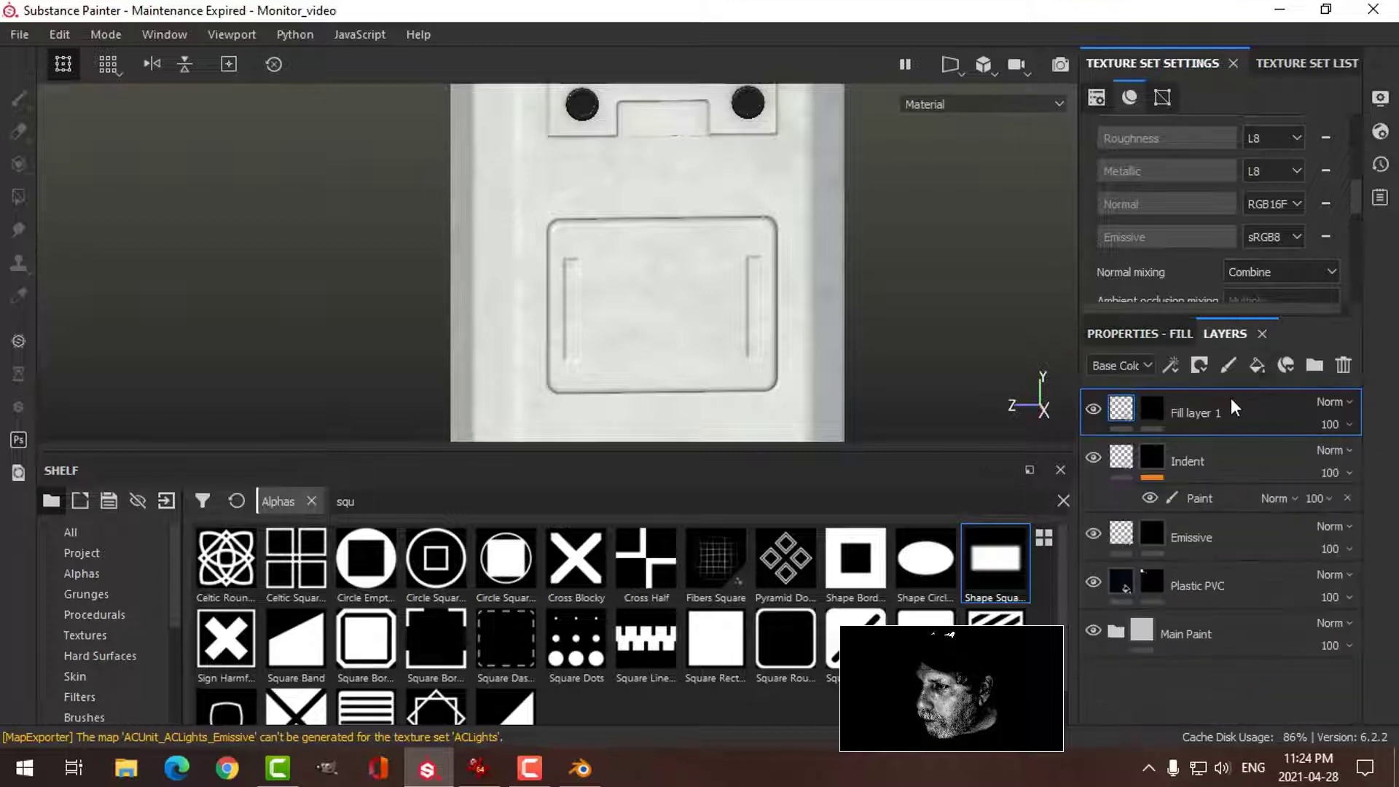
{"action": "left_click", "coordinate": [1158, 414]}
{"action": "right_click", "coordinate": [1194, 415]}
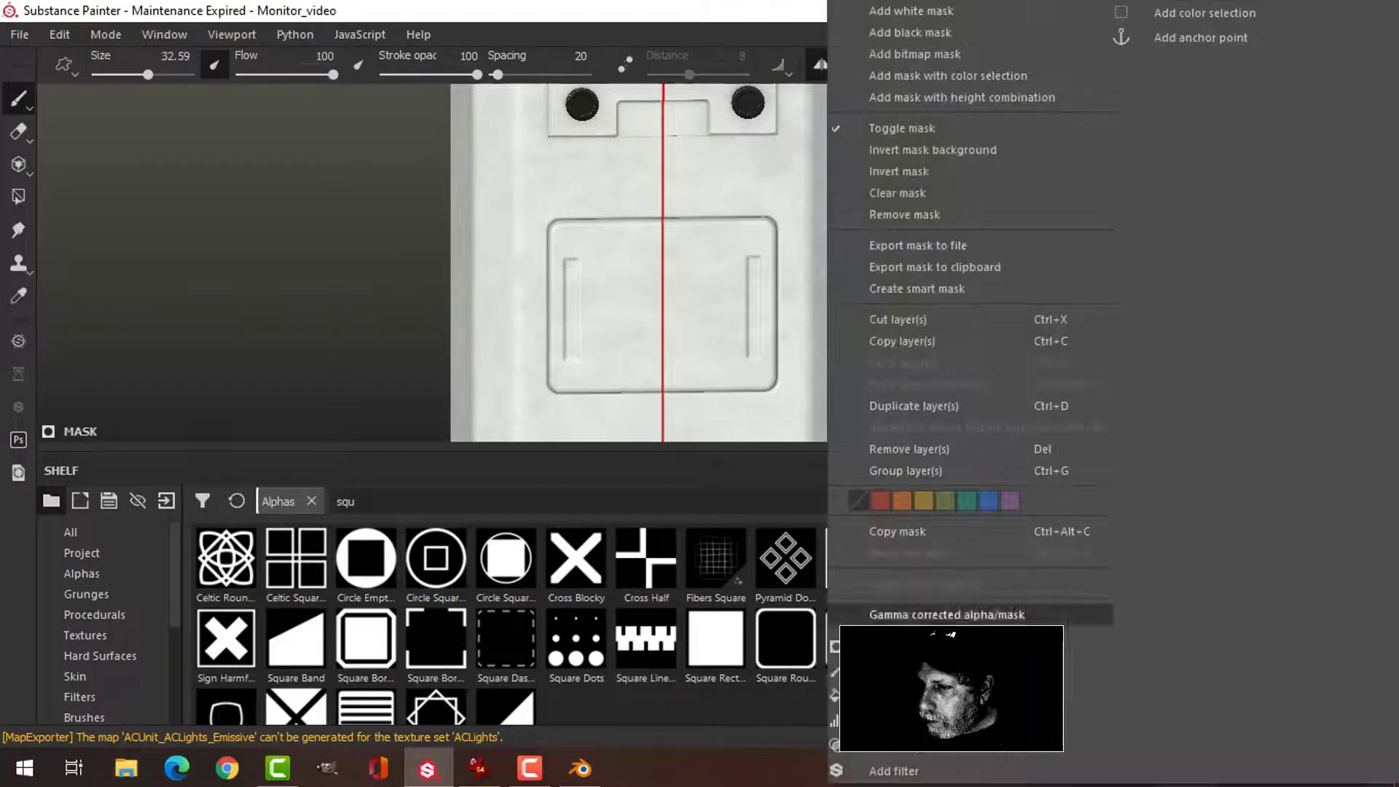
{"action": "left_click", "coordinate": [1158, 421]}
{"action": "left_click", "coordinate": [1159, 420]}
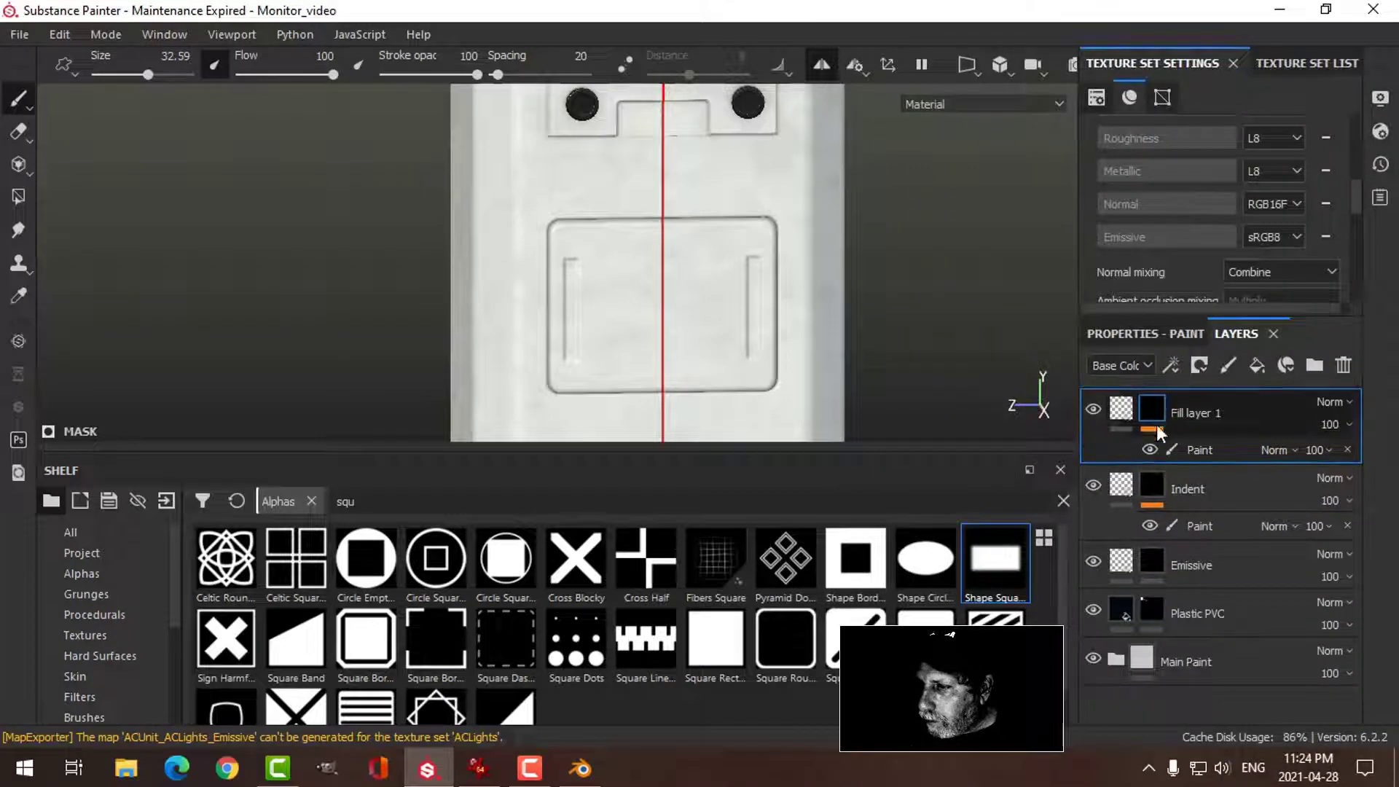
{"action": "left_click", "coordinate": [1181, 334]}
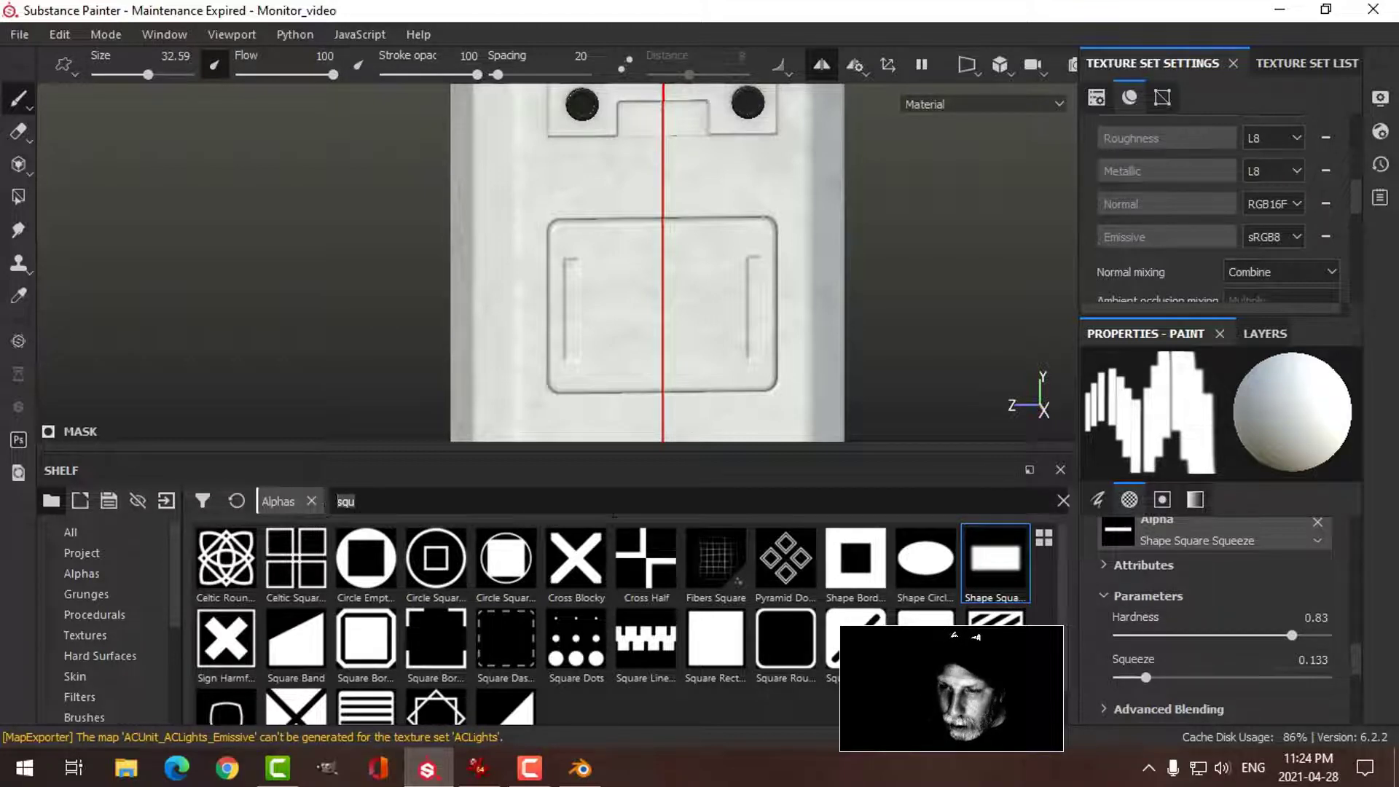
- Load the Basic Hard brush preset with the Shape Paraboloid alpha
{"action": "key", "text": "BackSpace"}
{"action": "key", "text": "BackSpace"}
{"action": "key", "text": "BackSpace"}
{"action": "type", "text": "para"}
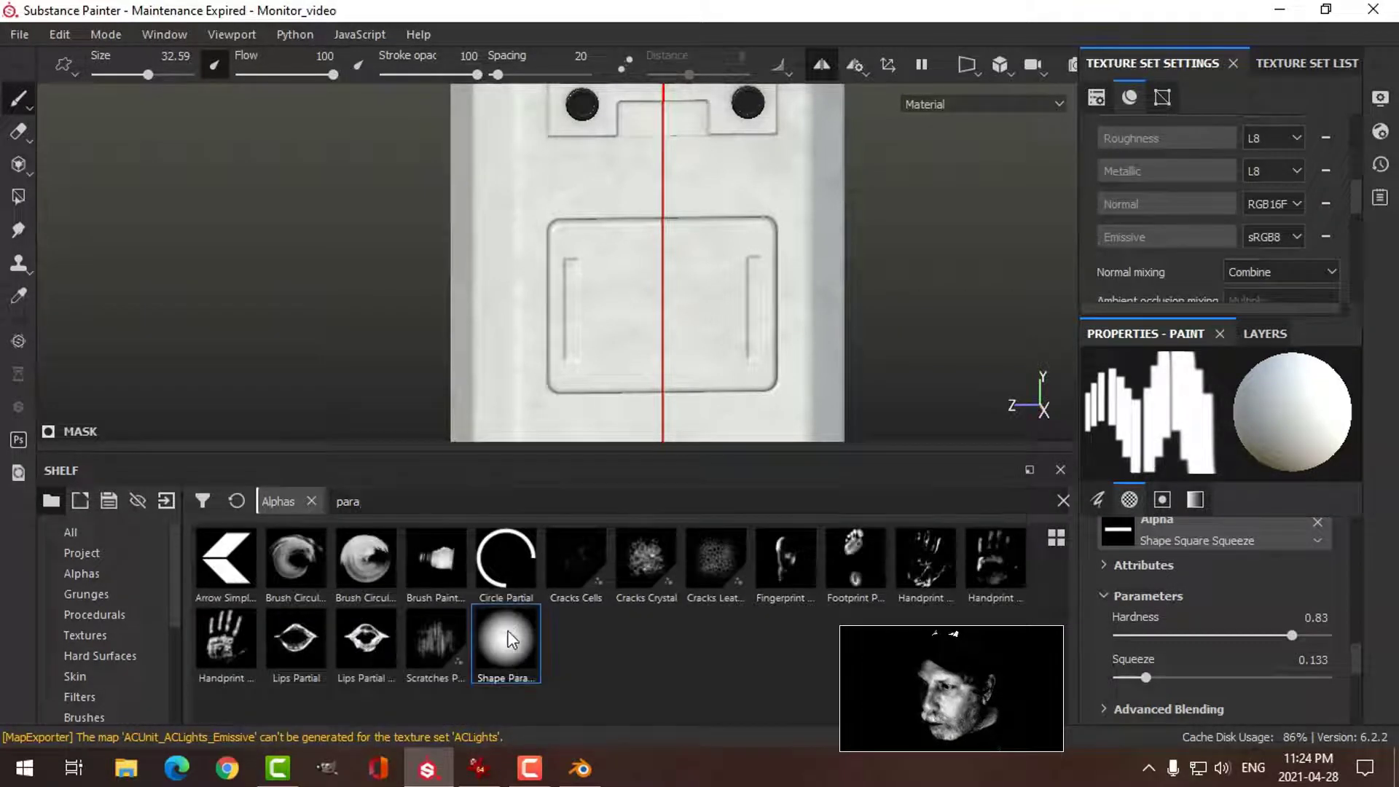
{"action": "left_click", "coordinate": [508, 639]}
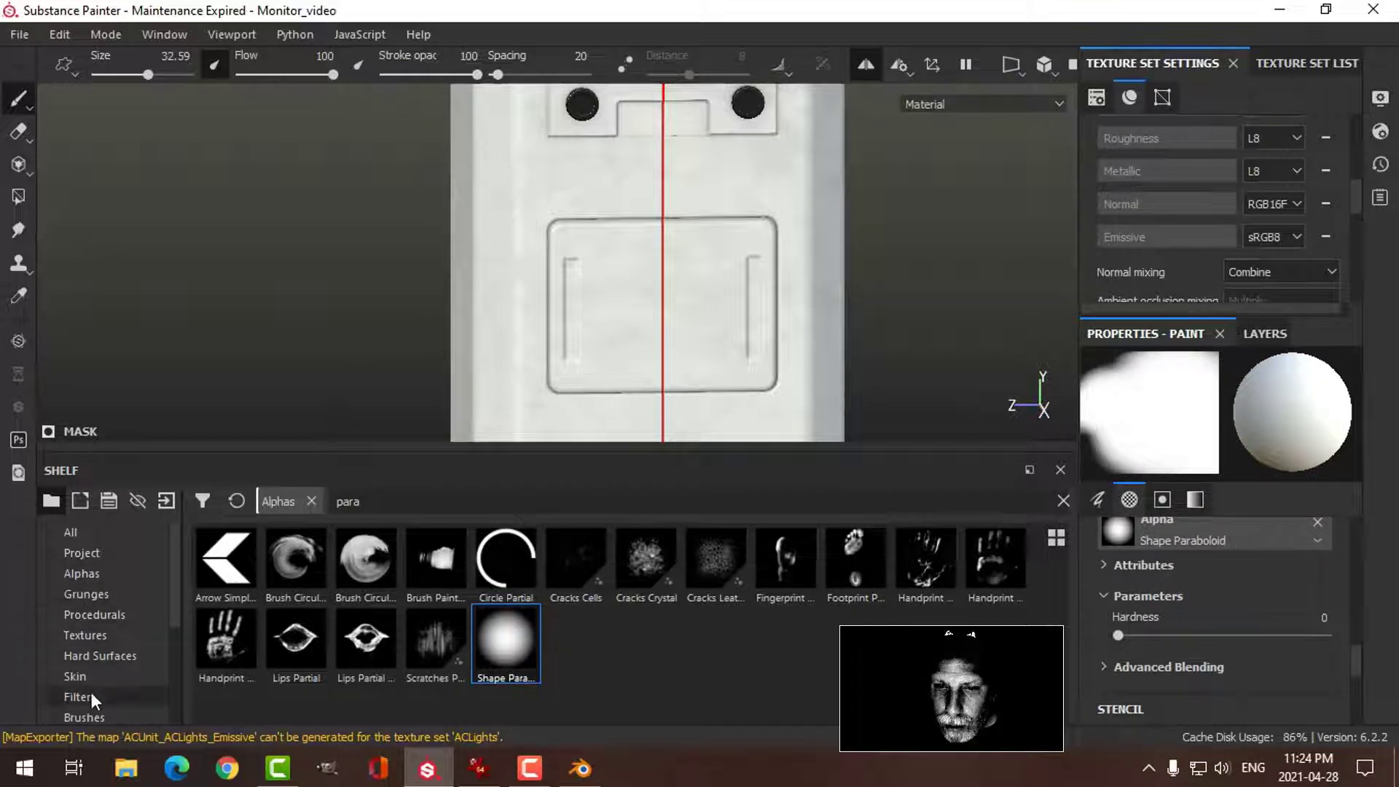
{"action": "left_click", "coordinate": [98, 715]}
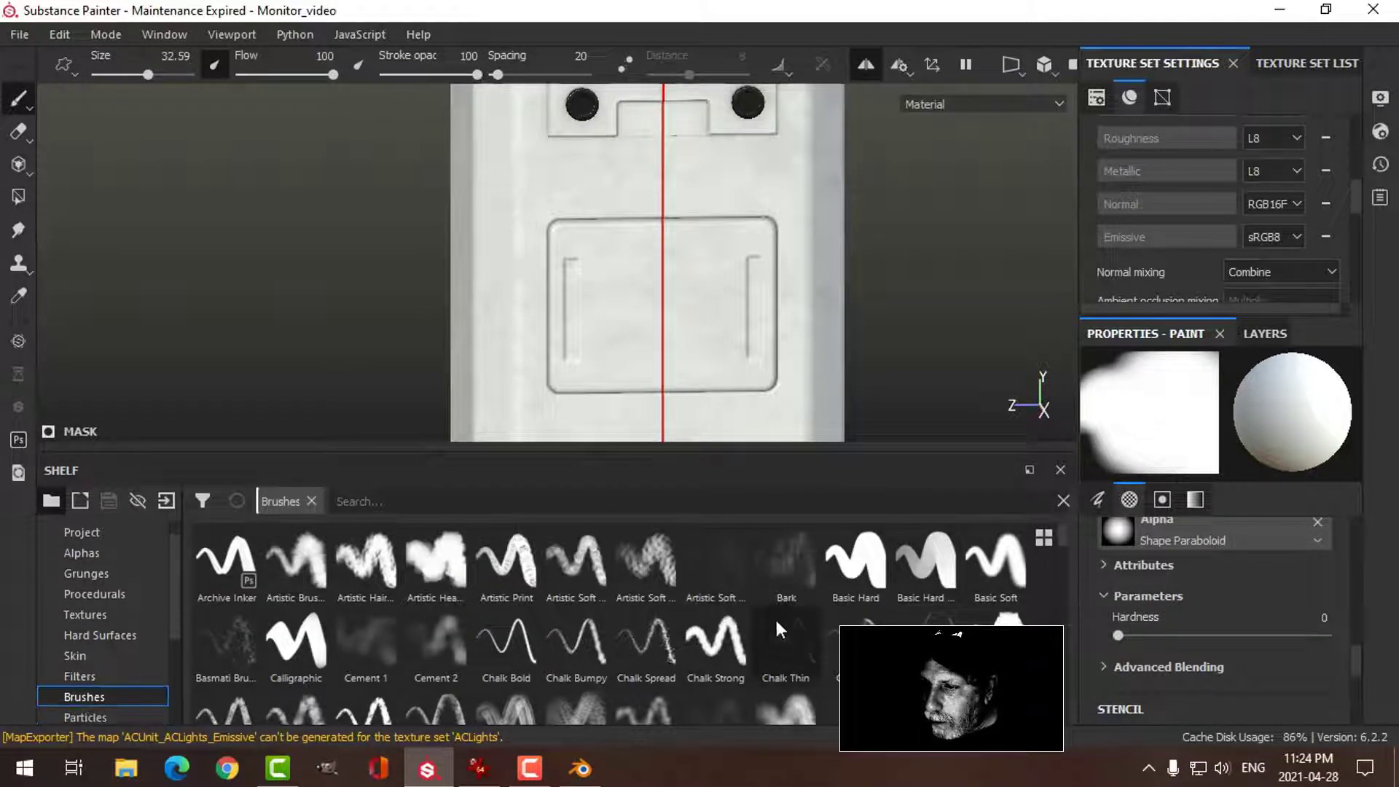
{"action": "left_click", "coordinate": [859, 575]}
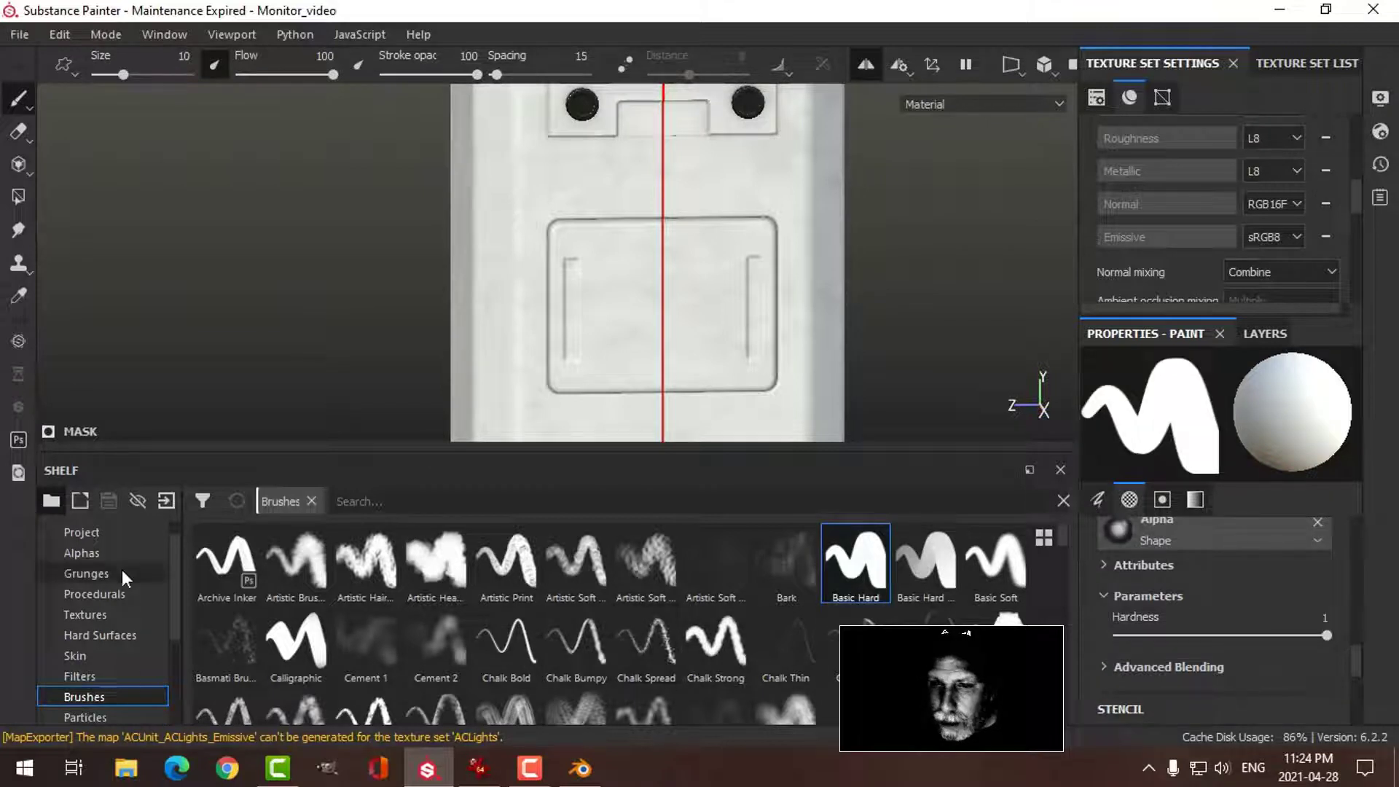
{"action": "left_click", "coordinate": [94, 555]}
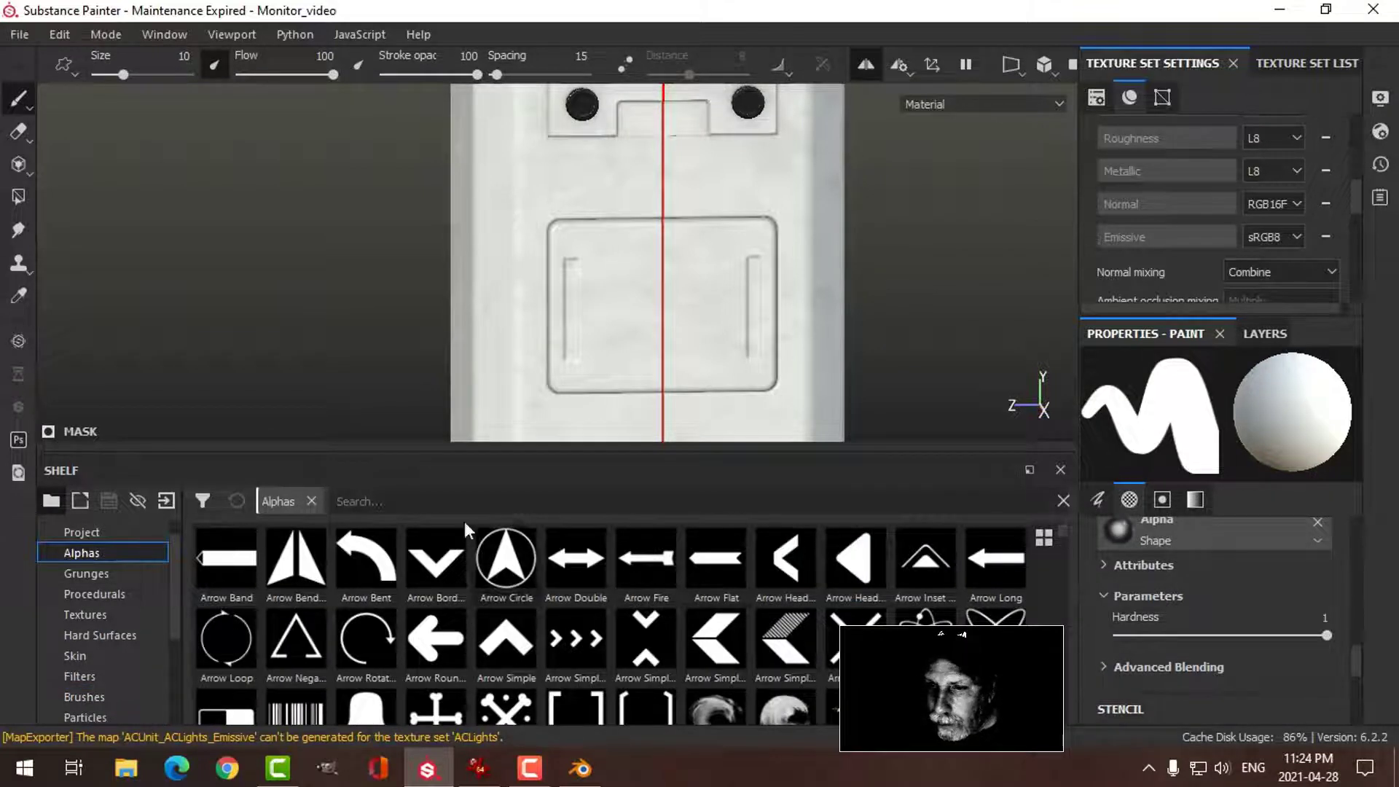
{"action": "left_click", "coordinate": [342, 501]}
{"action": "type", "text": "para"}
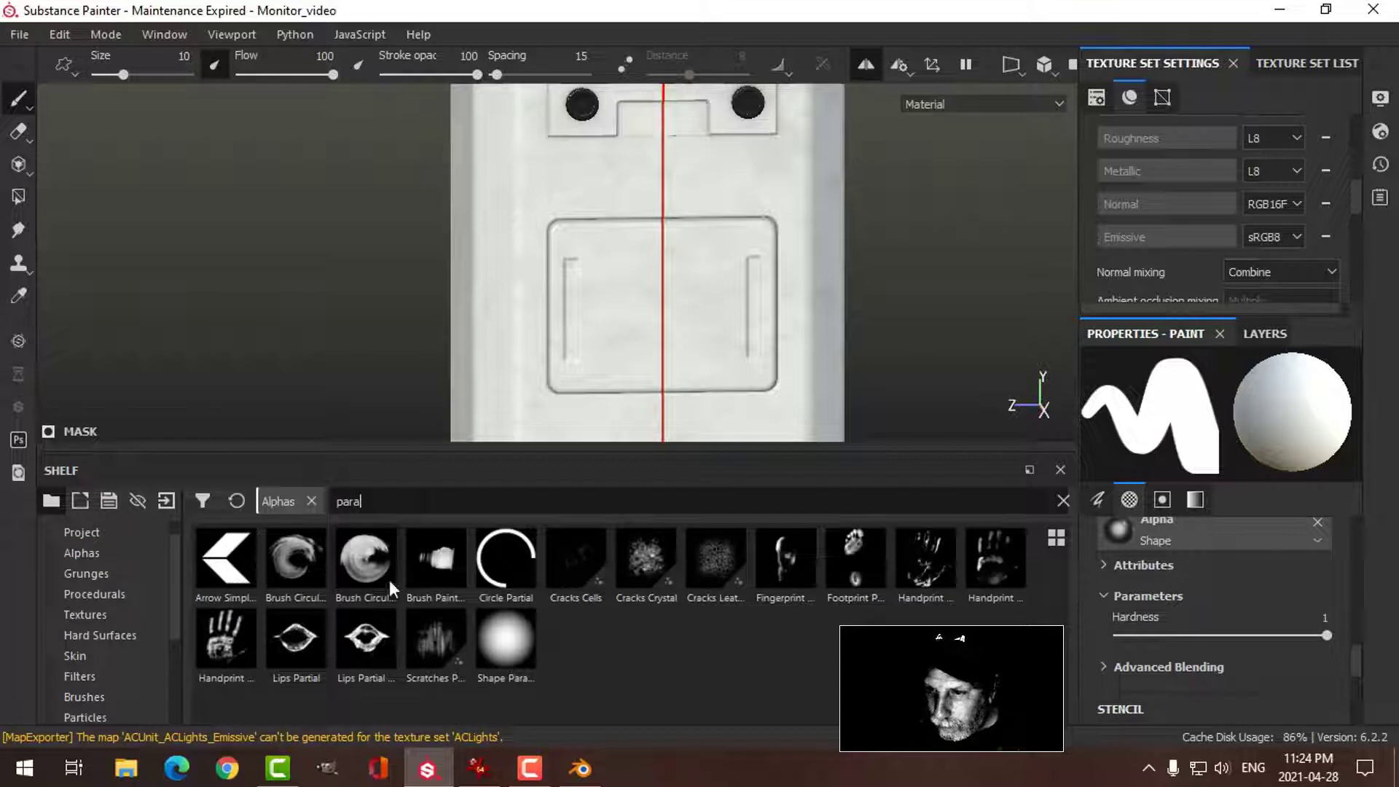
{"action": "left_click_drag", "start_coordinate": [516, 644], "coordinate": [1207, 523]}
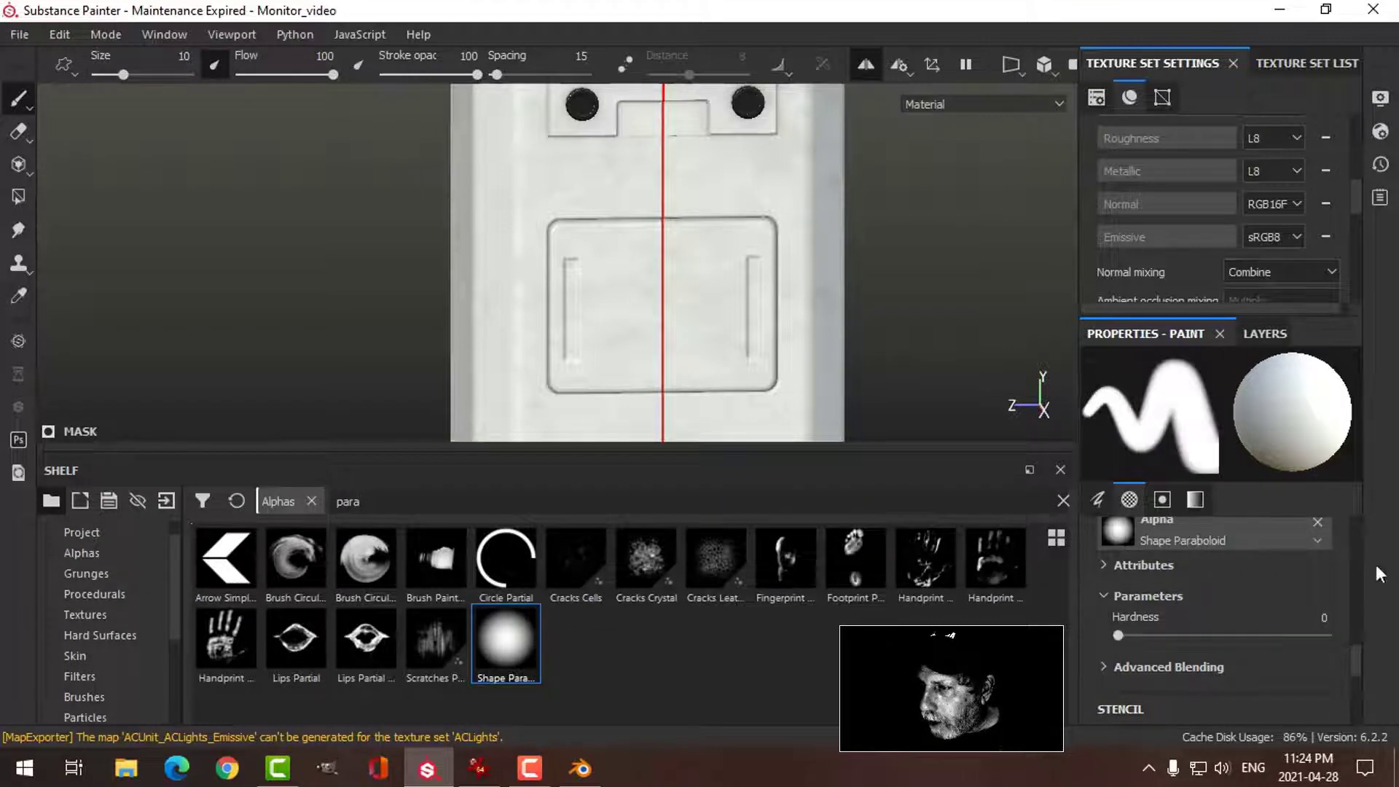
- Paint soft bolt heads at the recess corners with hardness 0.02 and size 3.45, then disable symmetry
{"action": "left_click", "coordinate": [571, 237]}
{"action": "key", "text": "ctrl+z"}
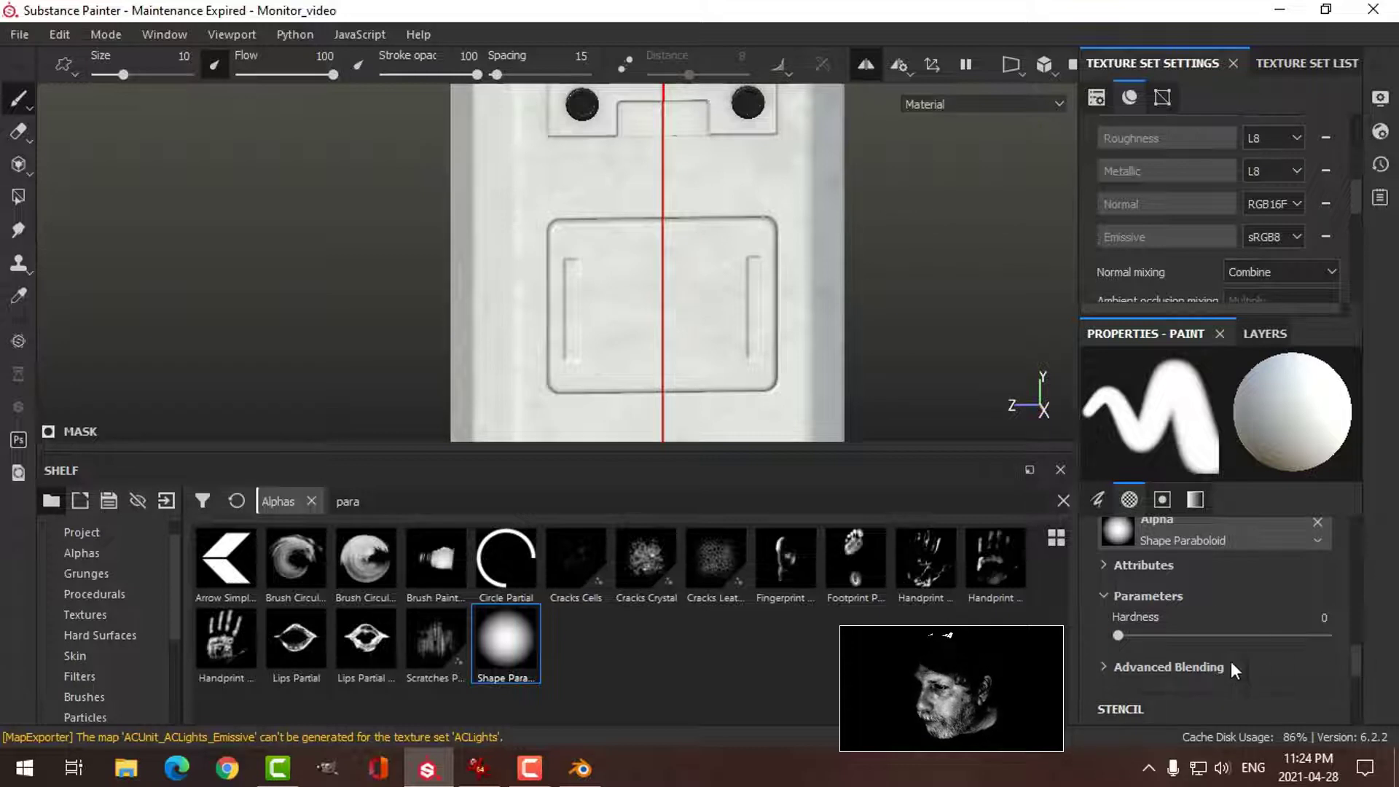
{"action": "left_click_drag", "start_coordinate": [1122, 635], "coordinate": [1151, 635]}
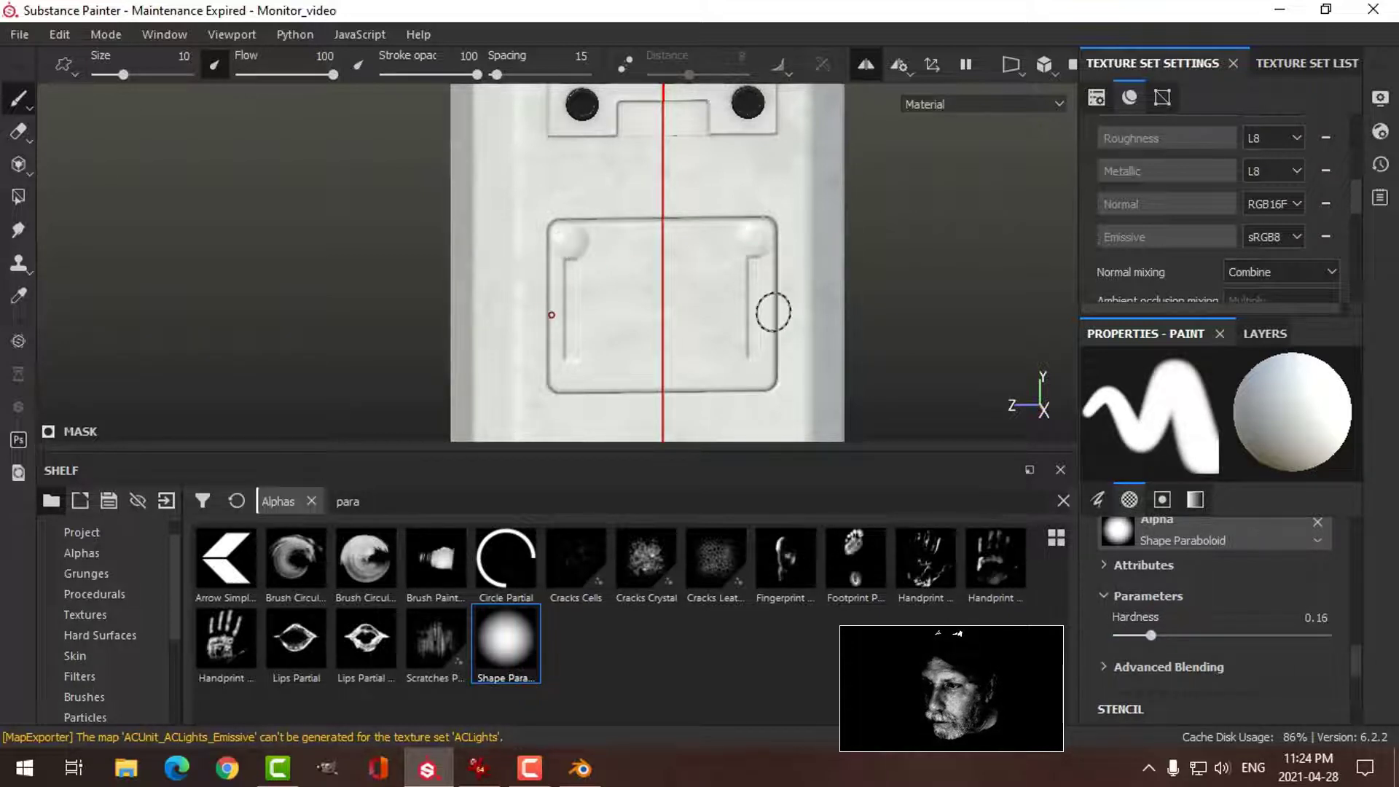
{"action": "left_click_drag", "start_coordinate": [1151, 636], "coordinate": [1121, 636]}
{"action": "left_click_drag", "start_coordinate": [122, 73], "coordinate": [108, 76]}
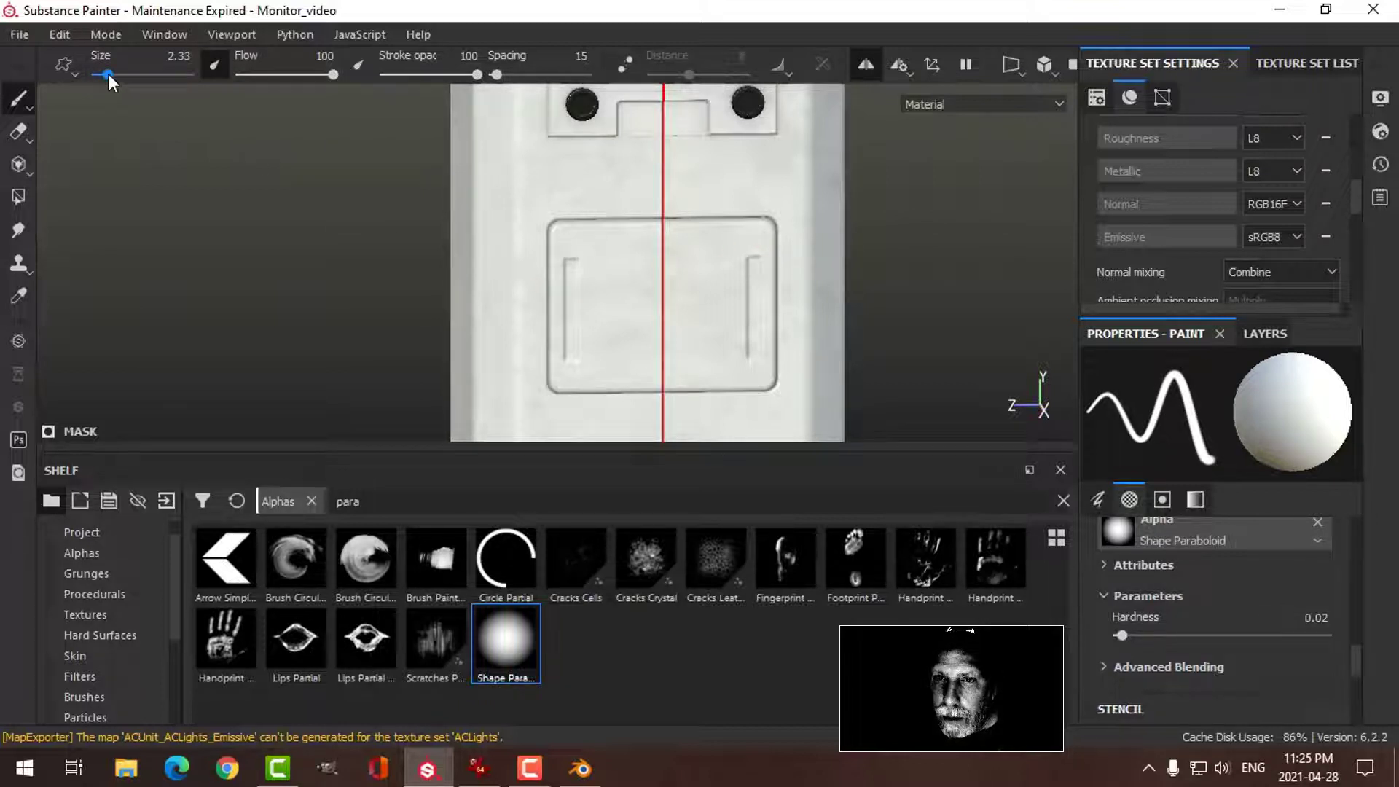
{"action": "left_click_drag", "start_coordinate": [108, 73], "coordinate": [111, 73]}
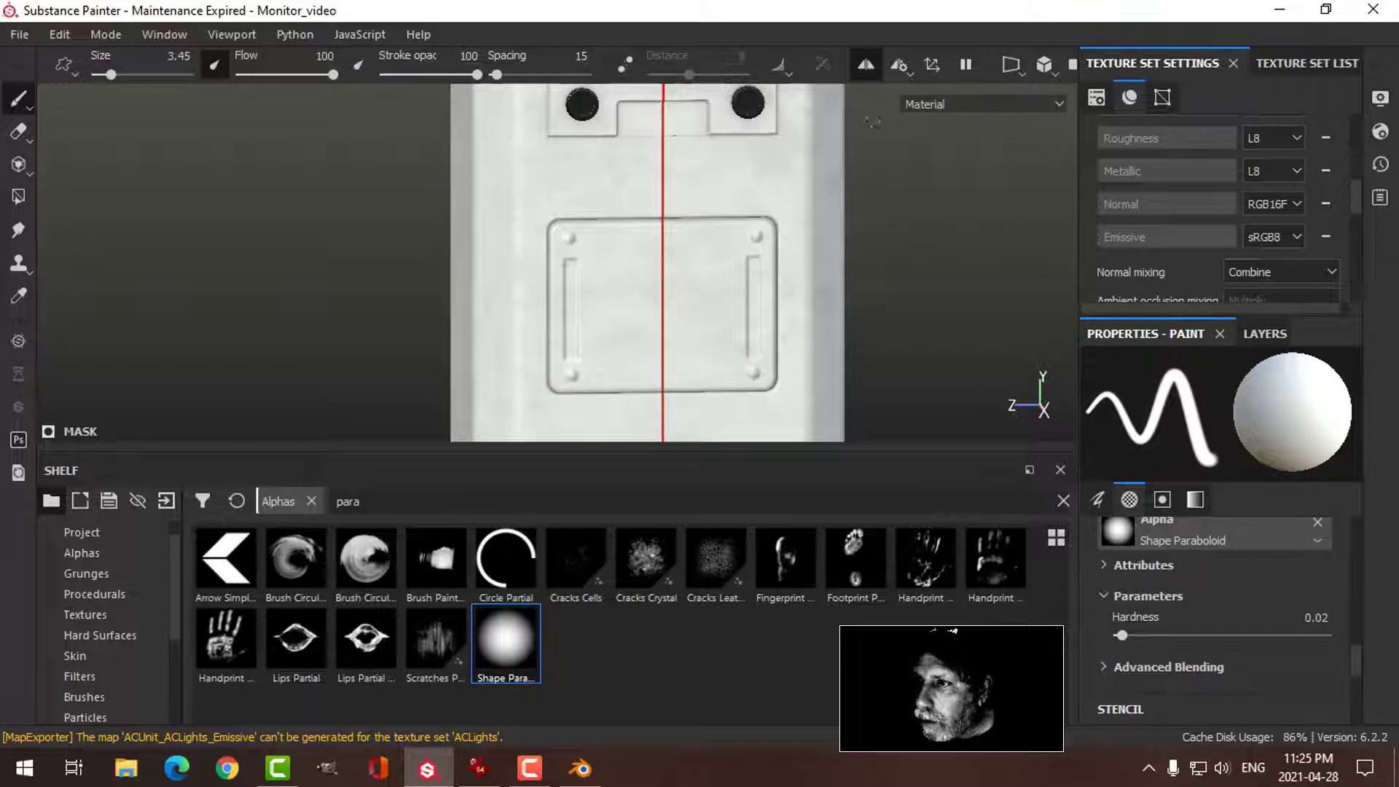
{"action": "left_click", "coordinate": [867, 66]}
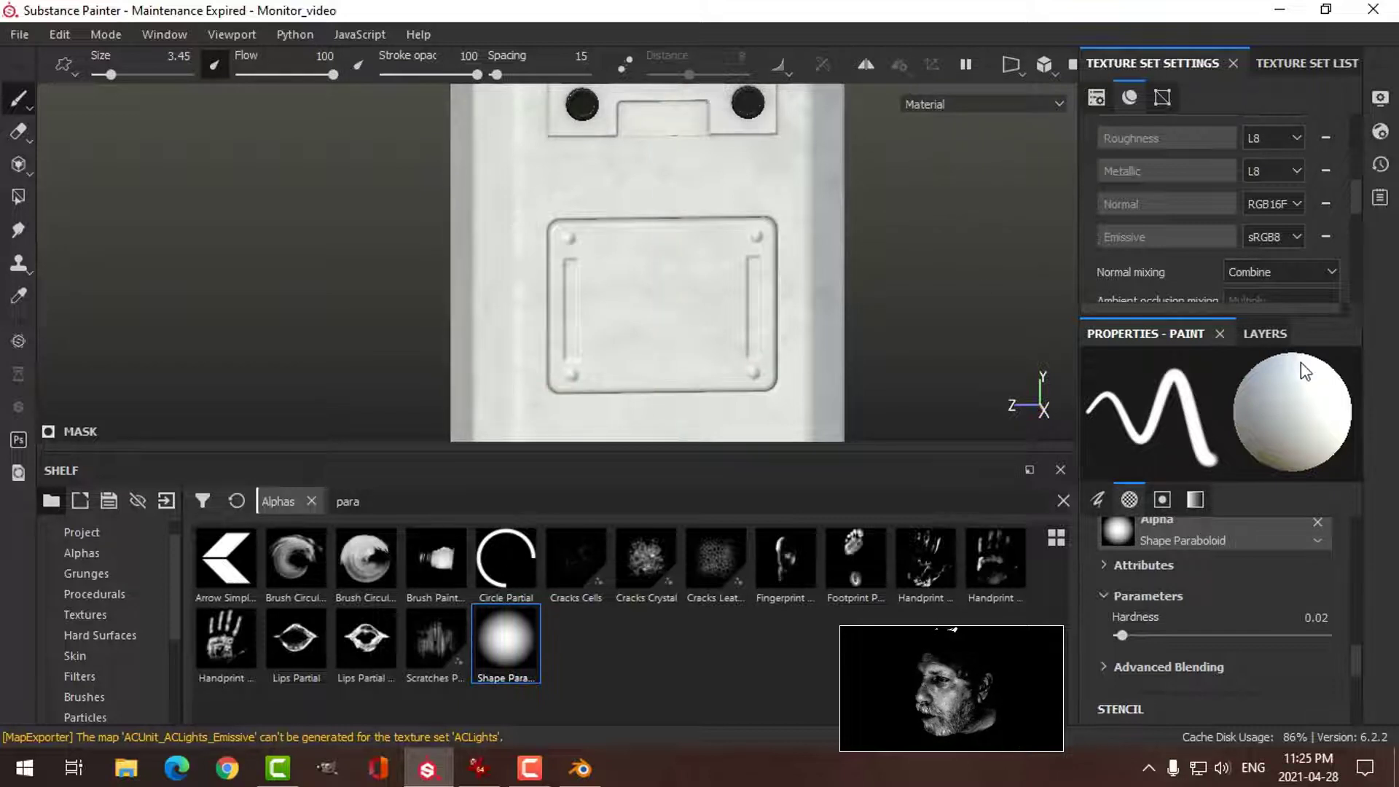
{"action": "left_click", "coordinate": [1265, 333]}
- Rename the new fill layer to 'Bolts' and save the project
{"action": "double_click", "coordinate": [1218, 417]}
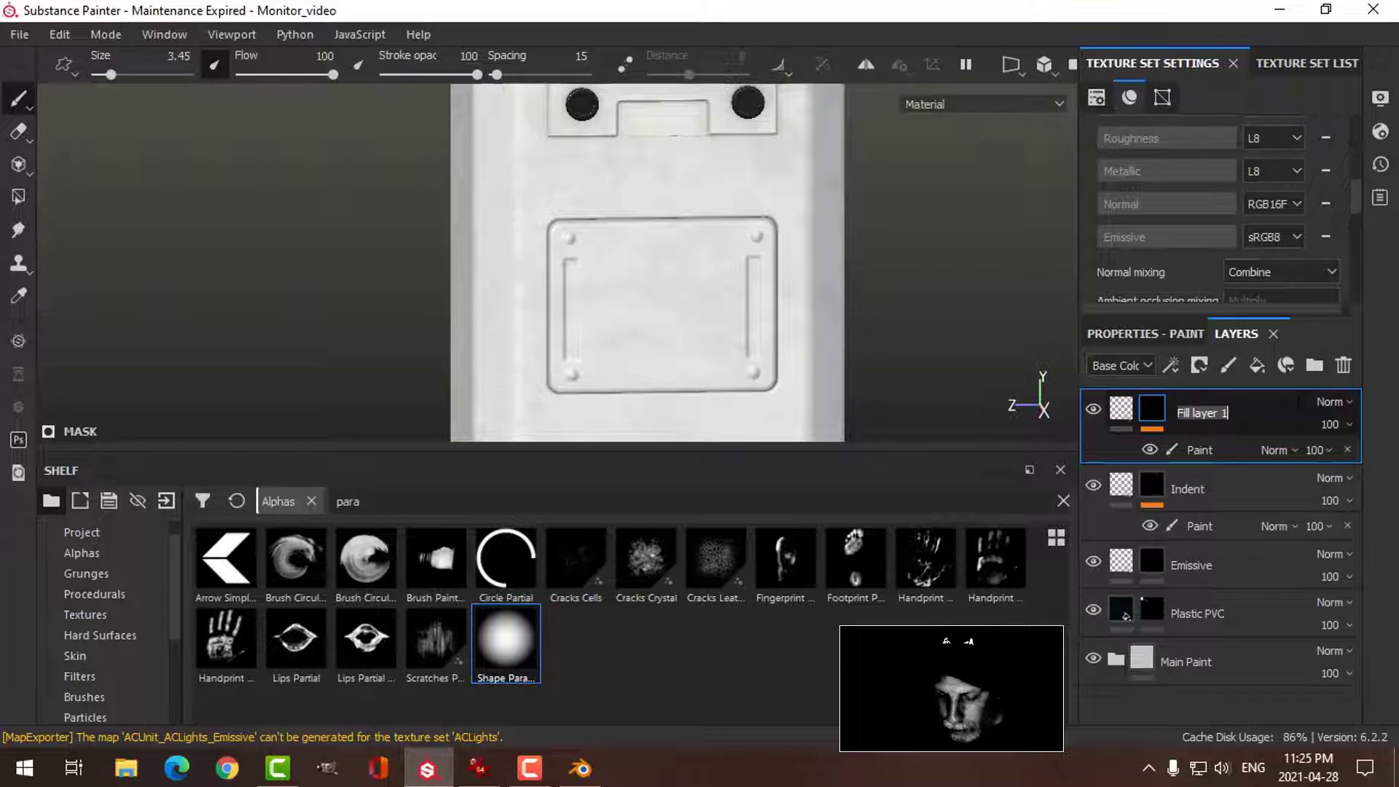
{"action": "type", "text": "Bolts"}
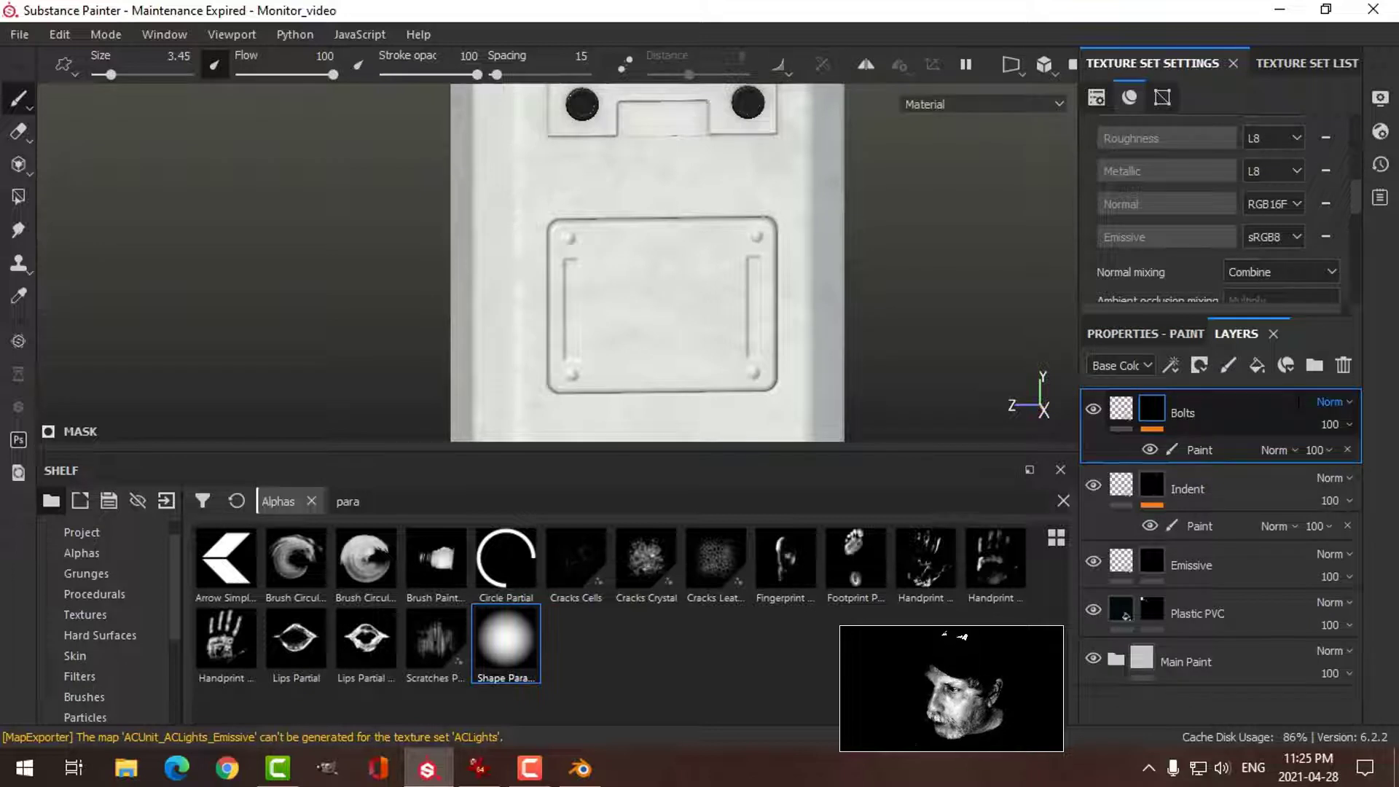
{"action": "key", "text": "Return"}
{"action": "key", "text": "ctrl+s"}
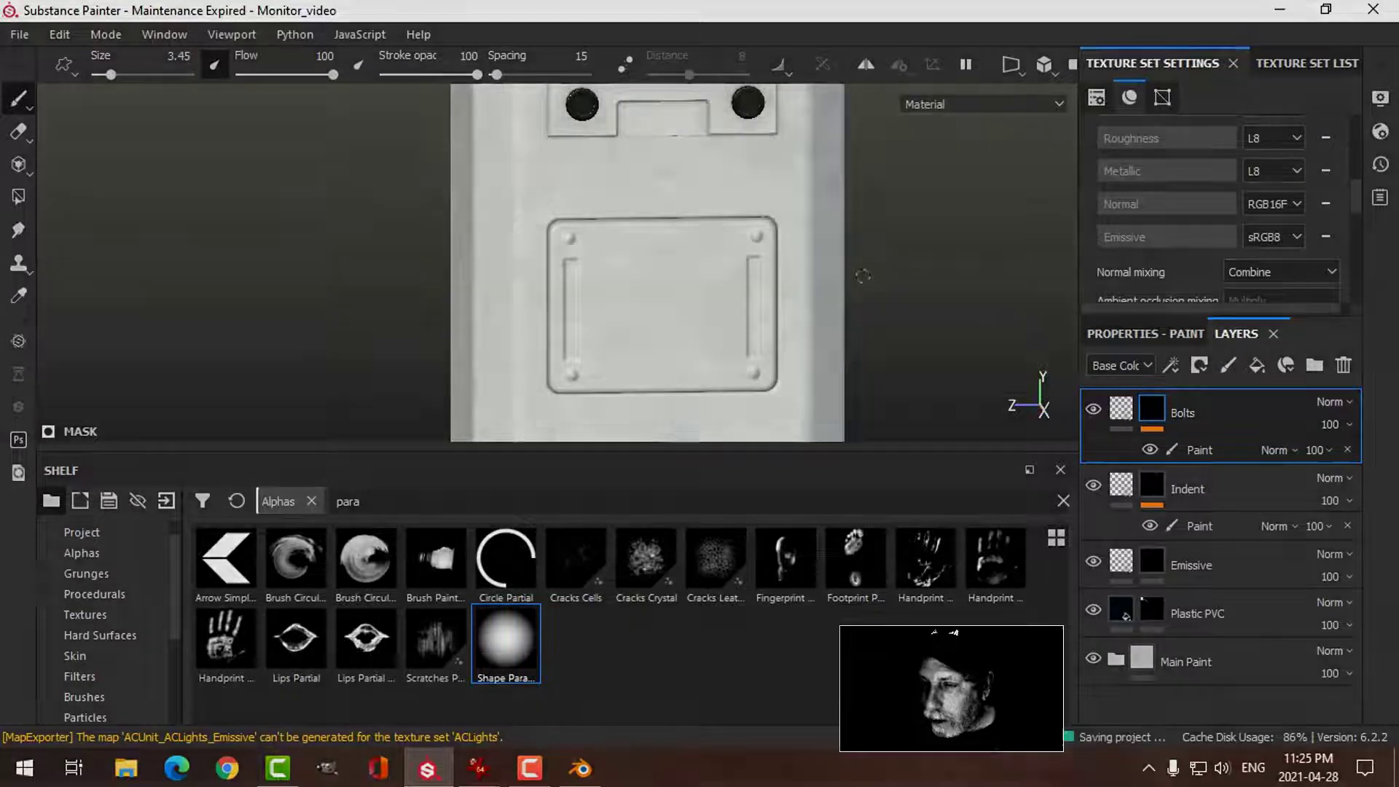
- Orbit and zoom out with the panels hidden to see the whole kiosk
{"action": "mouse_move", "coordinate": [717, 324]}
{"action": "left_mouse_down", "text": "alt"}
{"action": "mouse_move", "coordinate": [749, 284]}
{"action": "mouse_move", "coordinate": [825, 290]}
{"action": "mouse_move", "coordinate": [803, 322]}
{"action": "mouse_move", "coordinate": [839, 368]}
{"action": "mouse_move", "coordinate": [836, 334]}
{"action": "mouse_move", "coordinate": [818, 396]}
{"action": "mouse_move", "coordinate": [619, 368]}
{"action": "mouse_move", "coordinate": [916, 369]}
{"action": "mouse_move", "coordinate": [849, 341]}
{"action": "mouse_move", "coordinate": [818, 362]}
{"action": "mouse_move", "coordinate": [766, 366]}
{"action": "left_mouse_up", "text": "alt"}
{"action": "key", "text": "Tab"}
{"action": "scroll", "coordinate": [861, 301], "scroll_direction": "down", "scroll_amount": 6}
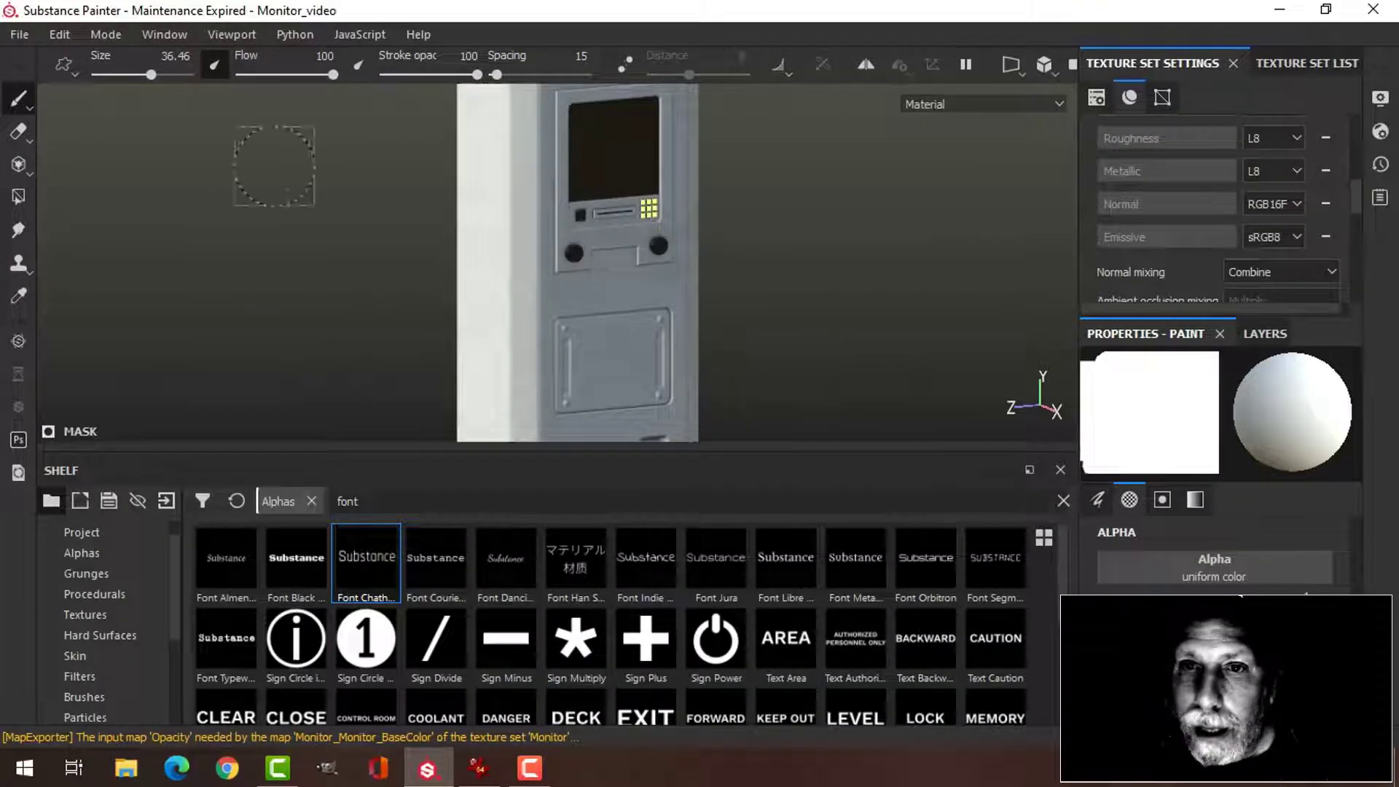
- Export the Monitor set's six 2048 PNG maps, then minimize Substance Painter
{"action": "left_click", "coordinate": [11, 36]}
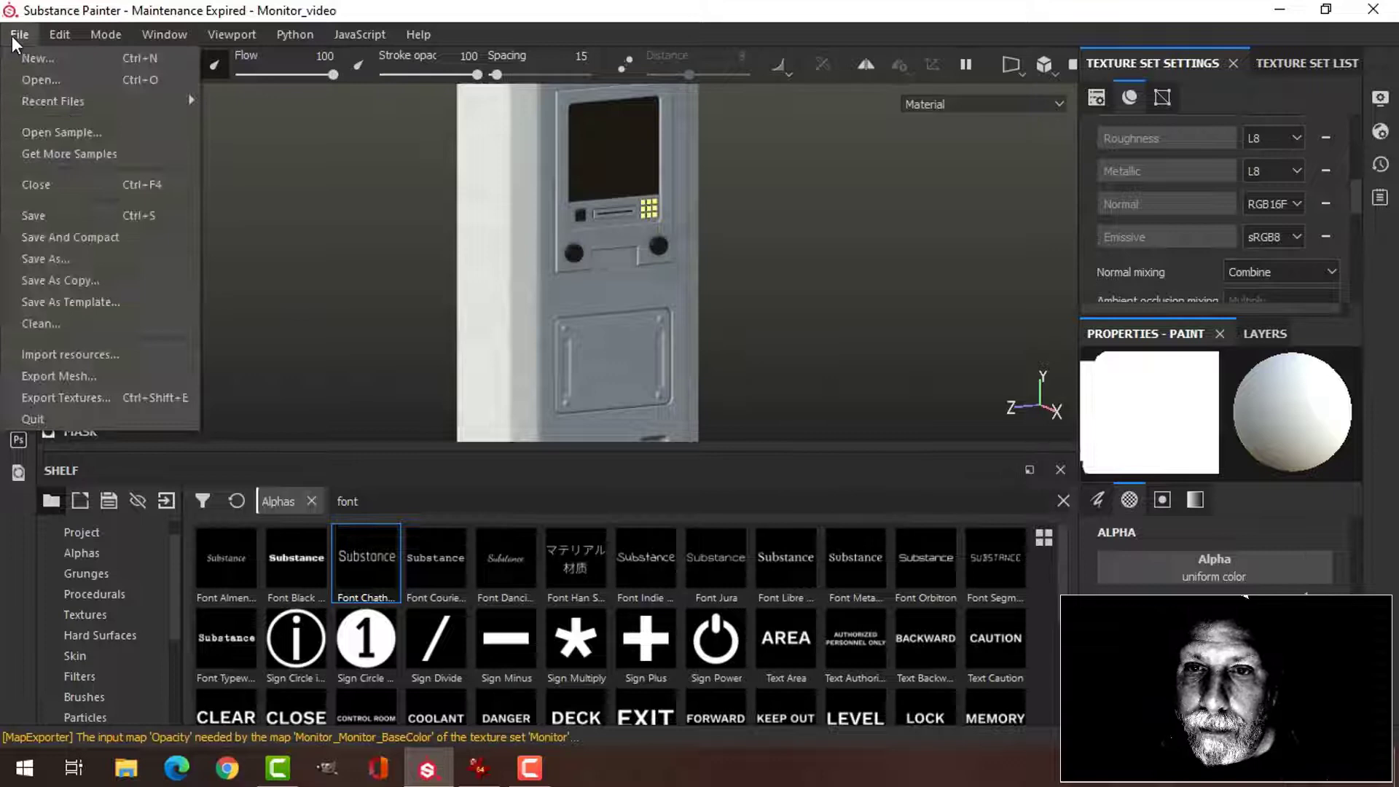
{"action": "left_click", "coordinate": [76, 396]}
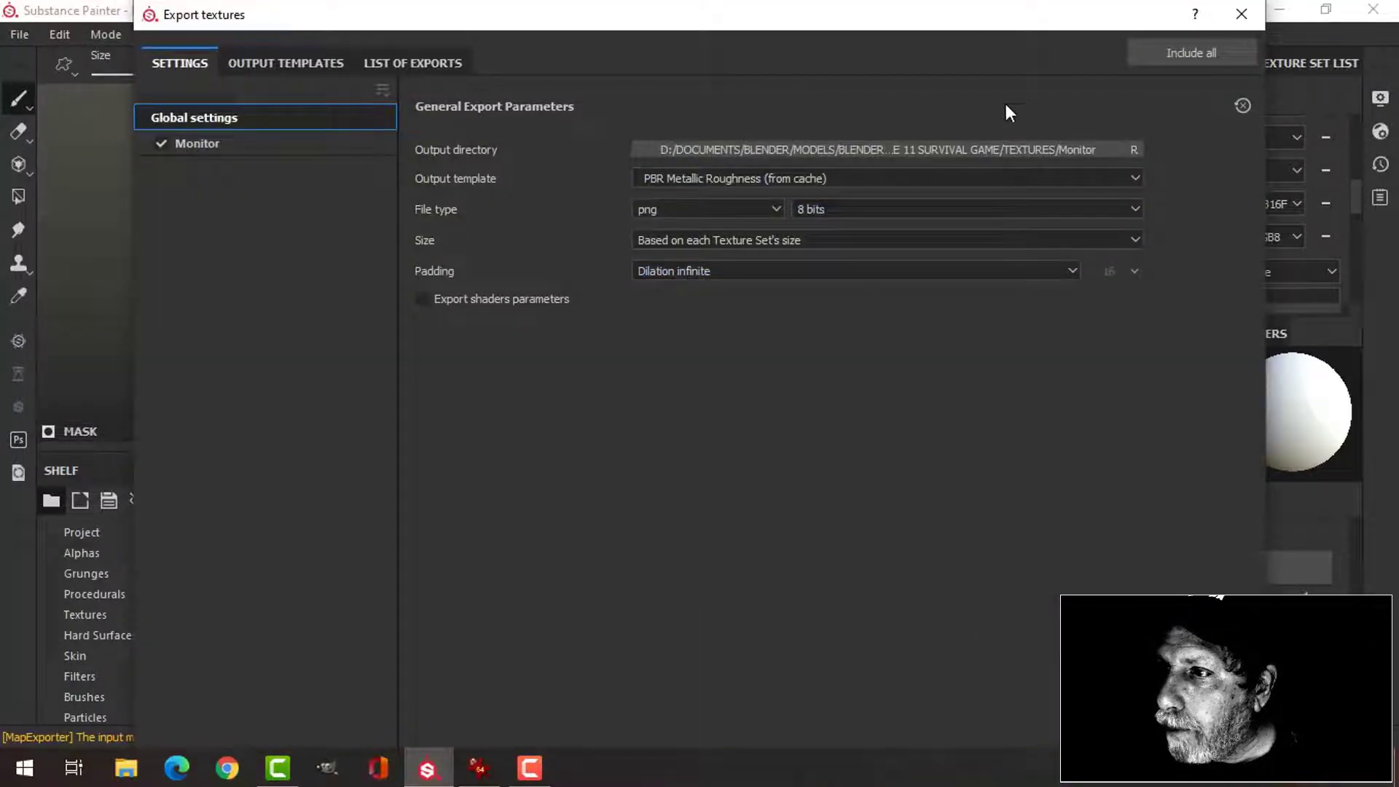
{"action": "left_click_drag", "start_coordinate": [965, 8], "coordinate": [918, 123]}
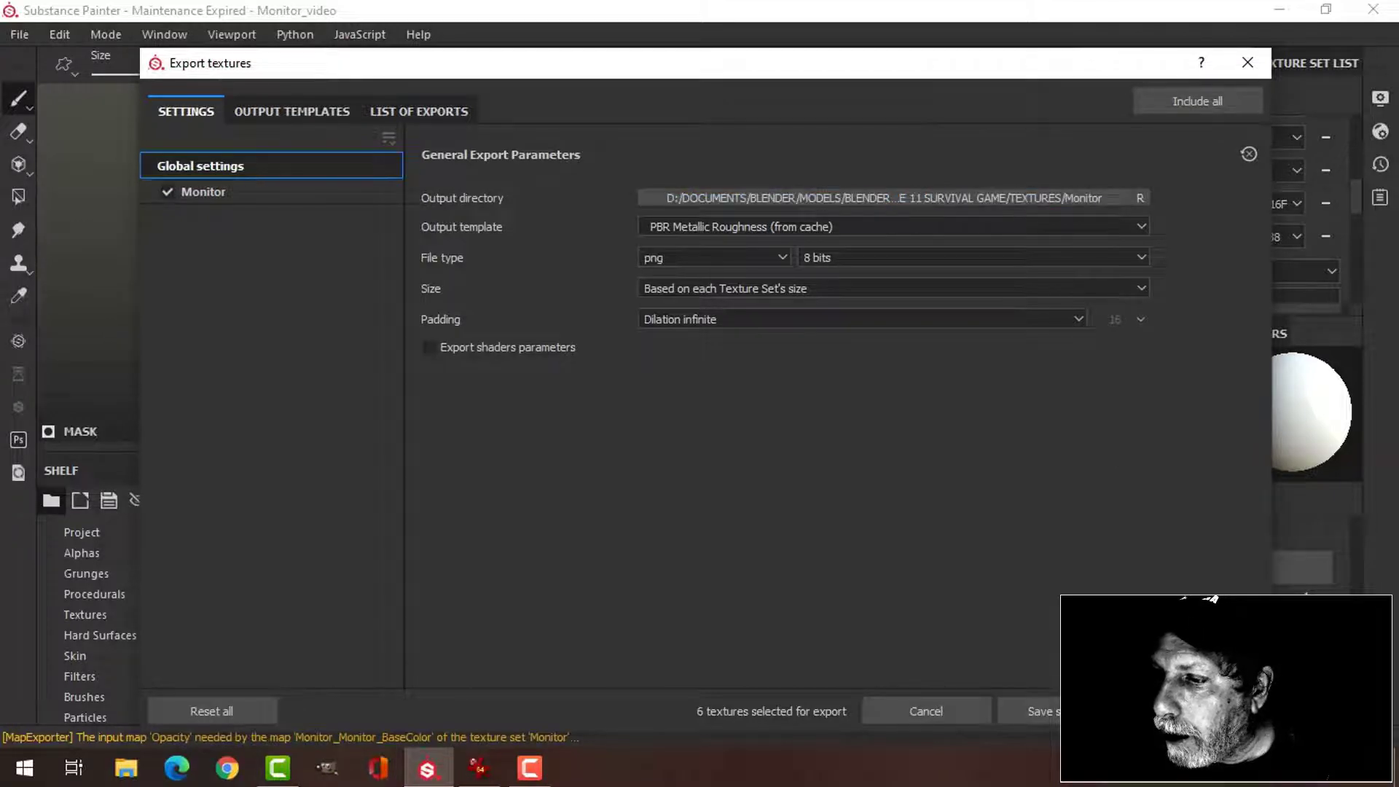
{"action": "left_click", "coordinate": [1181, 711]}
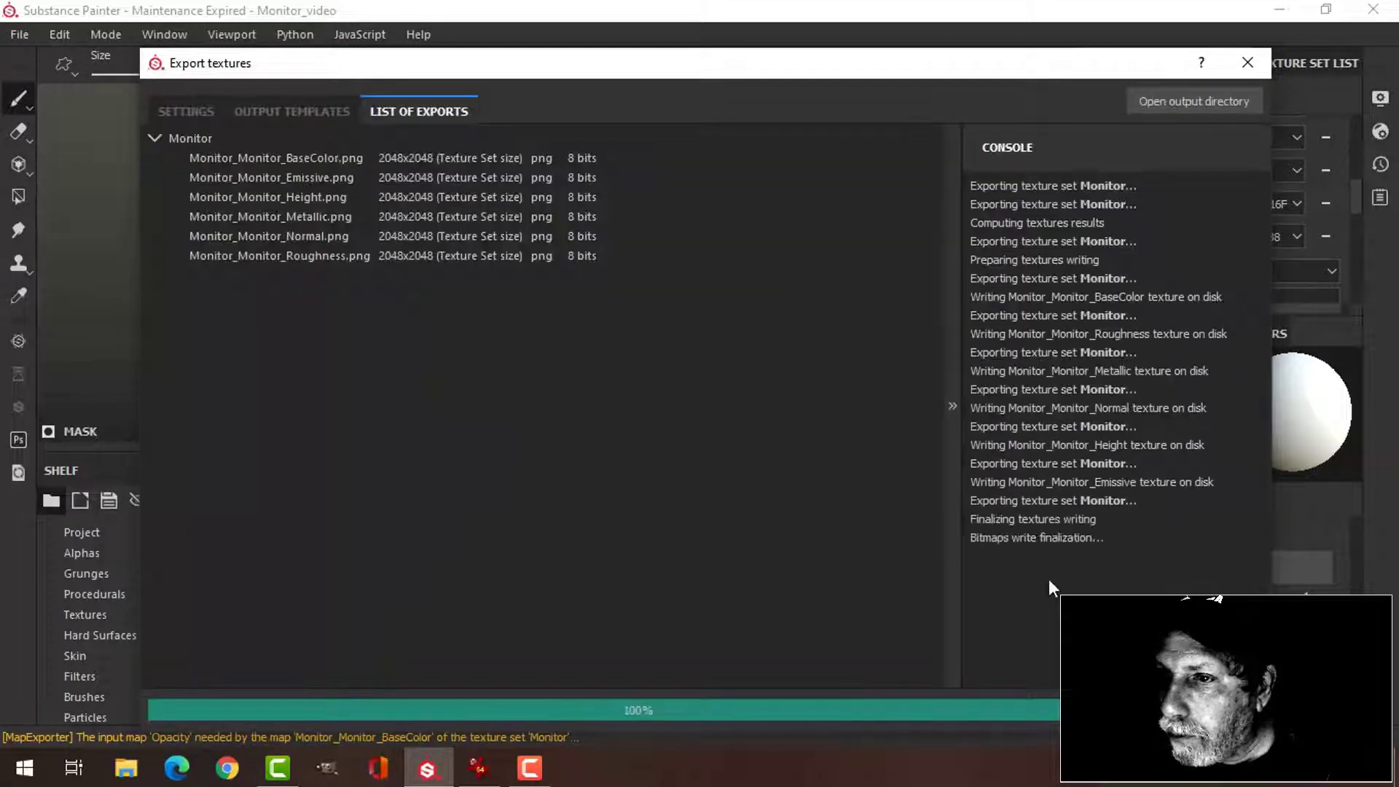
{"action": "left_click", "coordinate": [1248, 62]}
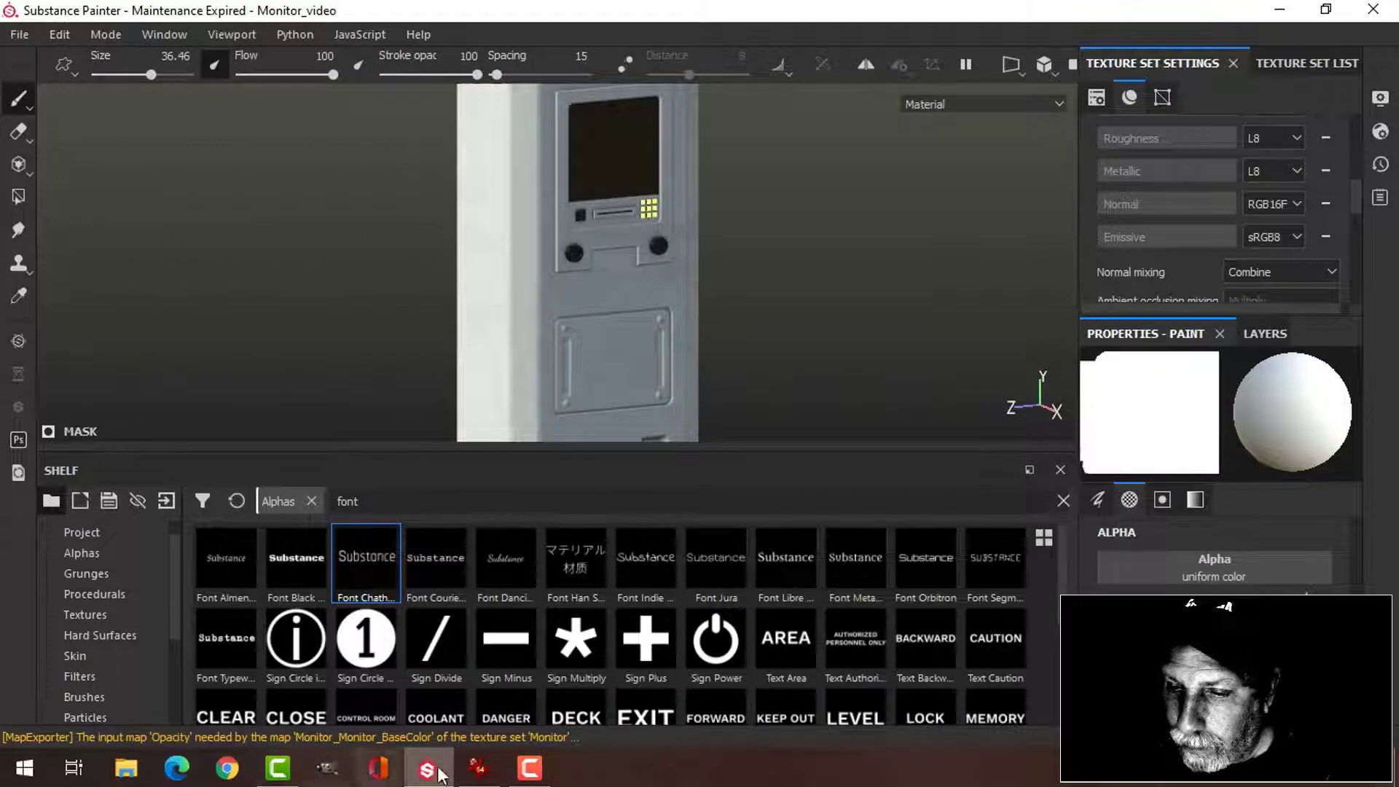
{"action": "left_click", "coordinate": [1280, 15]}
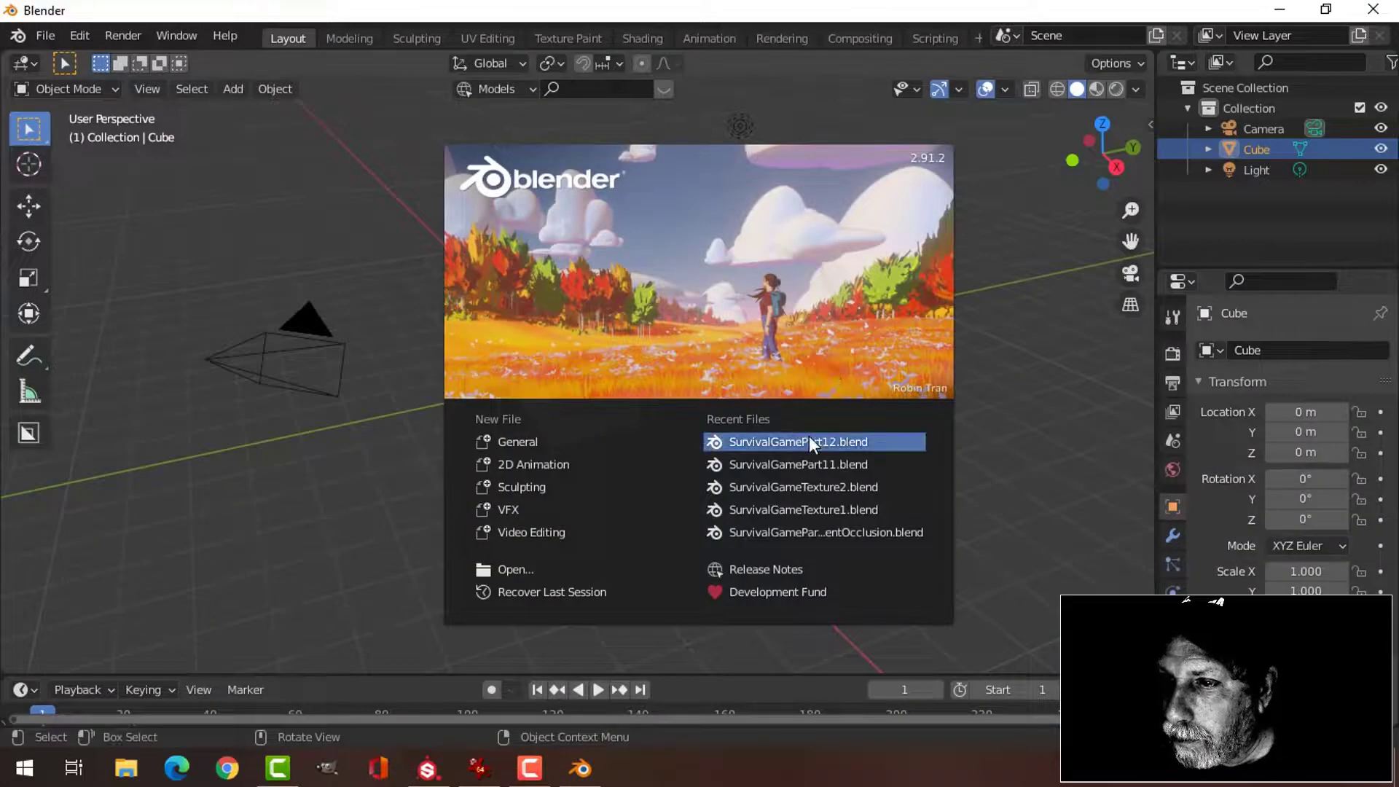
- Open SurvivalGamePart12.blend and bring the Monitor material's nodes into view
{"action": "left_click", "coordinate": [809, 441]}
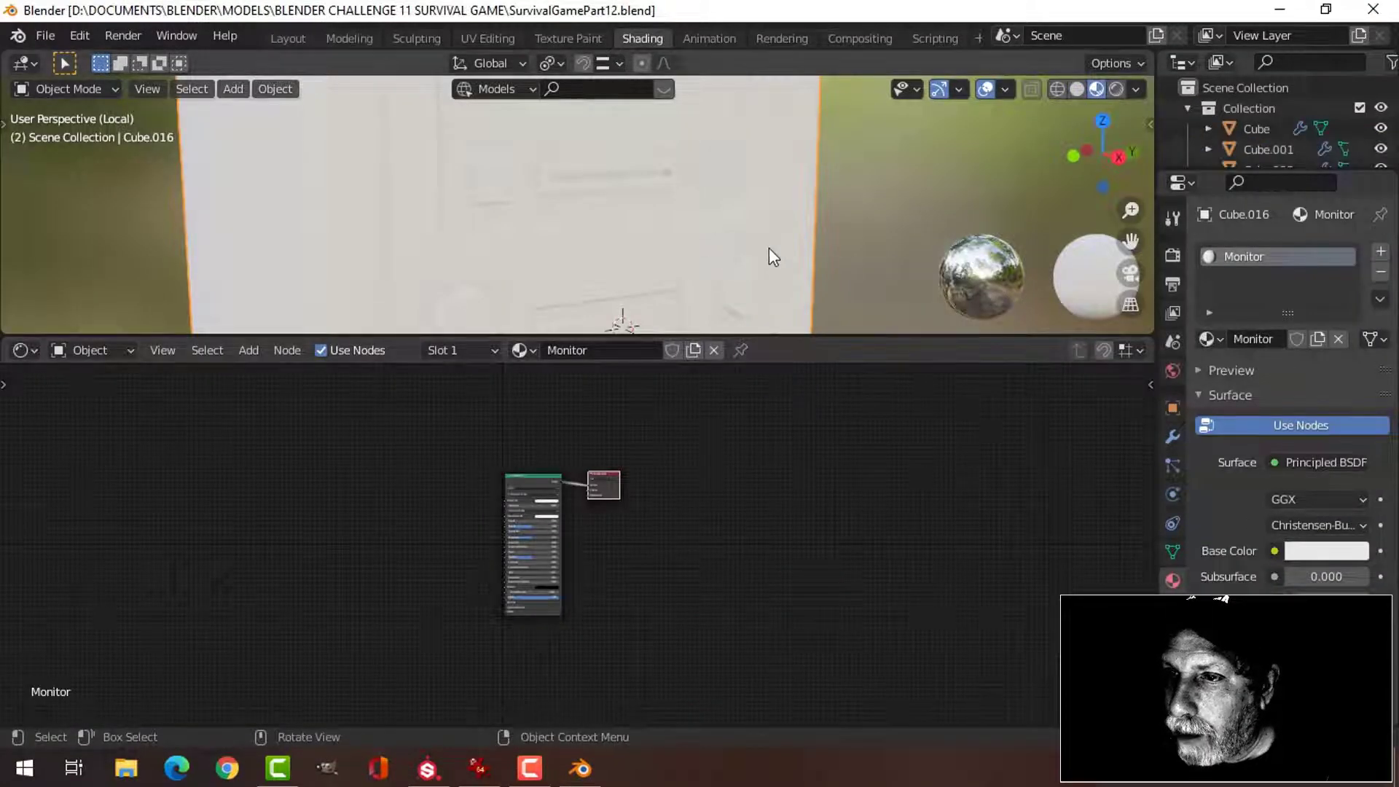
{"action": "scroll", "coordinate": [771, 253], "scroll_direction": "down", "scroll_amount": 3}
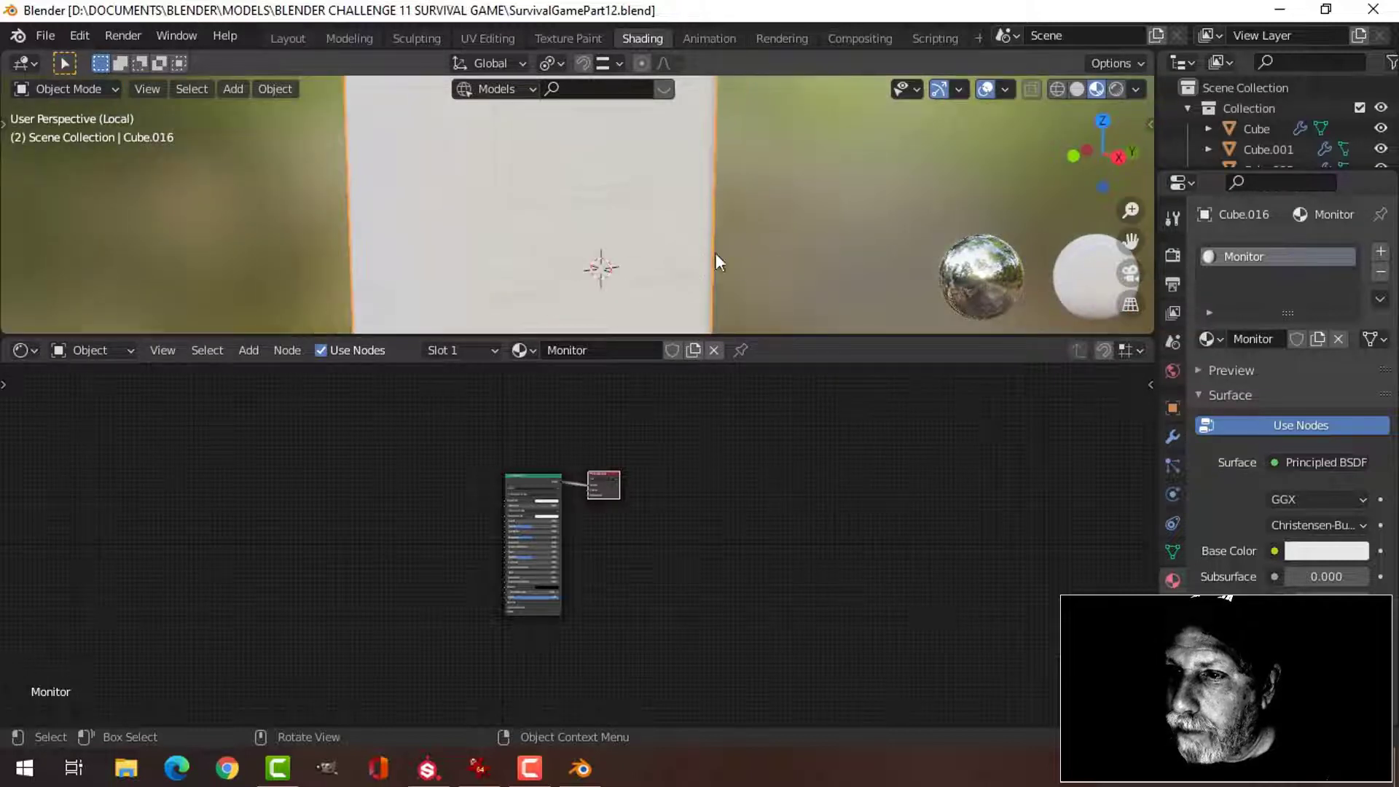
{"action": "scroll", "coordinate": [545, 473], "scroll_direction": "up", "scroll_amount": 3}
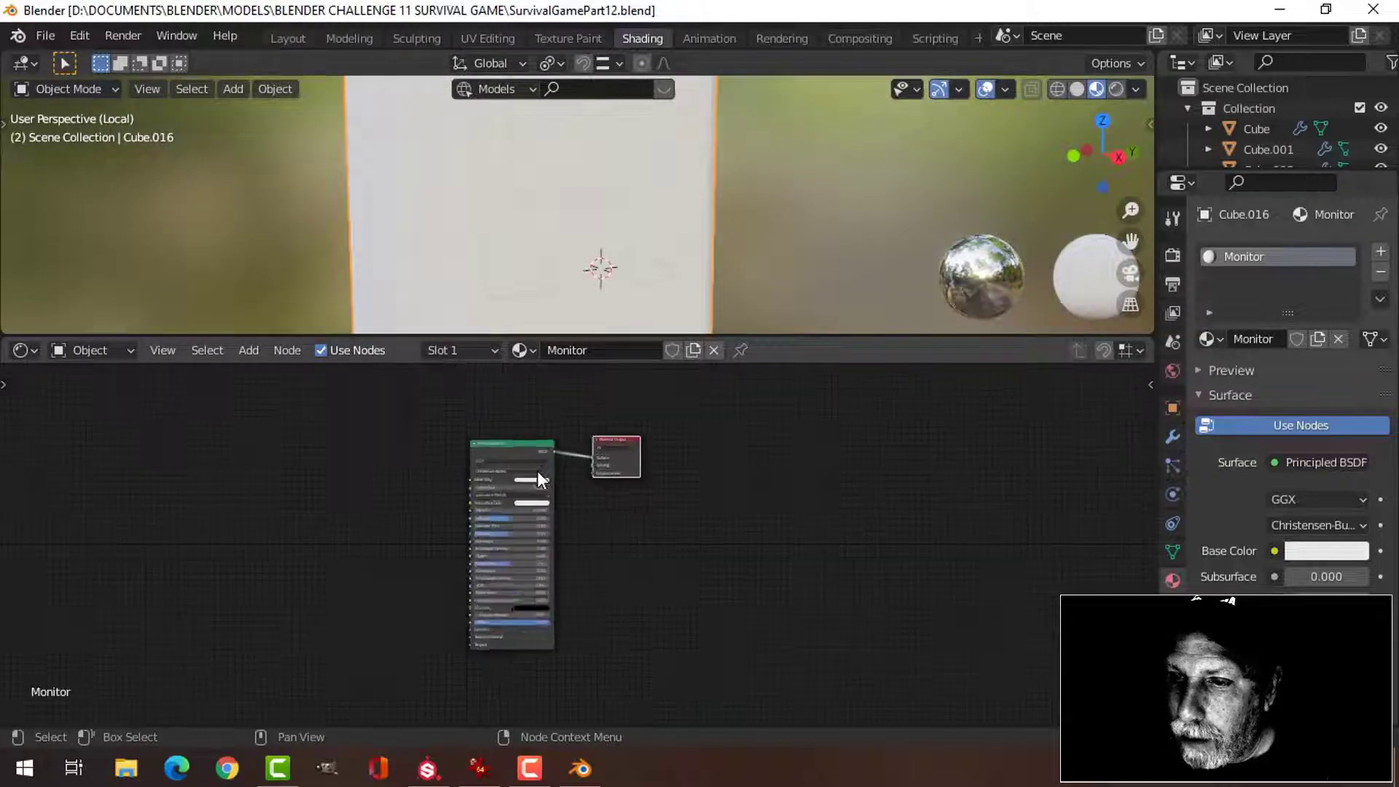
{"action": "middle_click_drag", "start_coordinate": [707, 490], "coordinate": [859, 506]}
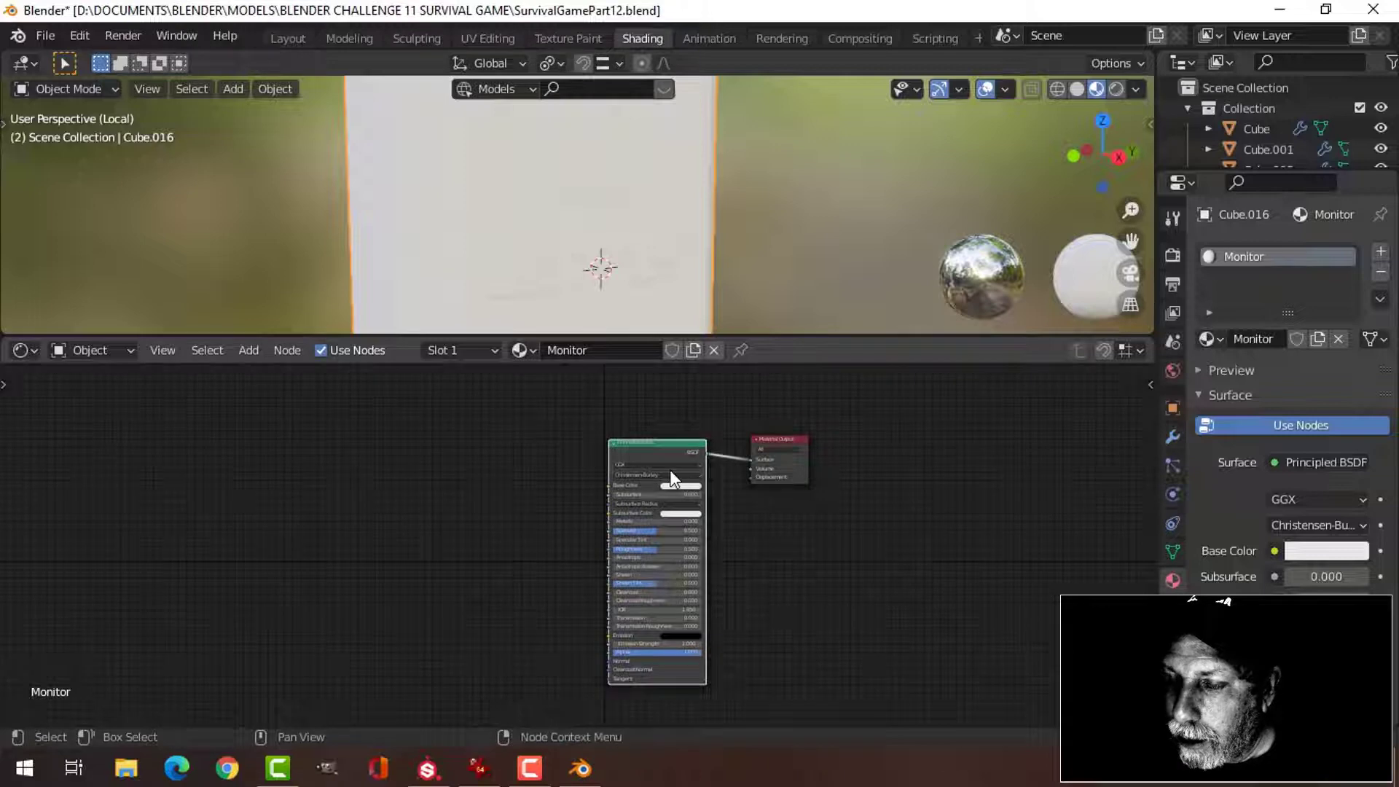
{"action": "scroll", "coordinate": [672, 437], "scroll_direction": "up", "scroll_amount": 2}
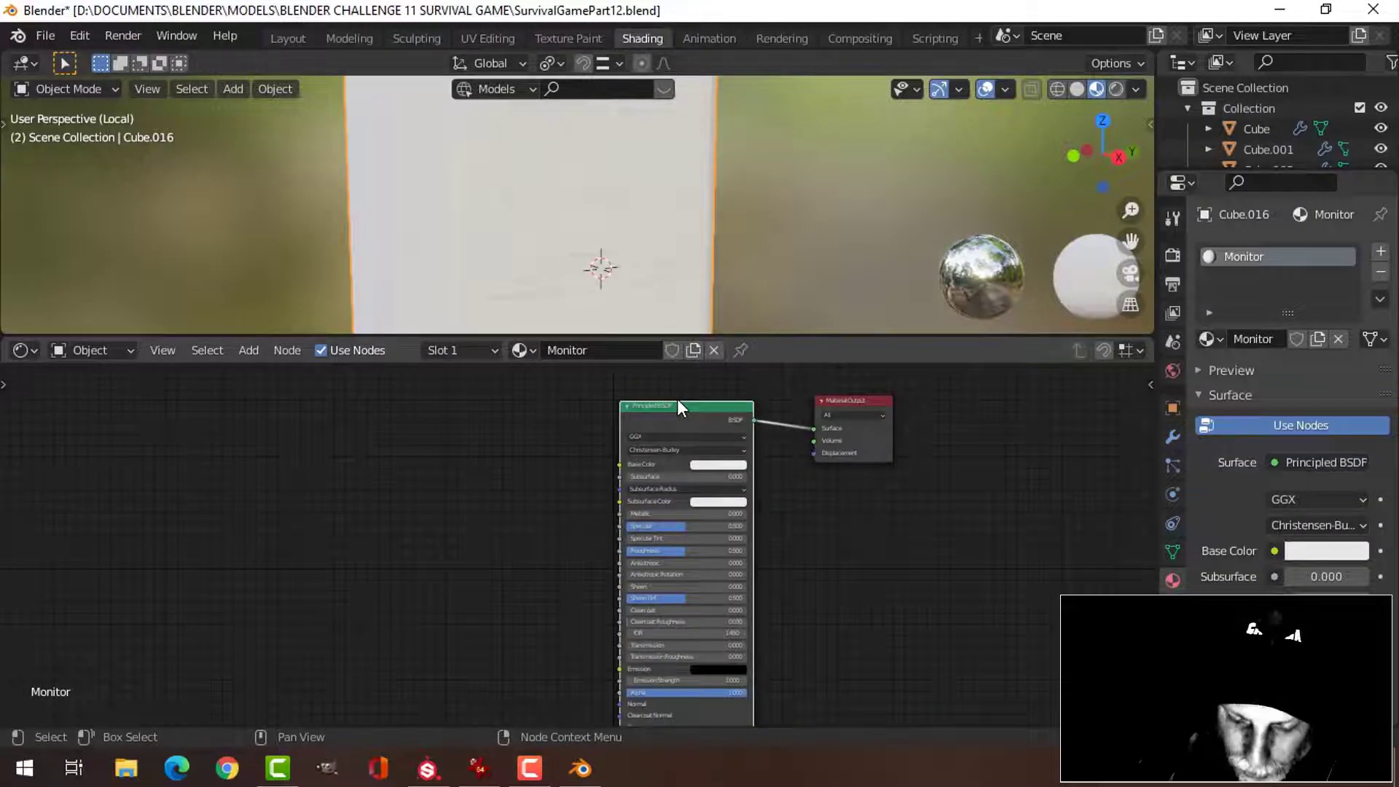
- Run Principled Texture Setup with all six PNGs from TEXTURES/Monitor
{"action": "key", "text": "ctrl+shift+t"}
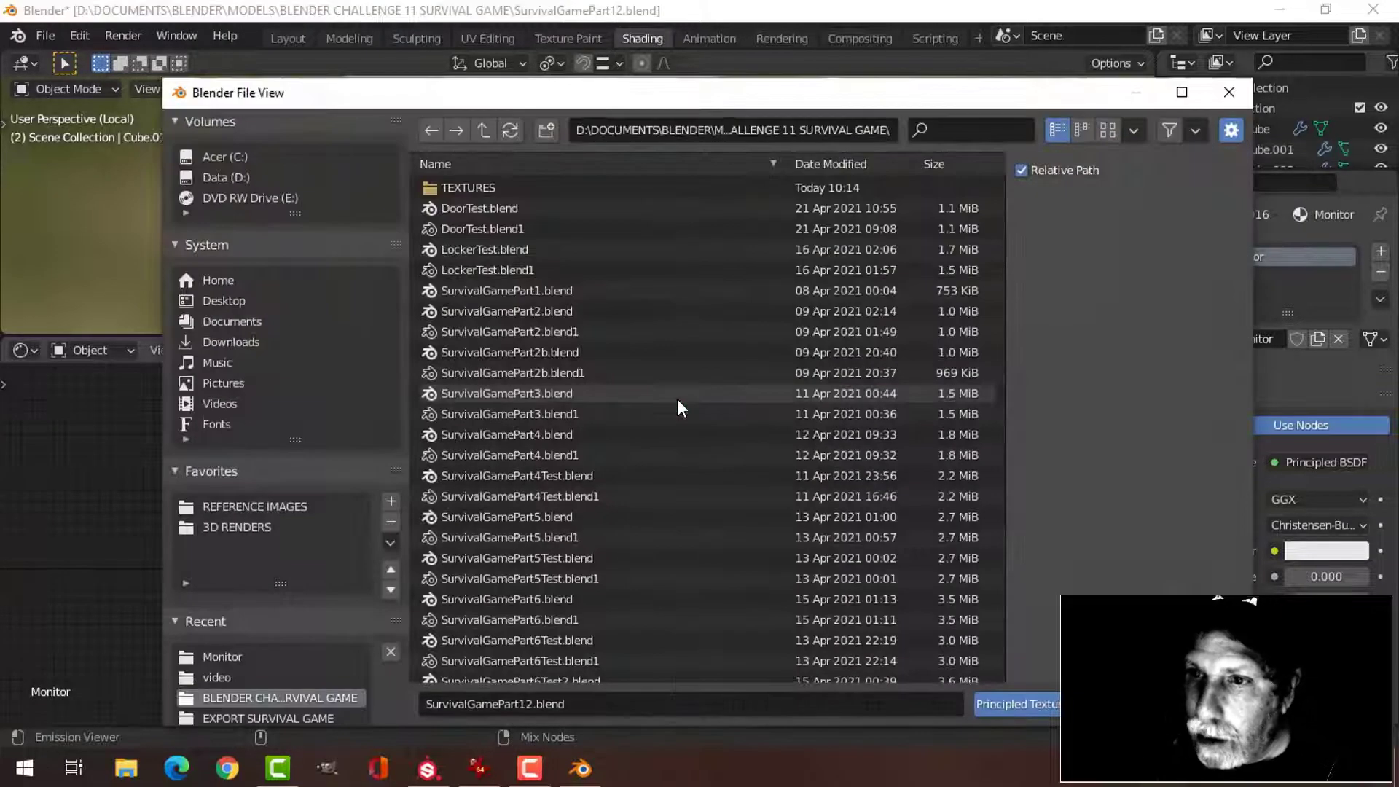
{"action": "double_click", "coordinate": [471, 186]}
{"action": "double_click", "coordinate": [462, 348]}
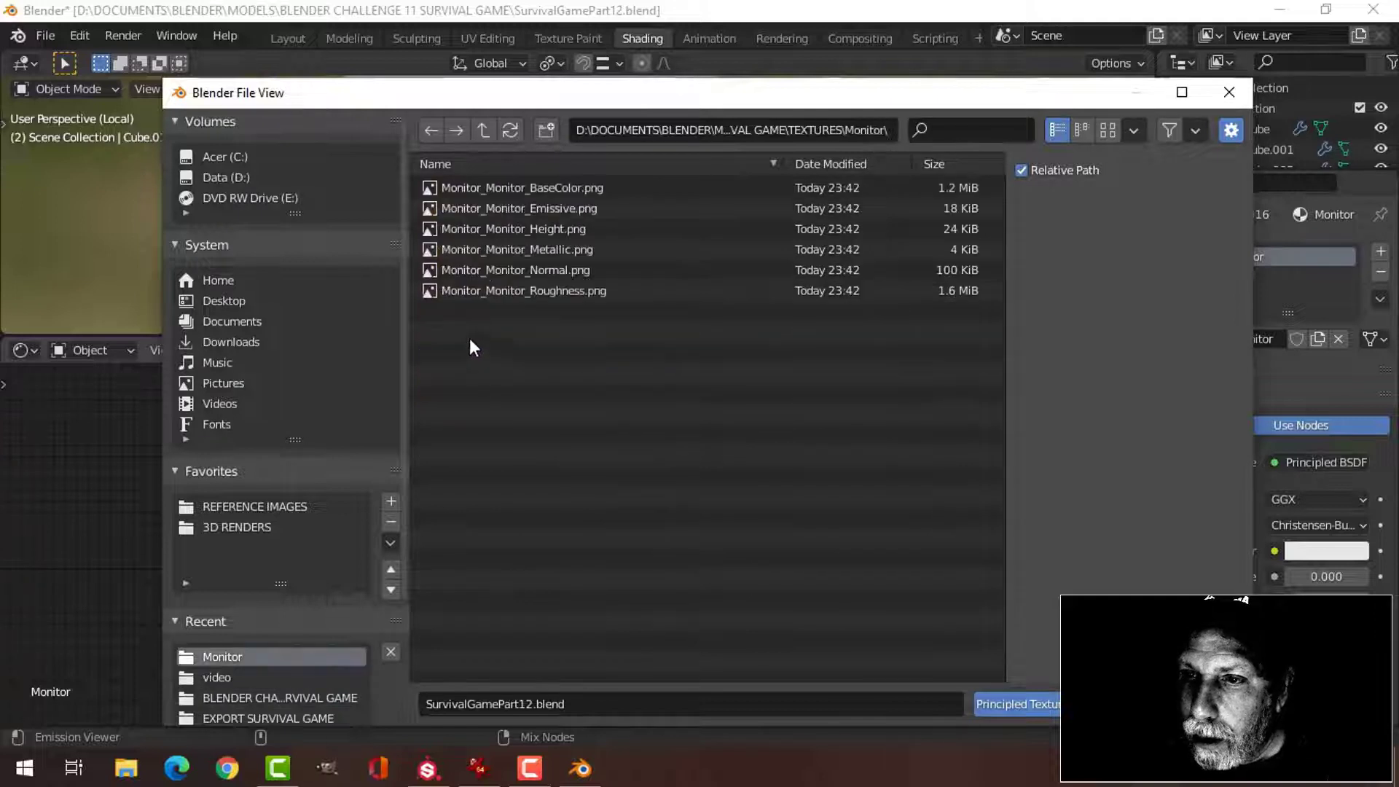
{"action": "left_click", "coordinate": [479, 188]}
{"action": "left_click", "coordinate": [522, 292], "text": "shift"}
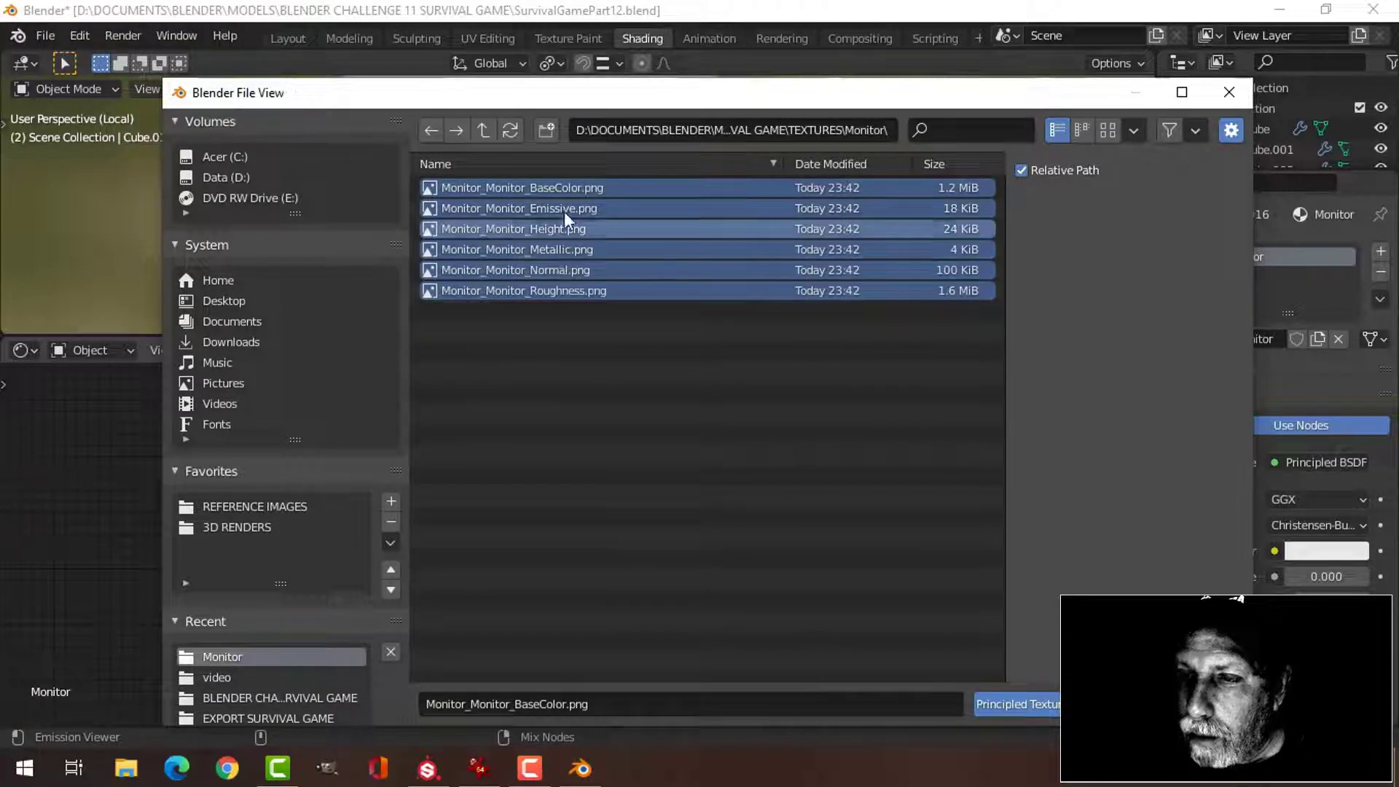
{"action": "left_click", "coordinate": [1023, 702]}
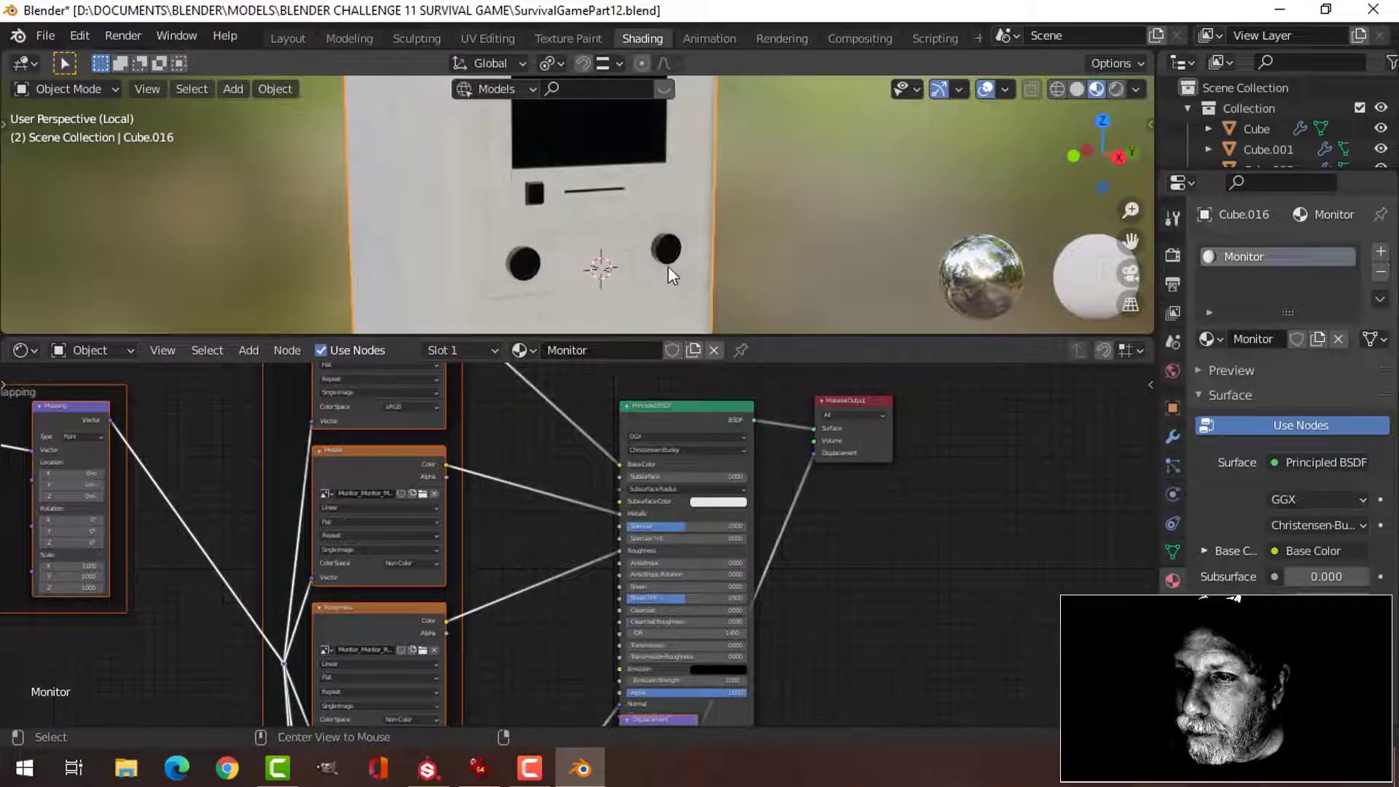
- Orbit and zoom the viewport to face the monitor's front
{"action": "middle_click_drag", "start_coordinate": [670, 247], "coordinate": [715, 262]}
{"action": "scroll", "coordinate": [736, 278], "scroll_direction": "up", "scroll_amount": 2}
{"action": "middle_click_drag", "start_coordinate": [656, 219], "coordinate": [687, 110]}
{"action": "middle_click_drag", "start_coordinate": [684, 211], "coordinate": [636, 234]}
{"action": "scroll", "coordinate": [623, 183], "scroll_direction": "up", "scroll_amount": 2}
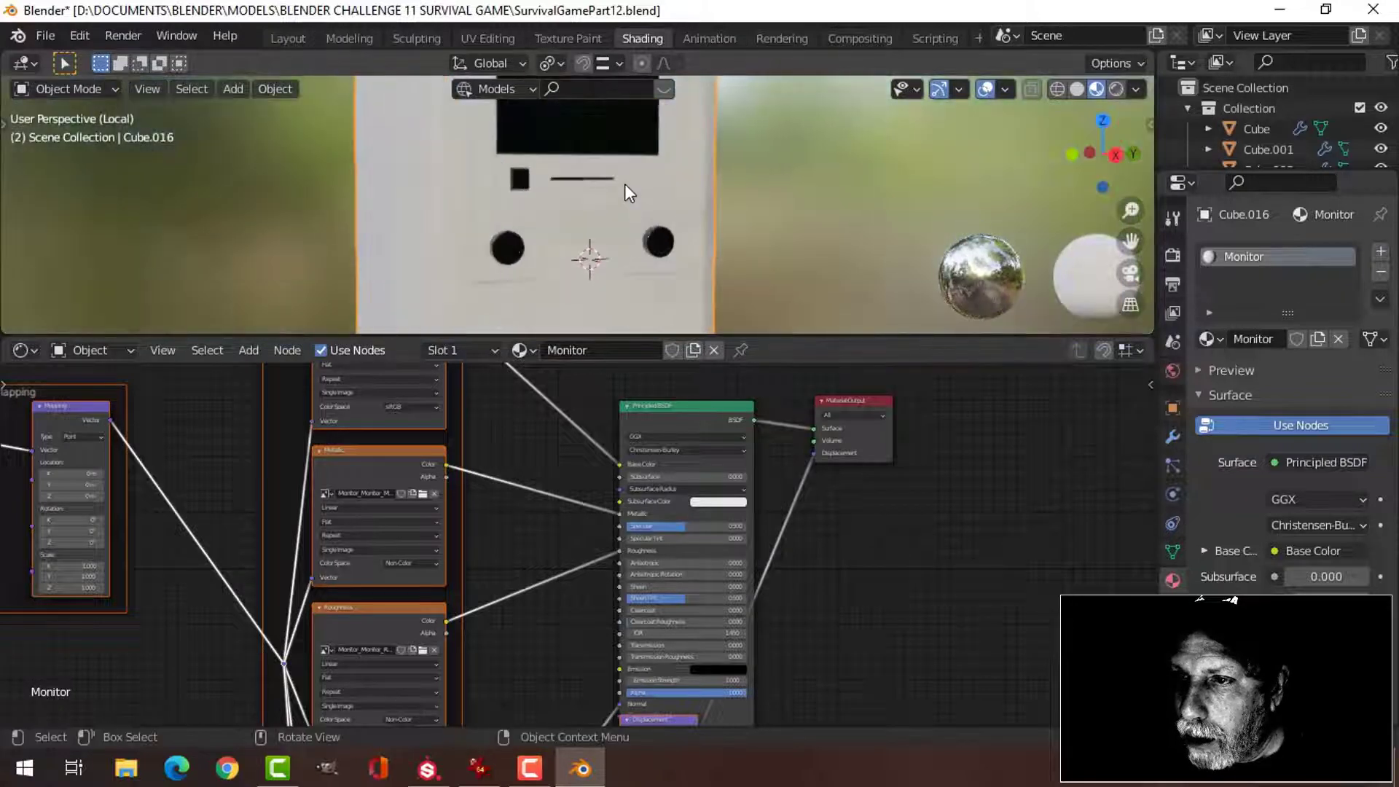
{"action": "scroll", "coordinate": [885, 442], "scroll_direction": "down", "scroll_amount": 3}
{"action": "scroll", "coordinate": [838, 564], "scroll_direction": "down", "scroll_amount": 5, "text": "shift"}
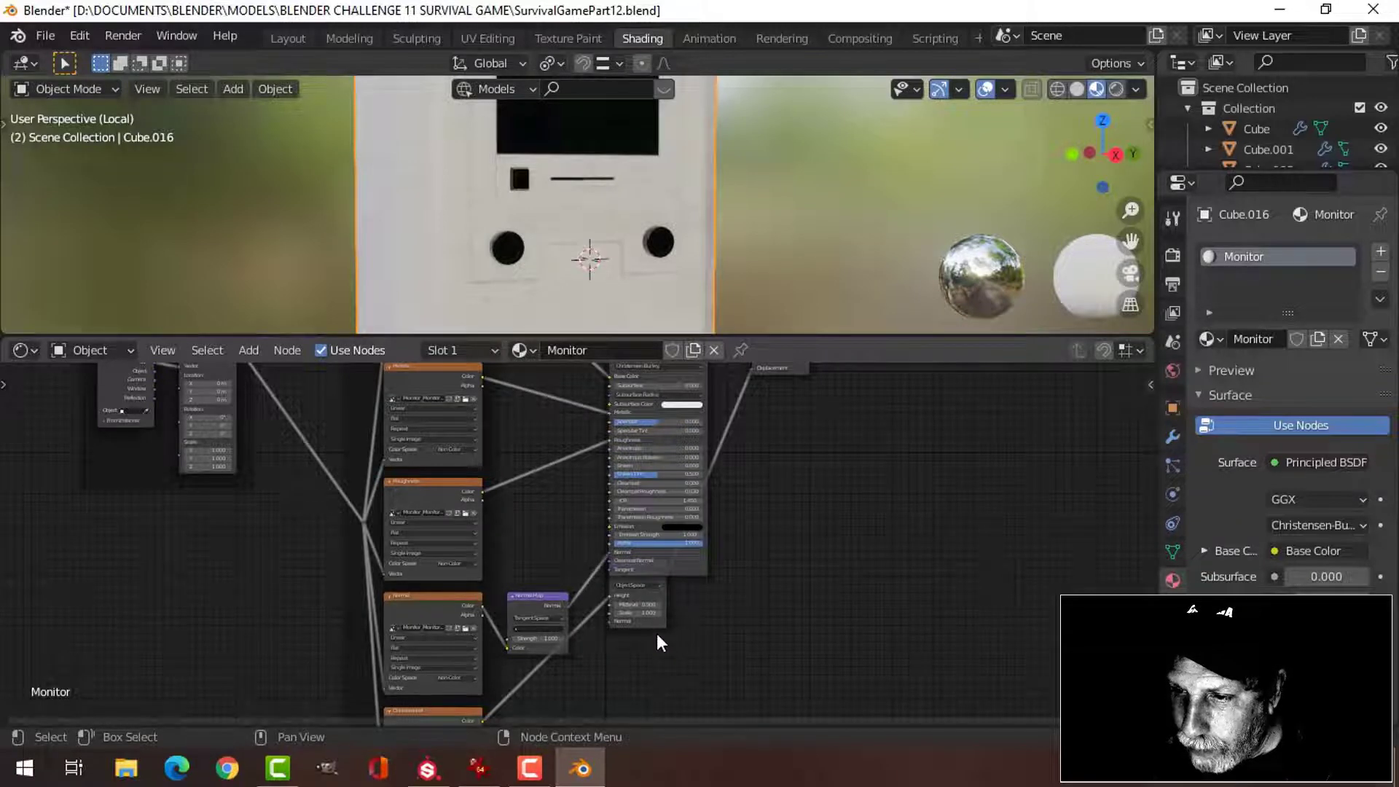
- Move the Displacement node down and aside in the node tree
{"action": "left_click_drag", "start_coordinate": [655, 628], "coordinate": [723, 687]}
{"action": "middle_click_drag", "start_coordinate": [821, 432], "coordinate": [714, 561]}
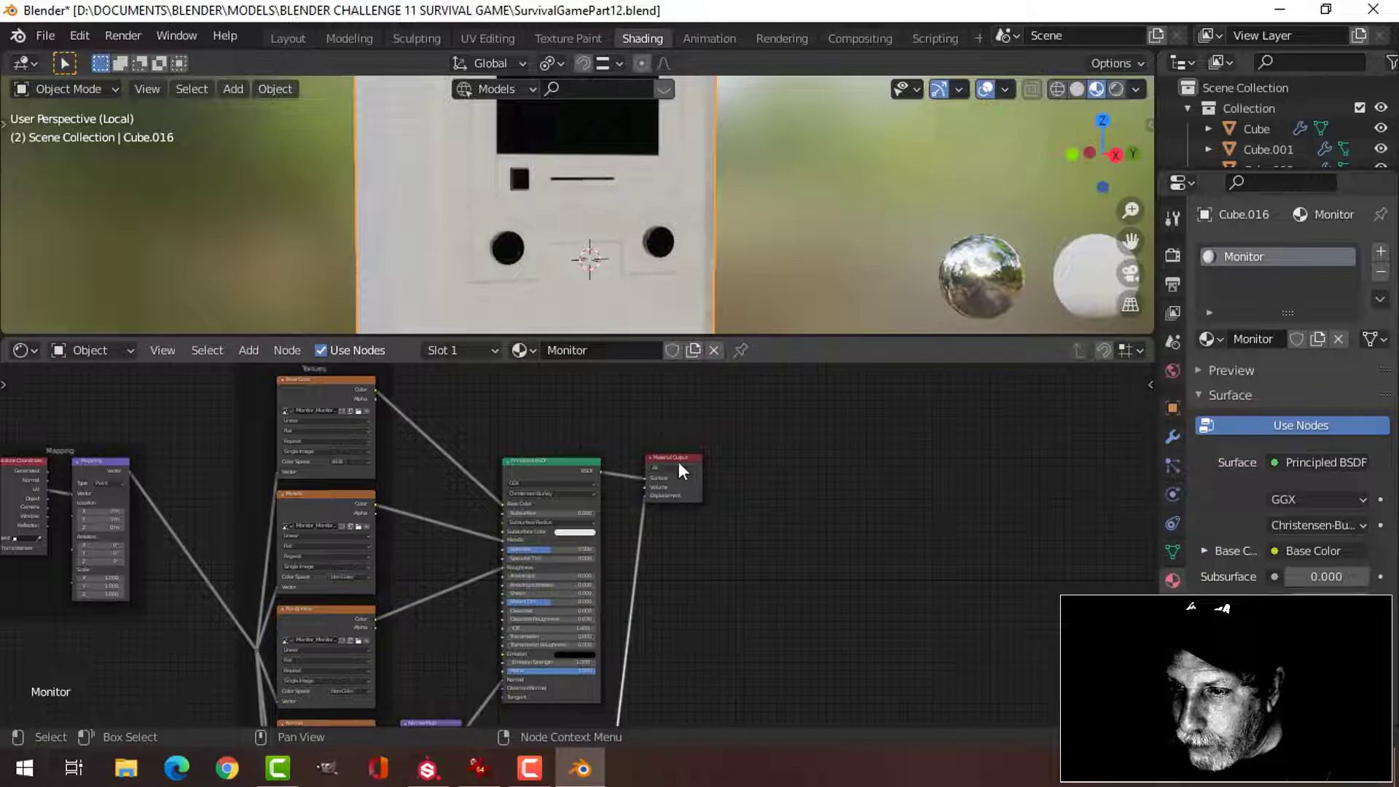
{"action": "scroll", "coordinate": [679, 457], "scroll_direction": "up", "scroll_amount": 2}
- Maximize the node editor, shift Material Output right, and insert an Add Shader before it
{"action": "key", "text": "ctrl+space"}
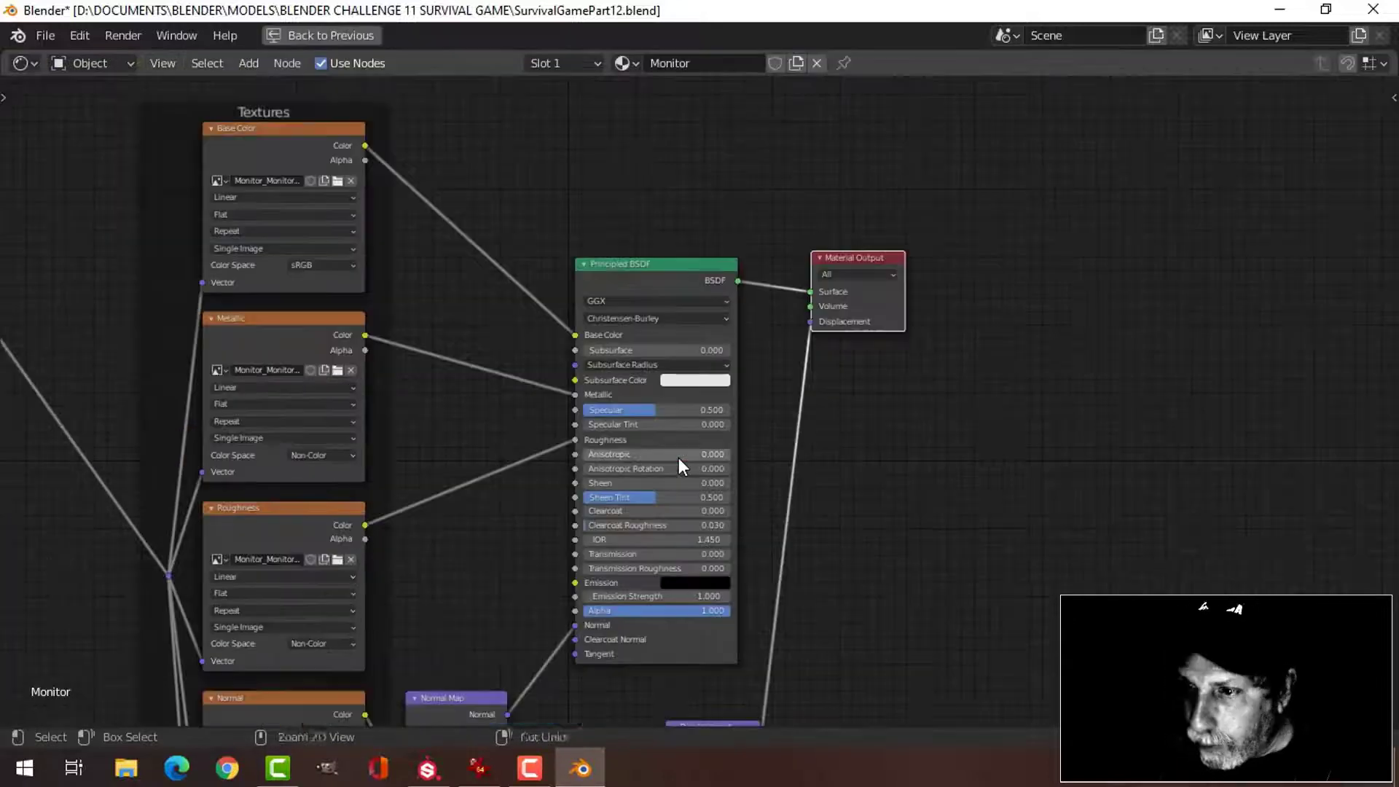
{"action": "middle_click_drag", "start_coordinate": [925, 387], "coordinate": [859, 360]}
{"action": "key", "text": "g"}
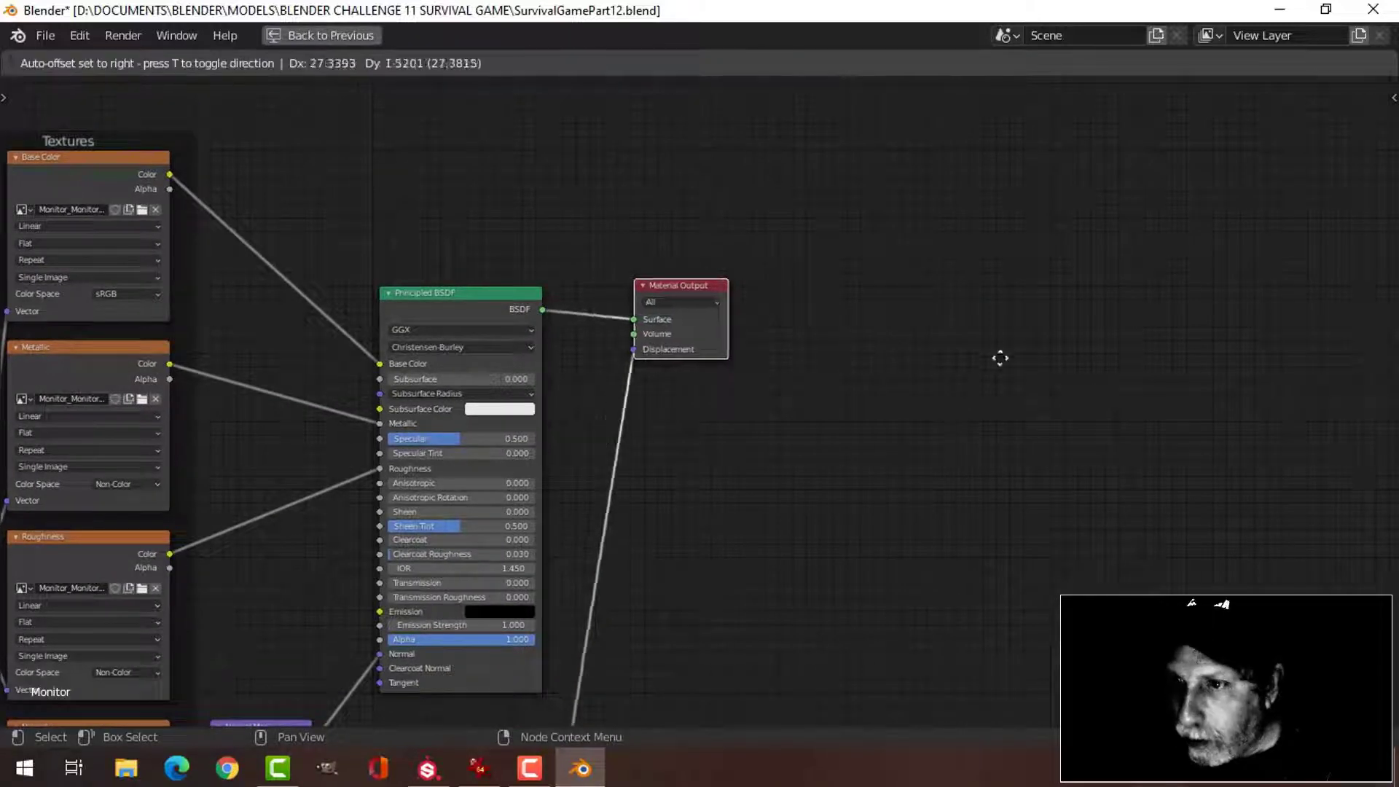
{"action": "left_click", "coordinate": [1352, 341]}
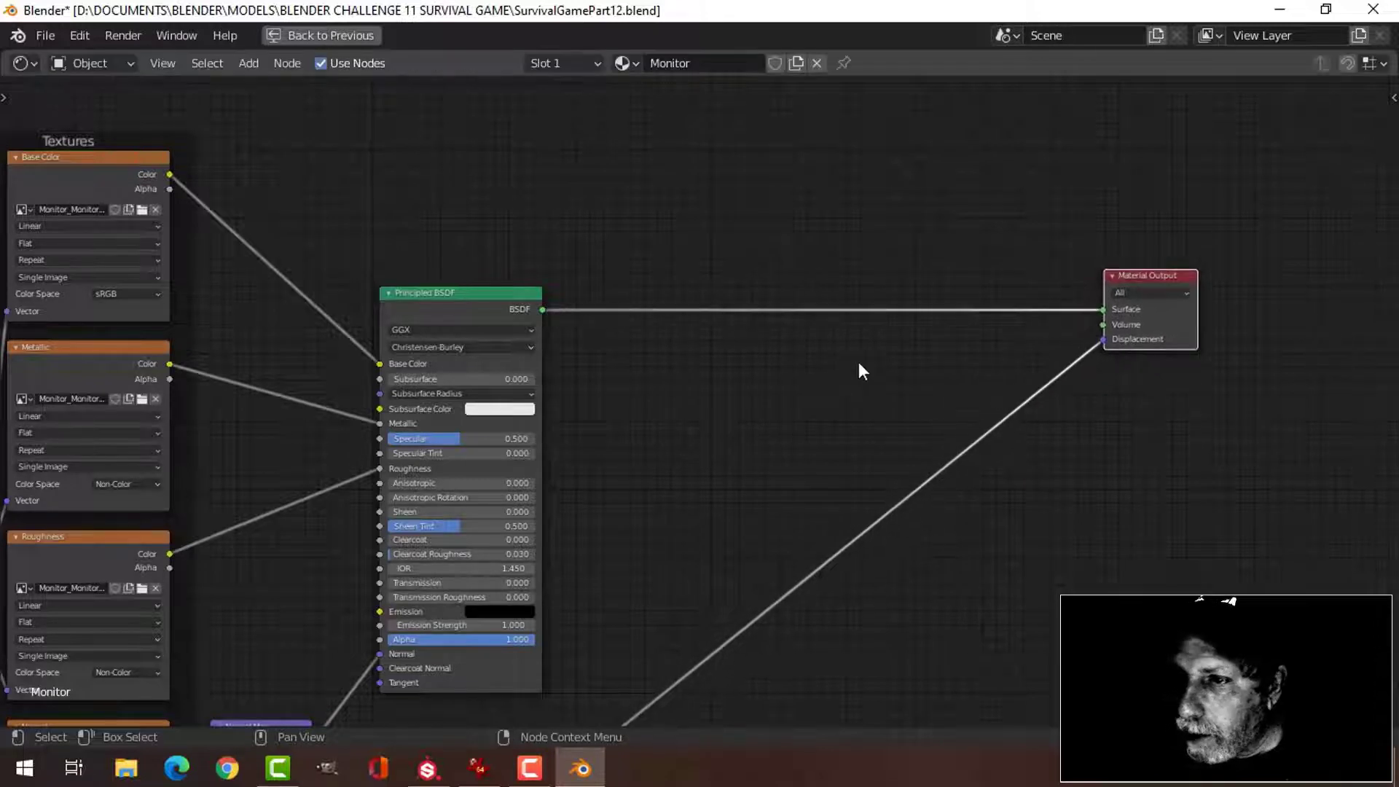
{"action": "key", "text": "shift+a"}
{"action": "mouse_move", "coordinate": [794, 446]}
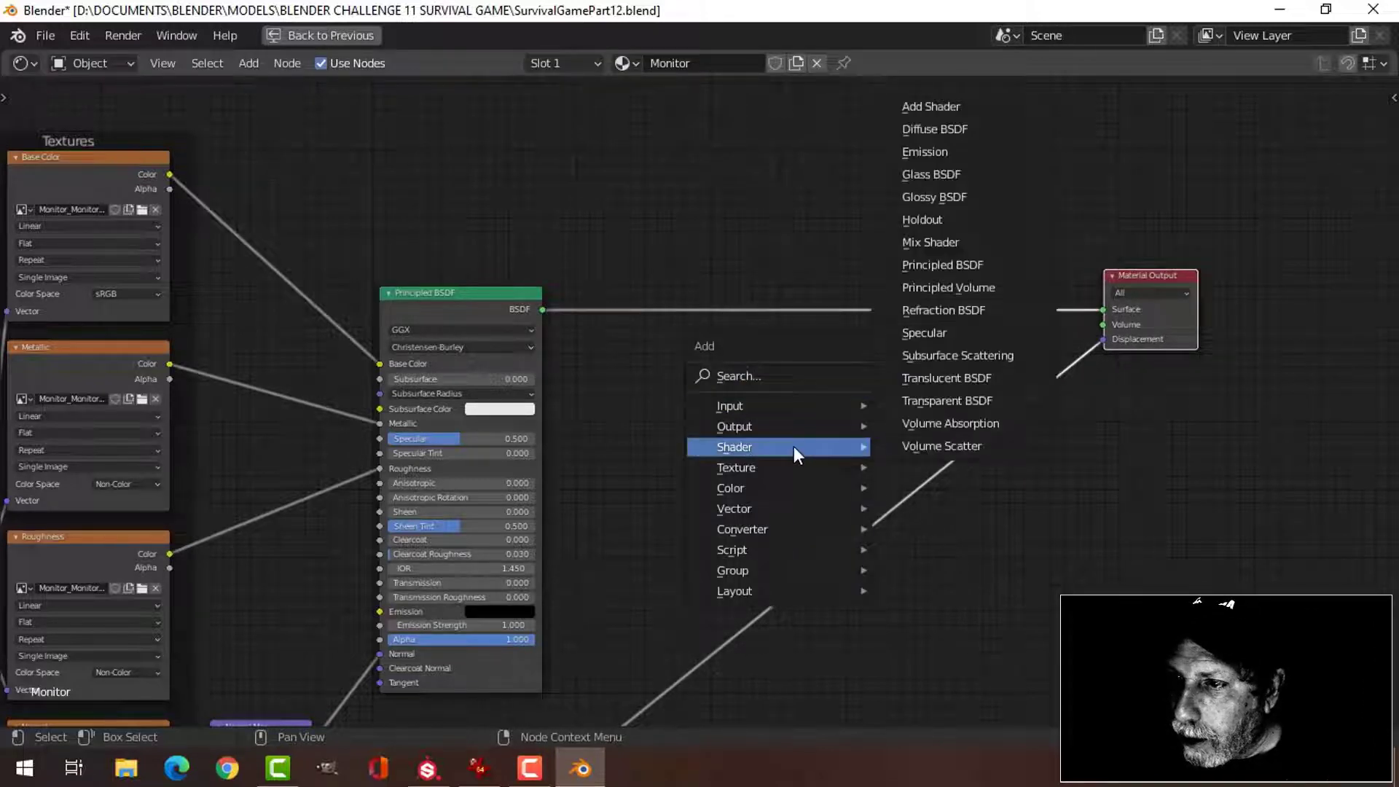
{"action": "left_click", "coordinate": [932, 106]}
{"action": "left_click", "coordinate": [891, 275]}
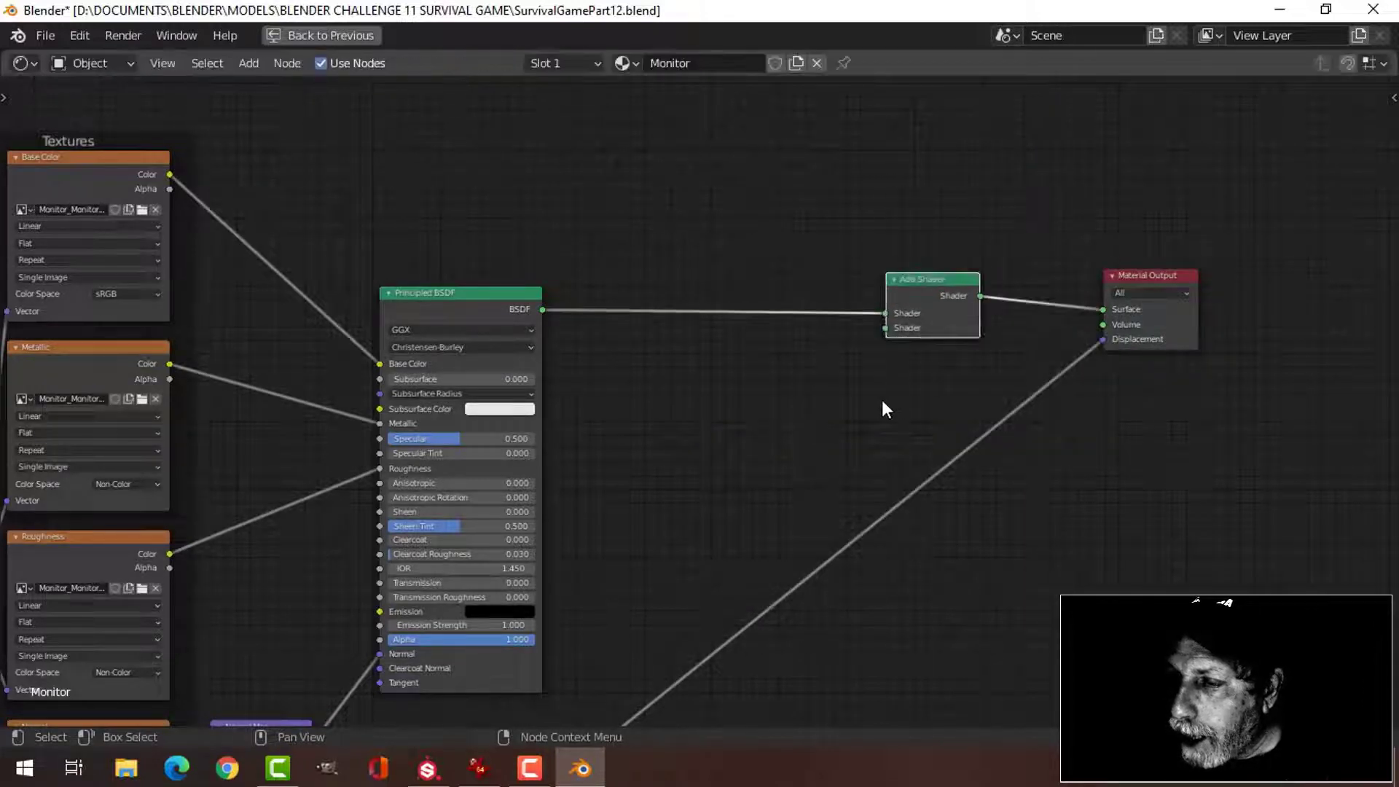
- Add an Emission node feeding the Add Shader's second input
{"action": "scroll", "coordinate": [822, 349], "scroll_direction": "down", "scroll_amount": 2, "text": "shift"}
{"action": "key", "text": "shift+a"}
{"action": "mouse_move", "coordinate": [824, 351]}
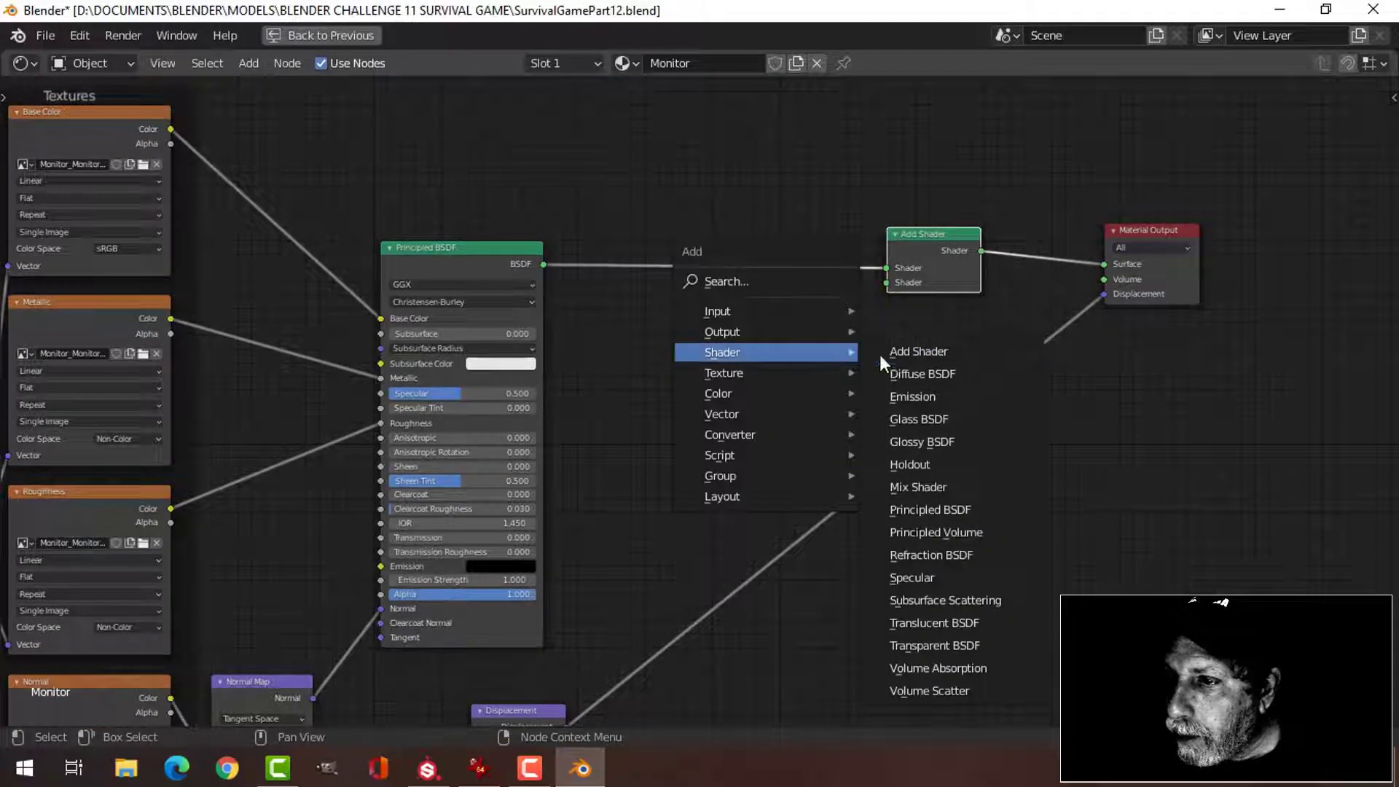
{"action": "left_click", "coordinate": [911, 396]}
{"action": "left_click", "coordinate": [844, 331]}
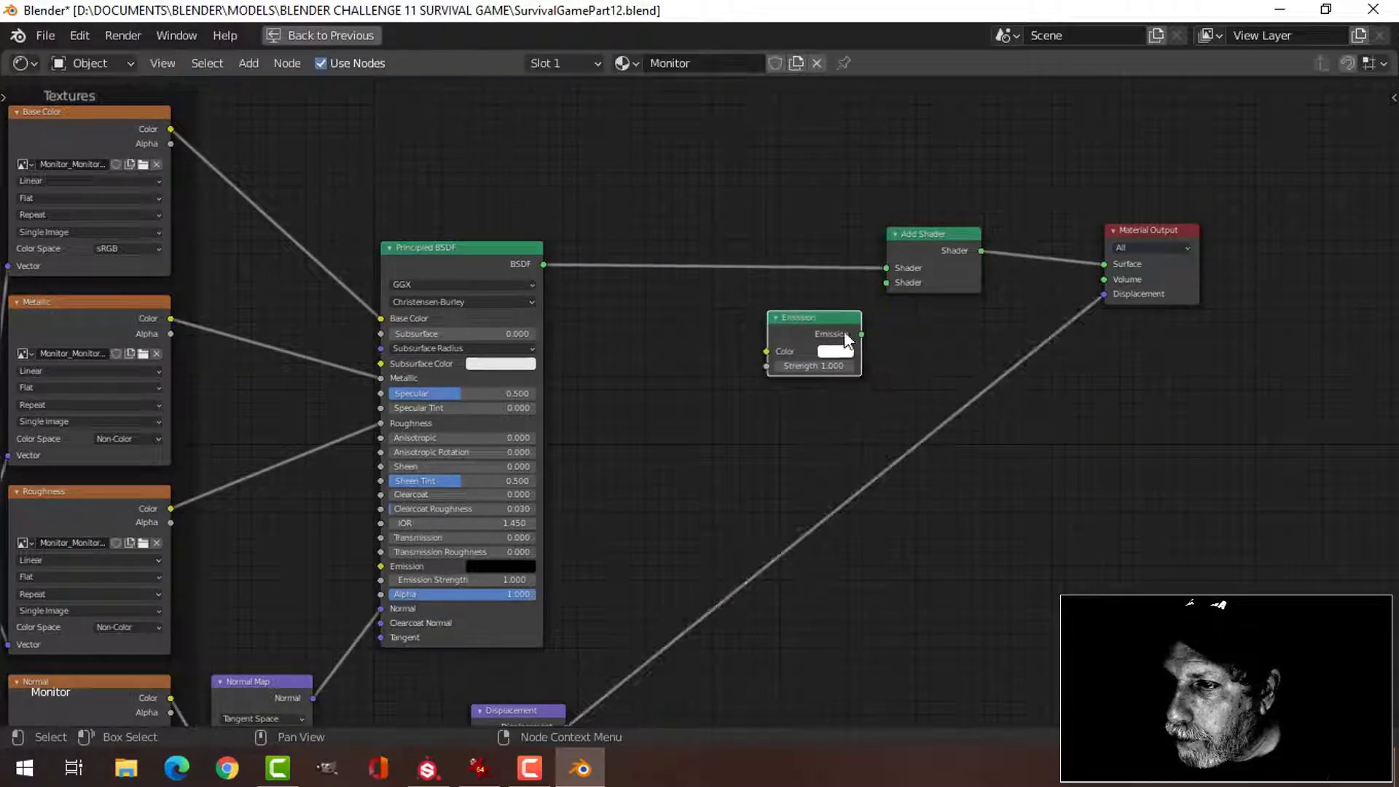
{"action": "left_click_drag", "start_coordinate": [858, 334], "coordinate": [890, 282]}
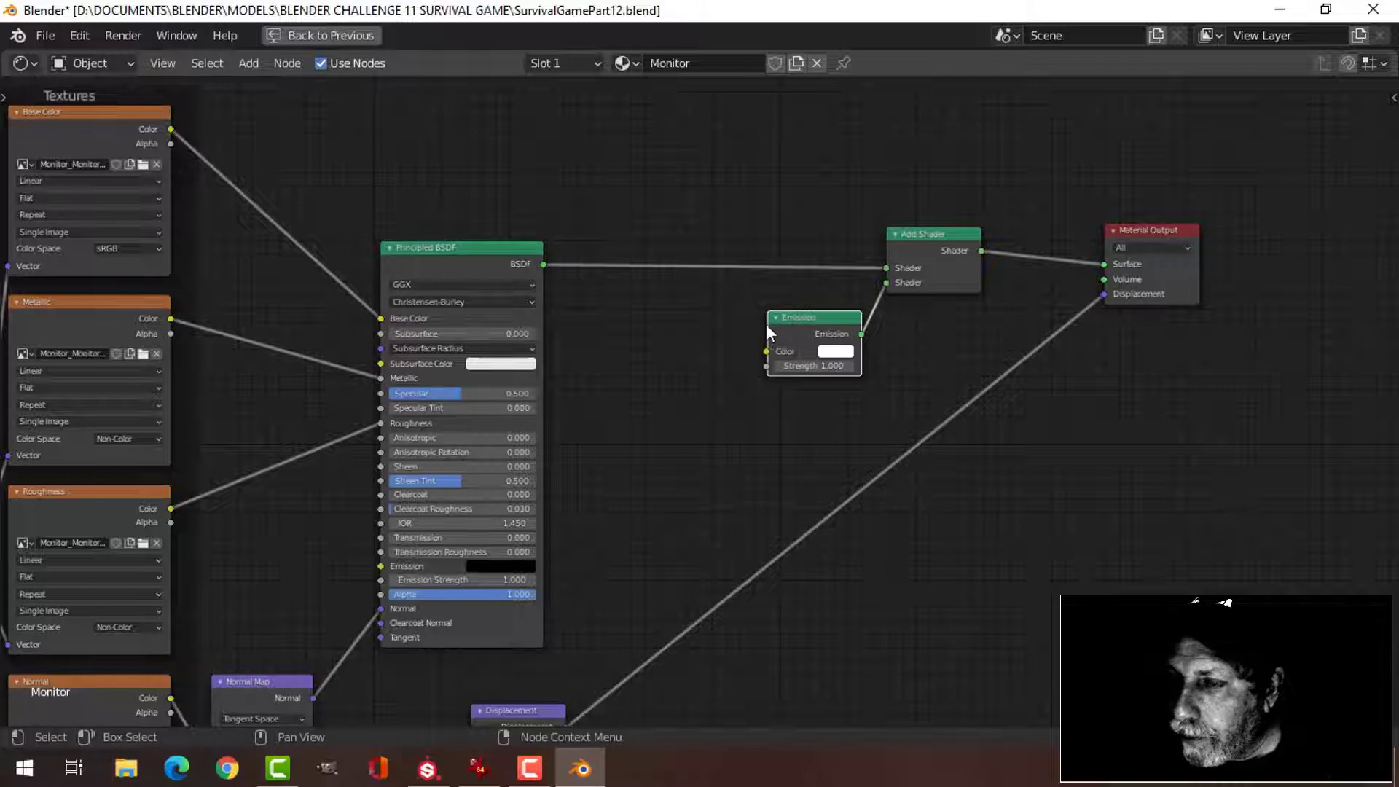
- Add an Image Texture of Monitor_Monitor_Emissive.png driving the Emission colour
{"action": "key", "text": "shift+a"}
{"action": "mouse_move", "coordinate": [616, 404]}
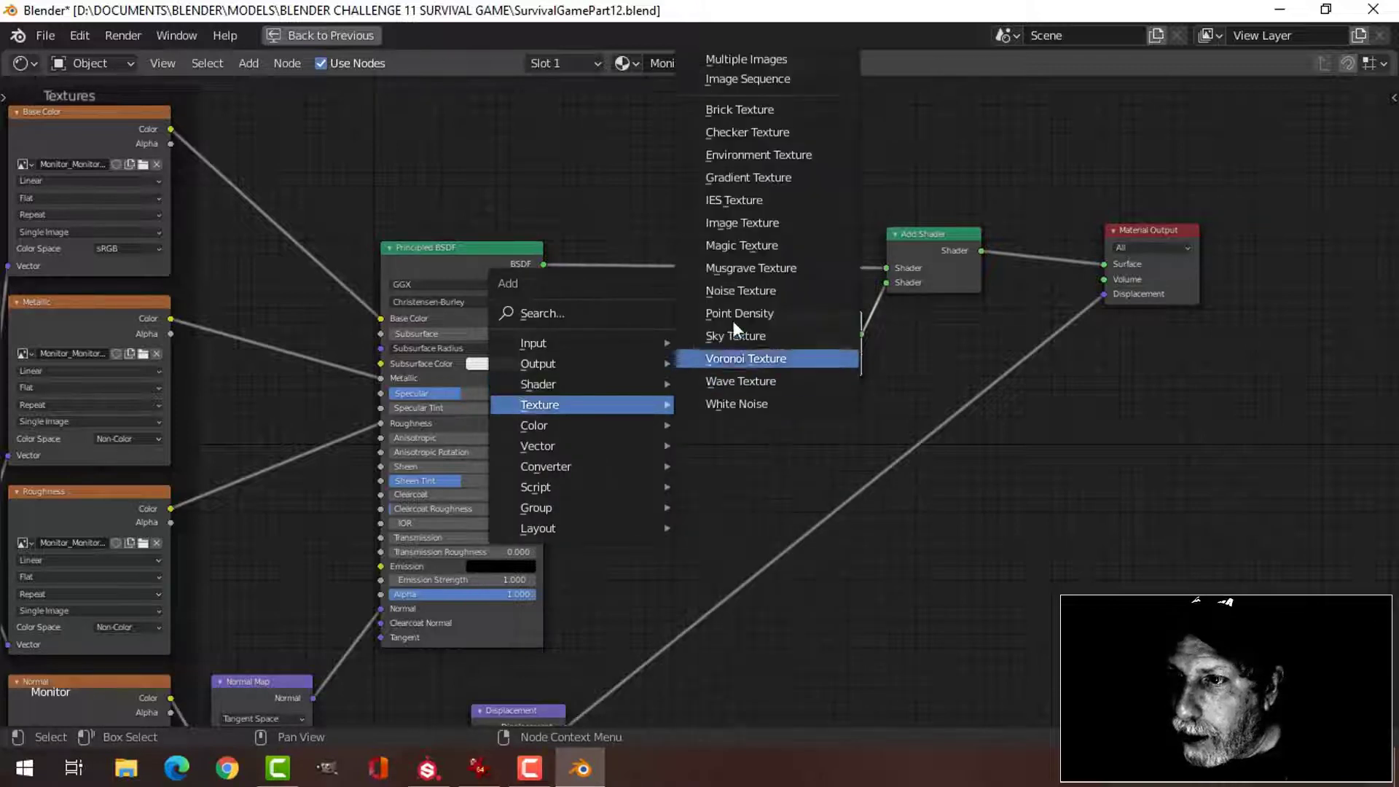
{"action": "left_click", "coordinate": [751, 227]}
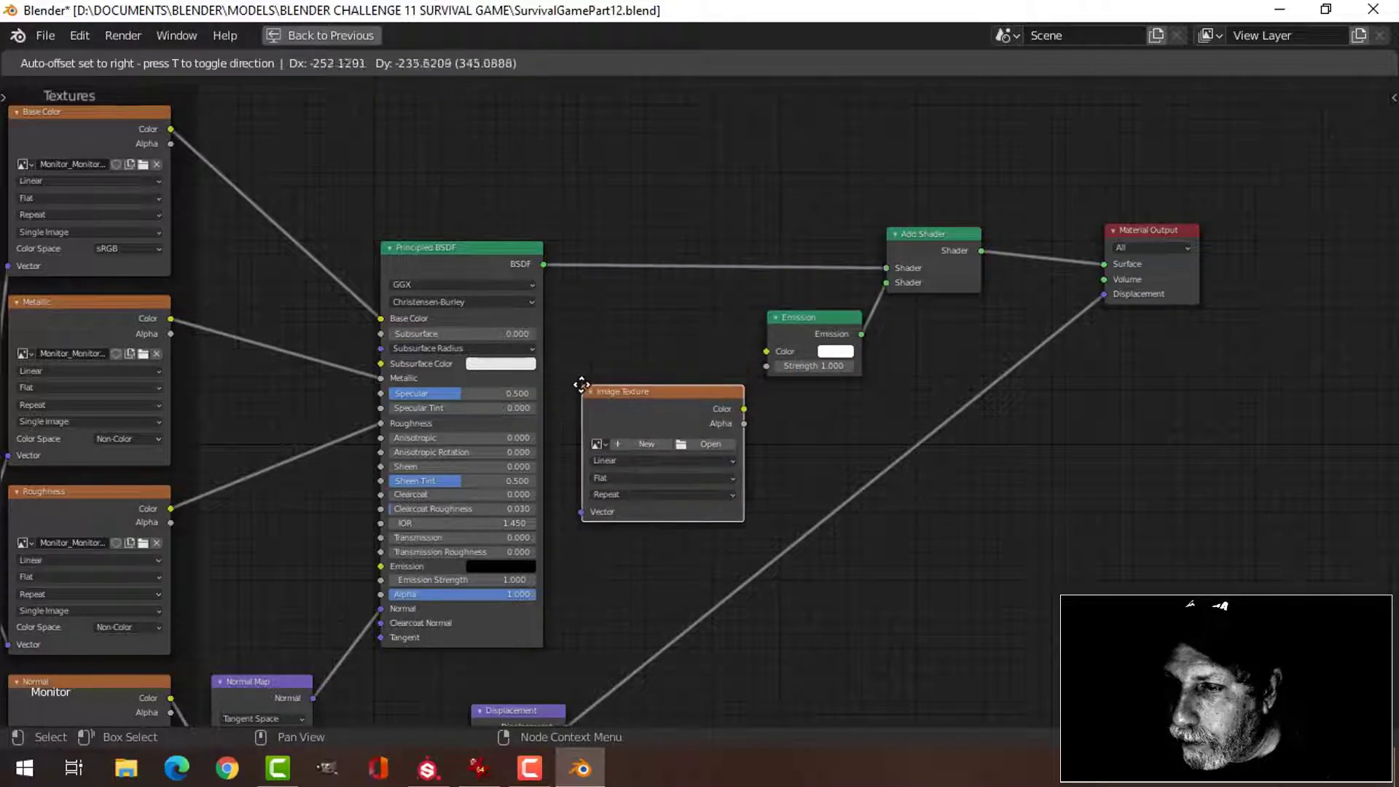
{"action": "left_click", "coordinate": [713, 431]}
{"action": "left_click", "coordinate": [713, 442]}
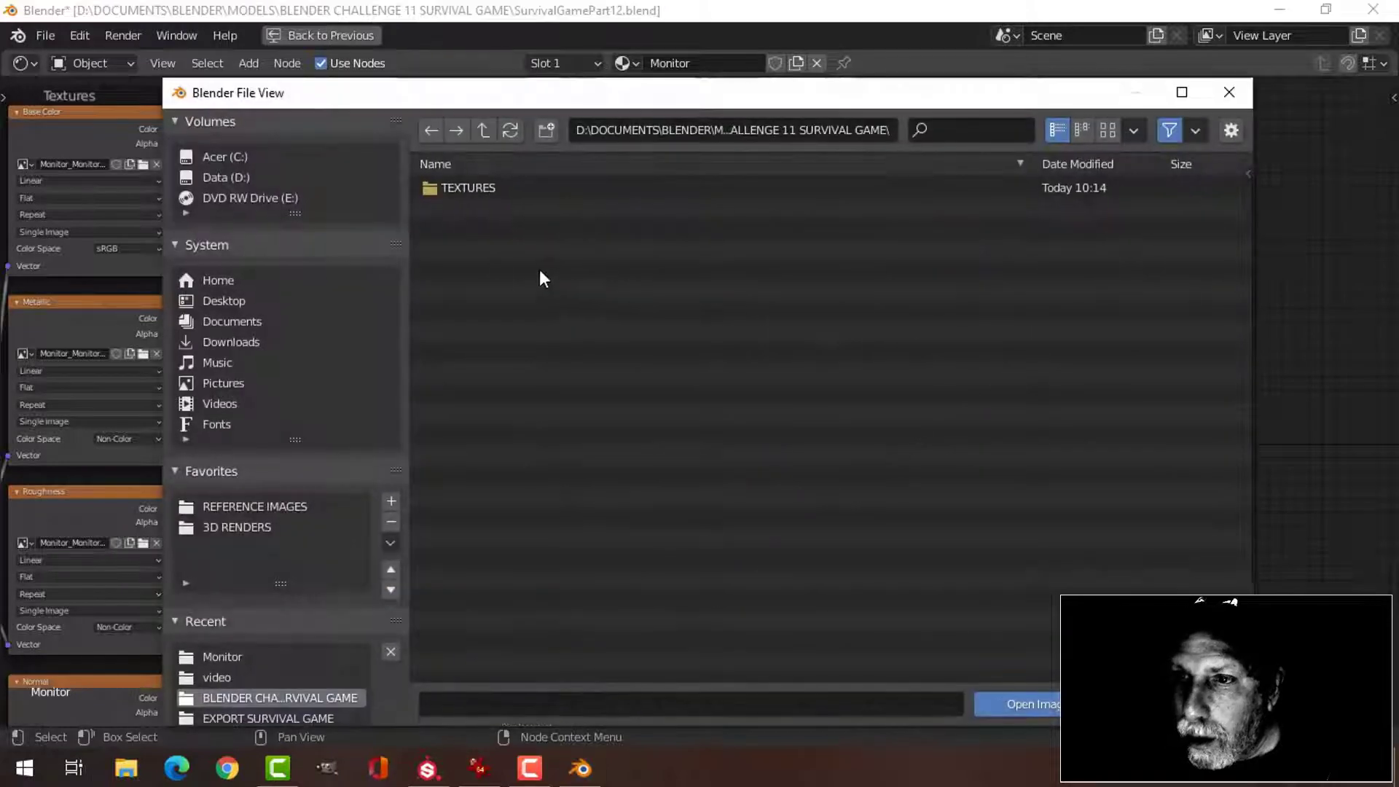
{"action": "double_click", "coordinate": [477, 190]}
{"action": "double_click", "coordinate": [469, 352]}
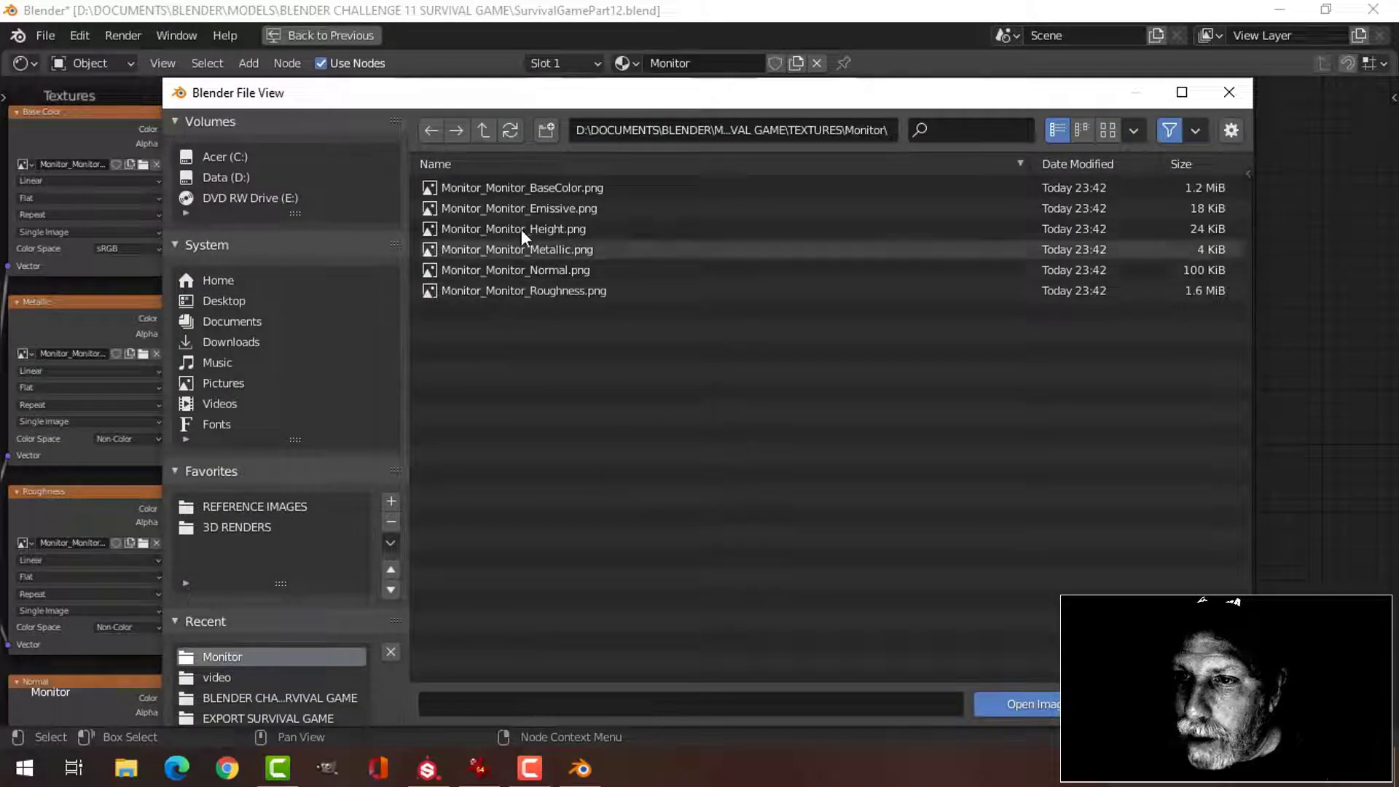
{"action": "left_click", "coordinate": [535, 212]}
{"action": "left_click", "coordinate": [1016, 701]}
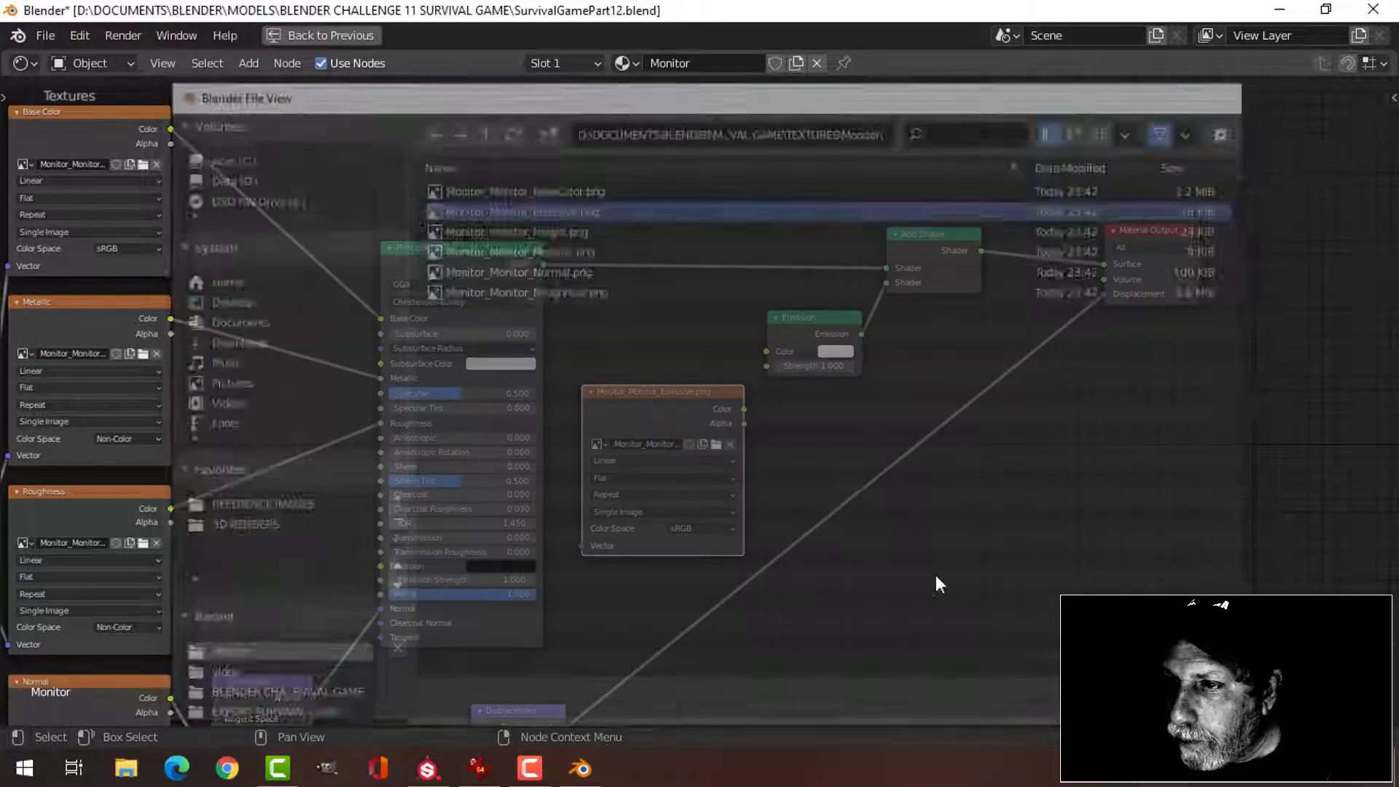
{"action": "left_click_drag", "start_coordinate": [745, 409], "coordinate": [767, 352]}
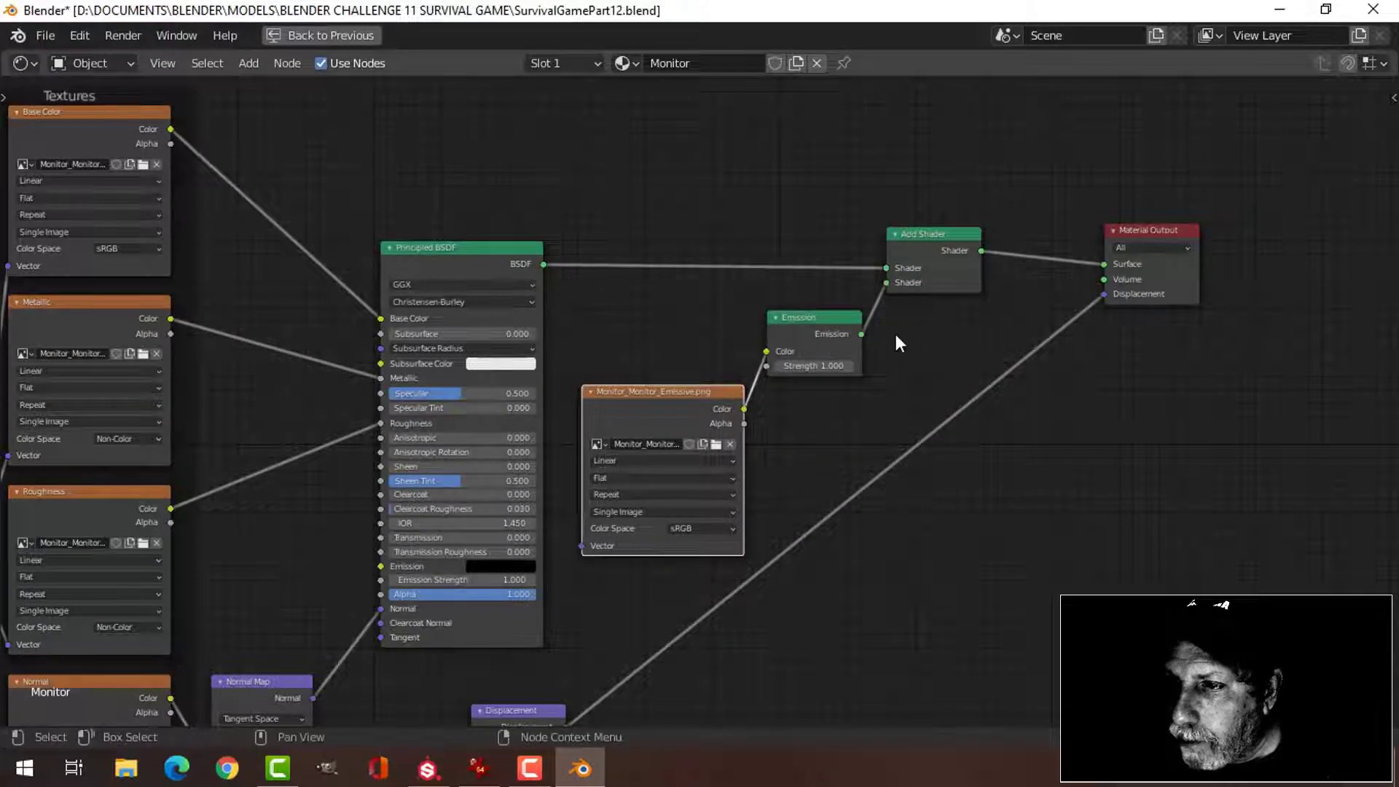
- Restore the Shading layout and set the Emission strength to 3
{"action": "key", "text": "ctrl+space"}
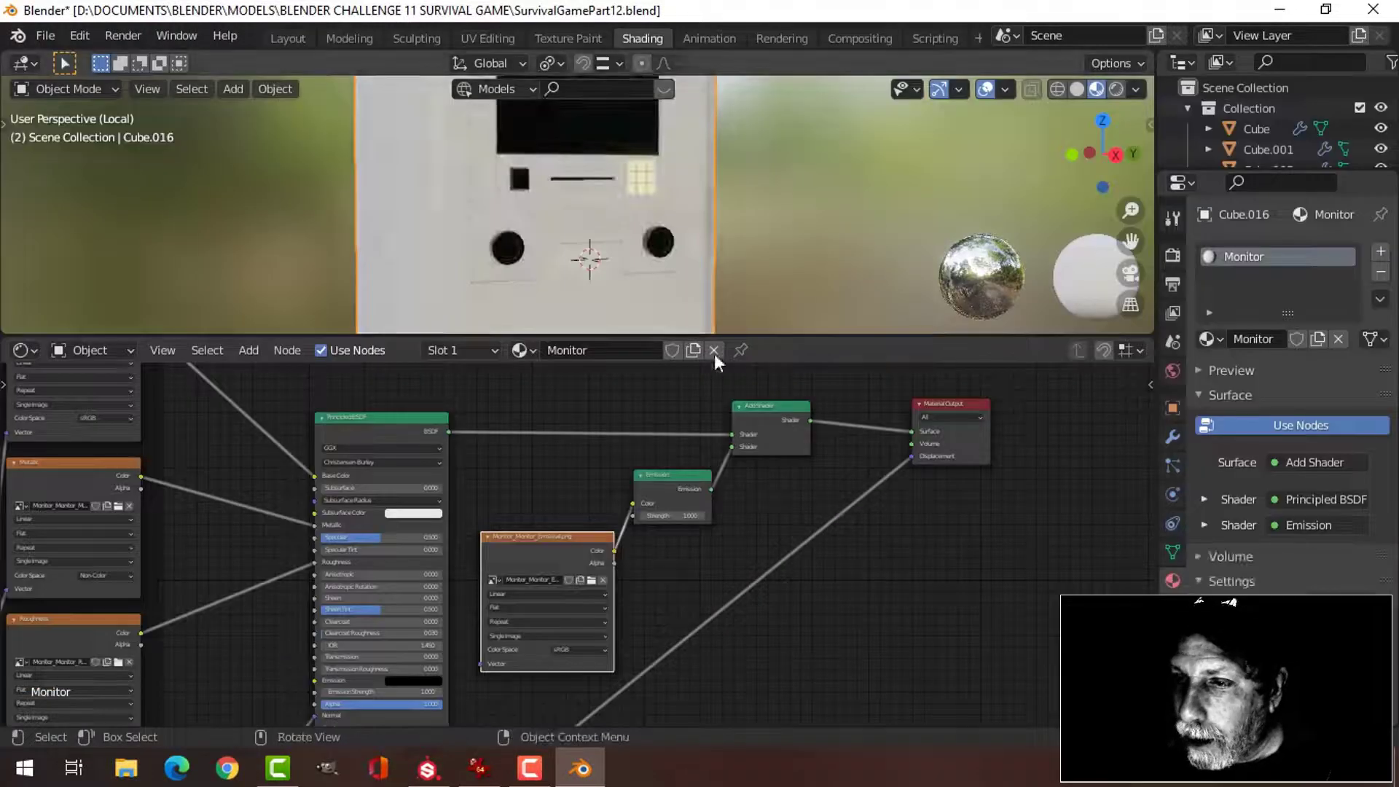
{"action": "scroll", "coordinate": [721, 547], "scroll_direction": "up", "scroll_amount": 3}
{"action": "left_click", "coordinate": [758, 491]}
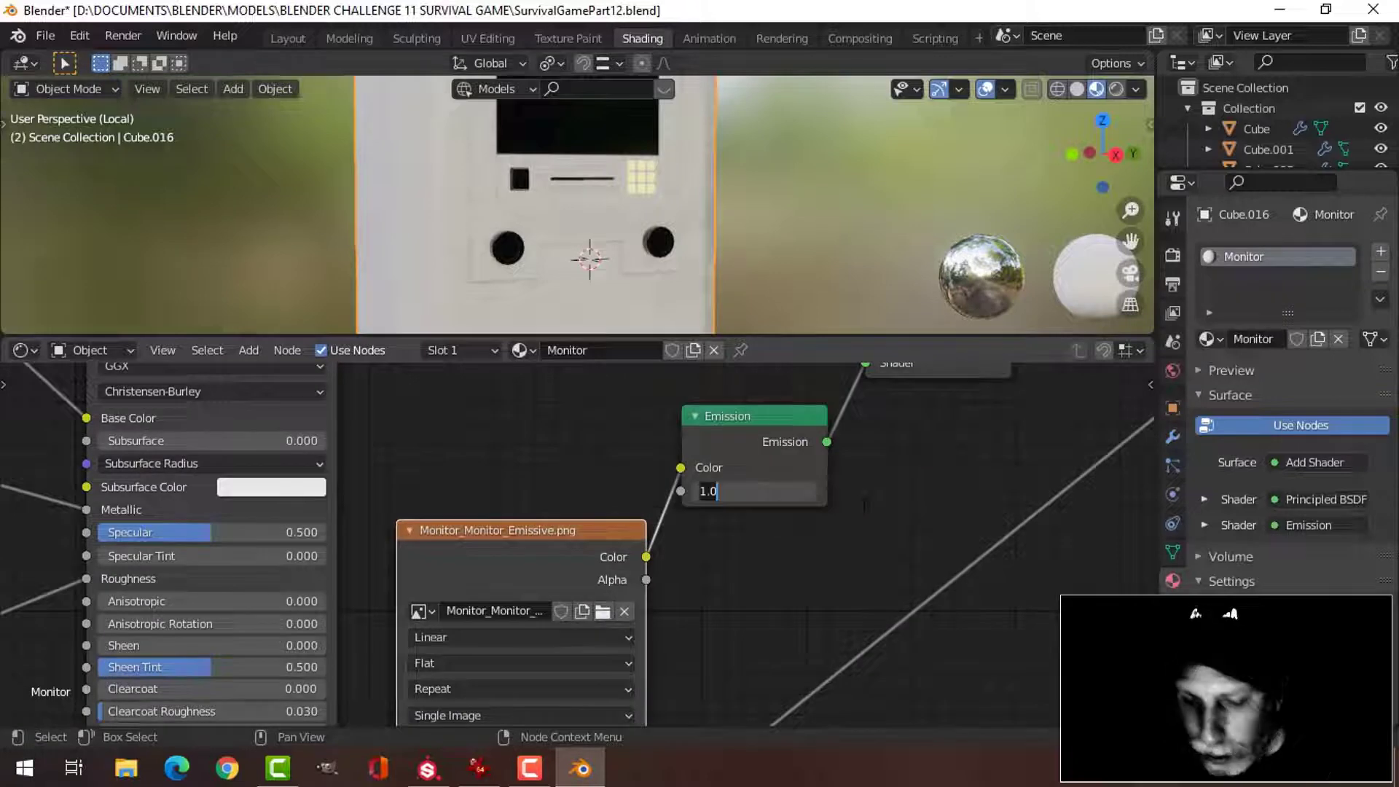
{"action": "type", "text": "3"}
{"action": "key", "text": "Return"}
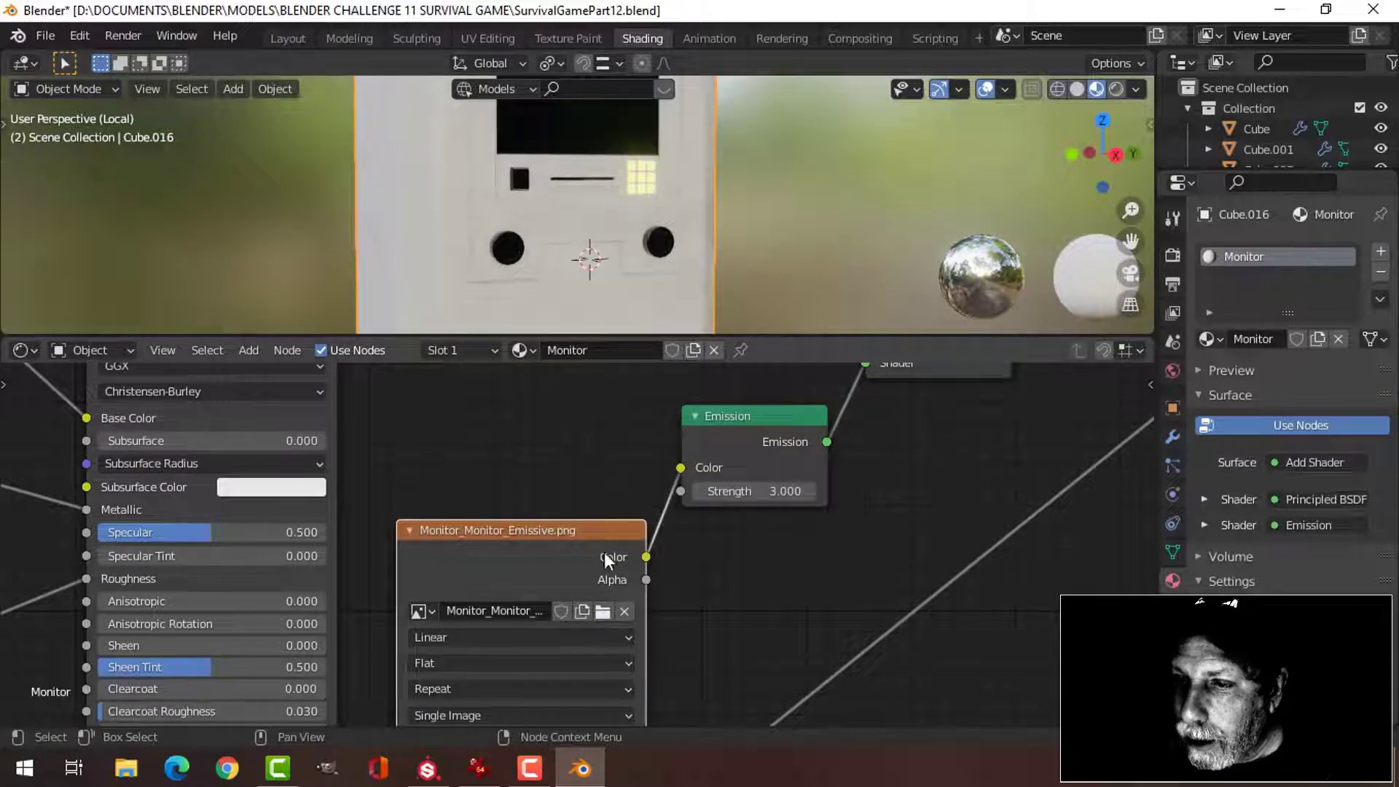
{"action": "scroll", "coordinate": [662, 291], "scroll_direction": "up", "scroll_amount": 4}
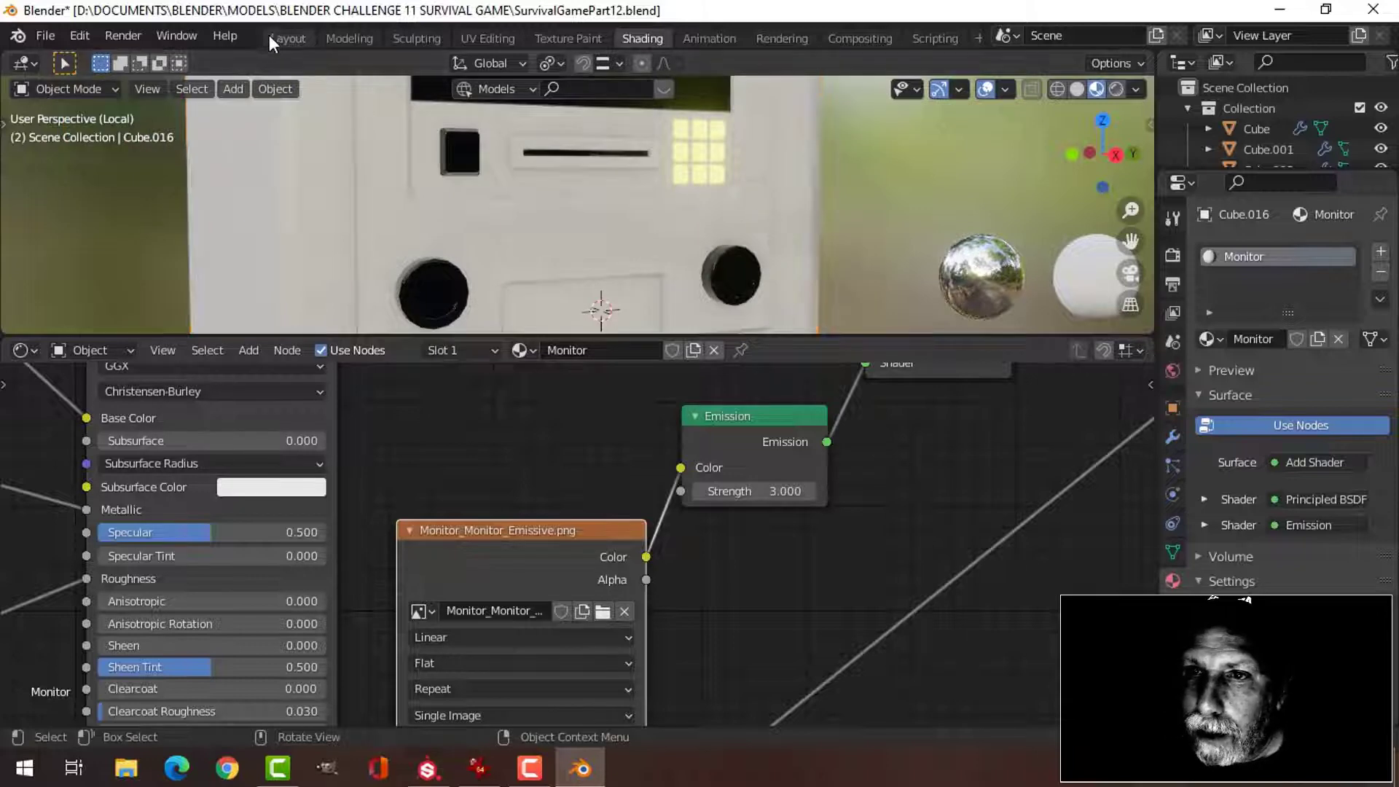
{"action": "left_click", "coordinate": [300, 39]}
- Orbit and zoom around the corridor, then switch to the camera view with Numpad 0
{"action": "middle_click_drag", "start_coordinate": [711, 333], "coordinate": [678, 375]}
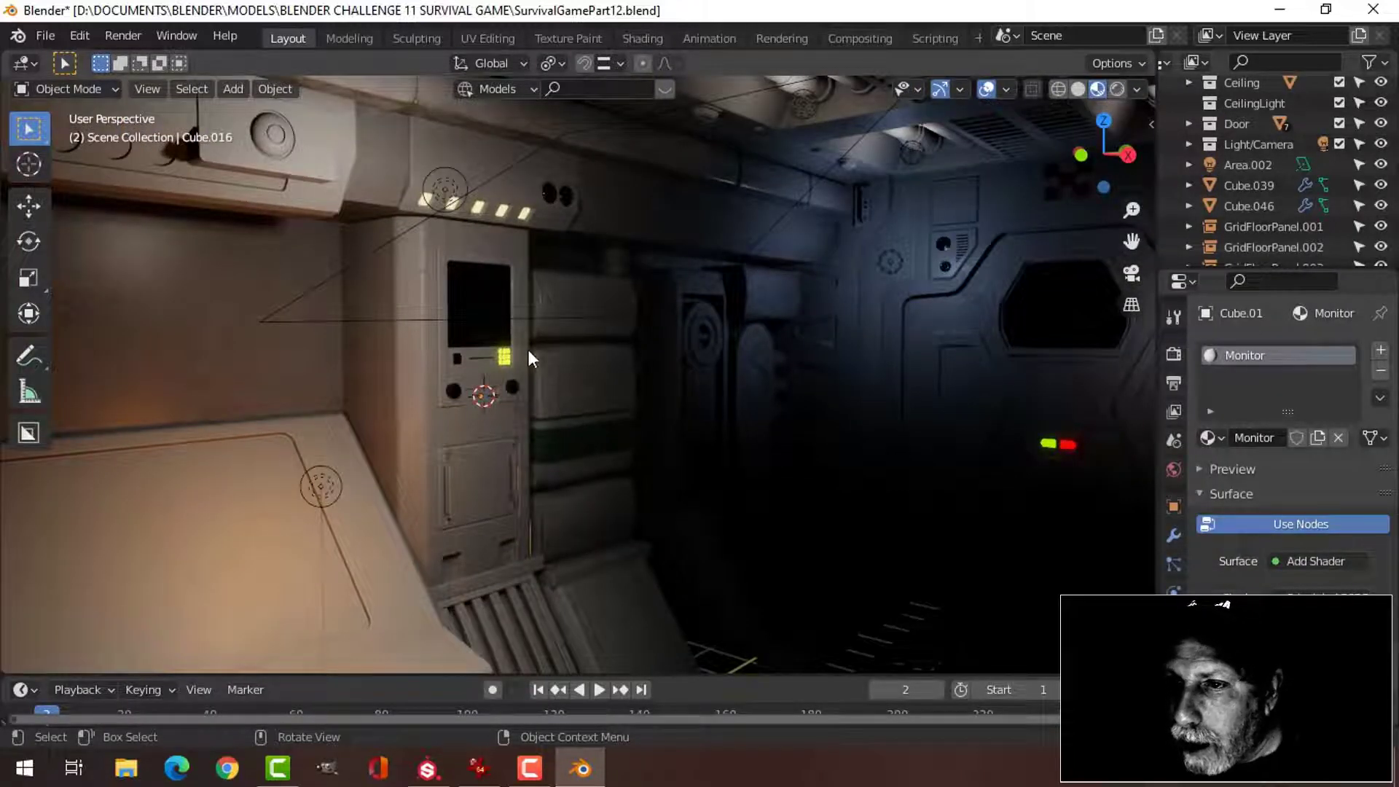
{"action": "middle_click_drag", "start_coordinate": [487, 441], "coordinate": [593, 384]}
{"action": "scroll", "coordinate": [256, 428], "scroll_direction": "down", "scroll_amount": 1}
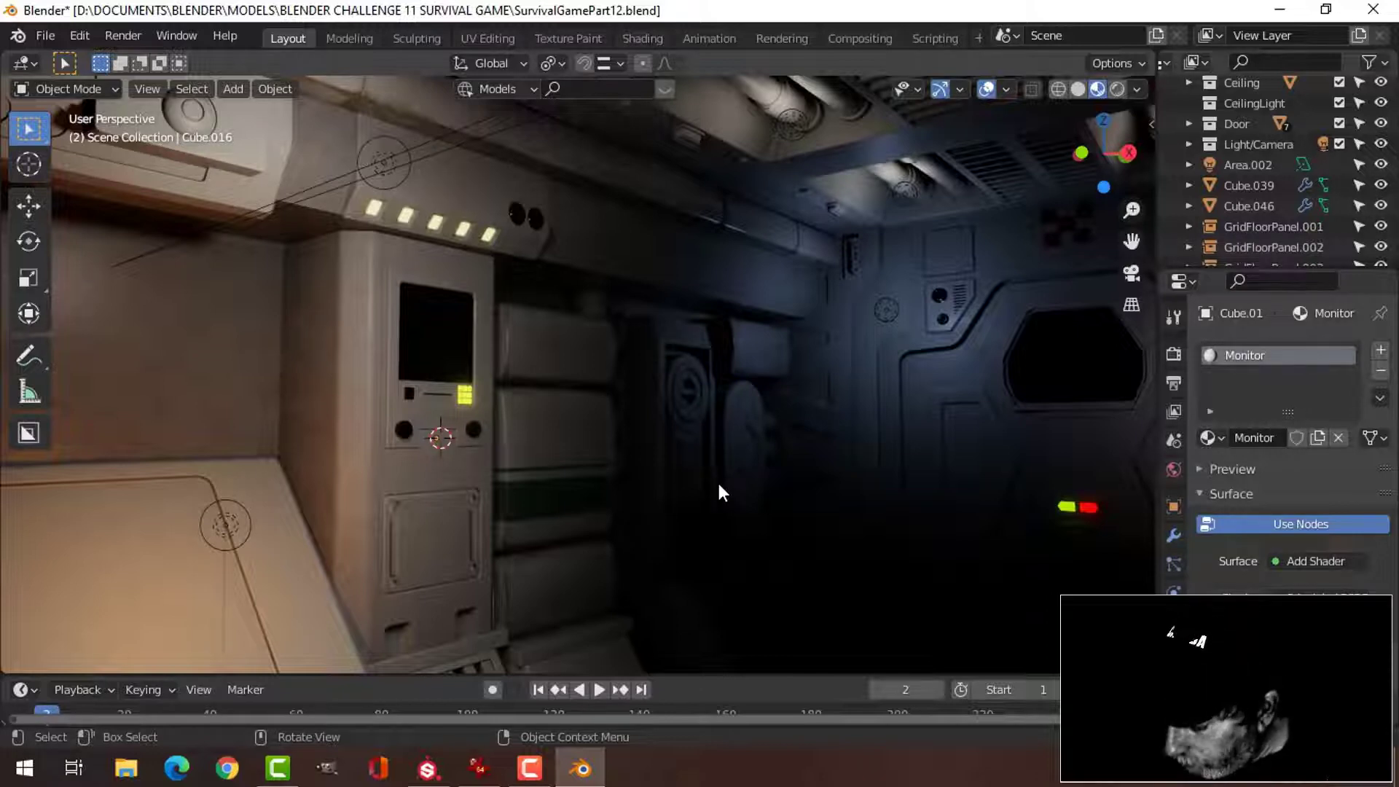
{"action": "key", "text": "KP_0"}
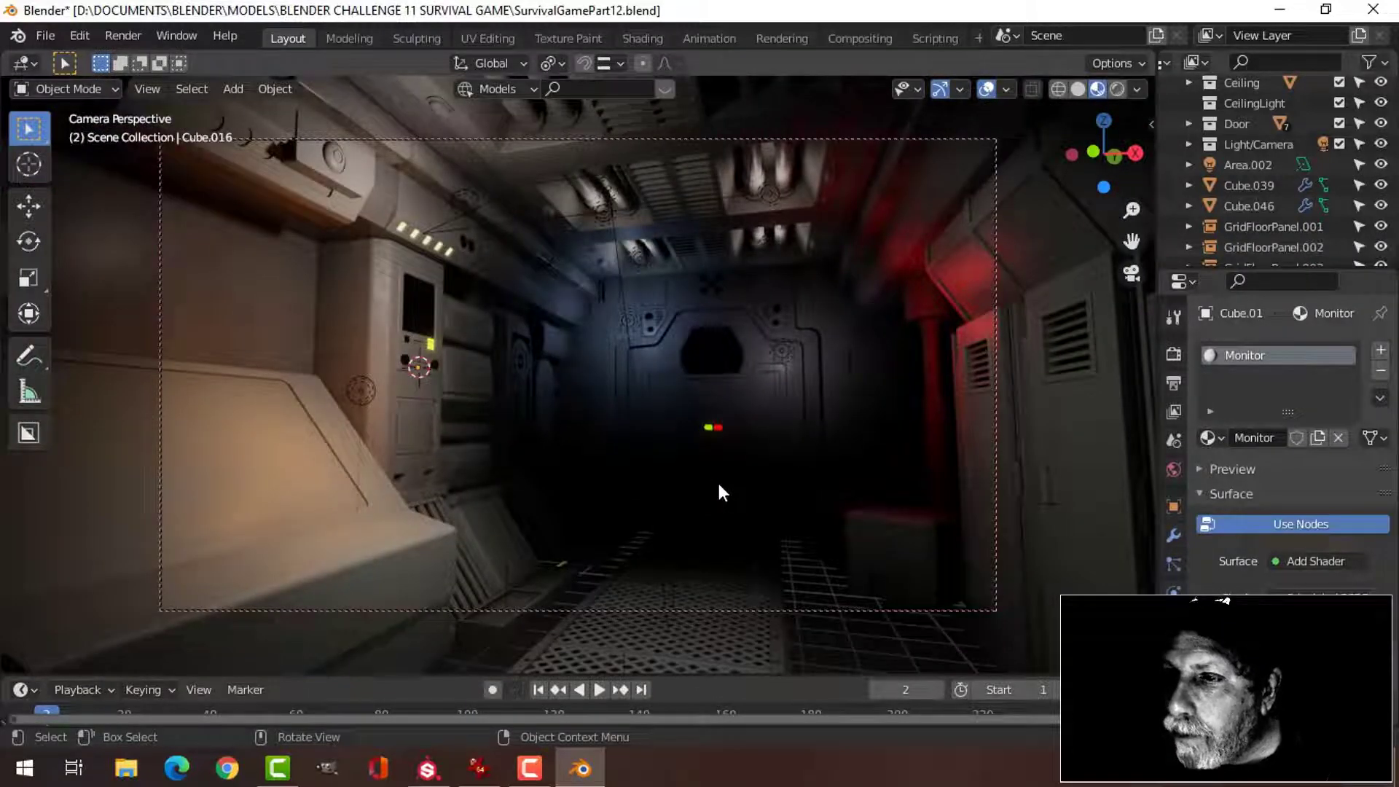